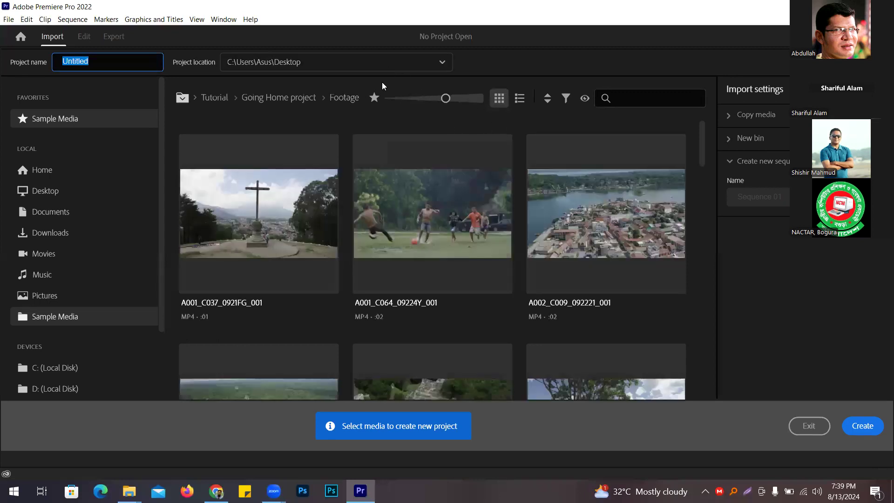
Create the Untitled project on the Desktop, replacing the existing project of the same name
left_click(863, 425)
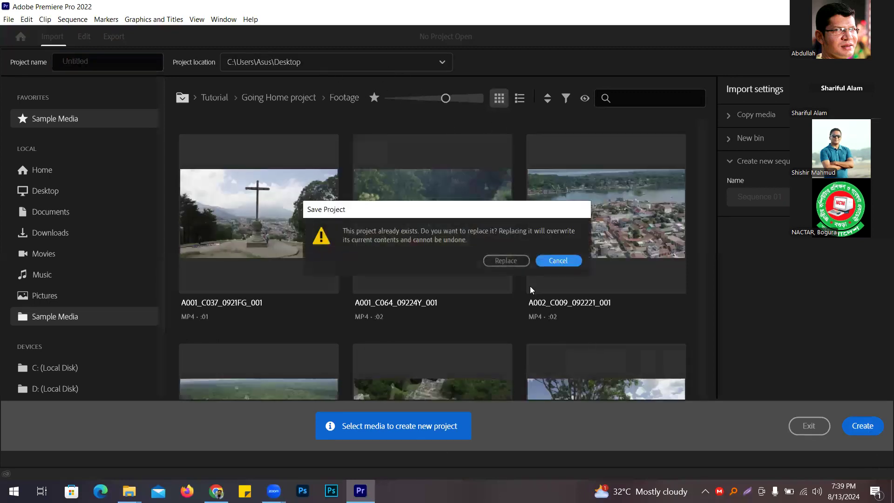
left_click(509, 263)
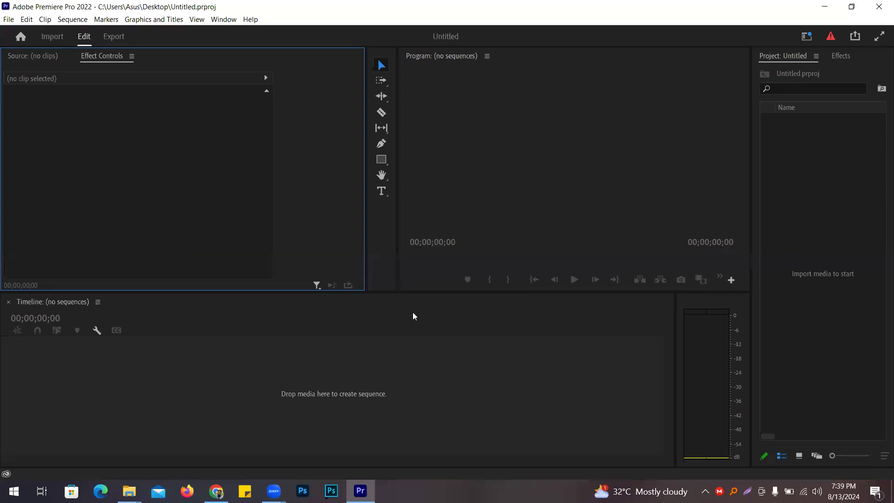
Import the Bottle Breaking Slow Motion video into the project
left_click(811, 200)
double_click(810, 200)
scroll(263, 186, "up", 2)
double_click(267, 200)
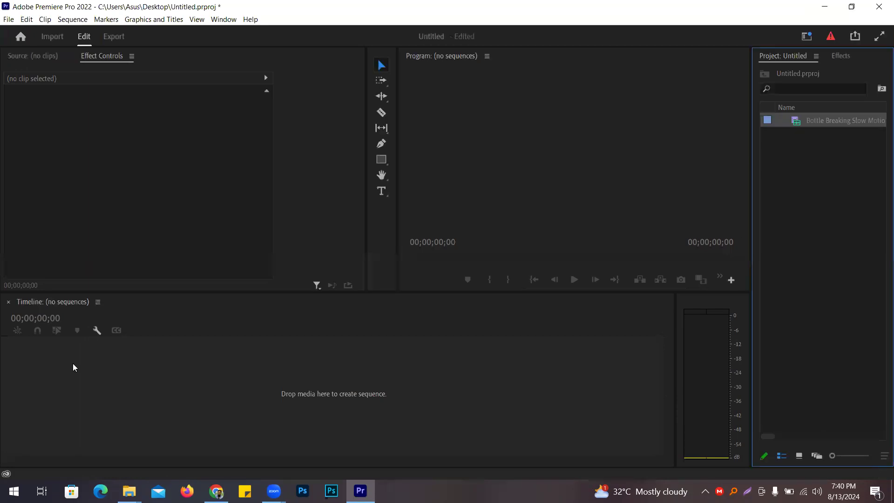
Create a new sequence by placing the imported Bottle Breaking clip on the empty timeline
right_click(819, 124)
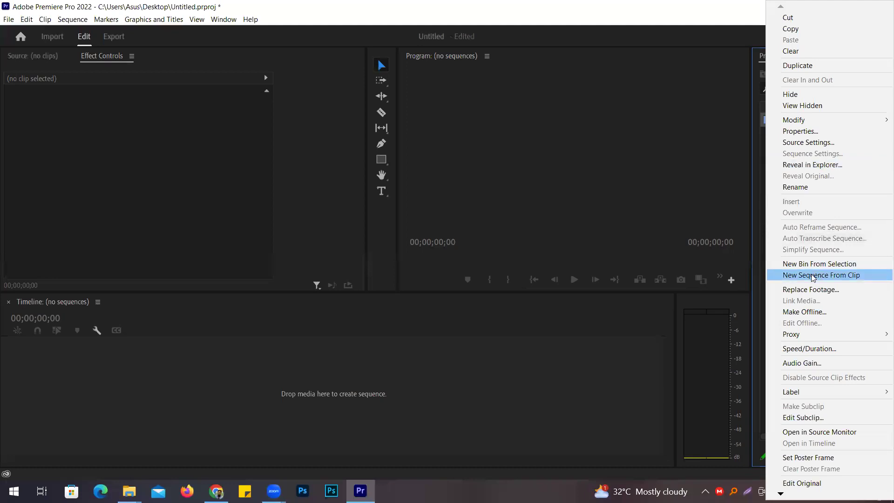
left_click(737, 146)
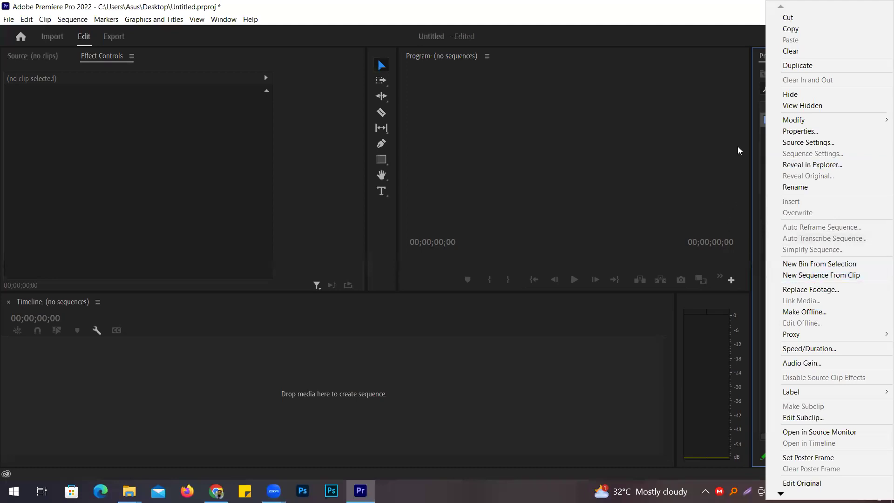
left_click(814, 120)
left_click(814, 121)
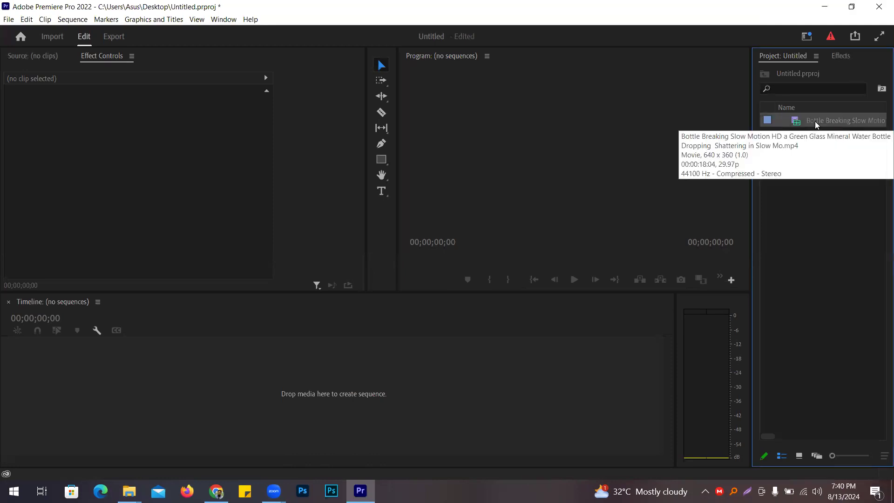
left_click_drag(287, 354, 711, 204)
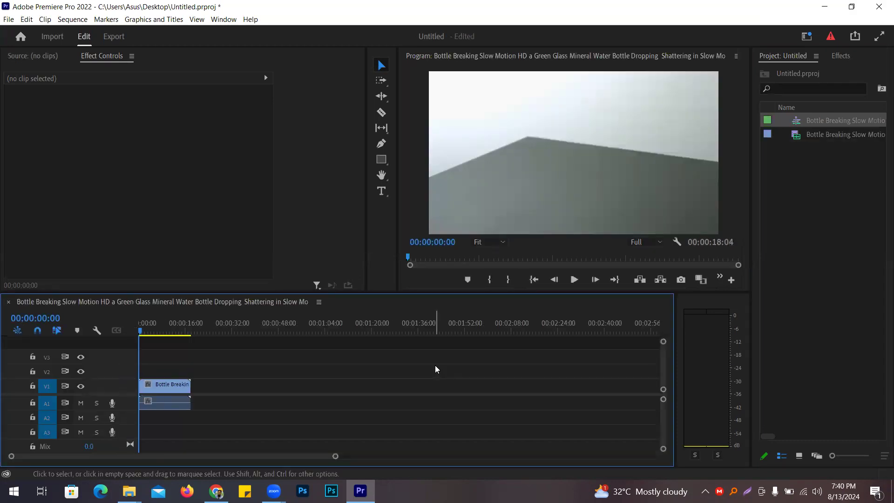
Split the bottle-breaking clip at 00:00:03:13 with the Razor tool
left_click_drag(335, 457, 248, 465)
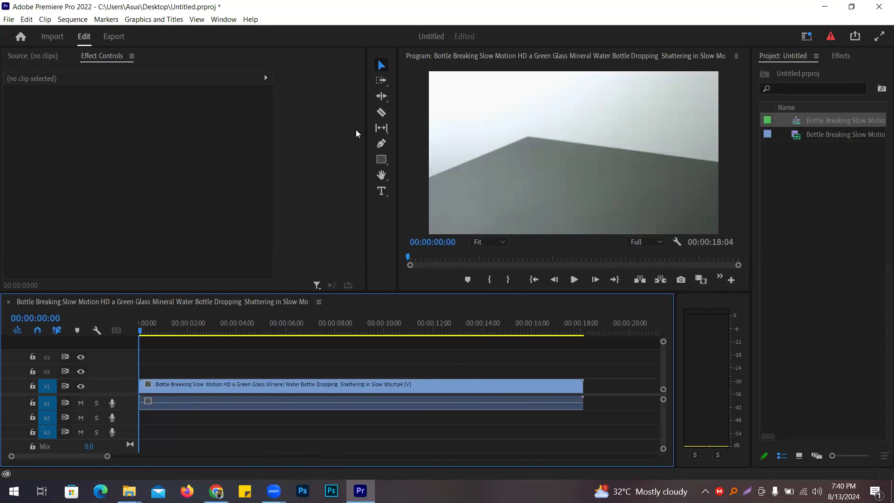
left_click(146, 331)
left_click_drag(173, 336, 229, 383)
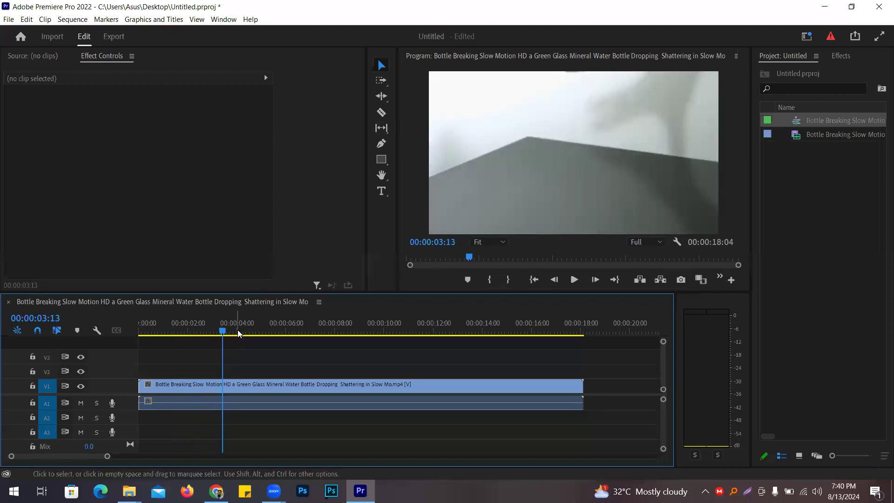
left_click(381, 113)
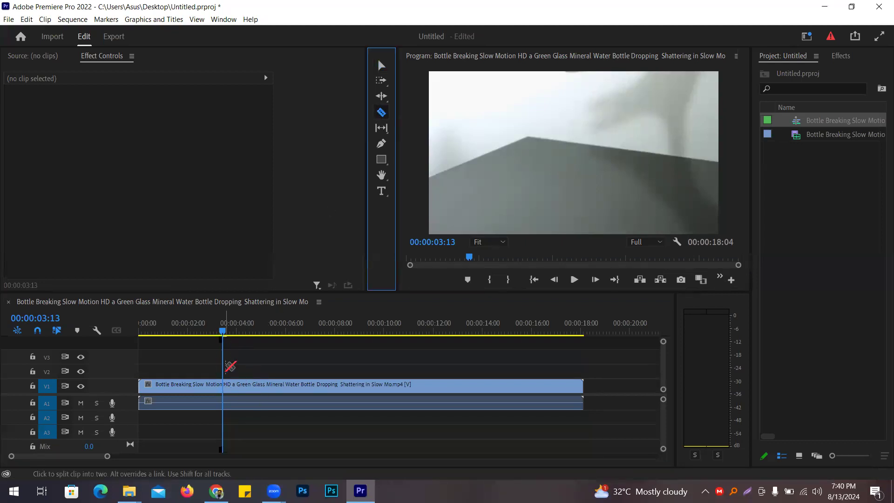
left_click(224, 385)
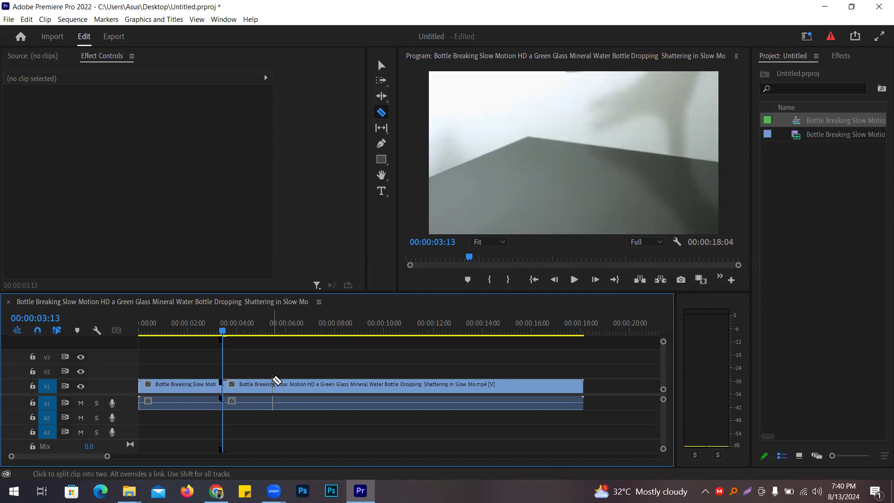
Delete the opening segment before the cut at 00:00:03:13
left_click(381, 66)
left_click(196, 389)
key("Delete")
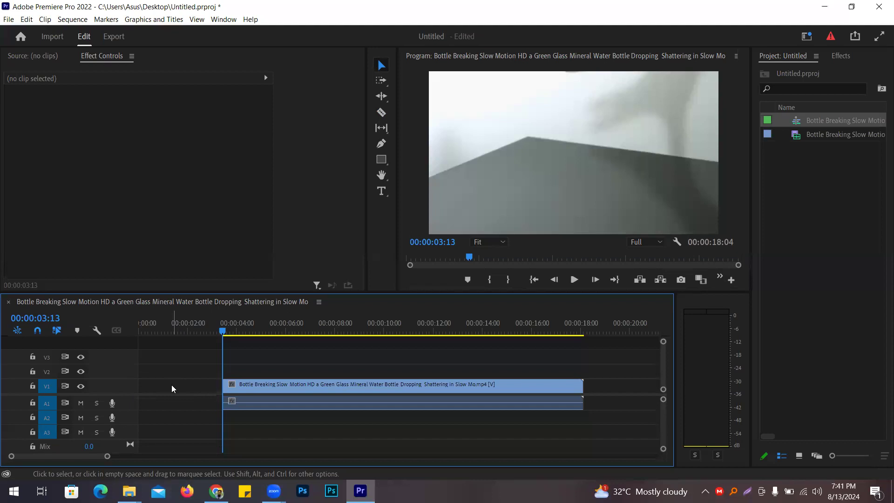
left_click(172, 389)
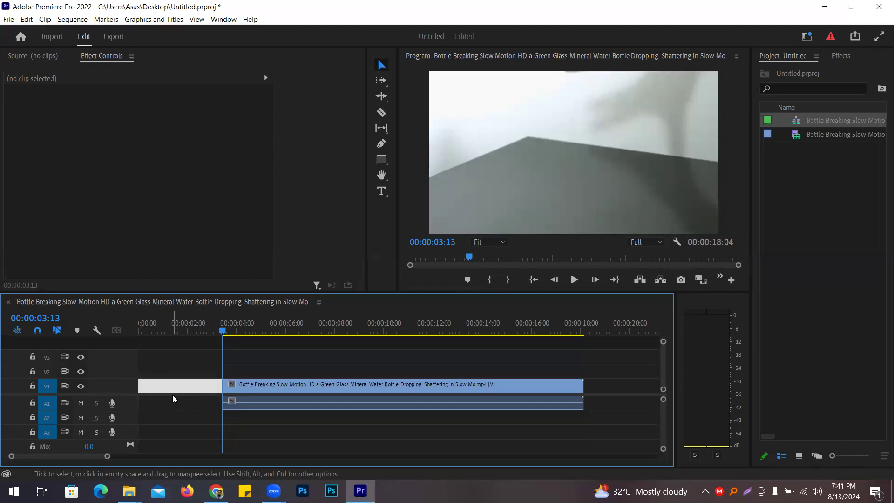
key("Delete")
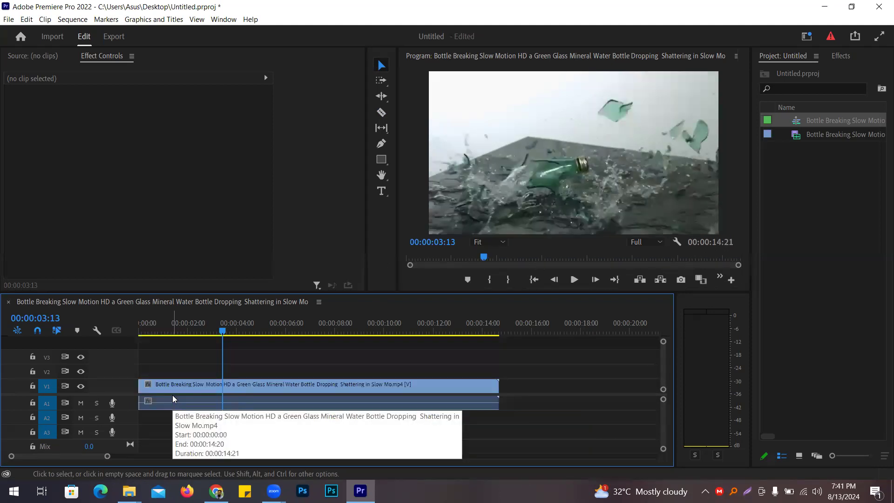
key("ctrl+z")
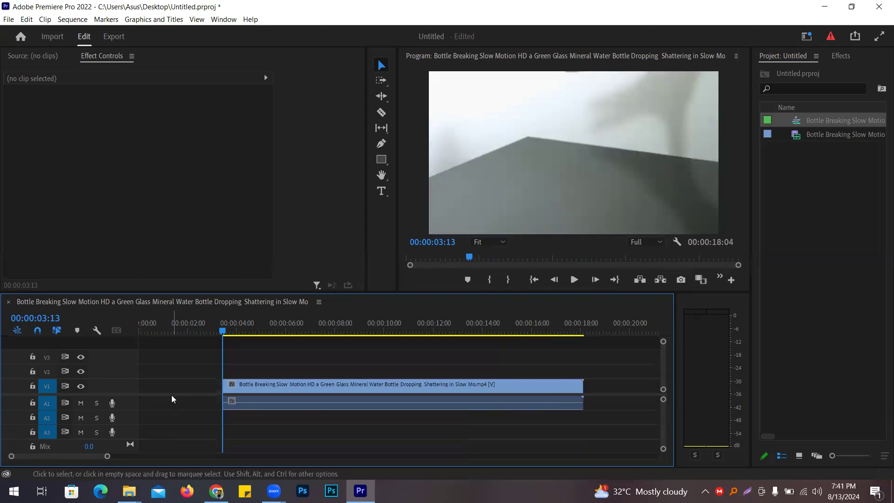
Ripple delete the empty gap at the start of the sequence
right_click(186, 386)
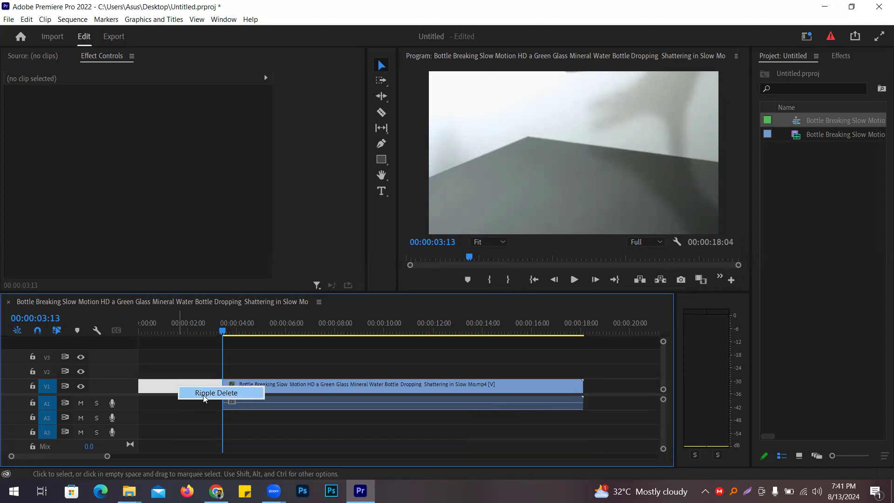
left_click(216, 393)
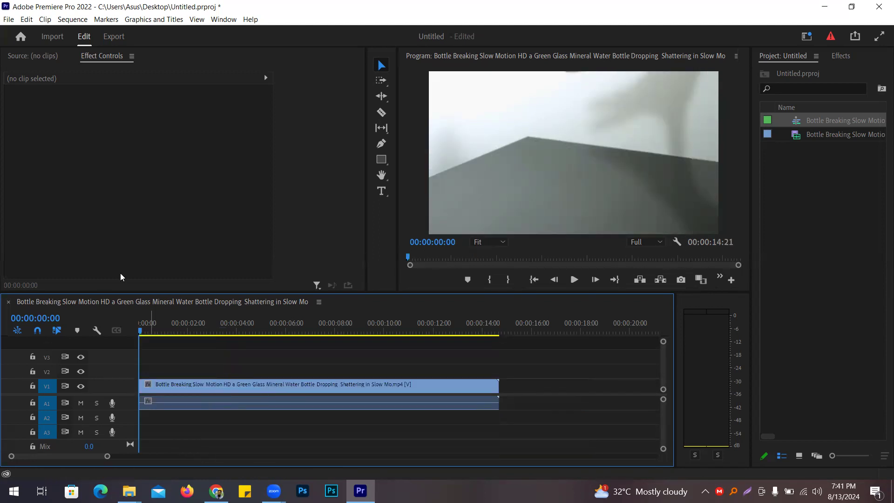
Find the end of the bottle-shattering action and split the clip at 00:00:08:29
left_click_drag(142, 334, 338, 379)
key("Left")
key("Left")
key("Left")
key("Left")
key("Left")
key("Left")
key("Left")
key("Left")
key("Left")
key("Left")
key("Left")
key("Left")
key("Left")
key("Left")
key("Left")
key("Left")
key("Left")
key("Left")
key("Left")
key("Left")
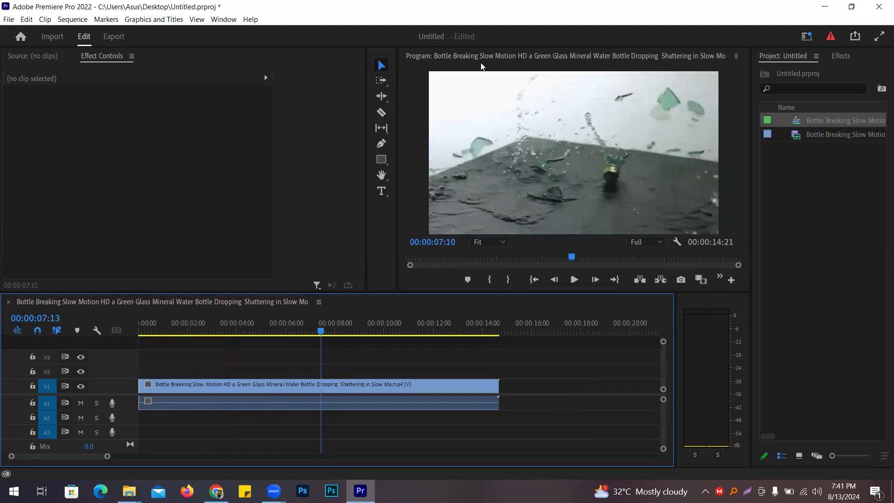
key("space")
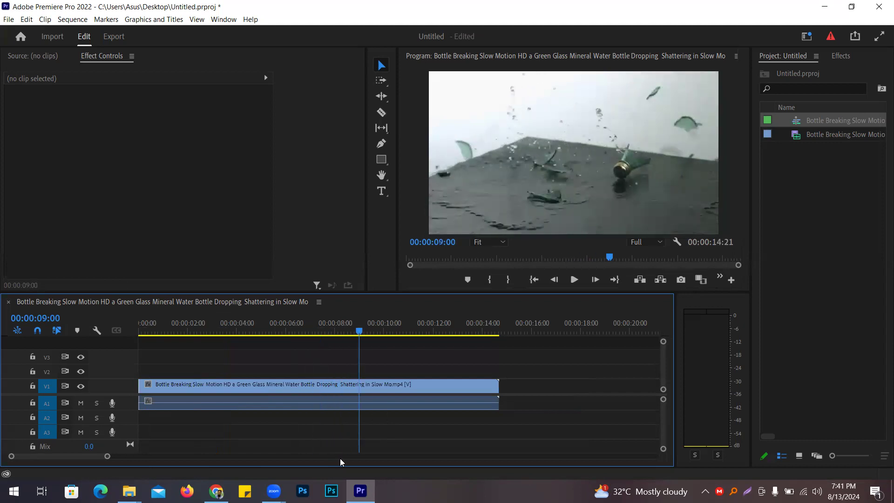
key("c")
key("ctrl+k")
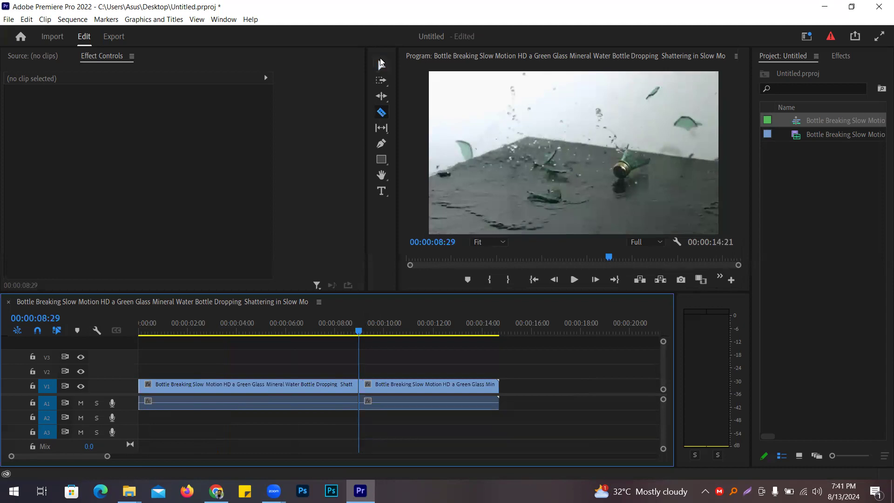
Delete the trailing segment after the cut at 00:00:08:29
key("v")
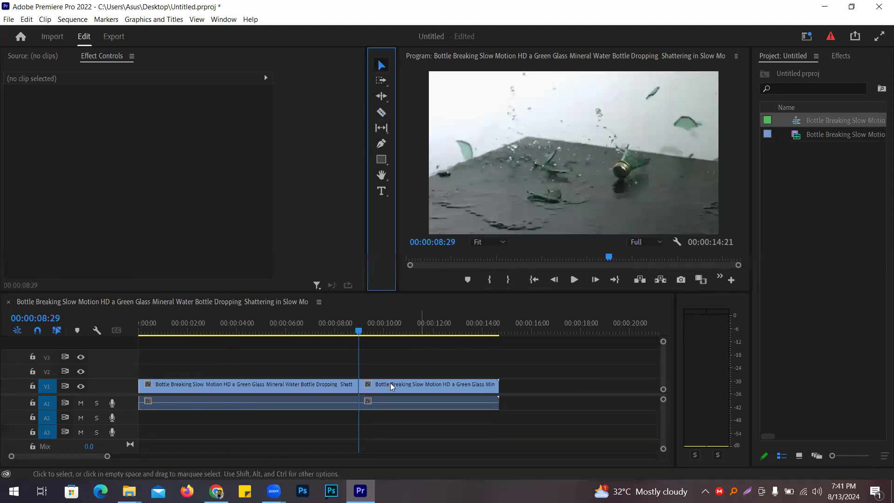
left_click(393, 386)
key("Delete")
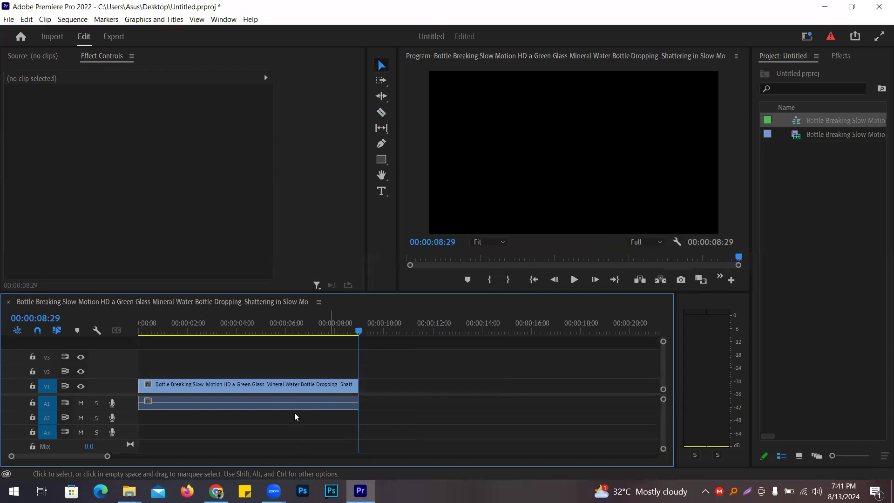
Unlink the remaining clip's audio from its video and delete the audio from track A1
left_click(295, 404)
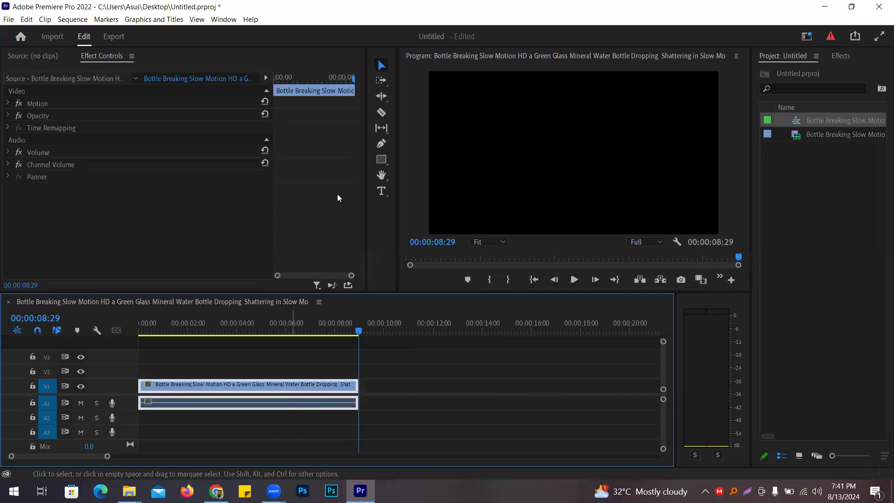
right_click(293, 401)
left_click(338, 193)
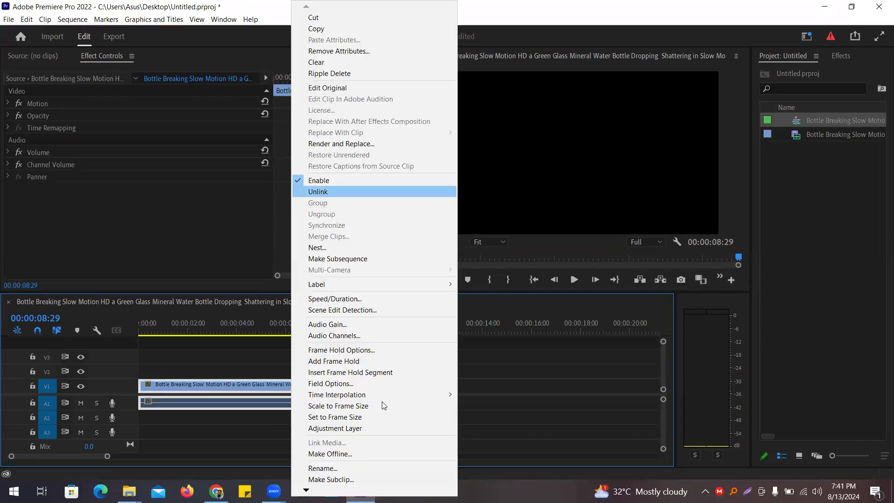
left_click(320, 404)
key("Delete")
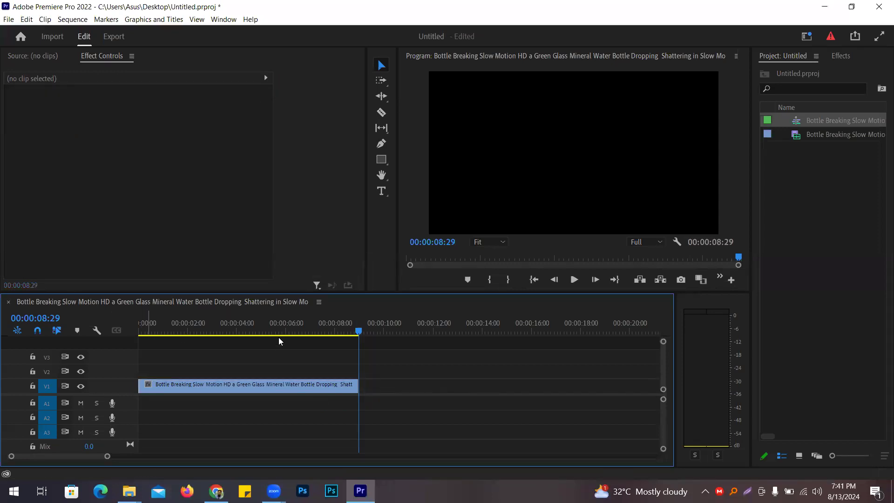
left_click(242, 332)
left_click_drag(192, 337, 219, 332)
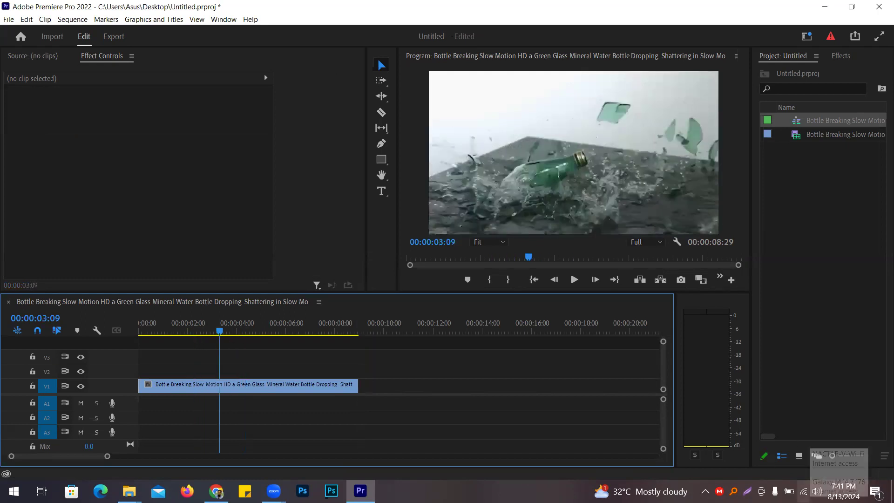
left_click(804, 491)
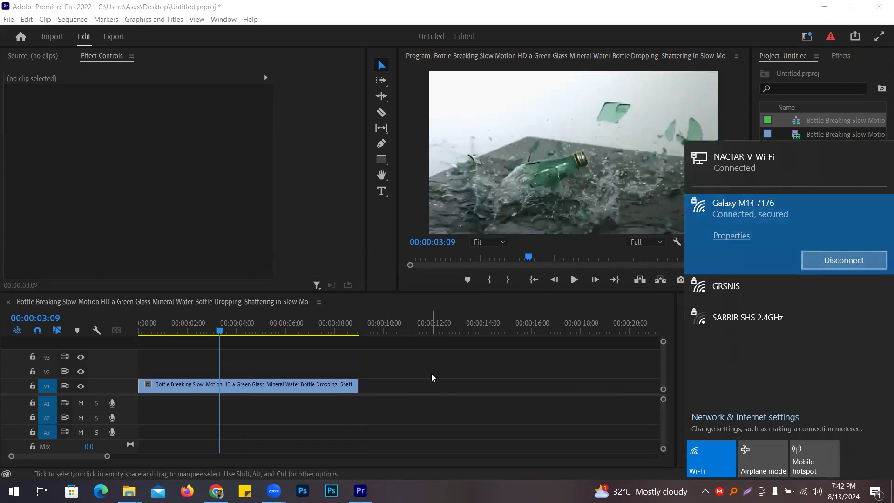
left_click(342, 362)
mouse_move(224, 331)
left_mouse_down()
mouse_move(174, 331)
mouse_move(282, 337)
mouse_move(219, 331)
left_mouse_up()
Copy the V1 video clip and paste the duplicate on the same track starting at 00:00:11:02
left_click(257, 389)
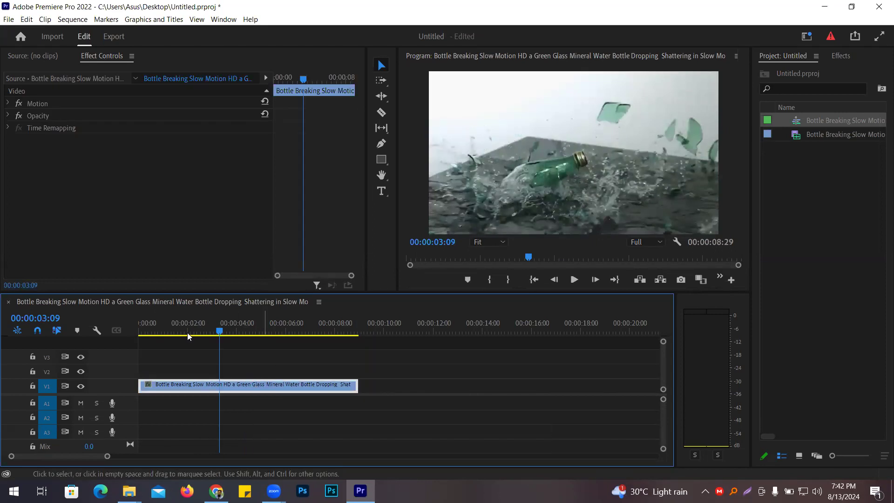
left_click_drag(219, 332, 480, 332)
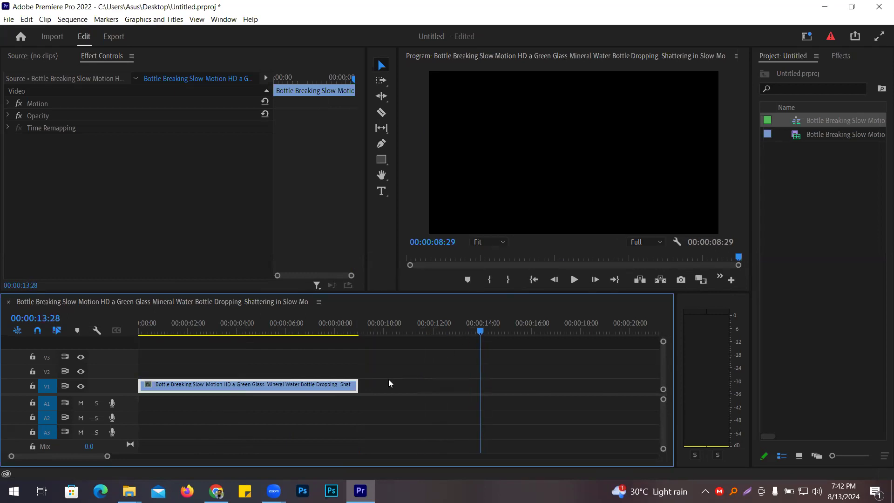
left_click(320, 326)
left_click_drag(320, 332, 410, 336)
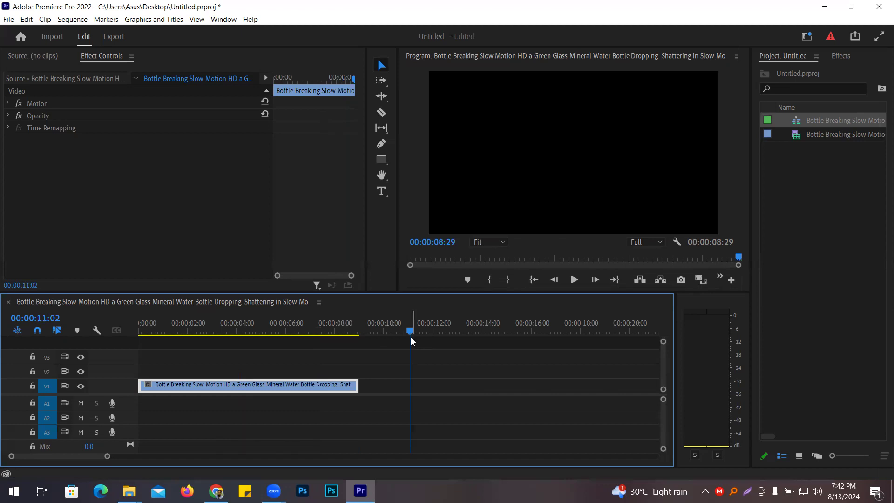
key("ctrl+v")
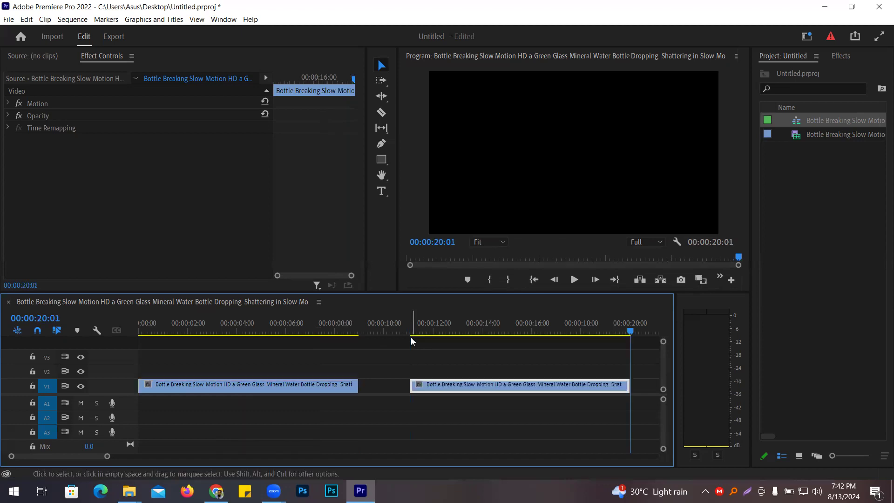
Ripple delete the gap between the original clip and its duplicate on V1
right_click(387, 383)
left_click(403, 389)
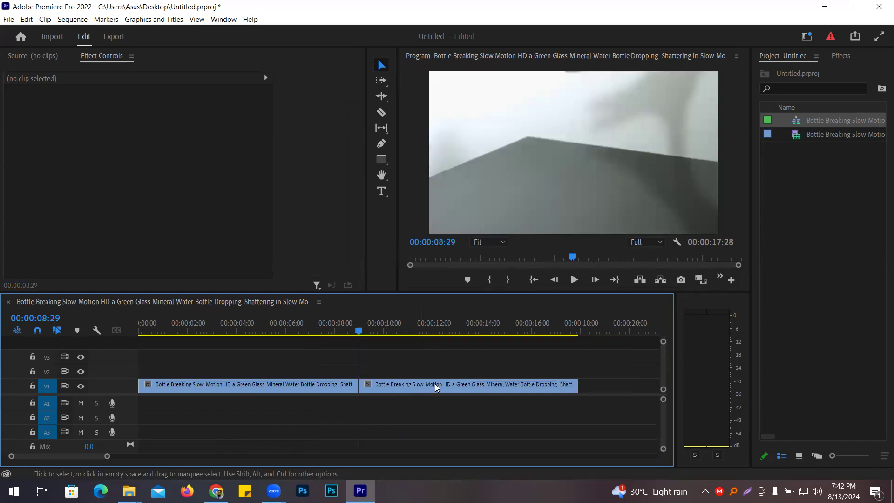
Reverse the speed of the second clip on V1 and play the sequence from the start
left_click(433, 385)
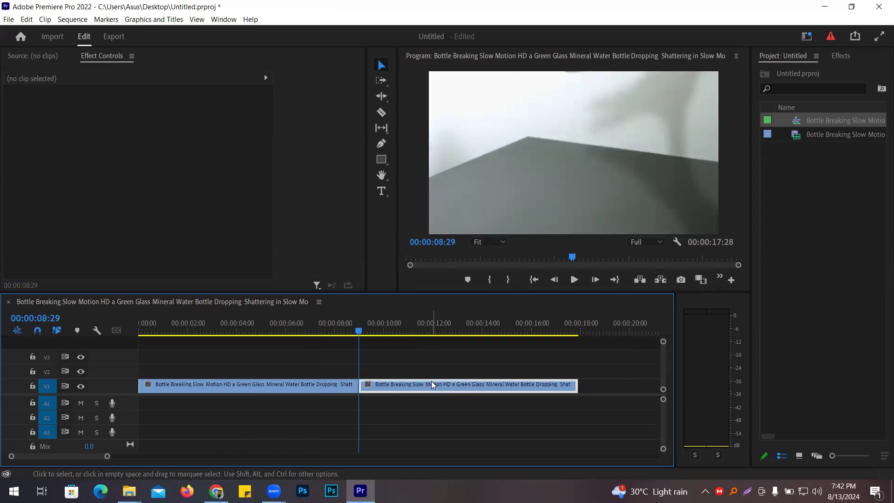
right_click(436, 385)
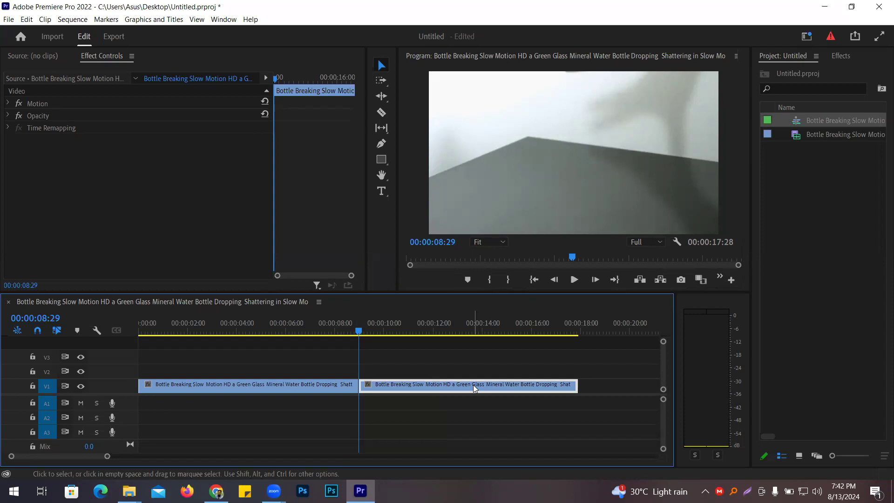
key("ctrl+r")
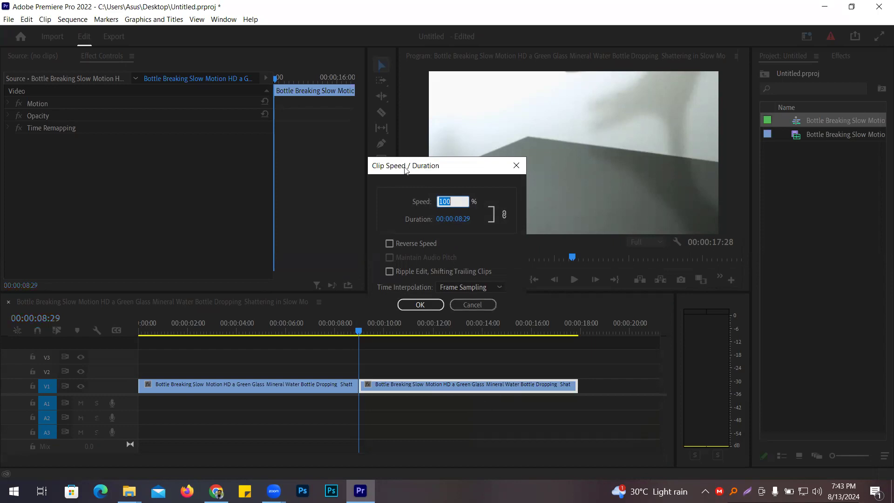
left_click_drag(407, 168, 346, 126)
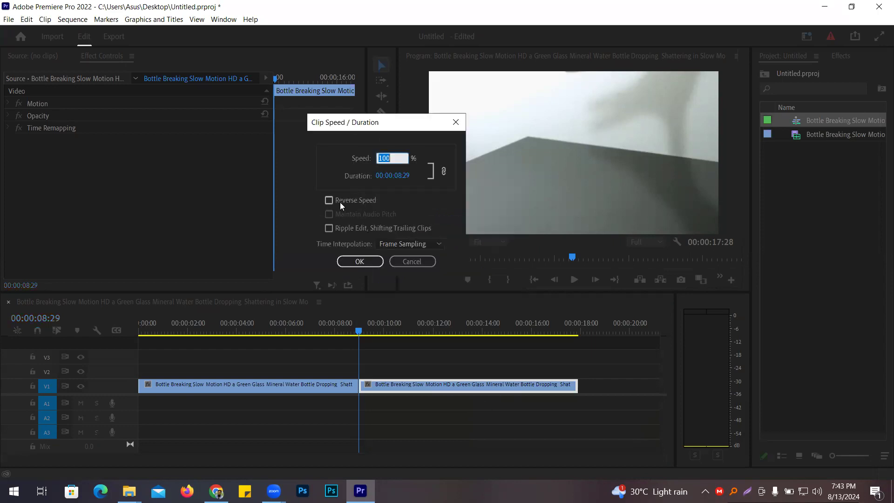
left_click(346, 201)
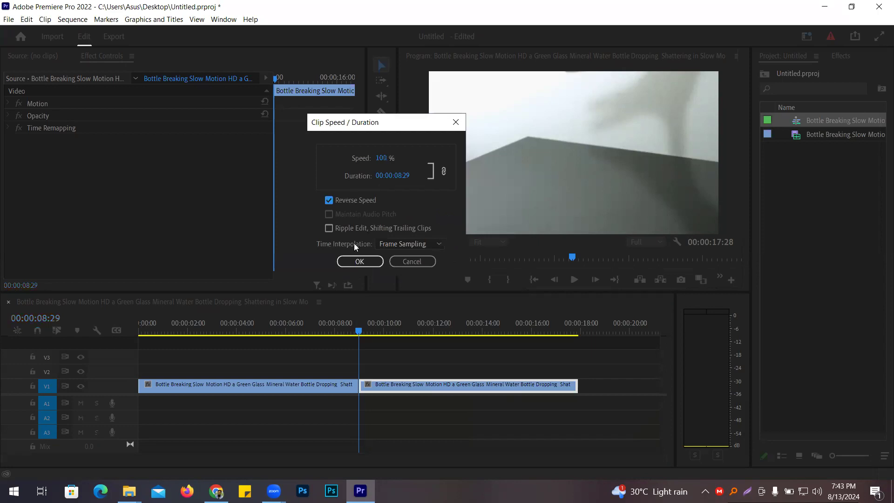
left_click(356, 260)
left_click_drag(357, 329, 136, 328)
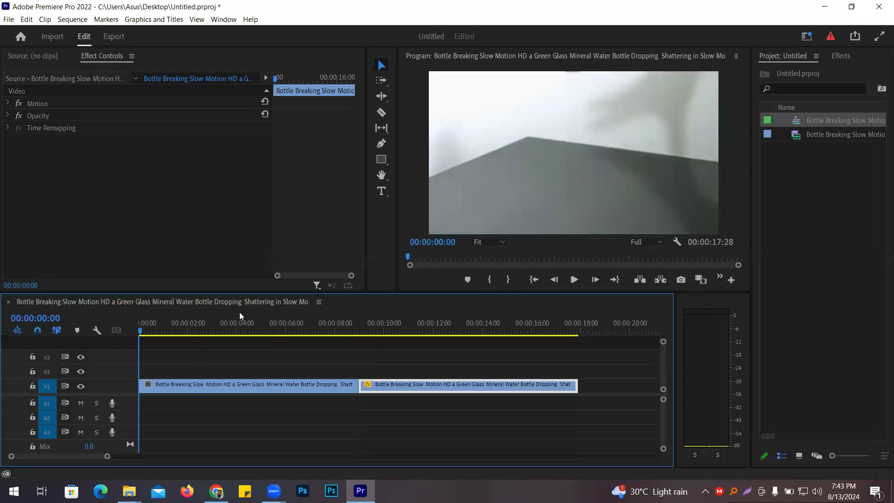
left_click(574, 279)
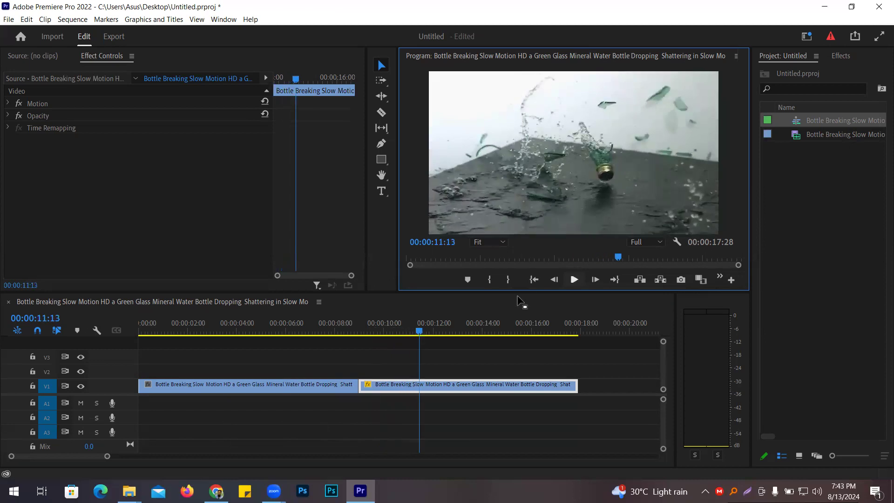
Delete the first clip on V1 with its gap closed, and play back the remaining reversed clip
left_click(274, 389)
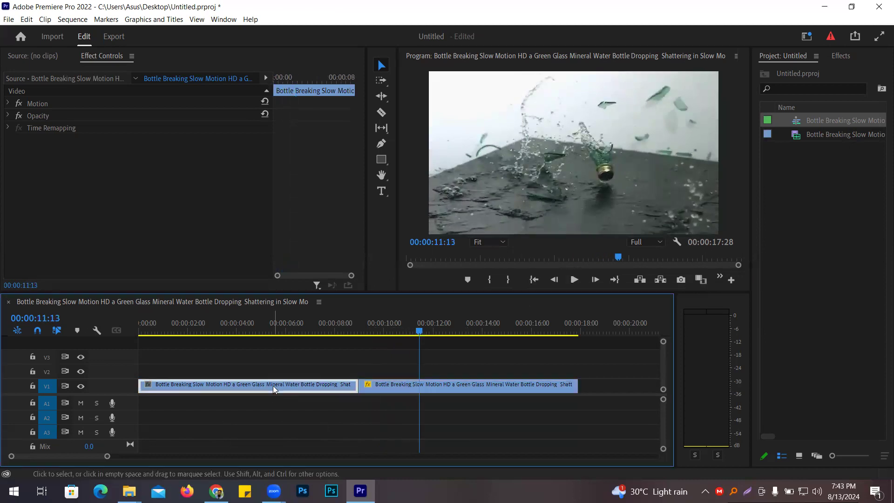
key("Delete")
right_click(273, 389)
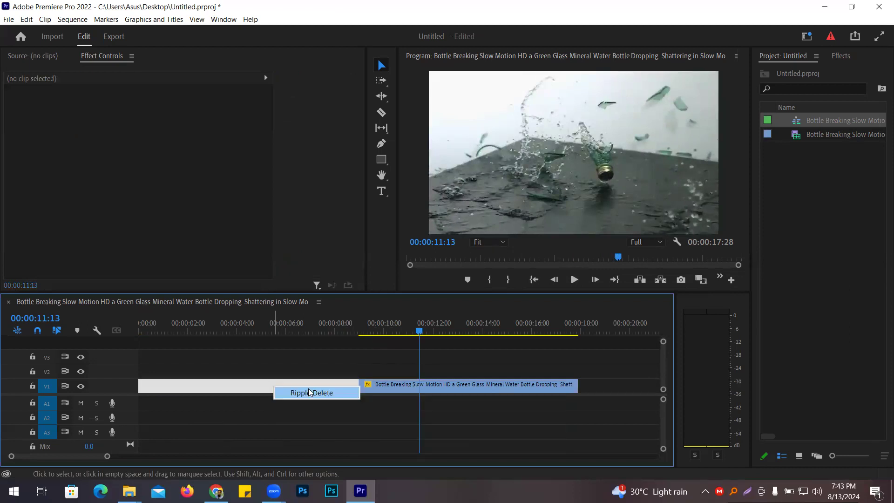
left_click(293, 394)
key("space")
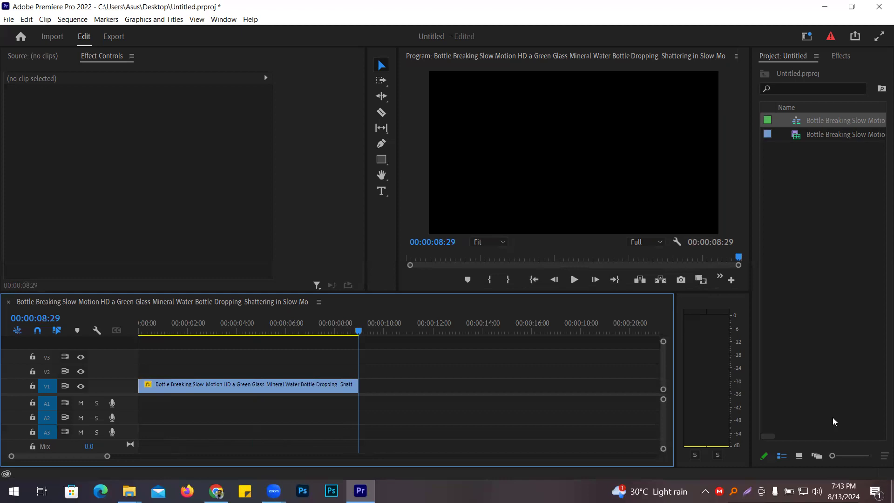
left_click_drag(318, 328, 125, 343)
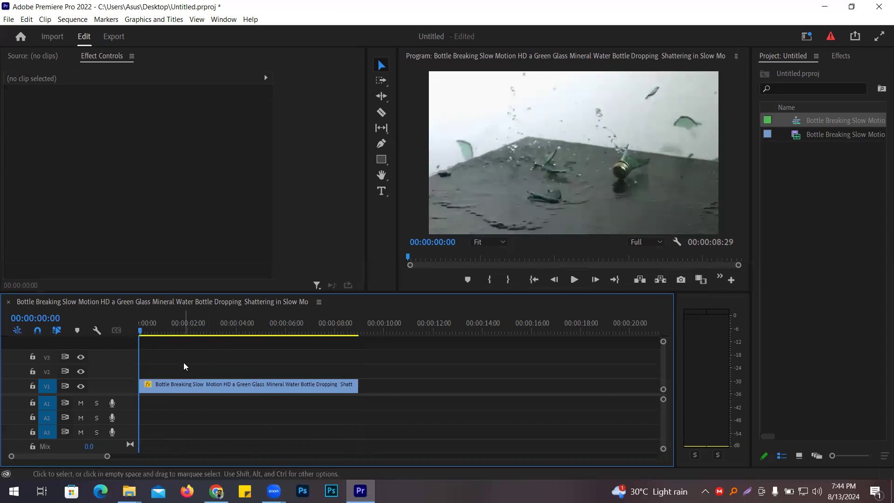
Show the remaining V1 clip's Effect Controls and maximize that panel
left_click(216, 390)
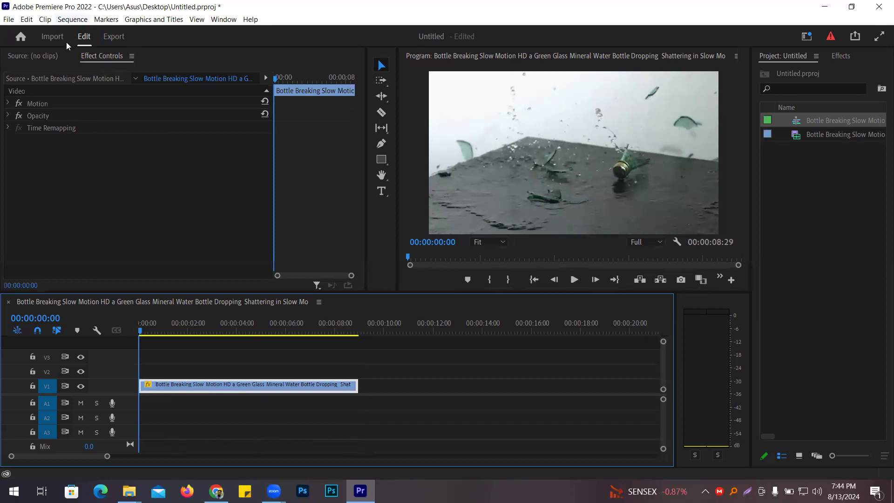
left_click(224, 19)
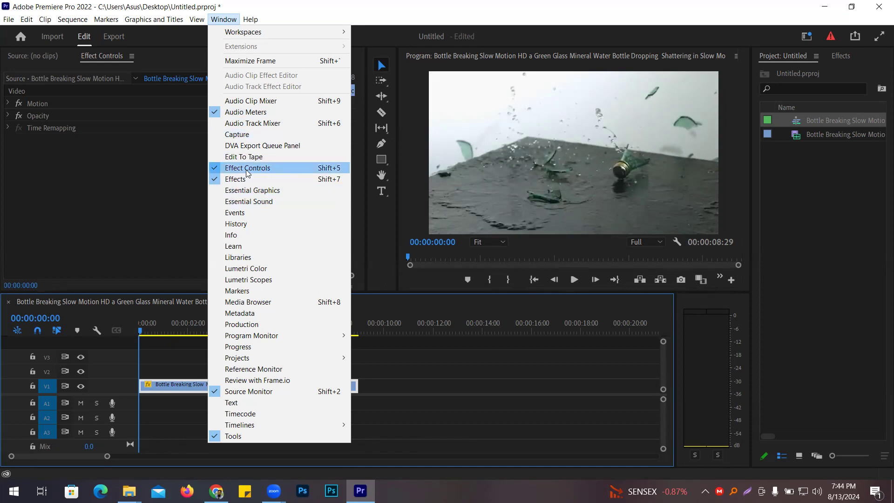
left_click(267, 172)
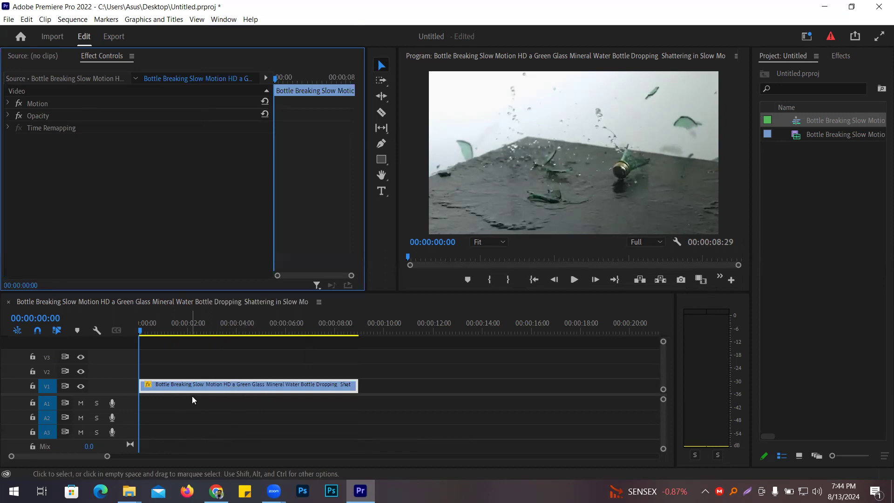
left_click(204, 386)
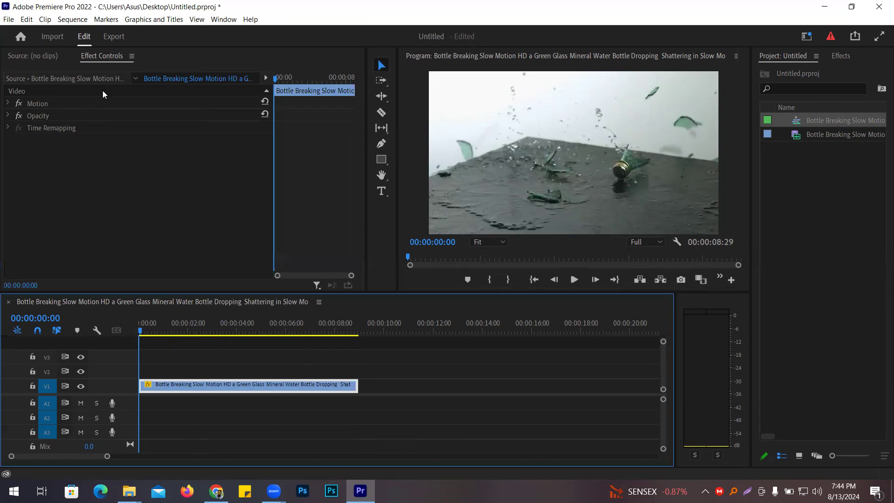
left_click(409, 372)
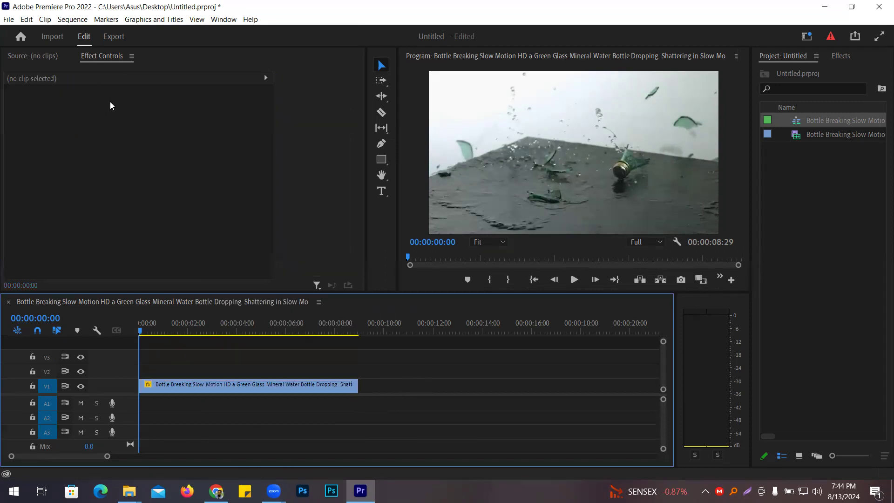
left_click(211, 384)
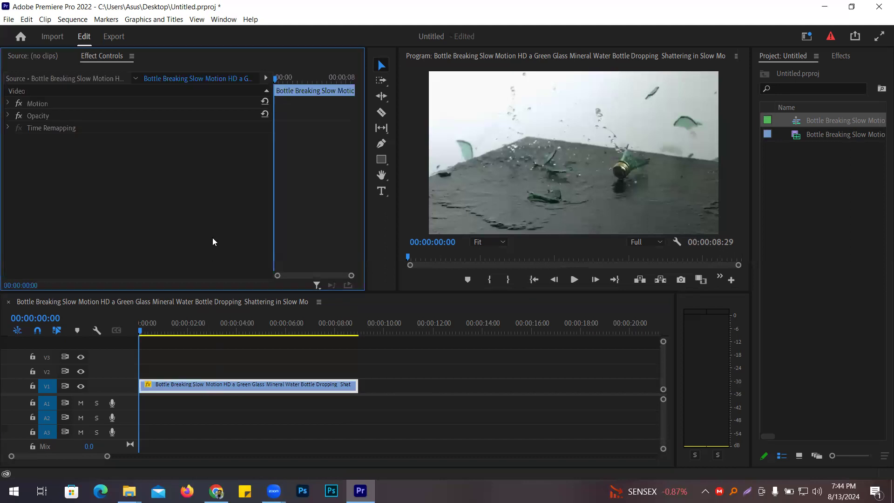
key("grave")
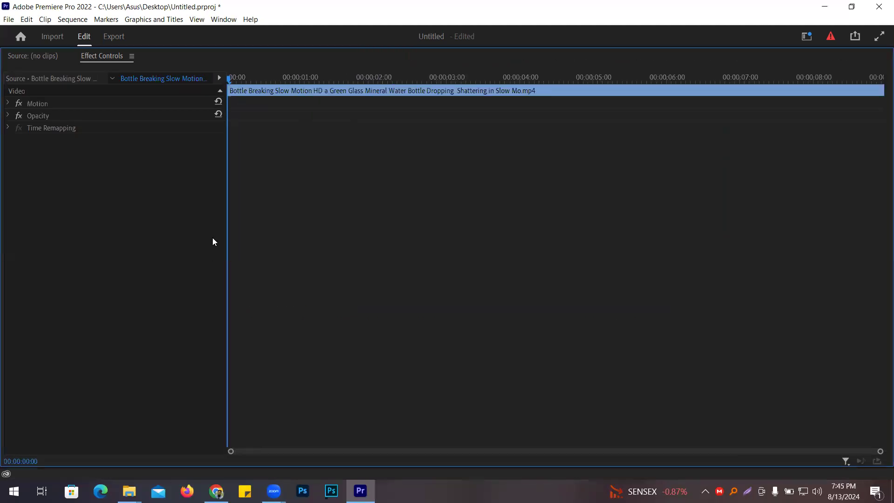
Open a blank Notepad window, narrow it to uncover the effect list, and enlarge its text to 410%
key("super")
type("note")
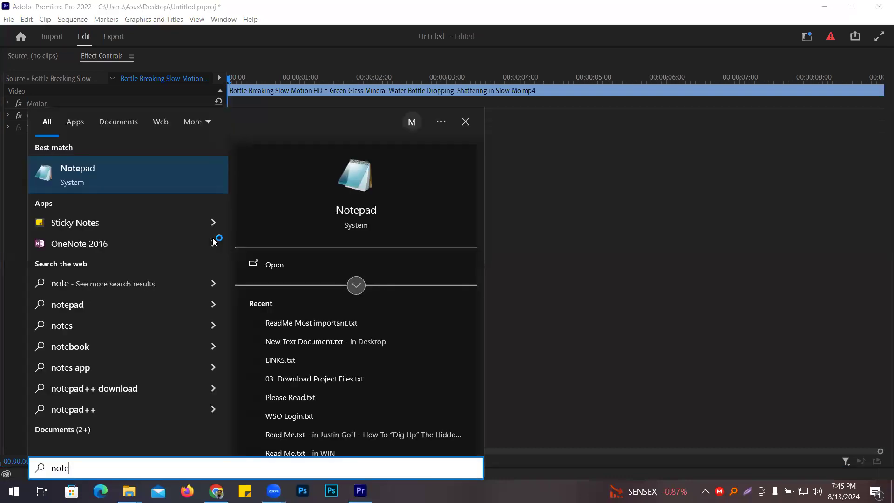
key("Return")
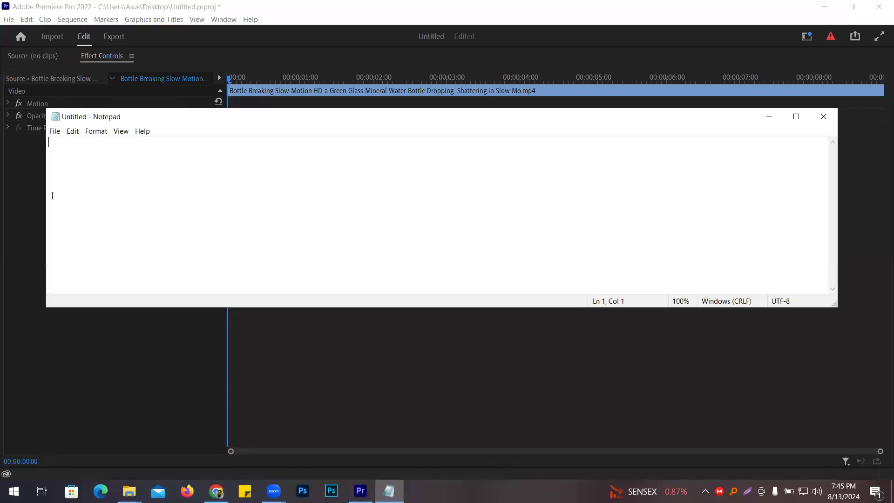
left_click_drag(45, 198, 223, 196)
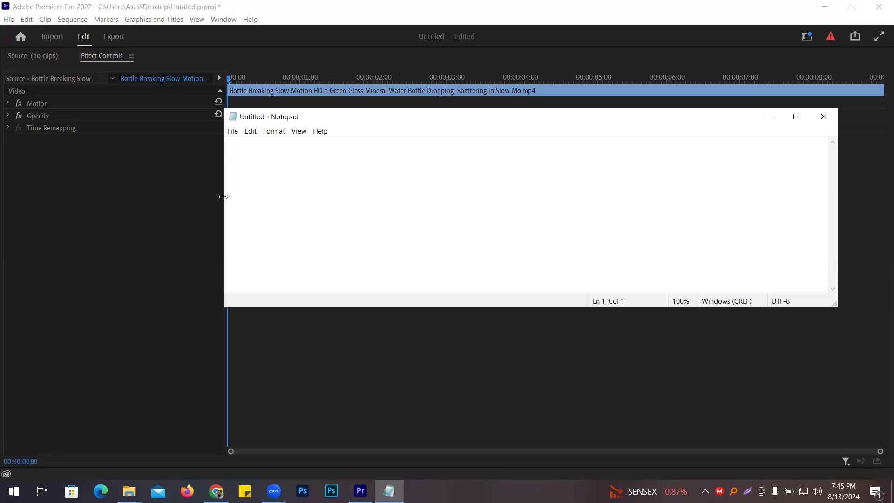
scroll(317, 204, "up", 20, "ctrl")
Switch back to Premiere Pro and expand the clip's Motion properties
left_click(8, 106)
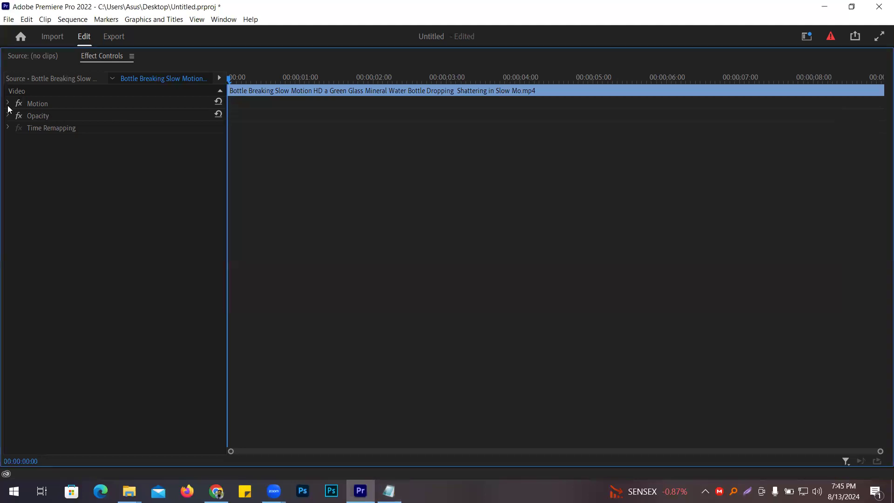
left_click(8, 104)
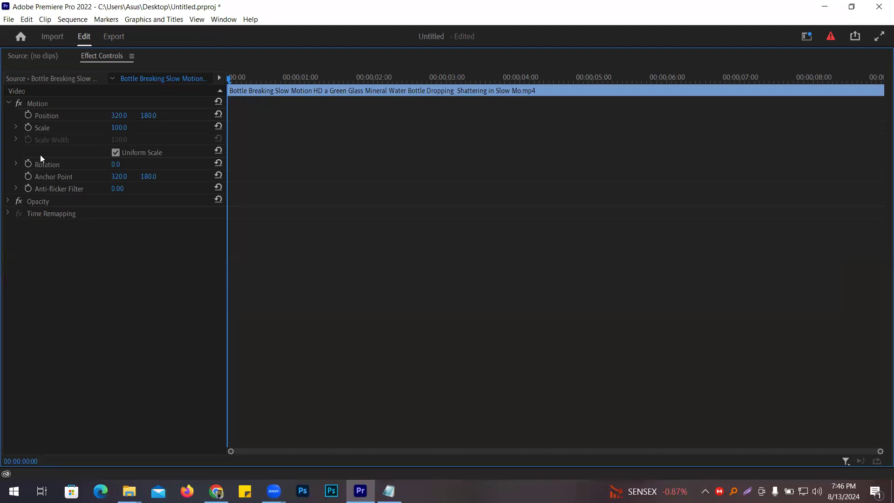
key("alt+Tab")
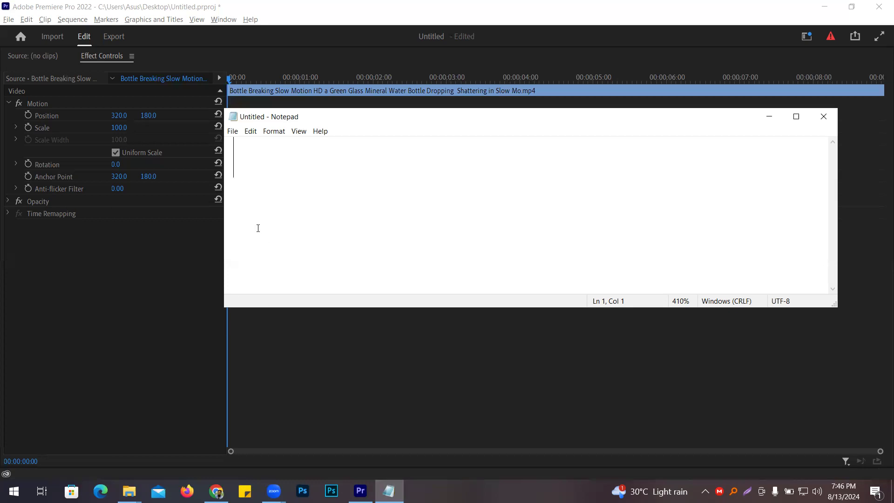
left_click(429, 295)
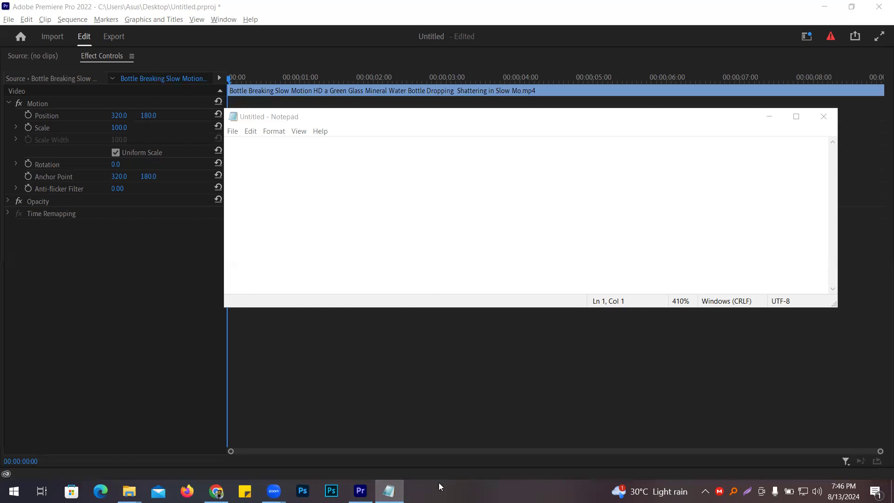
left_click(313, 185)
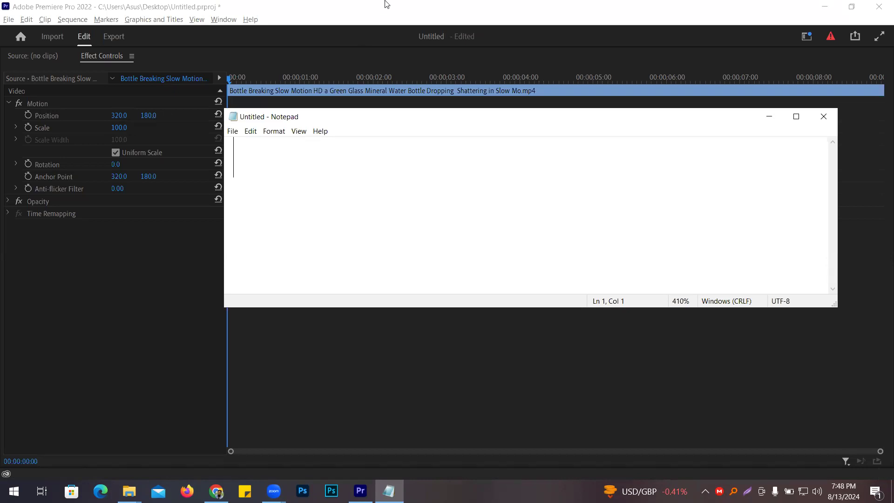
left_click(386, 4)
Restore Effect Controls to normal size and experiment with the clip's Position, leaving its vertical value at 183.0
key("grave")
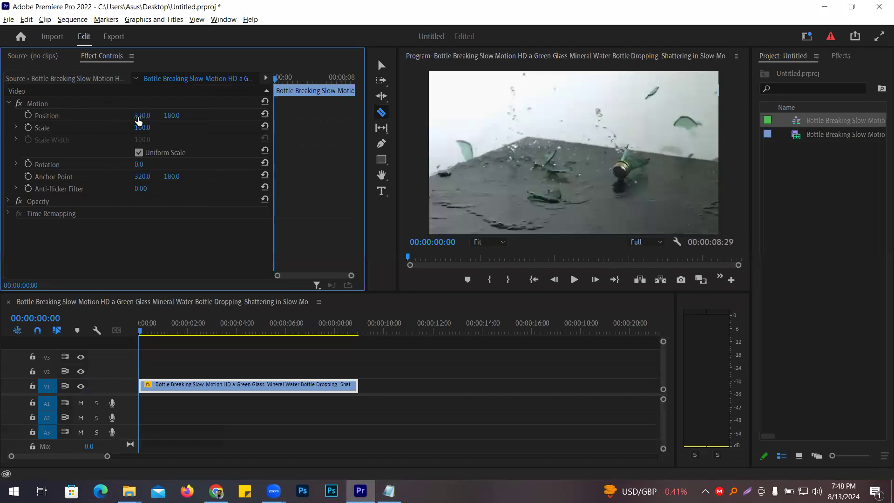
left_click_drag(138, 120, 303, 120)
key("grave")
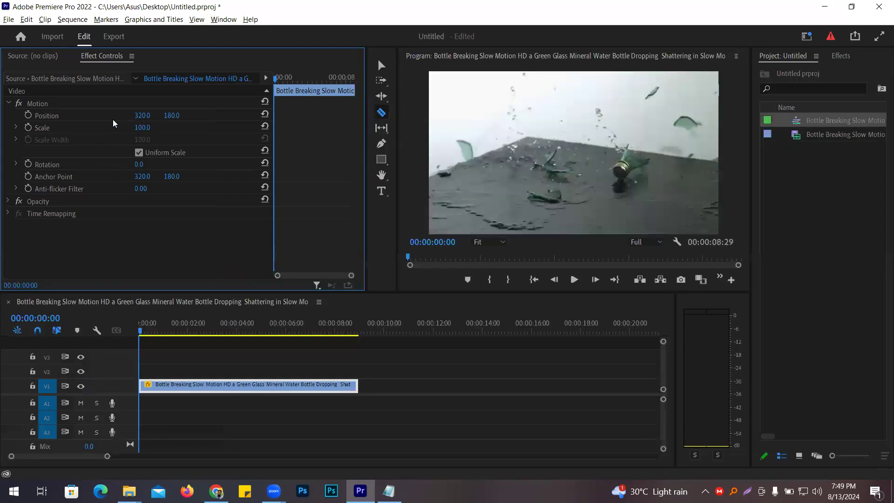
left_click_drag(168, 116, 172, 119)
left_click_drag(172, 116, 46, 118)
left_click_drag(105, 116, 200, 116)
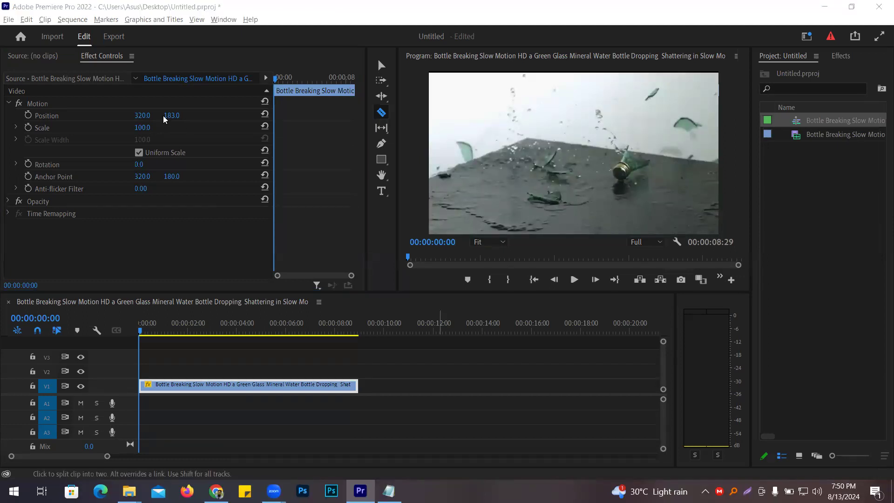
left_click(147, 237)
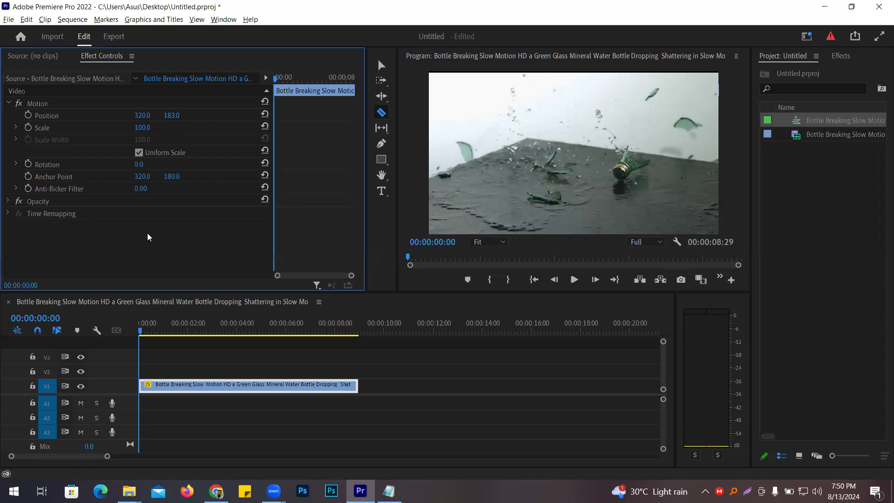
Reduce the clip's Scale to 0.0 in the Motion properties
key("grave")
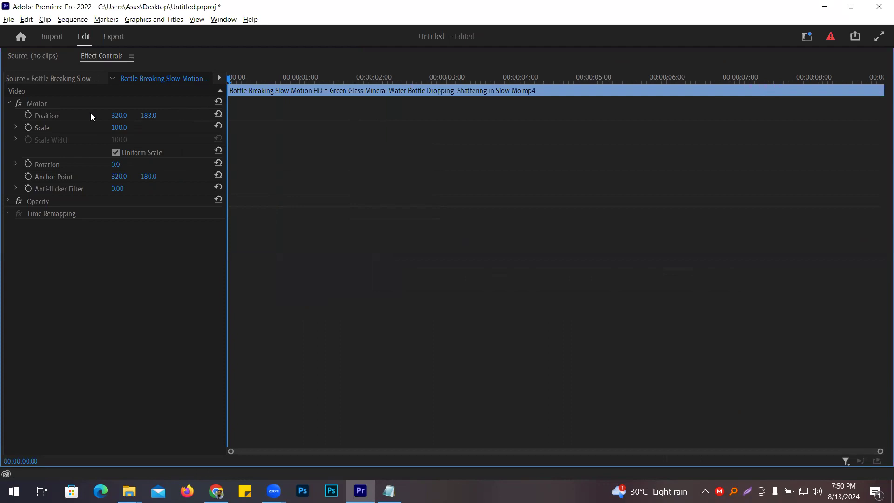
left_click(70, 128)
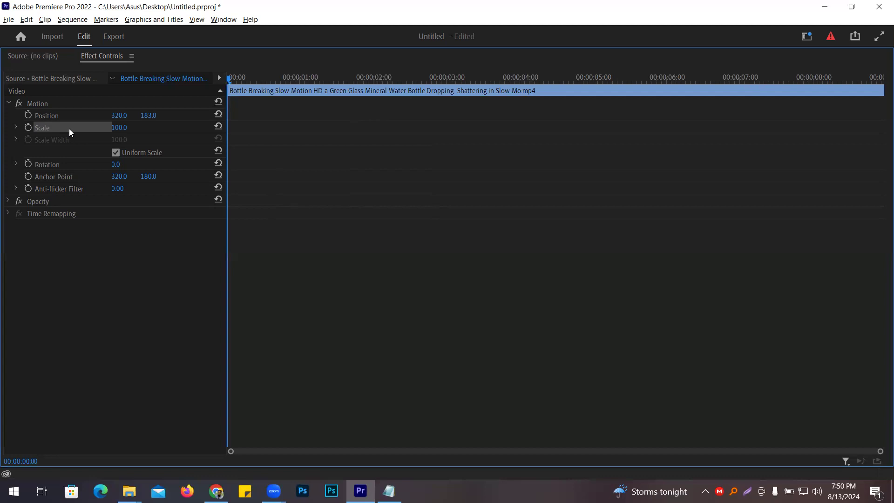
key("grave")
mouse_move(141, 128)
left_mouse_down()
mouse_move(317, 128)
mouse_move(140, 128)
left_mouse_up()
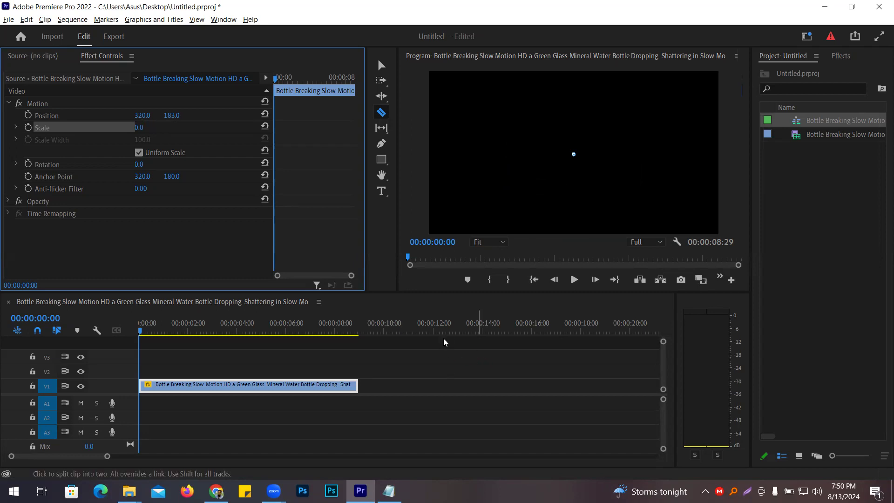
Switch to the Selection tool and raise the clip's Scale to 60.0
left_click(382, 65)
left_click(619, 121)
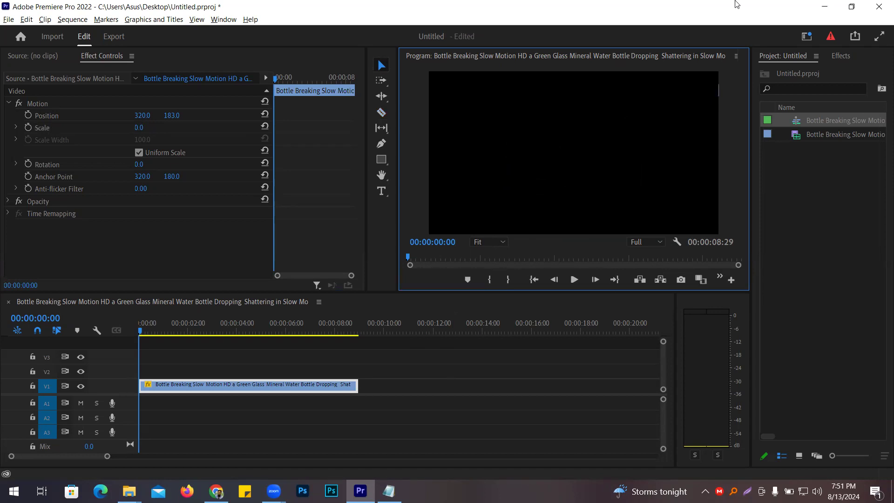
mouse_move(135, 132)
left_mouse_down()
mouse_move(171, 132)
mouse_move(144, 126)
left_mouse_up()
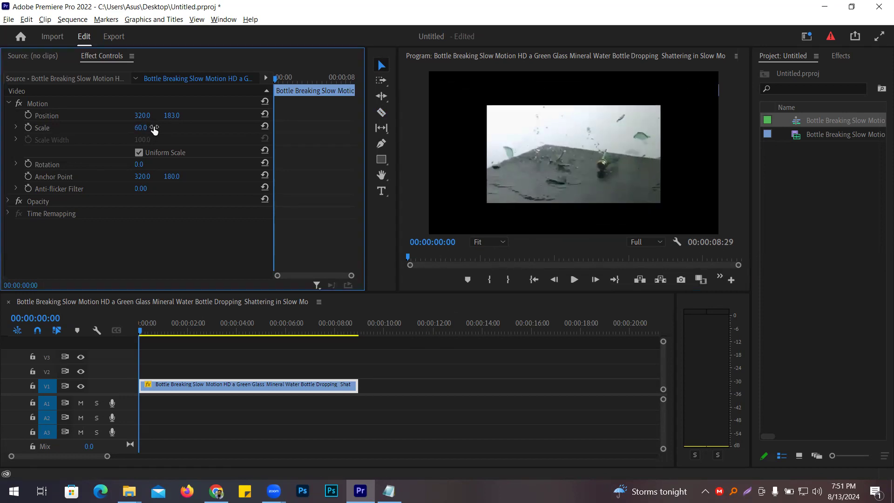
Raise the clip's uniform Scale in stages through 80.0 up to 104.0
left_click(140, 127)
type("75")
key("Return")
left_click_drag(148, 128, 151, 128)
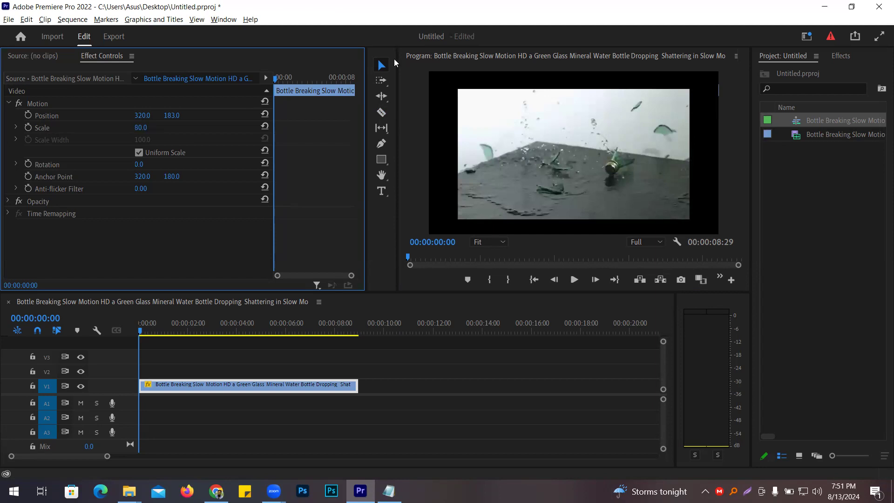
left_click_drag(143, 128, 154, 128)
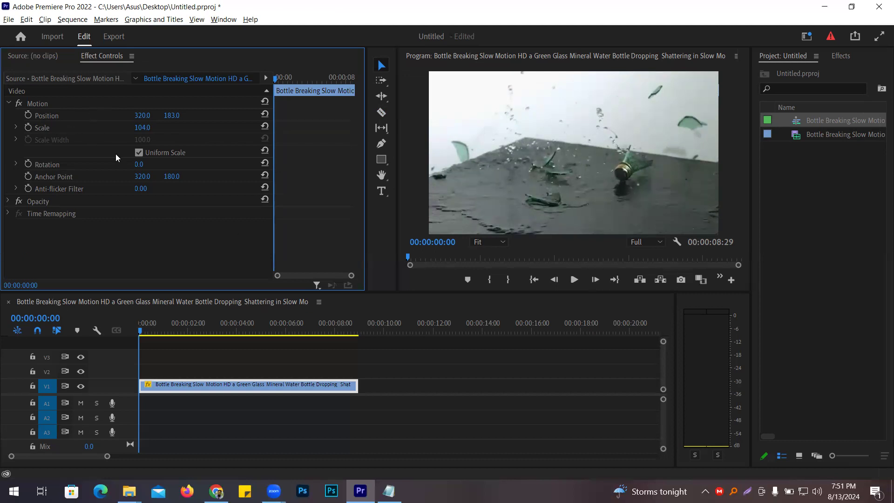
Turn off Uniform Scale, try a Scale Height of 82.0, and reset the height to its default of 100.0
left_click(140, 152)
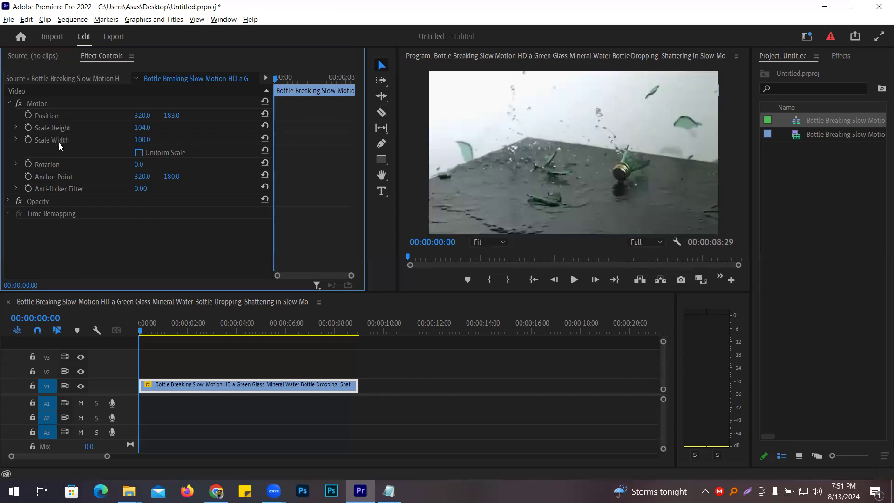
mouse_move(142, 127)
left_mouse_down()
mouse_move(95, 128)
mouse_move(165, 128)
mouse_move(134, 127)
left_mouse_up()
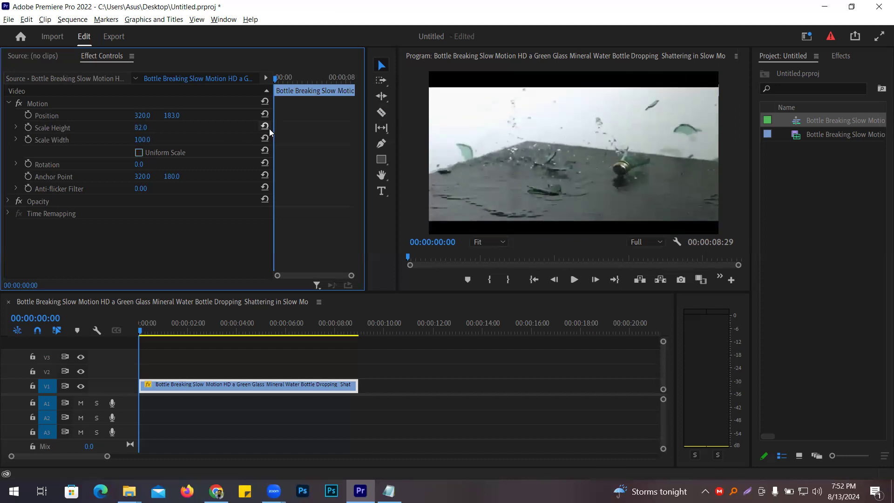
left_click(265, 126)
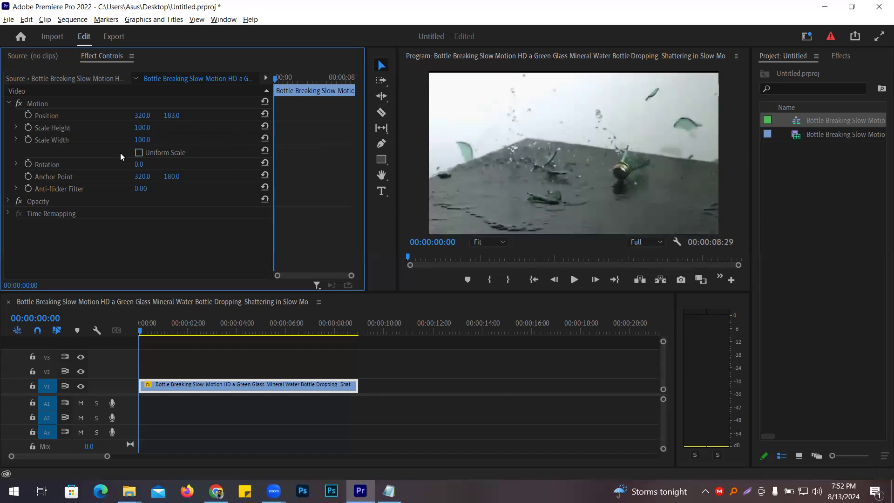
Try Scale Width values of 93.0 and 51.0, reset the width to 100.0, and turn Uniform Scale back on
left_click(146, 139)
type("10")
key("Return")
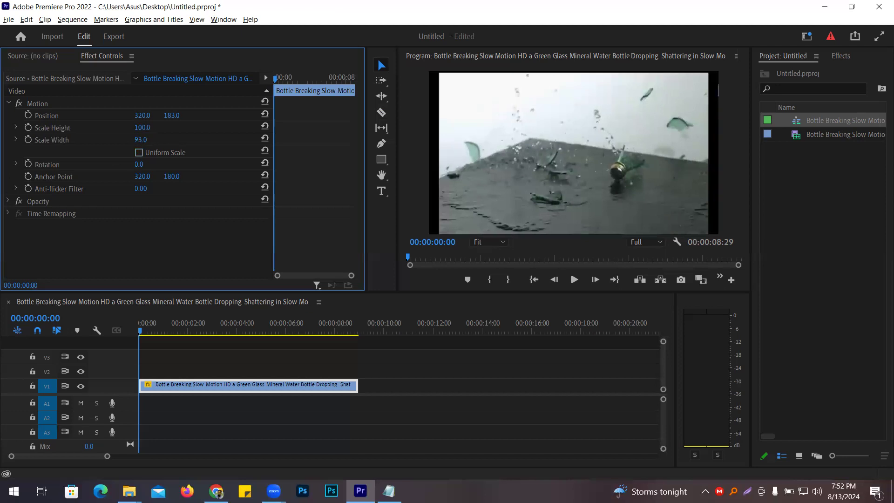
left_click_drag(142, 140, 161, 140)
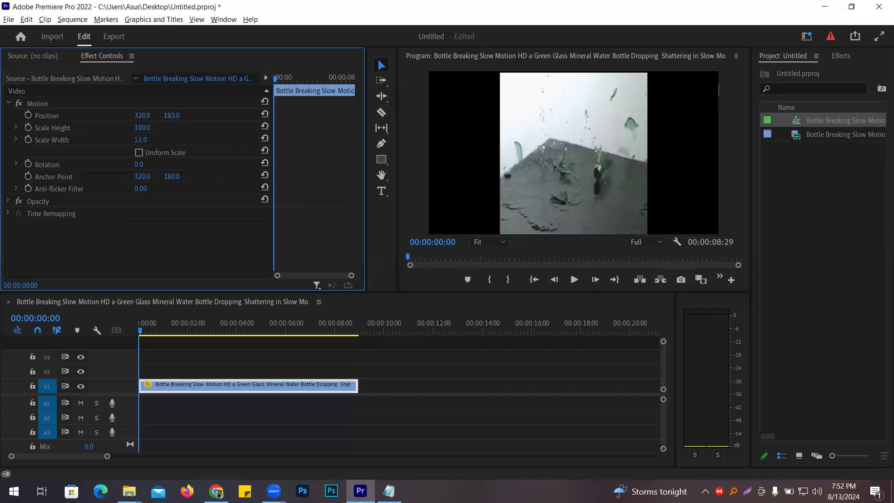
left_click(264, 139)
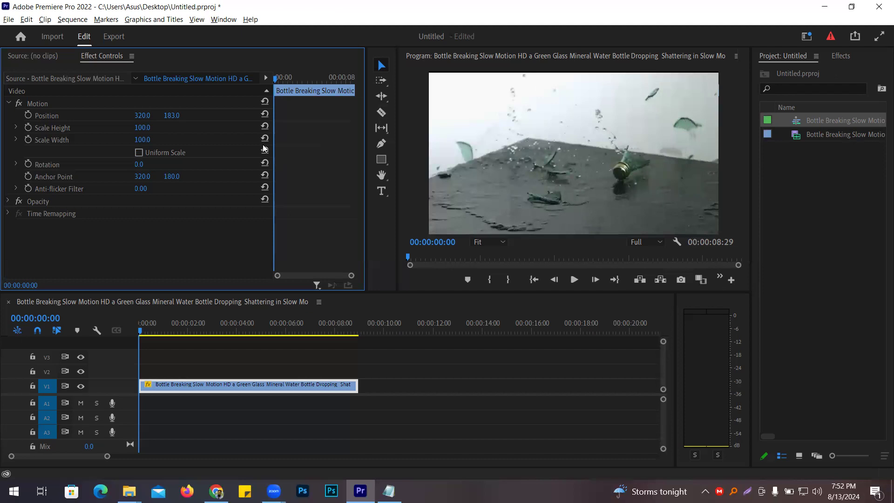
left_click(139, 153)
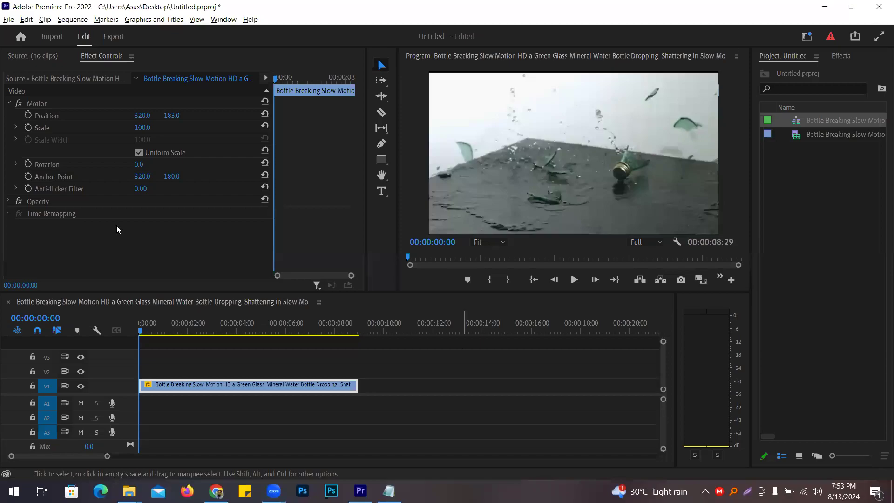
Try rotating the clip to -21.0° in its Motion properties and return Rotation to 0.0°
left_click(60, 163)
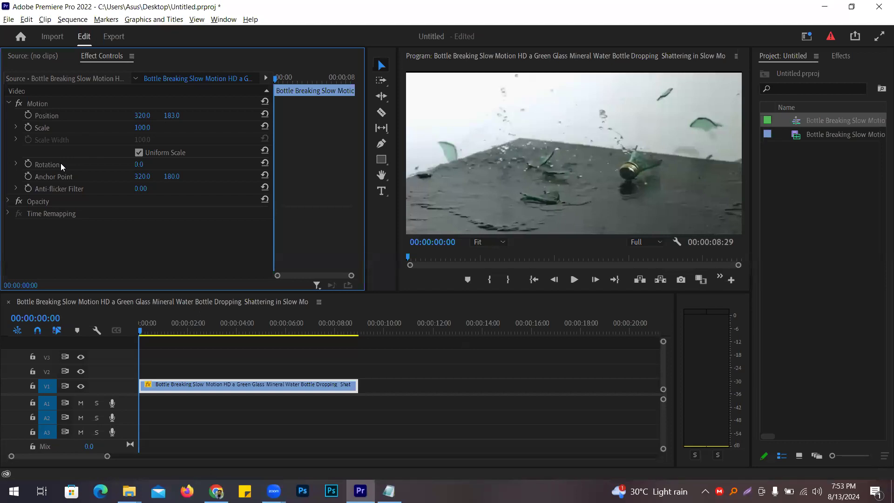
left_click(60, 164)
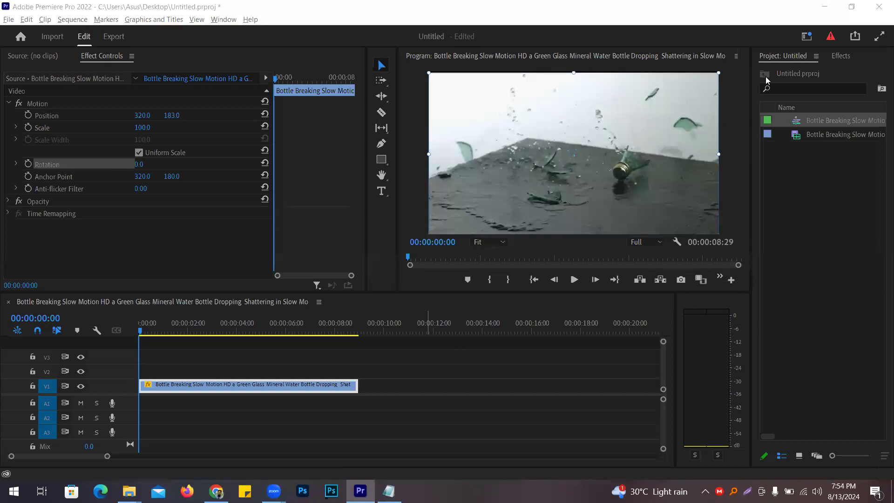
type("30")
key("Return")
left_click_drag(142, 165, 122, 164)
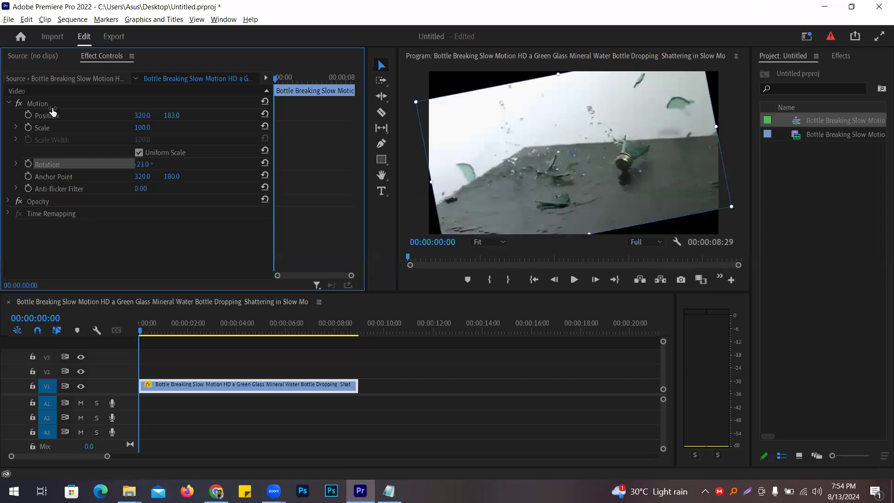
mouse_move(45, 136)
left_mouse_down()
mouse_move(45, 167)
mouse_move(50, 125)
mouse_move(50, 140)
left_mouse_up()
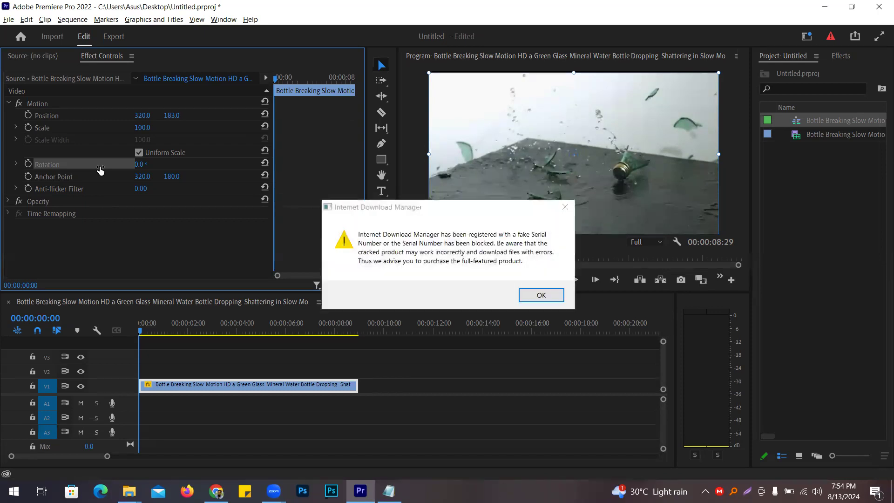
Dismiss the Internet Download Manager registration warning and its license purchase window
left_click(565, 206)
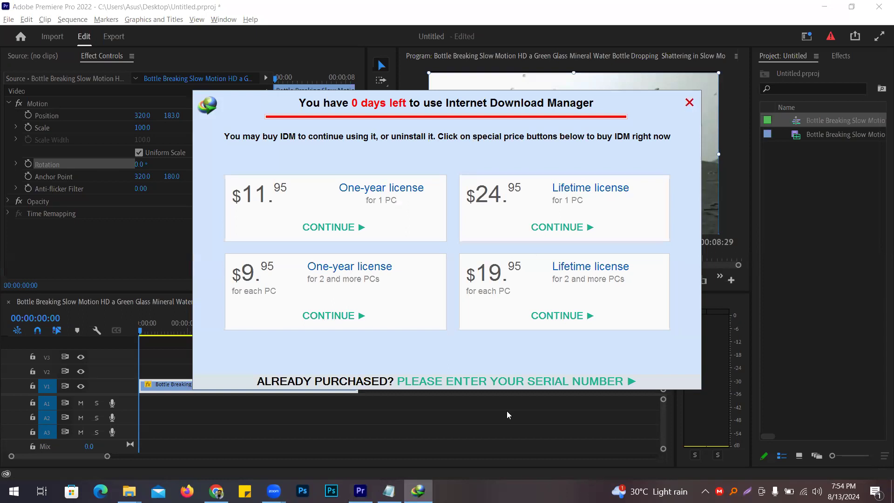
left_click(689, 103)
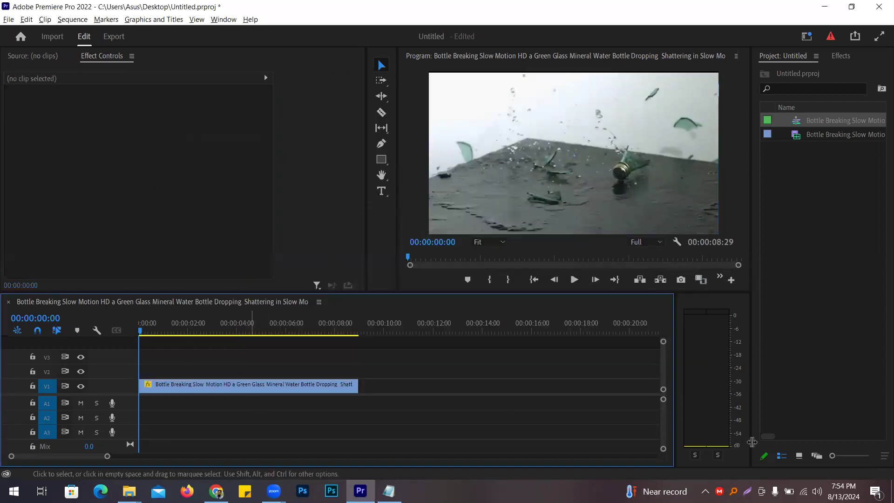
Select the clip on V1 and copy a screen capture of its Motion, Opacity and Time Remapping properties
left_click(252, 385)
key("Print")
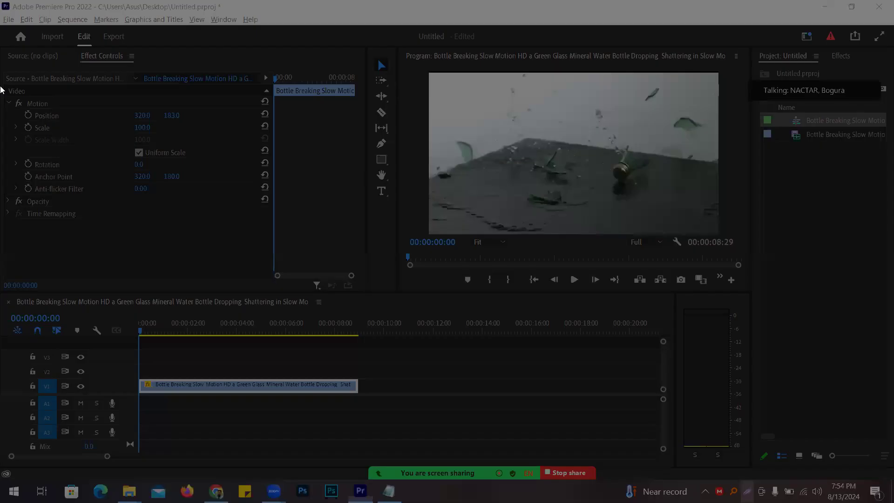
left_click_drag(1, 86, 224, 231)
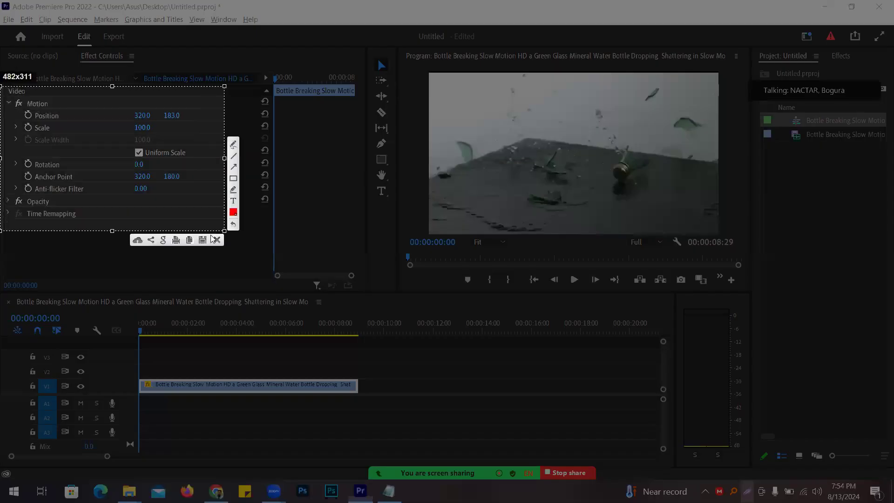
left_click(190, 241)
Open PowerPoint with a blank presentation and paste the captured effect properties near the upper middle of the slide
key("super")
type("po")
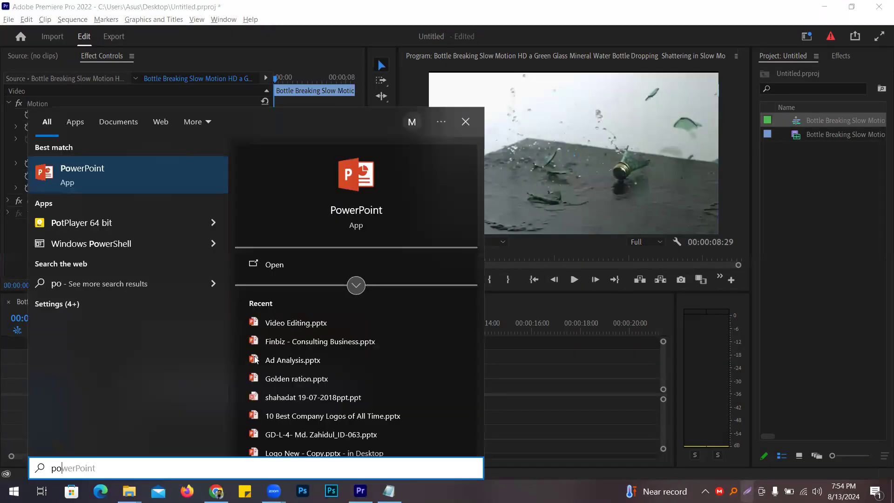
left_click(255, 360)
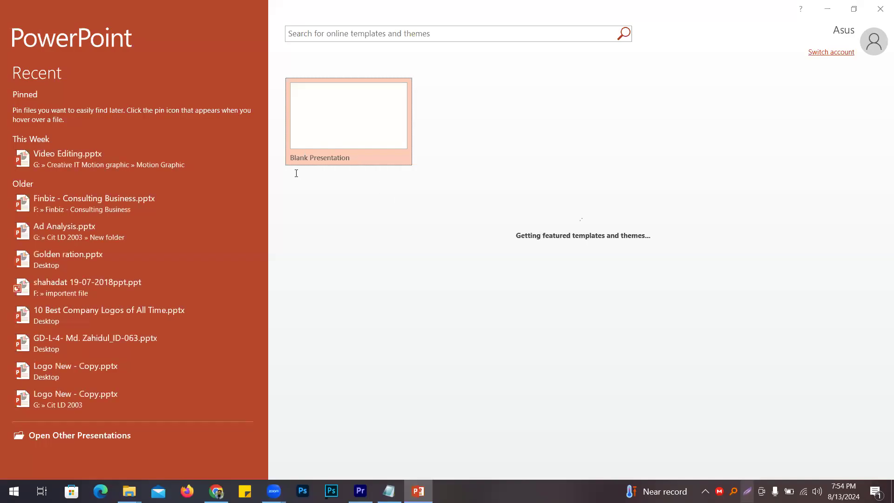
left_click(298, 161)
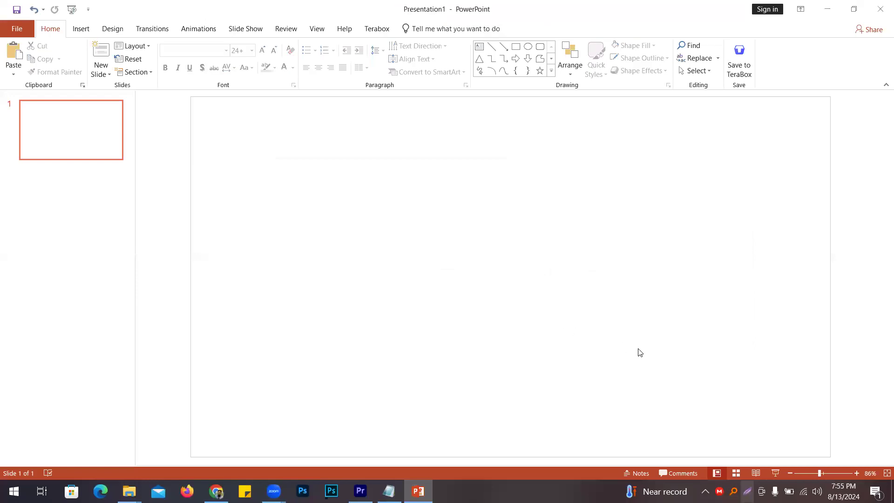
key("ctrl+v")
left_click_drag(493, 297, 547, 266)
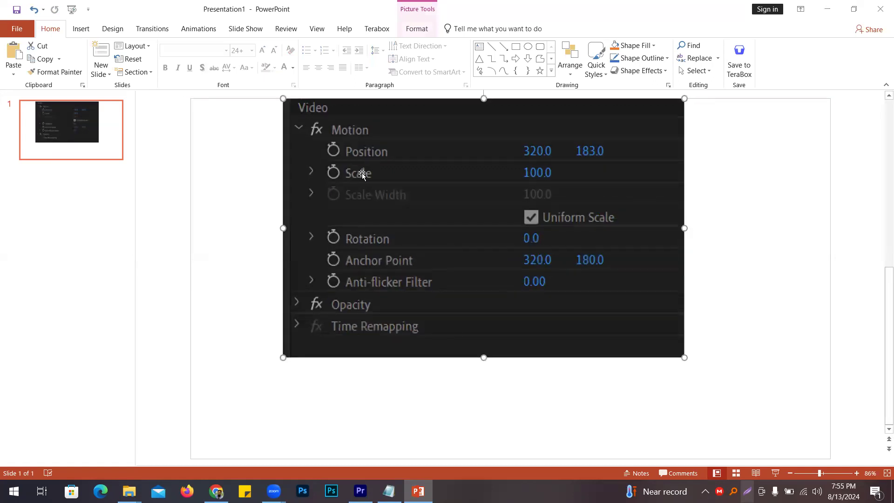
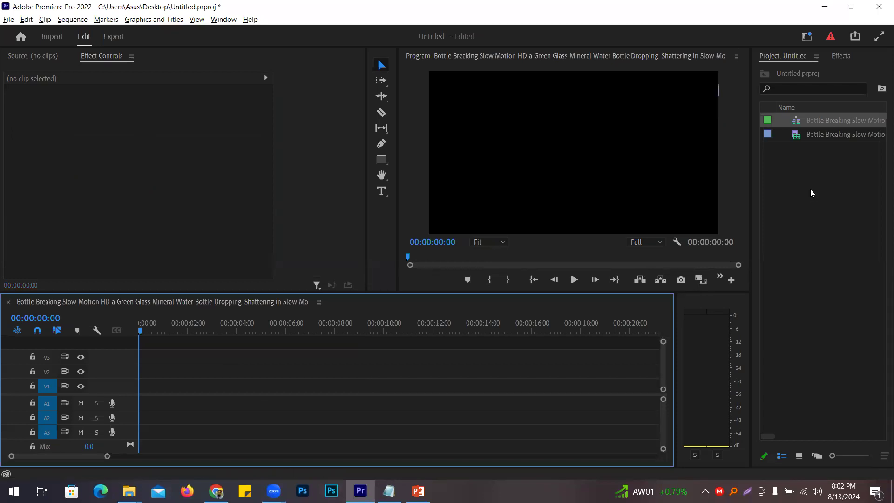
Create a white (FFFFFF) Color Matte at 640 × 360, 29.97 fps, with square pixels
right_click(810, 240)
mouse_move(800, 237)
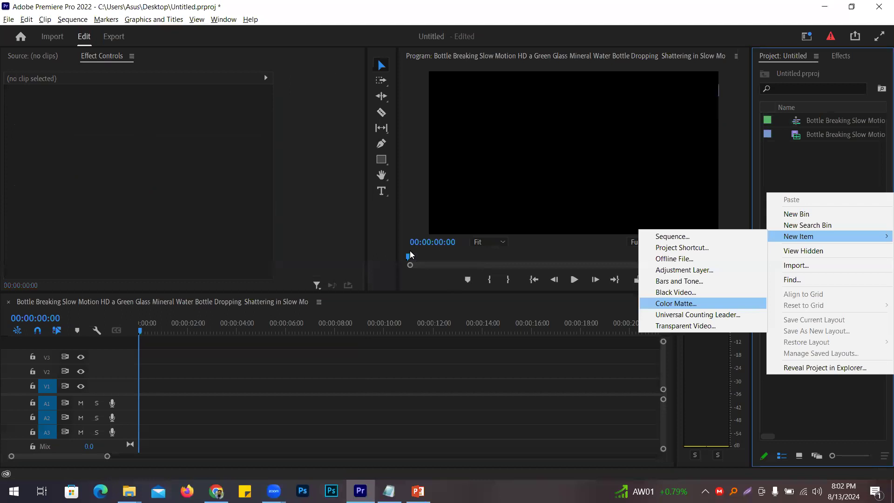
key("Return")
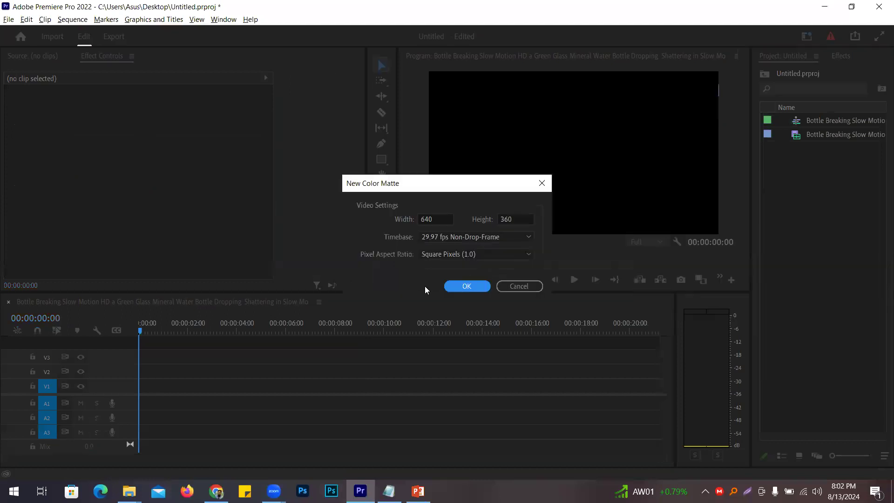
left_click(466, 286)
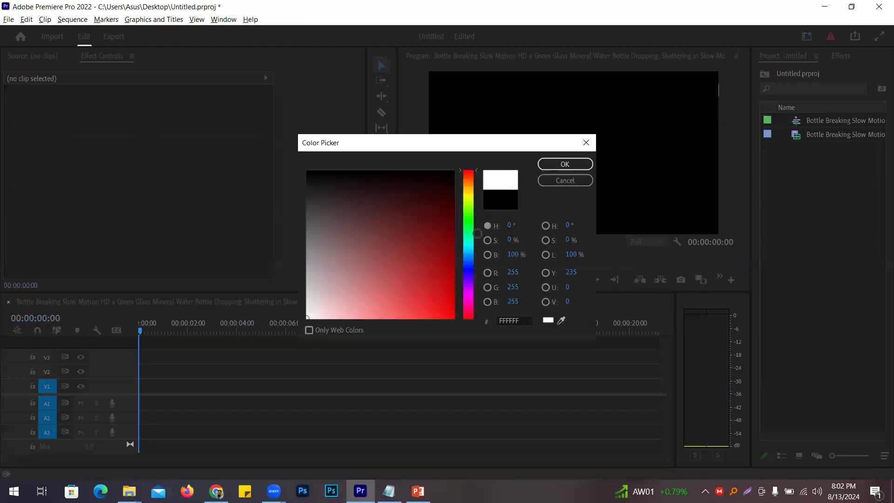
left_click(564, 164)
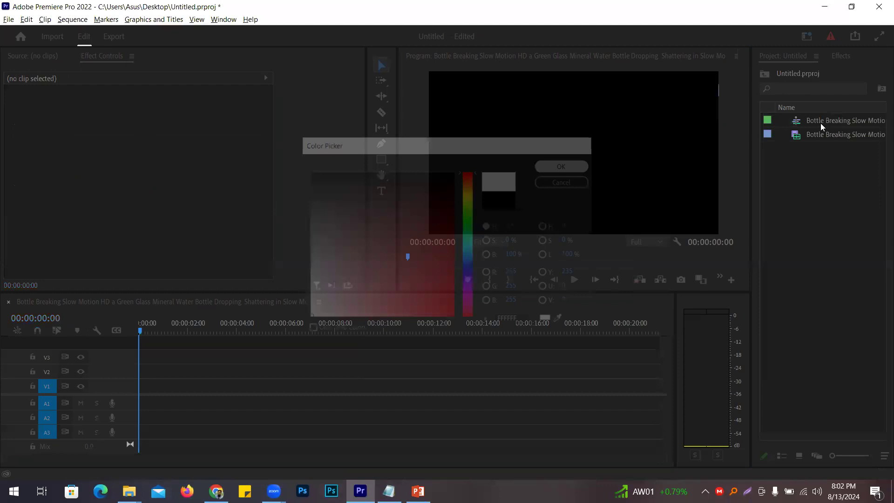
Place the Color Matte at the start of track V1, about 23 seconds long, and lock the track
left_click_drag(819, 123, 219, 389)
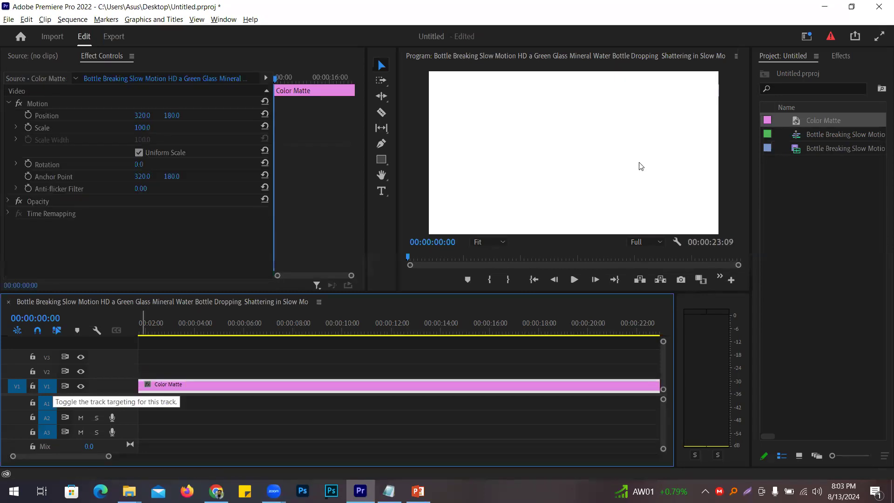
left_click(33, 386)
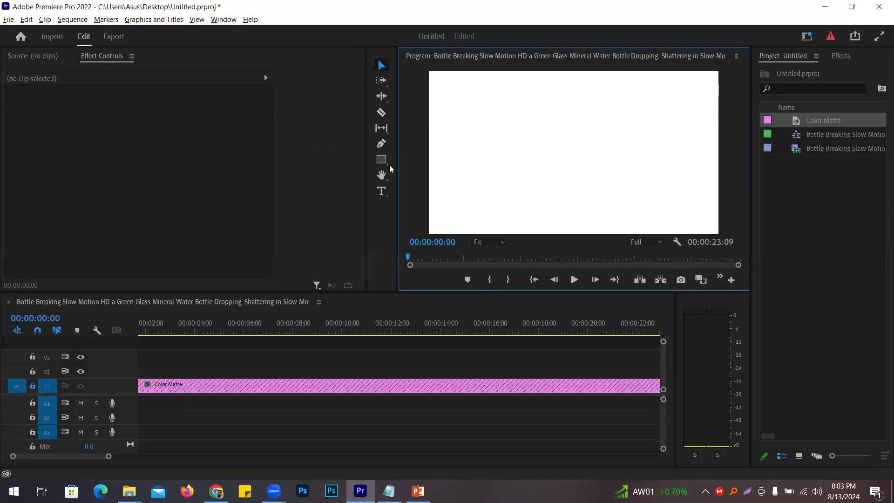
Narrow the Effect Controls and tools areas and enlarge the Program monitor in the workspace
left_click(364, 207)
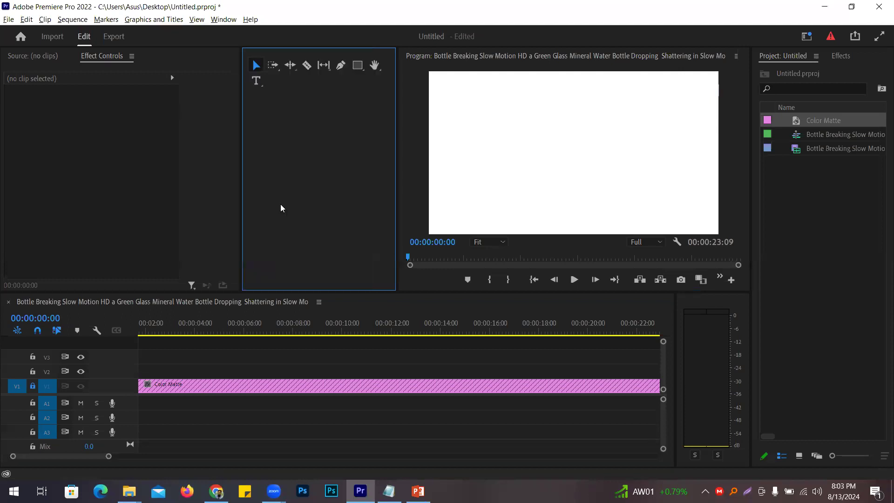
left_click_drag(396, 193, 201, 196)
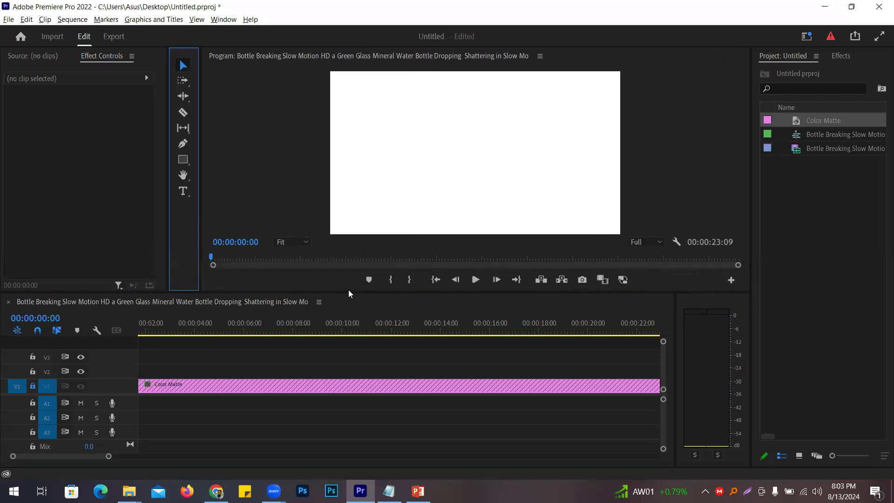
left_click_drag(349, 292, 342, 321)
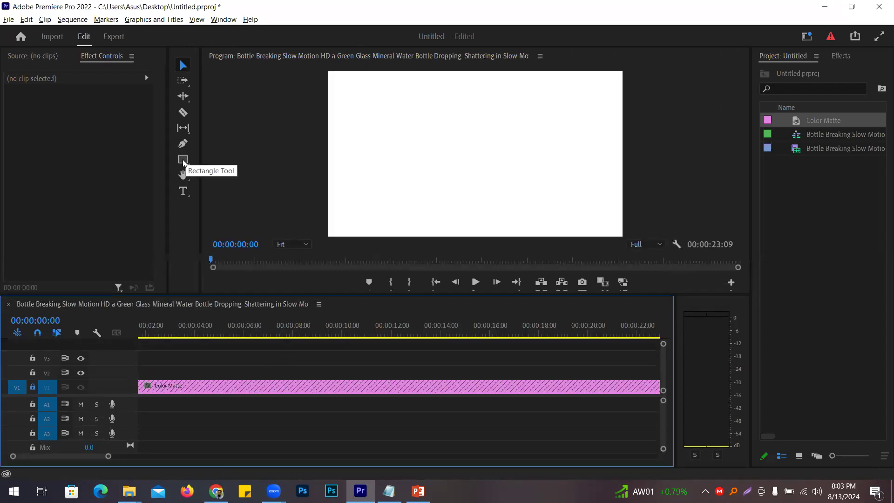
left_click(183, 163)
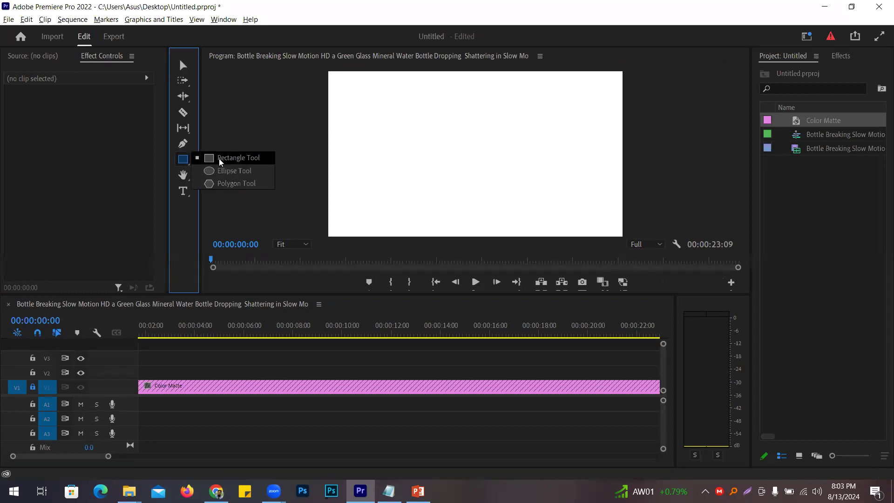
left_click(221, 161)
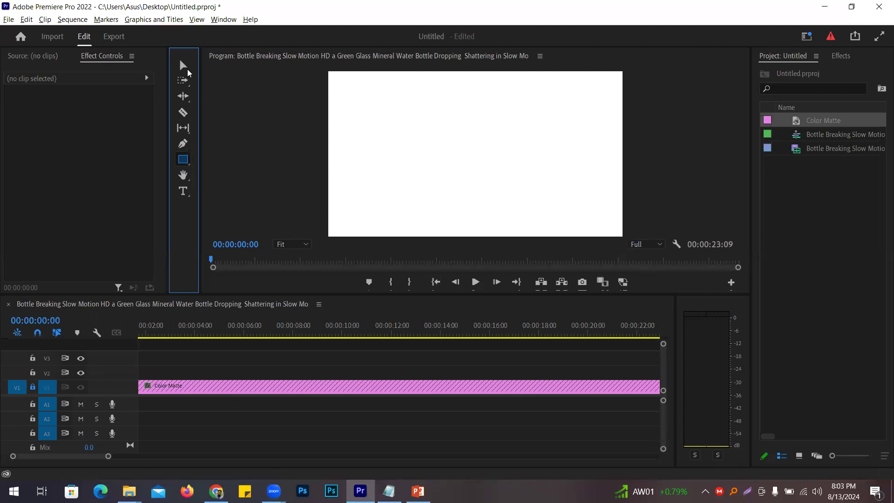
left_click(183, 65)
Switch to Chrome and search Google Images for "bus png"
left_click(217, 492)
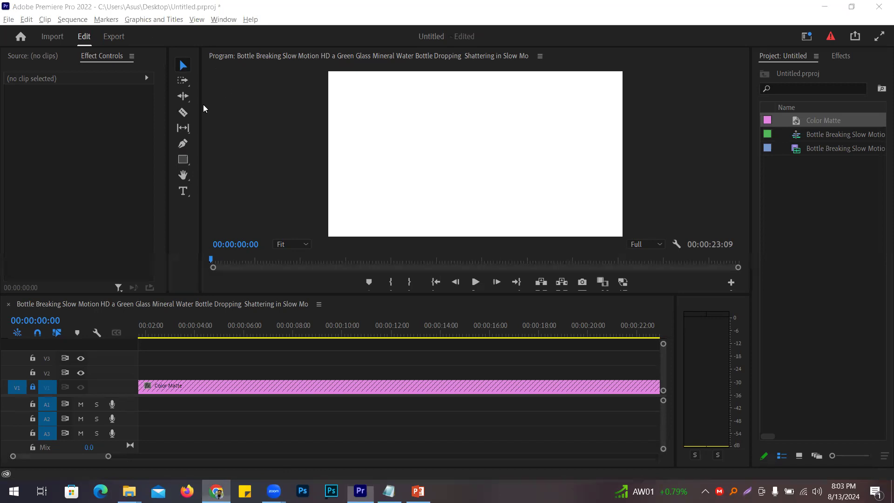
type("by")
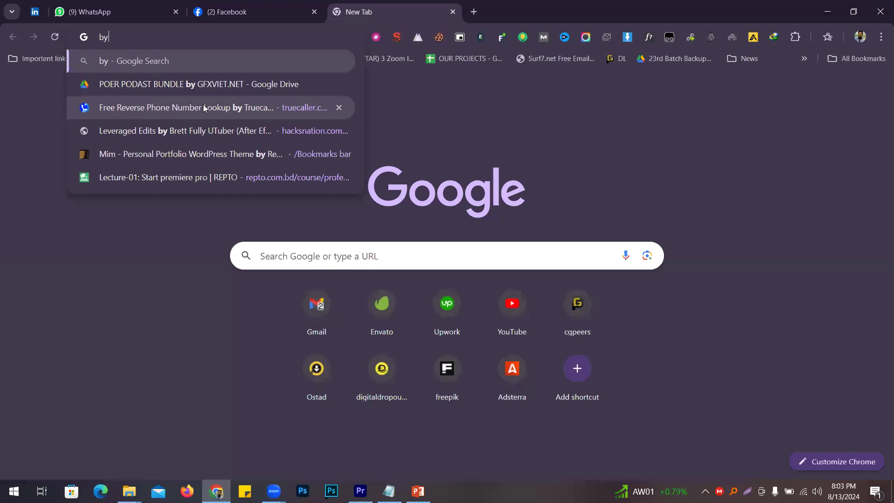
key("BackSpace")
type("us png")
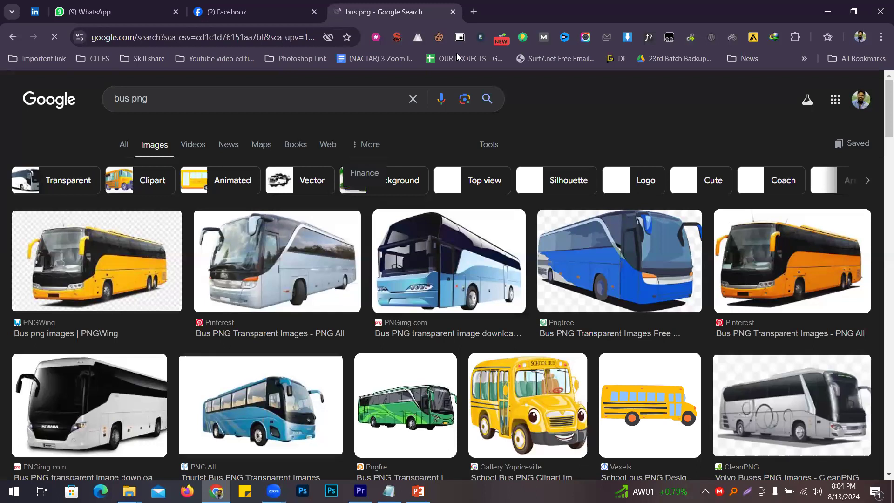
Save the Vexels side-view yellow school bus image to the Desktop as download.png
scroll(689, 249, "down", 3)
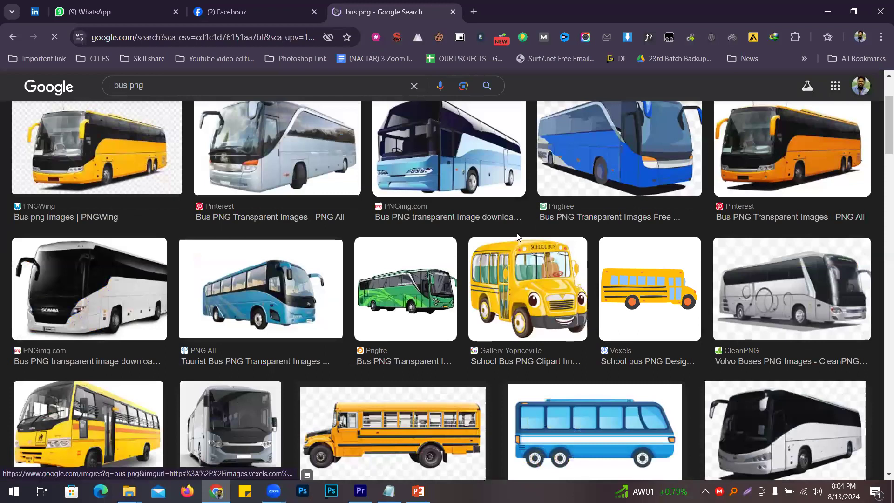
left_click(623, 262)
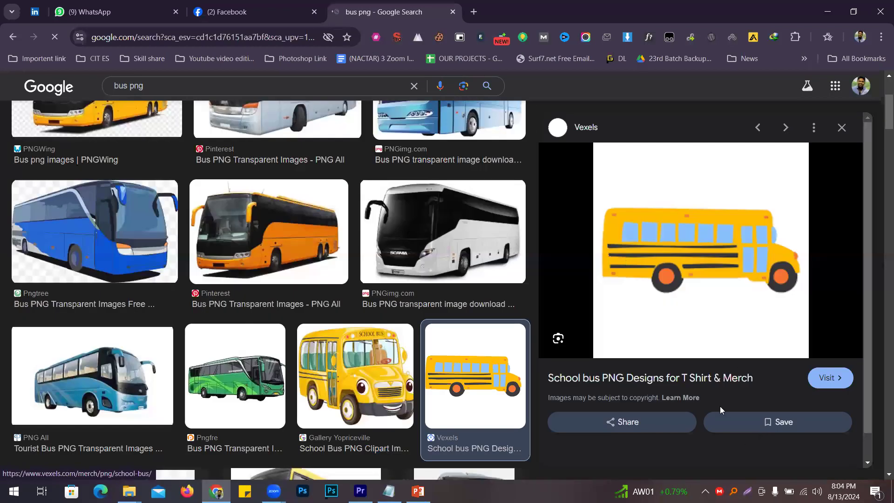
right_click(653, 226)
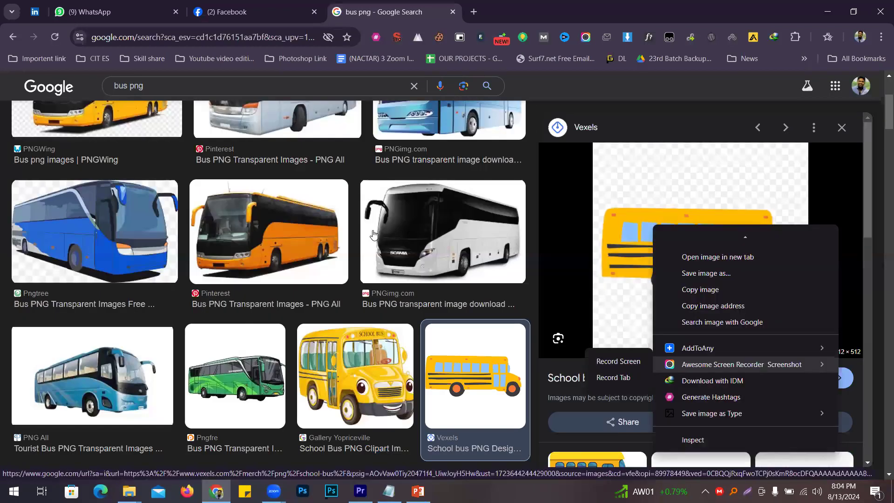
left_click(379, 228)
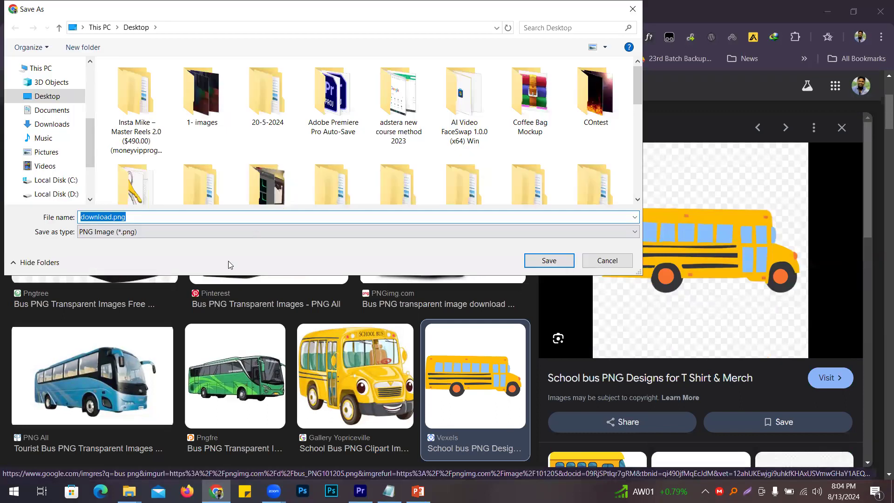
key("Return")
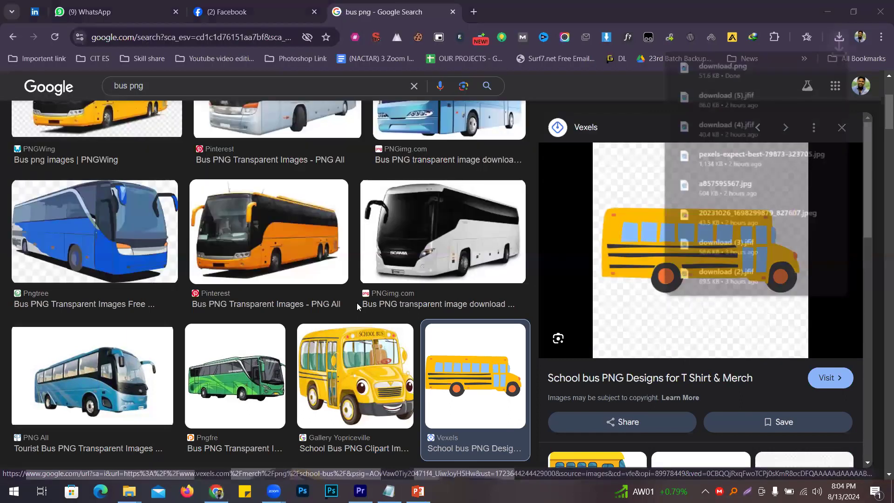
Switch back to Premiere Pro, place download.png at the start of track V2, and move the bus up to about position 318.7, 153.4
key("alt+Tab")
left_click_drag(827, 134, 138, 382)
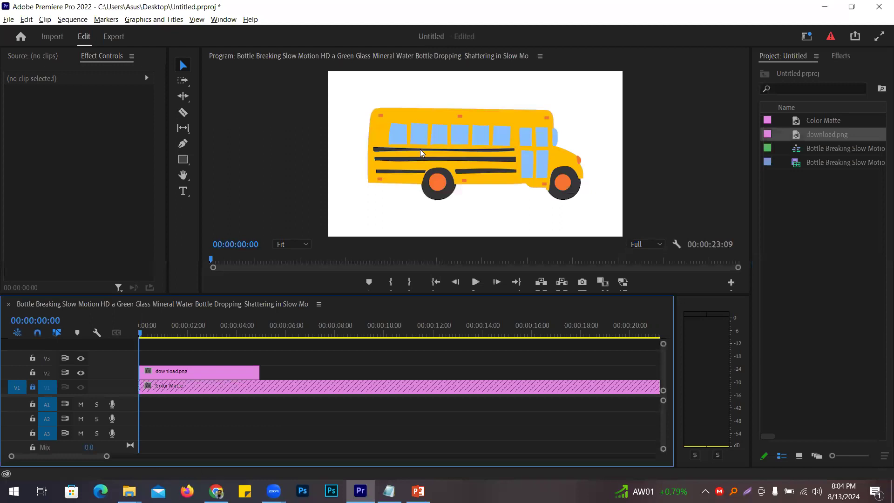
left_click(201, 371)
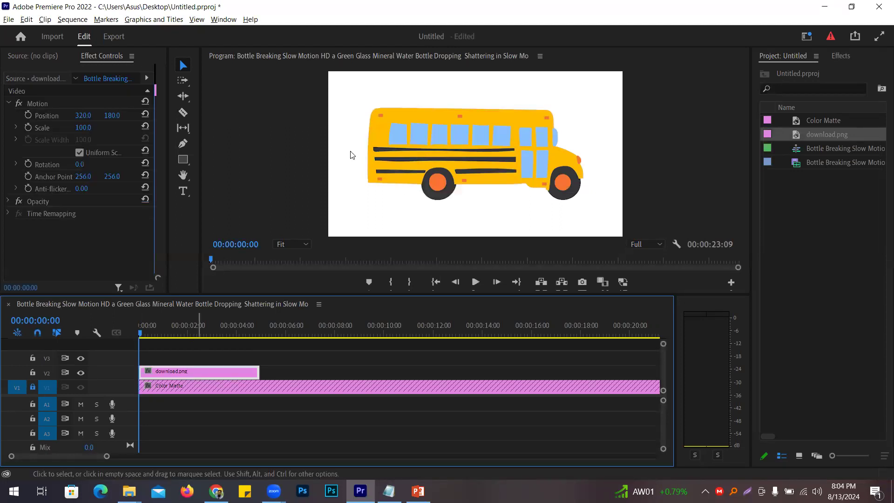
left_click(183, 65)
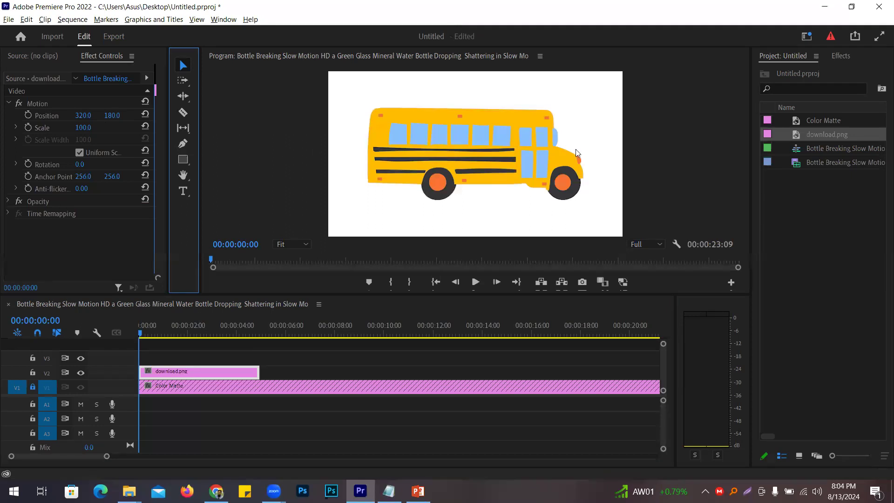
left_click_drag(463, 140, 418, 162)
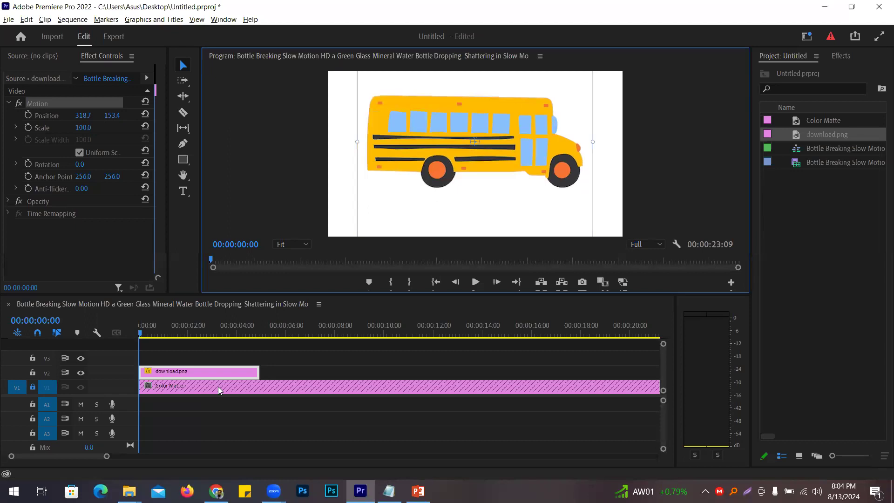
Extend the bus clip to about 18 seconds and set its Scale to 47
left_click_drag(256, 374, 234, 373)
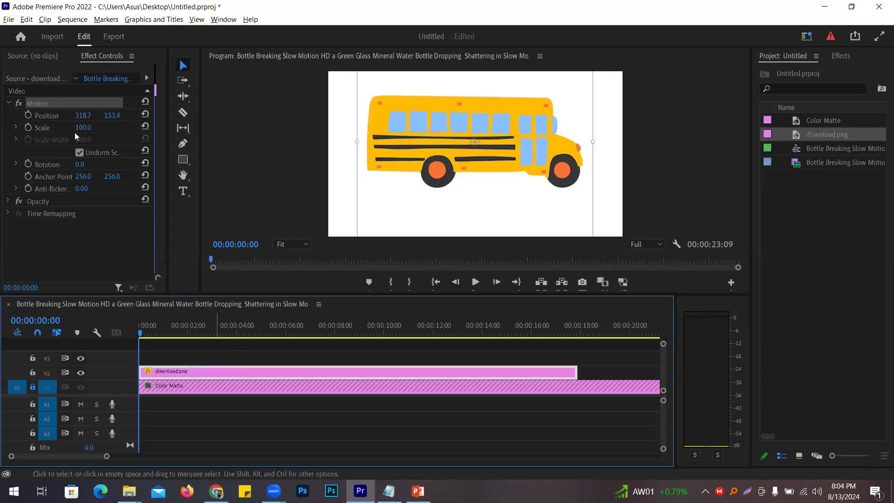
left_click_drag(87, 130, 62, 131)
Try the bus outside both side edges of the frame and settle it at about position 184.4, 188.9
left_click_drag(498, 160, 711, 156)
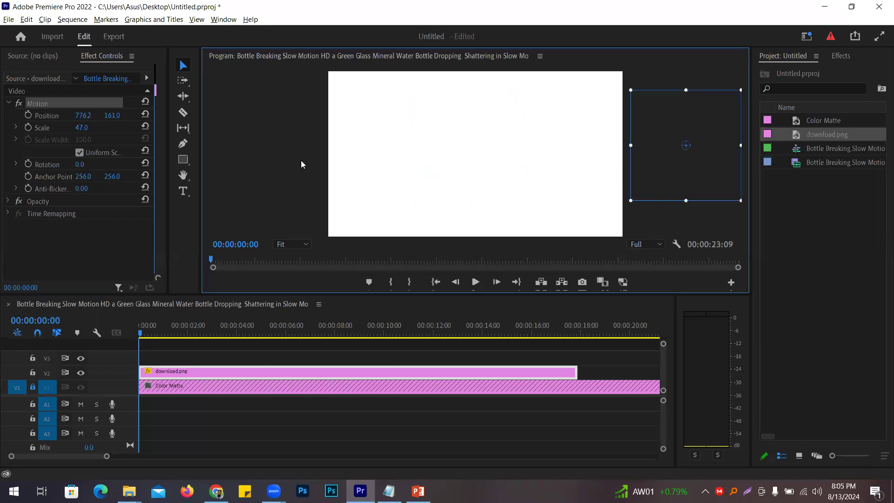
key("ctrl+z")
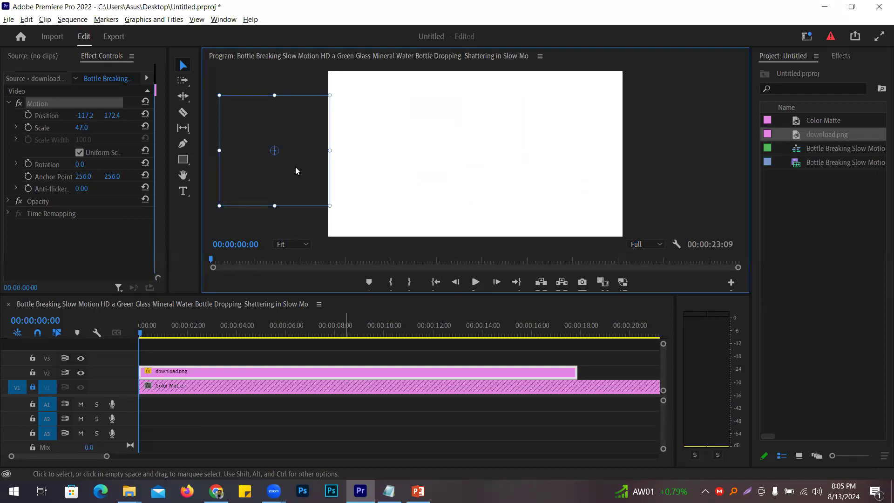
left_click(248, 428)
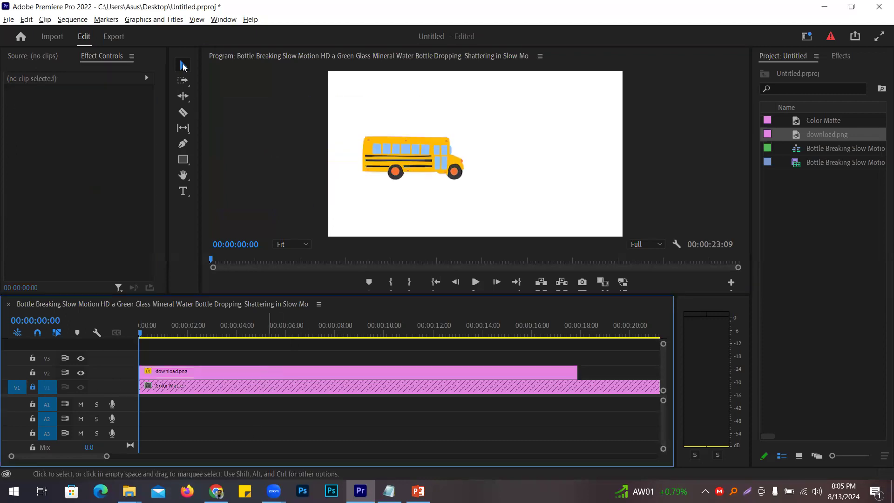
Extend the bus clip on V2 to end together with the Color Matte
left_click(283, 373)
left_click(182, 65)
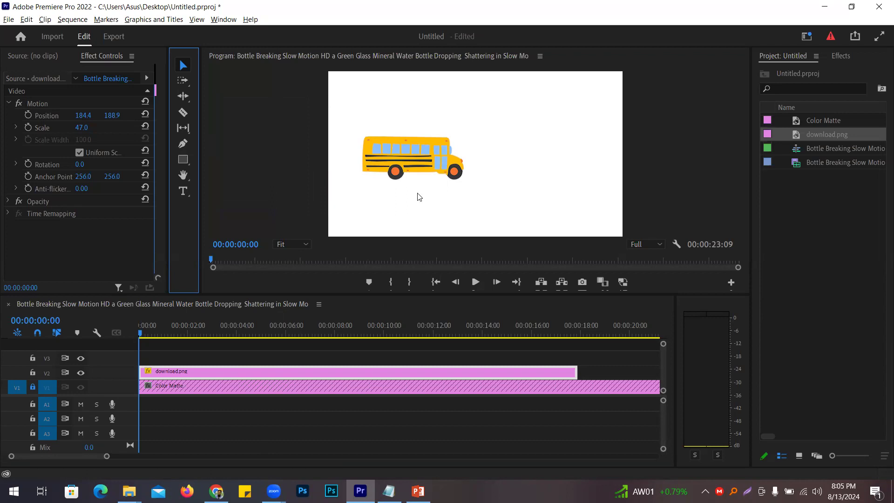
left_click_drag(106, 457, 190, 456)
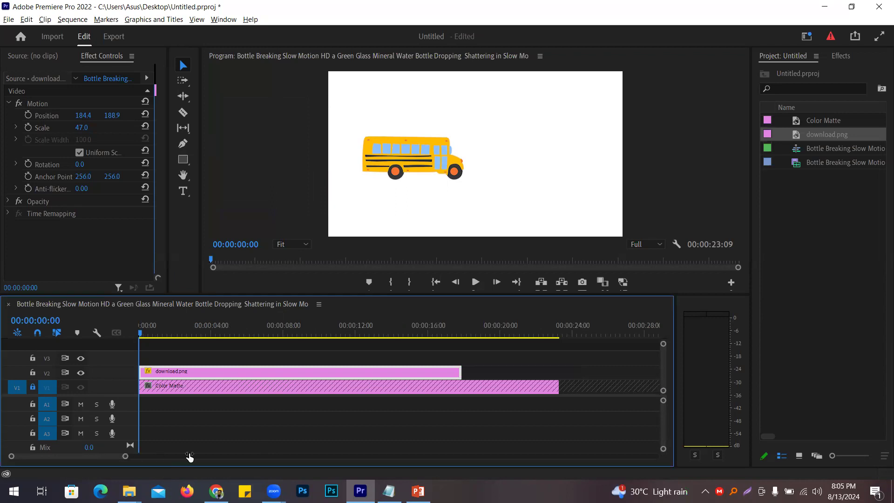
left_click_drag(285, 374, 330, 376)
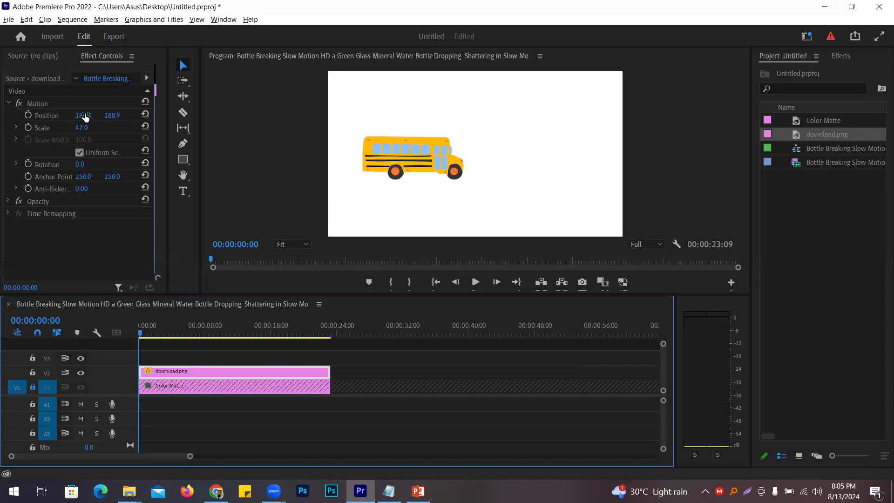
Set the bus's horizontal Position to -115.6 so that it sits just outside the frame's left edge
mouse_move(85, 117)
left_mouse_down()
mouse_move(72, 116)
mouse_move(89, 119)
left_mouse_up()
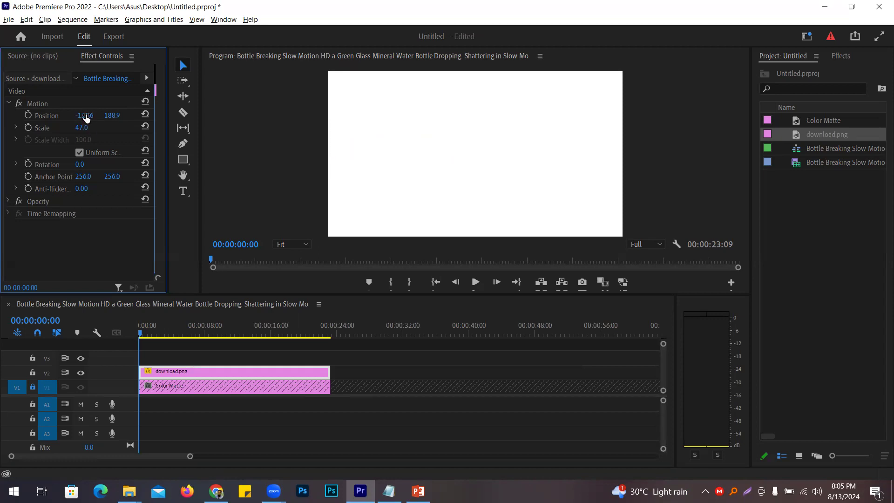
left_click_drag(86, 118, 88, 118)
mouse_move(84, 115)
left_mouse_down()
mouse_move(152, 115)
mouse_move(54, 115)
mouse_move(319, 115)
mouse_move(28, 116)
mouse_move(83, 116)
left_mouse_up()
key("Return")
key("Up")
key("Up")
key("Up")
key("Up")
key("Up")
key("Up")
key("Up")
key("Up")
key("Up")
key("Up")
key("Up")
key("Up")
key("Up")
key("Up")
key("Up")
key("Up")
key("Up")
key("Up")
key("Up")
key("Up")
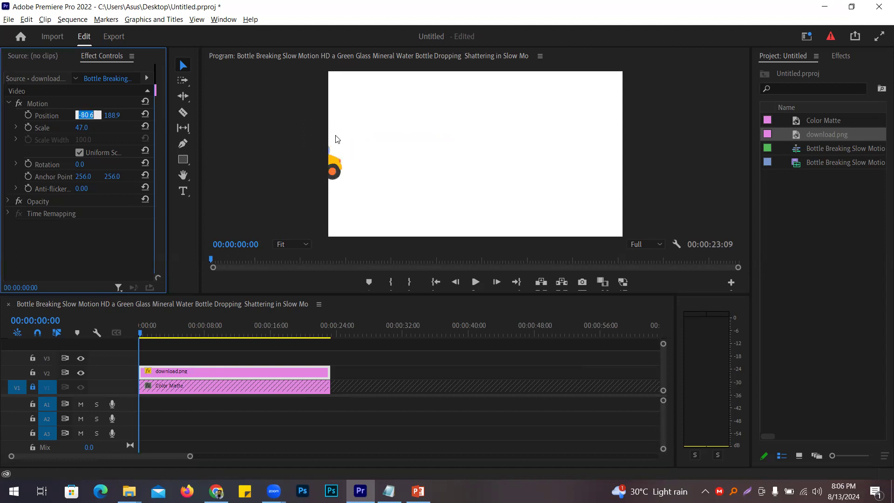
key("Down")
key("Down")
key("Down")
key("Down")
key("Down")
key("Down")
key("Down")
key("Down")
key("Down")
key("Down")
key("Down")
key("Down")
key("Down")
key("Down")
key("Down")
key("Down")
key("Down")
key("Down")
key("Down")
key("Down")
key("Return")
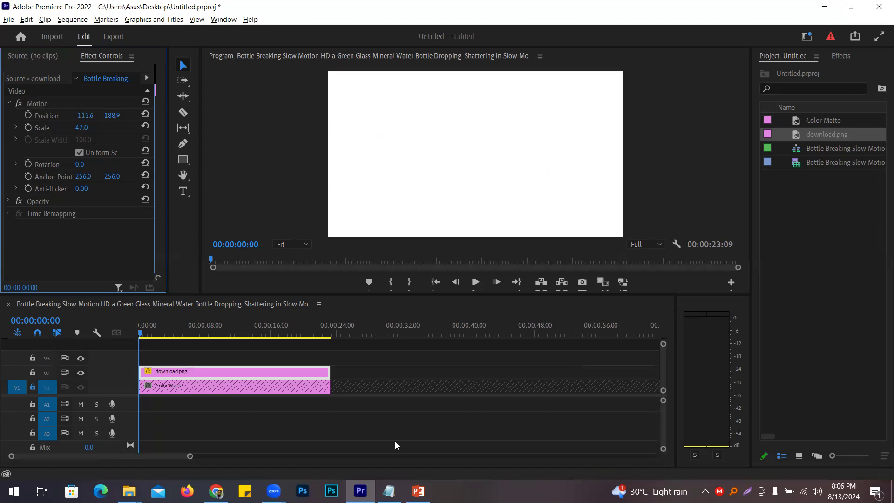
Widen the Effect Controls area and its keyframe timeline for the selected bus clip
left_click(267, 373)
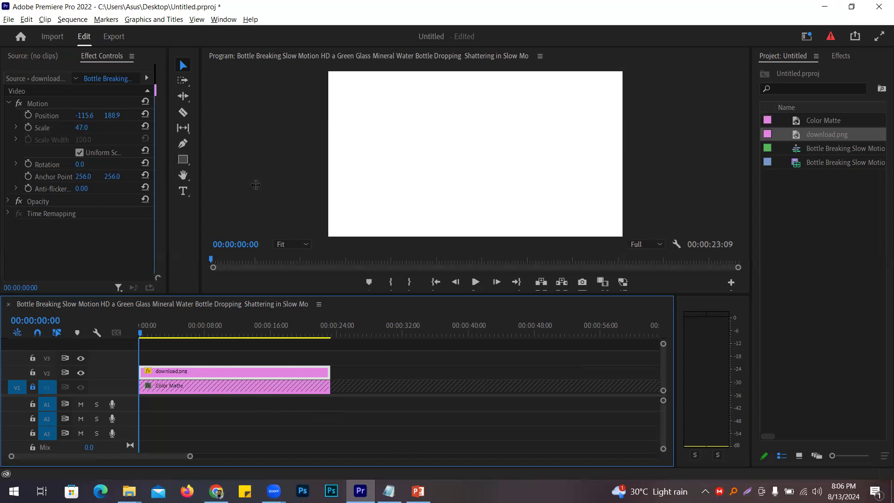
left_click_drag(291, 184, 318, 190)
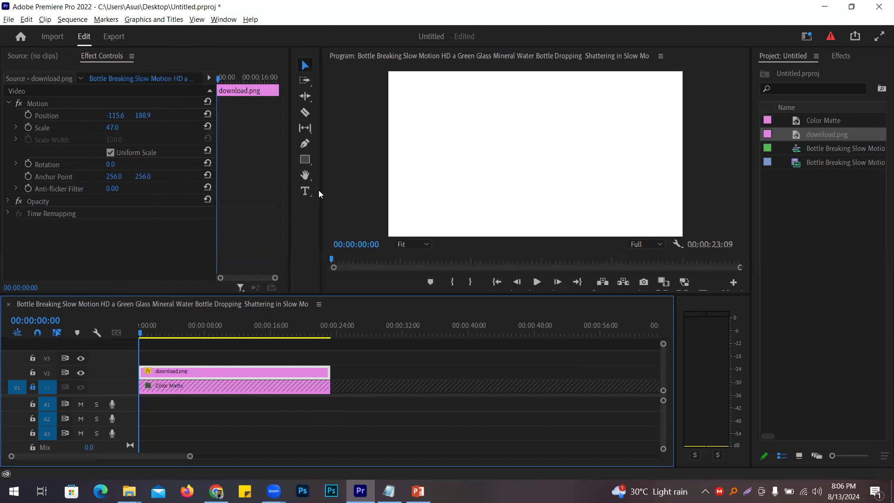
left_click_drag(241, 220, 170, 213)
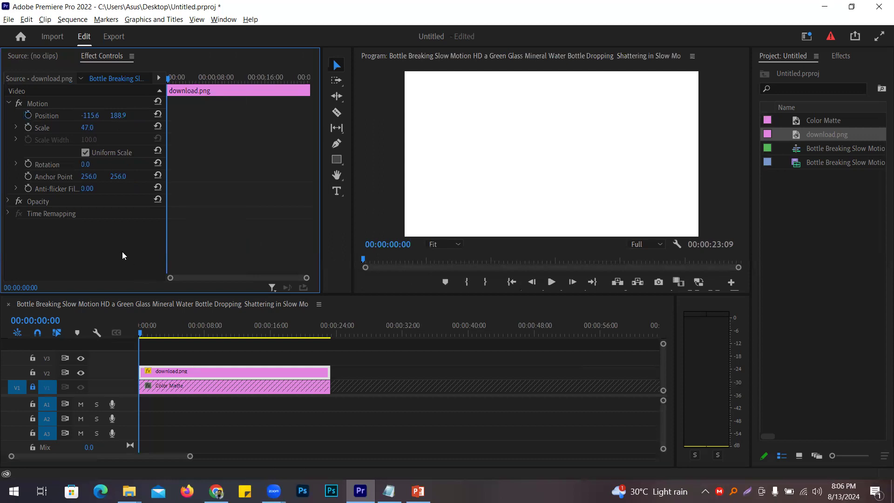
Turn on Position keyframing at 00:00:00:00 and examine the first keyframe in a maximized Effect Controls view
left_click(29, 115)
key("grave")
left_click(271, 79)
left_click_drag(250, 109, 217, 136)
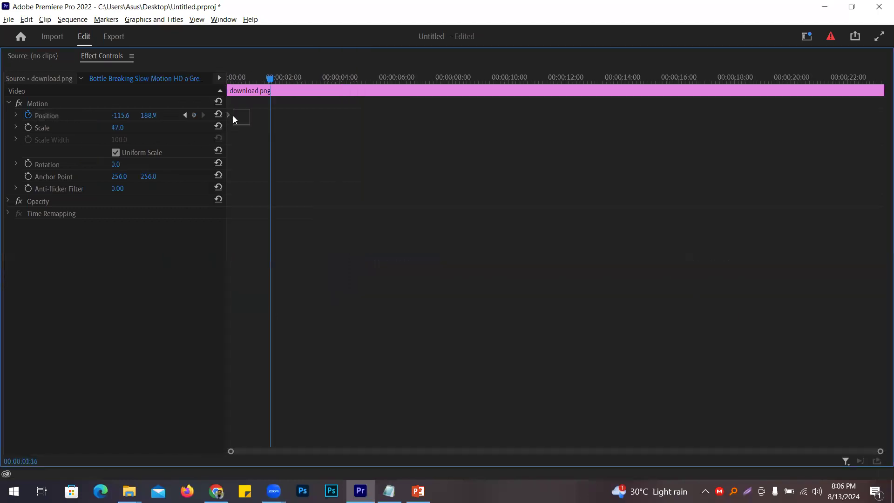
left_click_drag(329, 130, 353, 137)
key("grave")
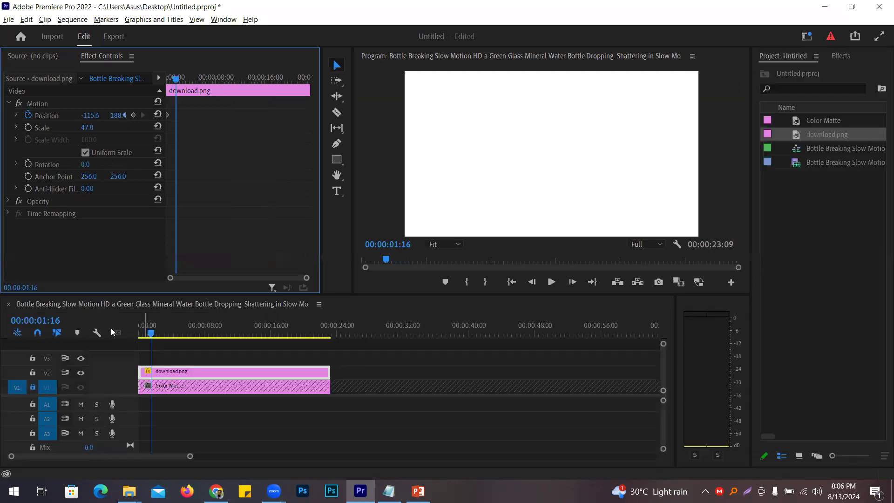
Check the end of the bus clip with the playhead and return to the start of the sequence
left_click(111, 329)
key("Home")
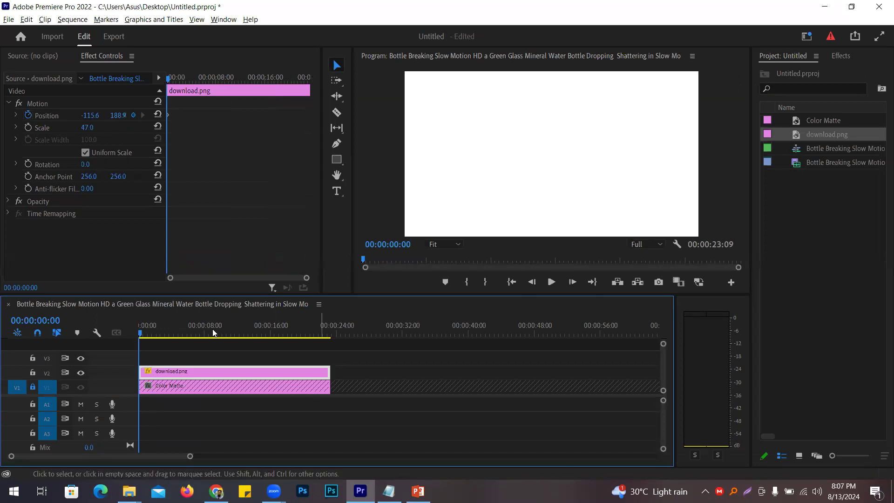
left_click(331, 329)
scroll(389, 250, "up", 1)
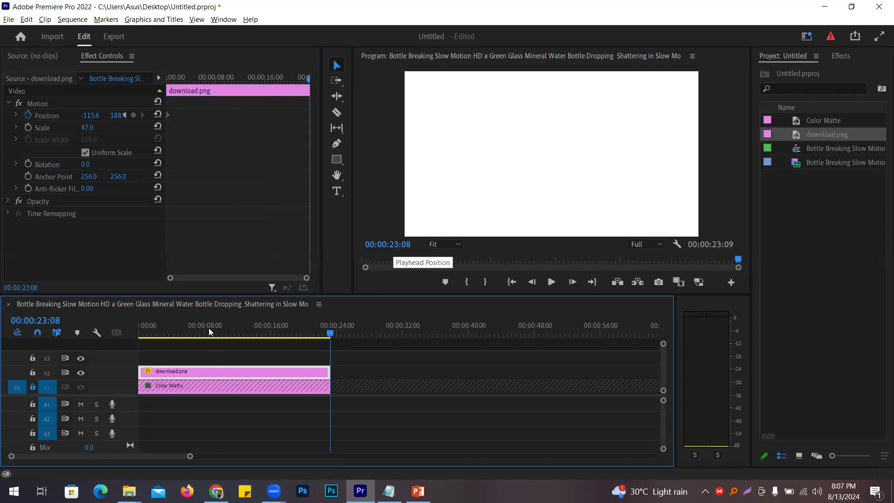
key("Home")
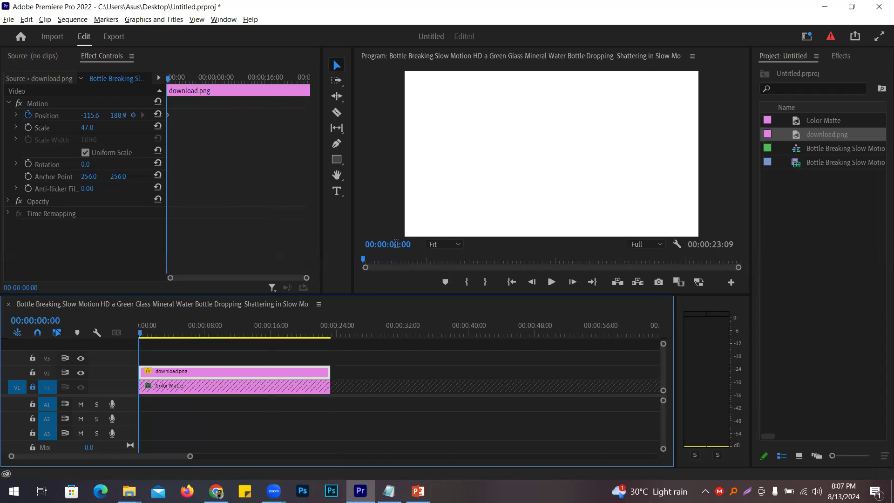
Add a Position keyframe at 00:00:05:00 with the bus's horizontal value at 309.4, near the middle of the frame
left_click(401, 245)
type("500")
key("Return")
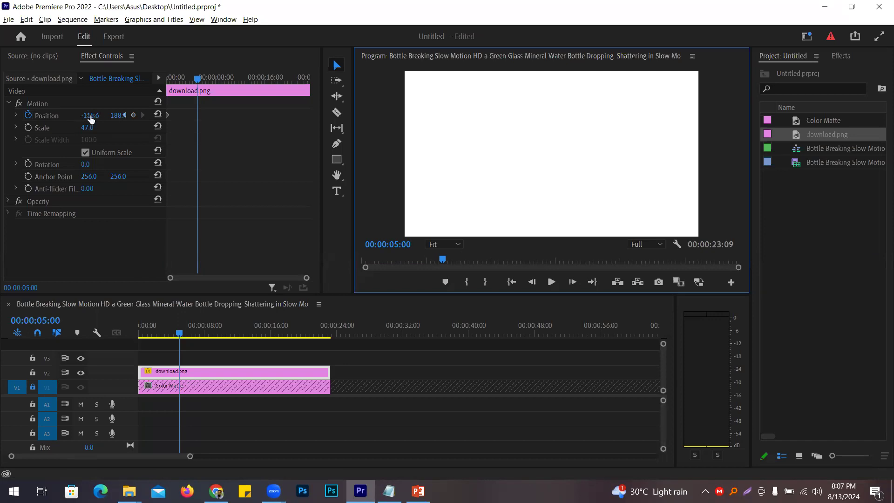
left_click_drag(89, 116, 287, 116)
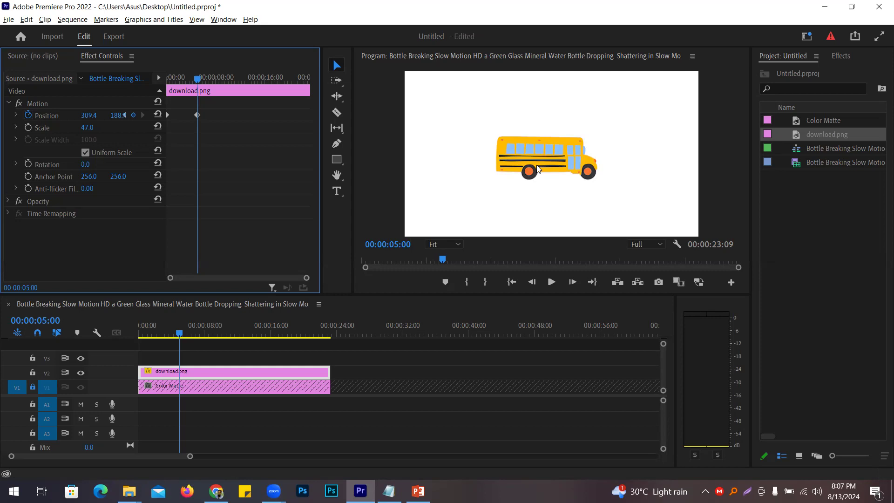
Move the playhead to 00:00:10:00 and maximize Effect Controls to show the bus's Position keyframes
left_click(396, 245)
left_click(396, 245)
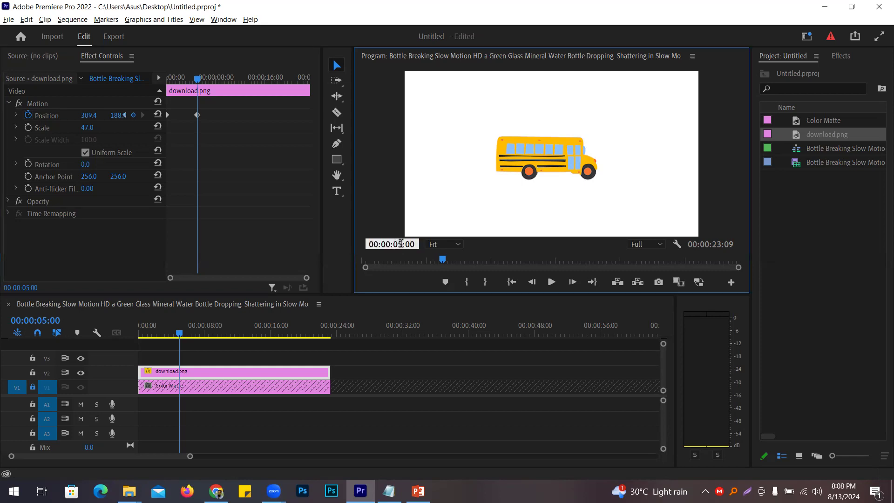
left_click_drag(397, 244, 401, 244)
type("10")
key("Return")
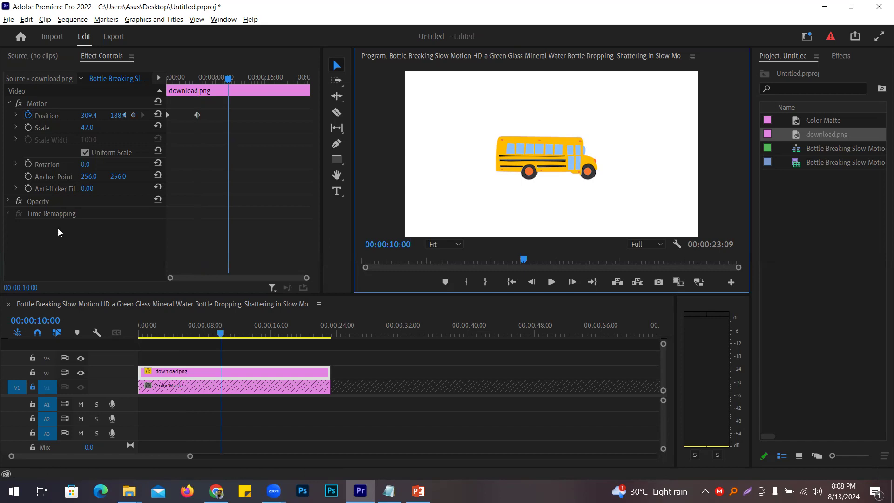
left_click(63, 256)
key("grave")
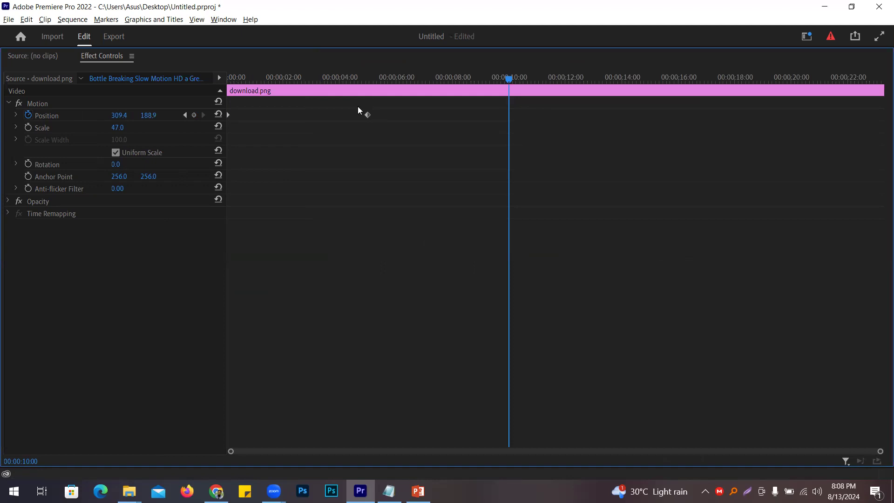
Add a Position keyframe at 00:00:10:00 that holds the bus at 309.4, 188.9, and restore the full workspace
left_click_drag(353, 102, 383, 130)
key("ctrl+c")
key("ctrl+v")
key("ctrl+z")
left_click(193, 116)
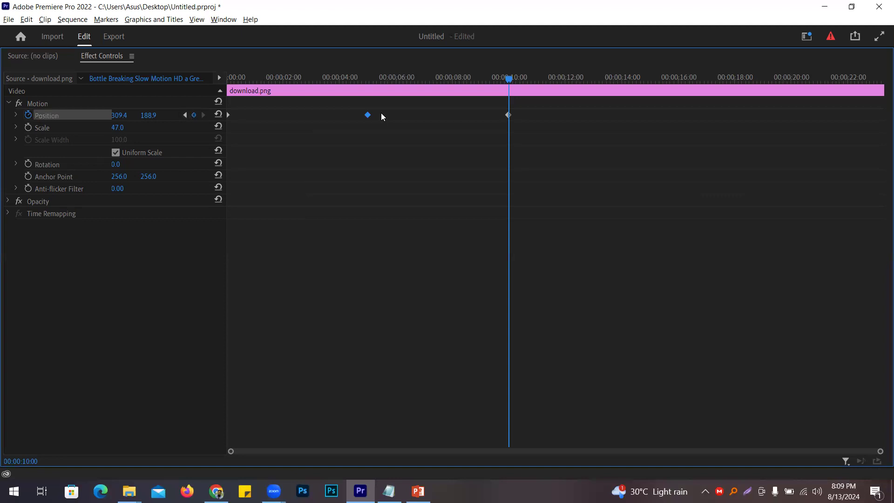
key("grave")
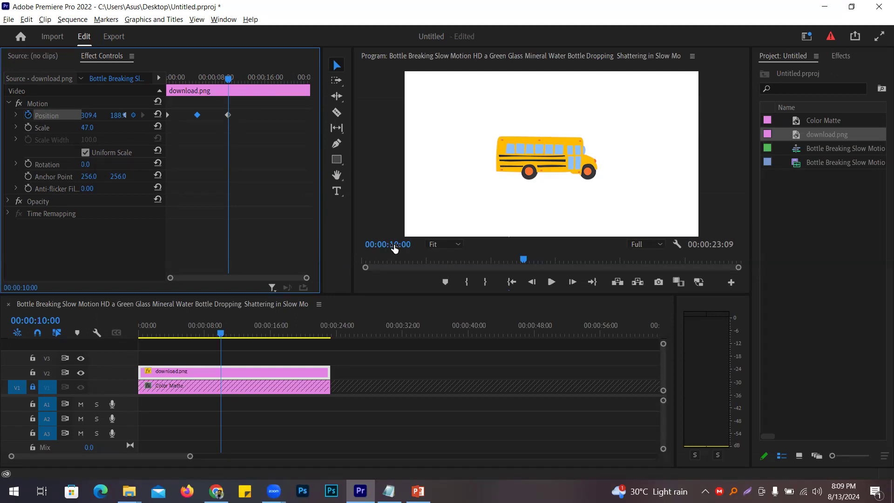
Add a Position keyframe at 00:00:22:00 with the bus's horizontal value at 769.4, beyond the frame's right edge
left_click(396, 243)
left_click(397, 243)
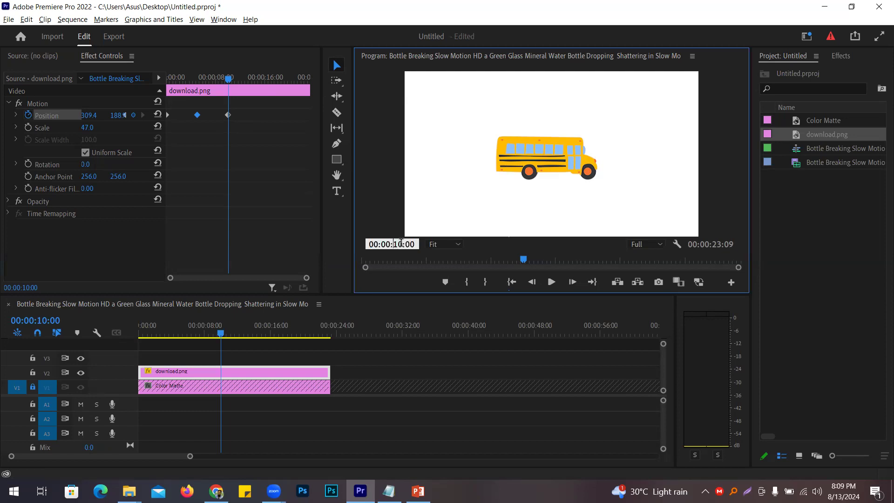
double_click(401, 242)
type("22")
key("Return")
left_click_drag(88, 115, 302, 115)
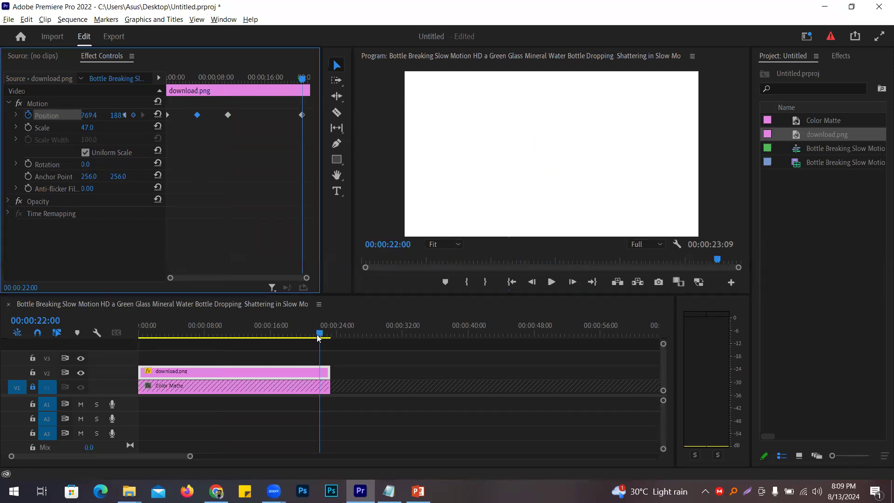
Play the bus animation from the start in a maximized Program monitor, and restore the workspace before stopping playback
key("Home")
left_click(384, 202)
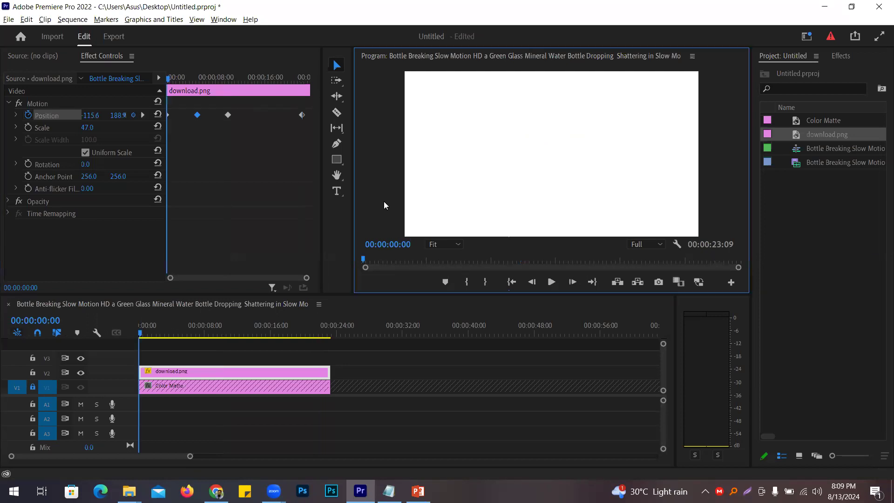
key("grave")
key("space")
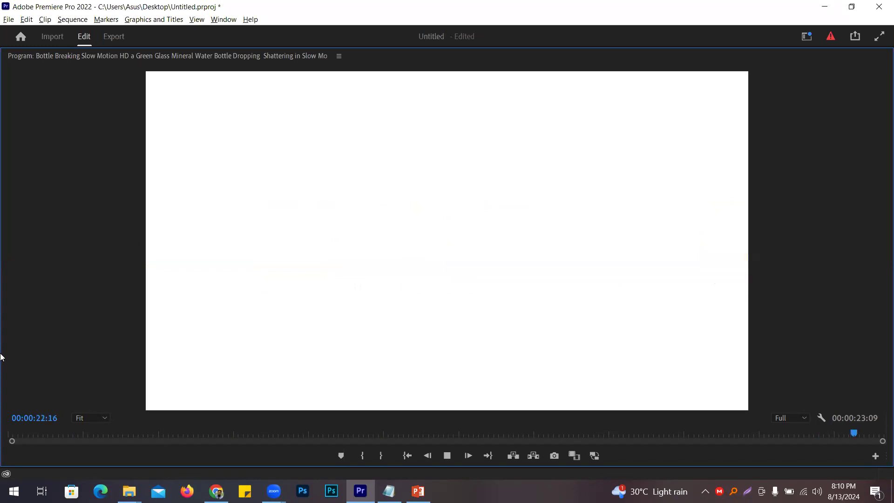
key("grave")
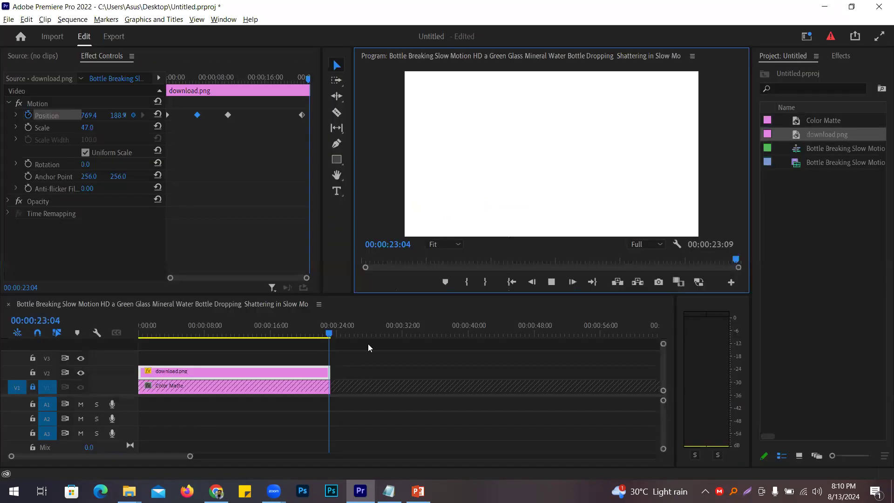
key("space")
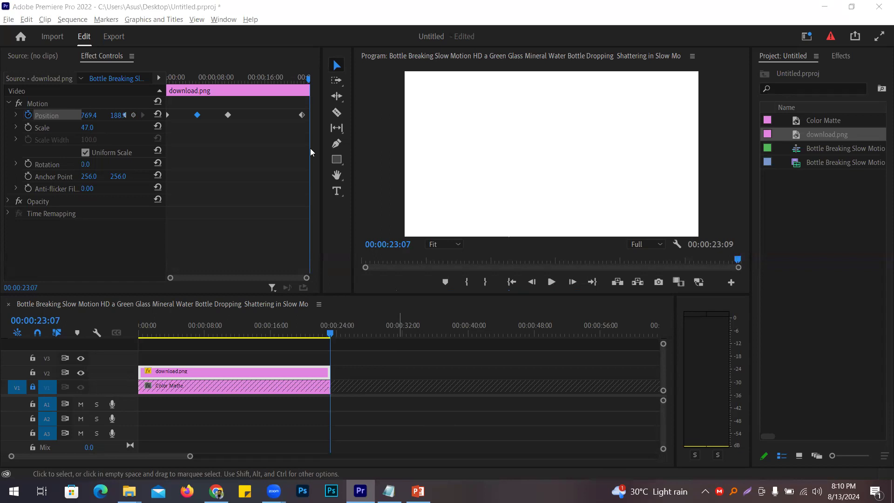
Import 1.ts from the edit folder on the Desktop and create a new sequence from that clip
left_click(820, 211)
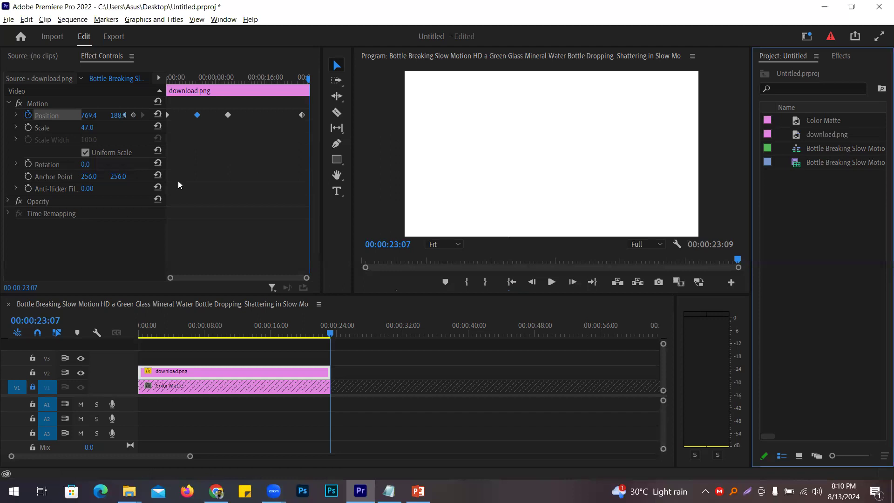
key("ctrl+i")
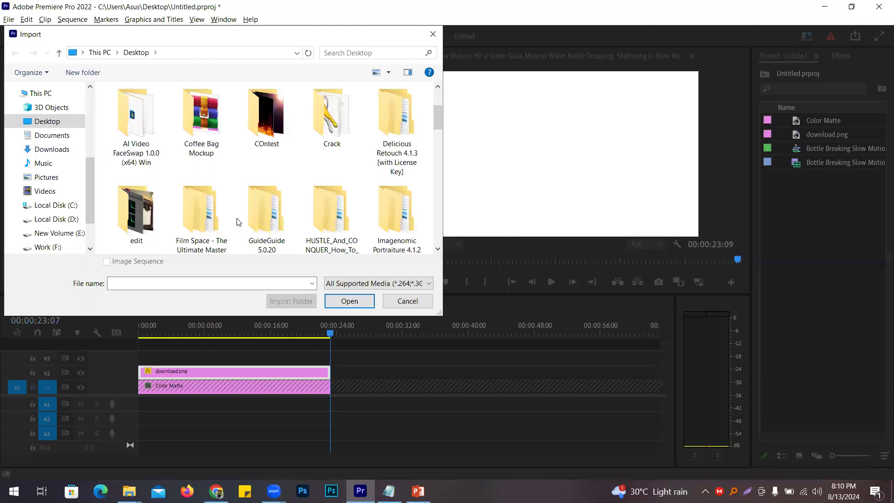
double_click(136, 211)
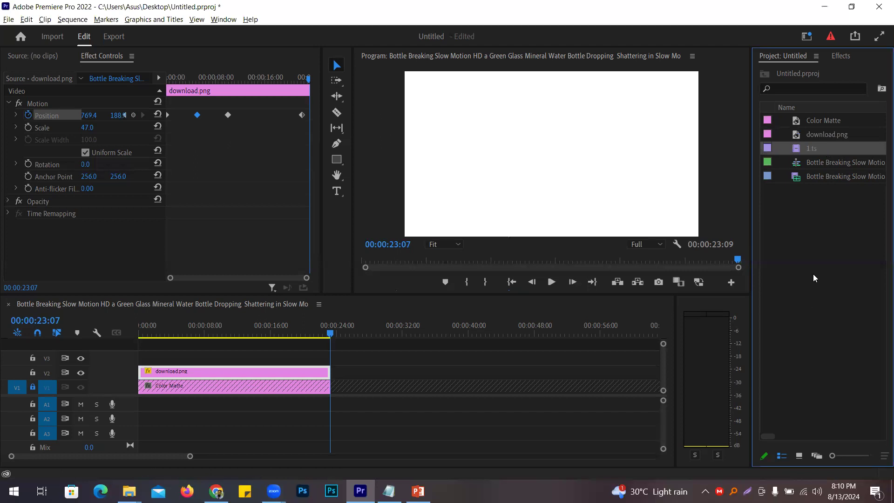
right_click(815, 278)
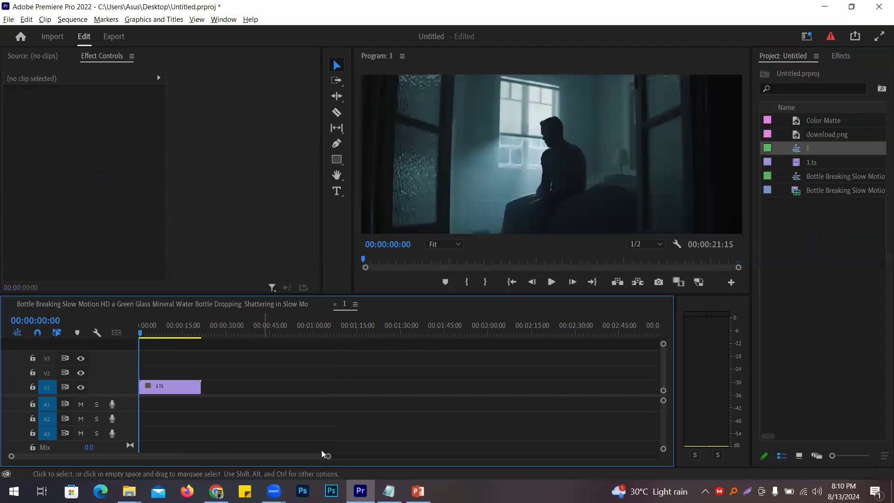
key("equal")
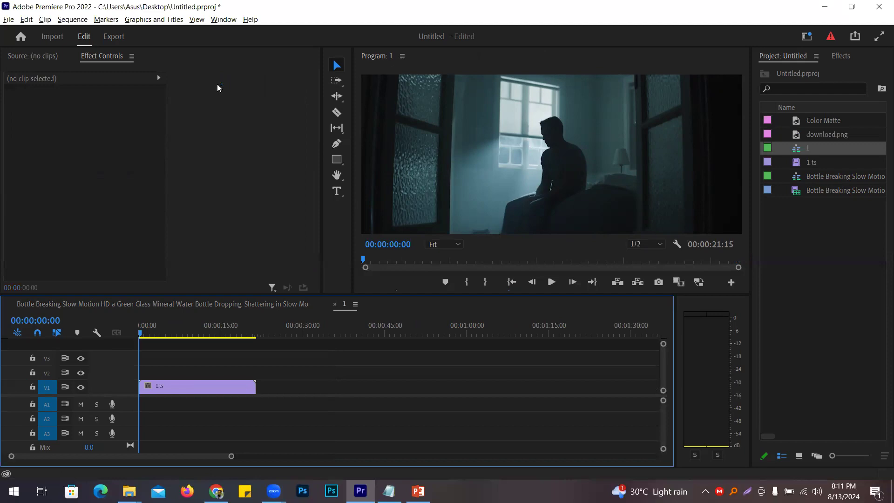
Switch to Chrome, search Google Images for "NACTAR LOGO" and browse the logo images
key("alt+Tab")
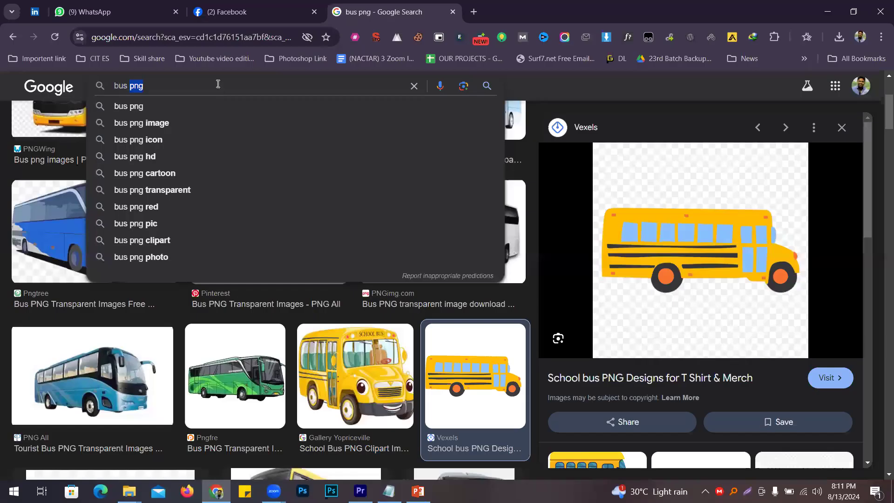
triple_click(218, 84)
key("ctrl+v")
key("Return")
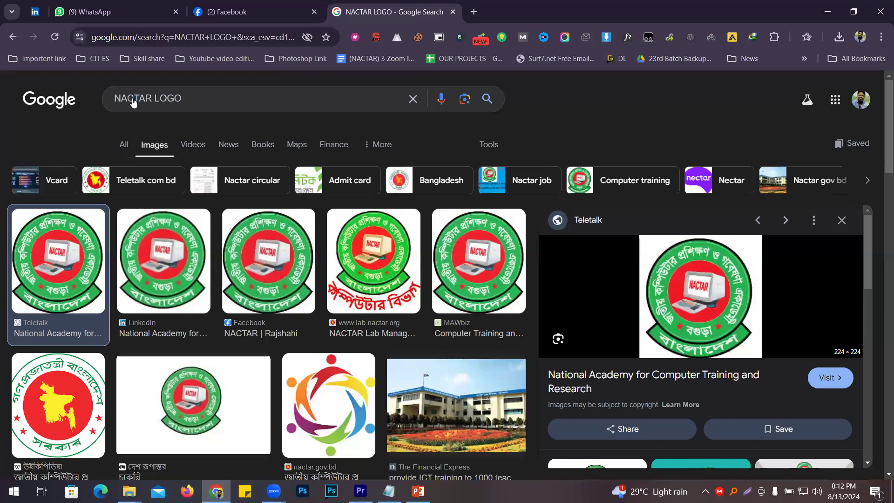
scroll(151, 77, "down", 2)
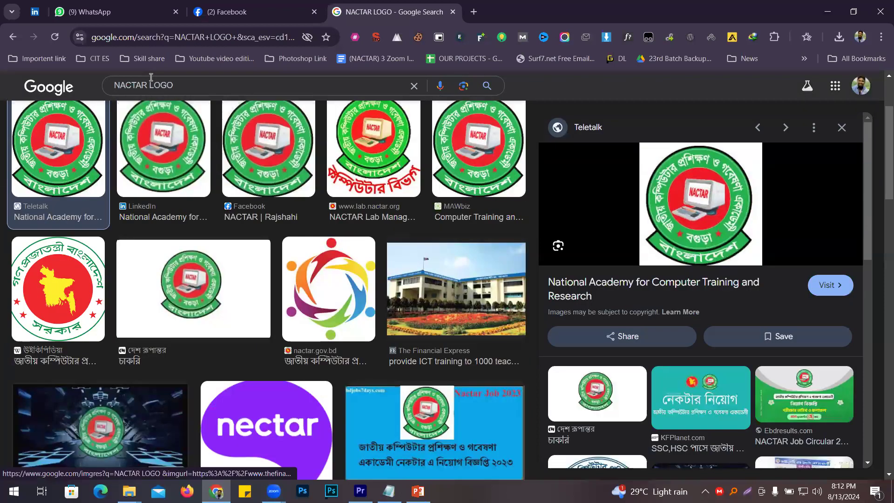
Search Google Images for "man", open the Life Architekture photo and bring up its save dialog showing the WEBP file type
left_click(151, 78)
key("ctrl+a")
type("ma")
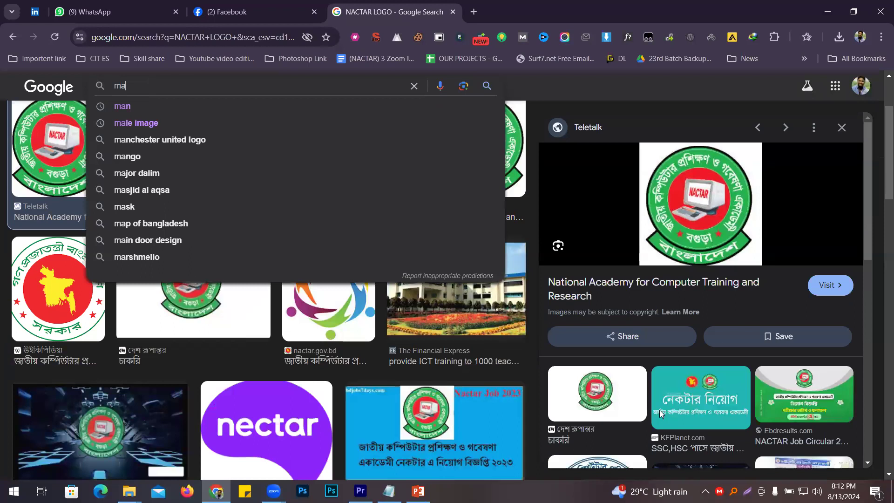
type("n")
key("Return")
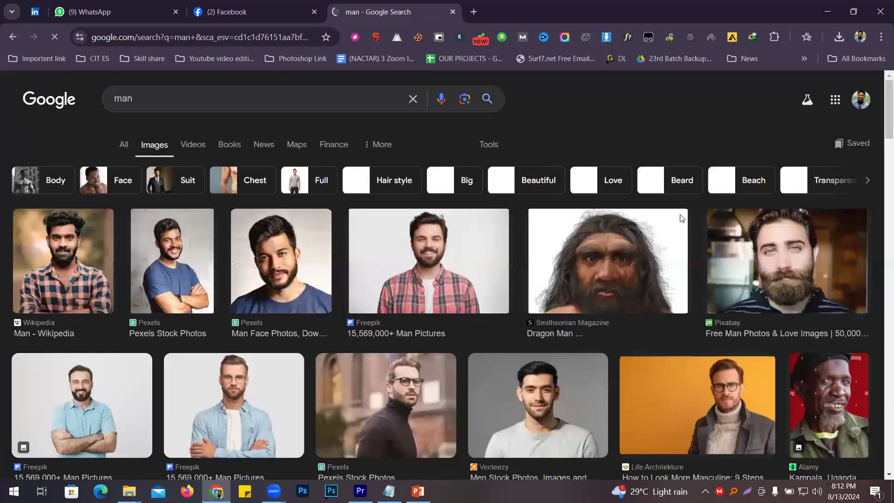
left_click(737, 388)
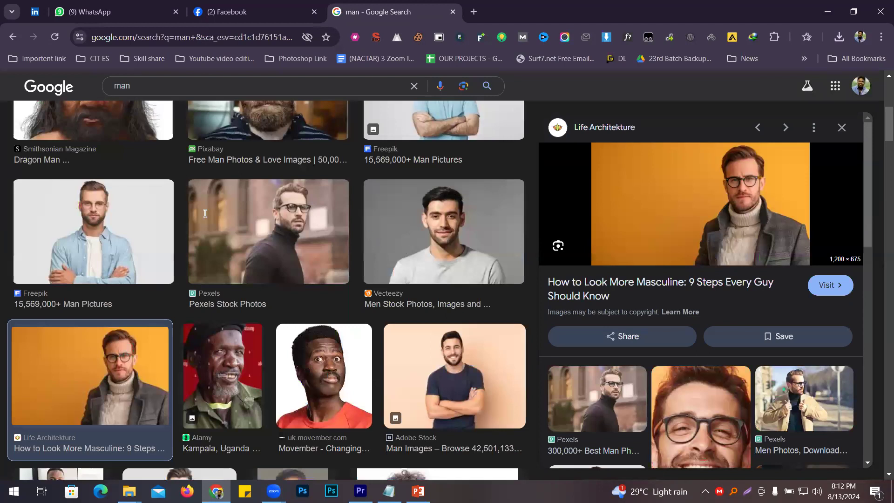
key("ctrl+s")
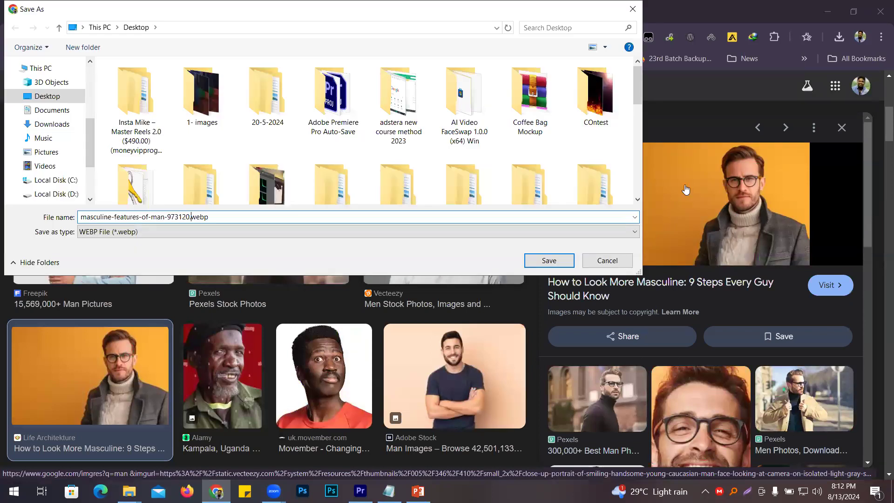
key("Return")
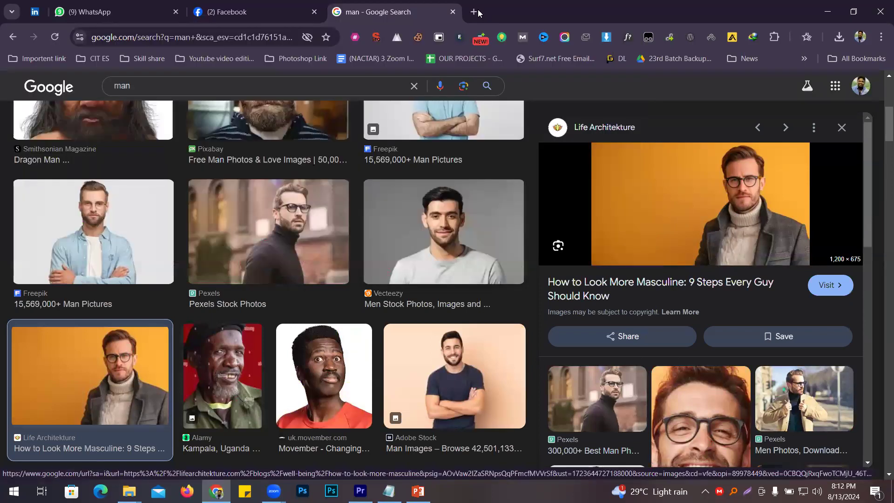
Open the Save image as Type extension's Chrome Web Store page in a new tab
left_click(474, 12)
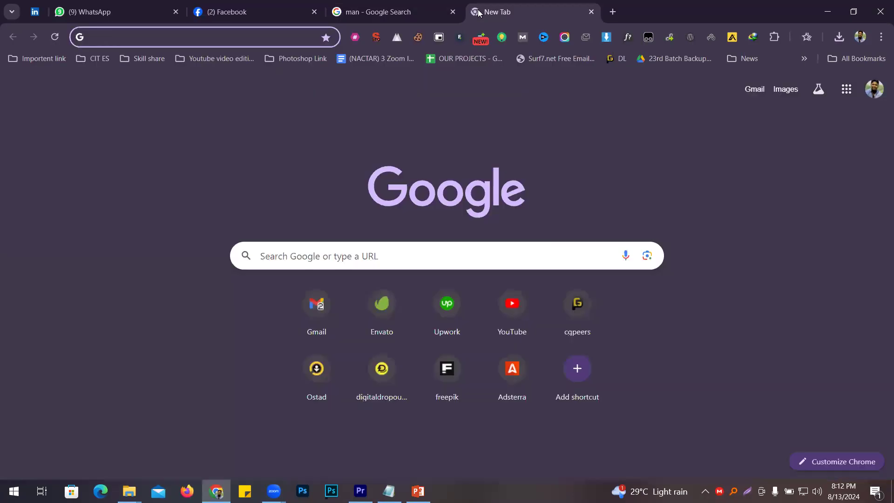
type("sa")
key("Return")
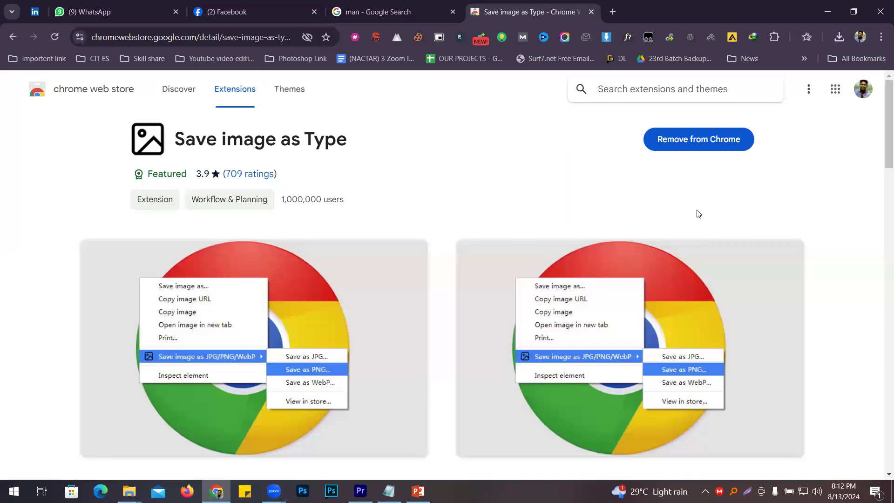
Return to the "man" image results and examine the Save image as Type options for a related photo
left_click(362, 6)
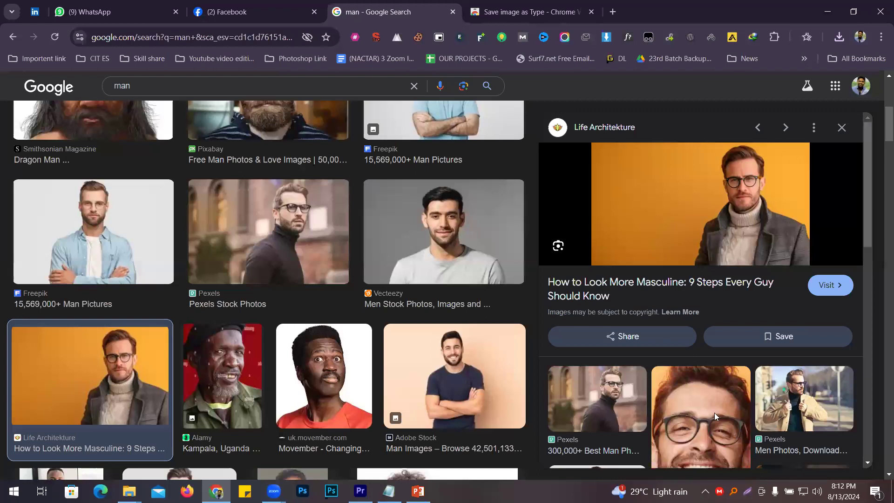
right_click(714, 412)
mouse_move(773, 413)
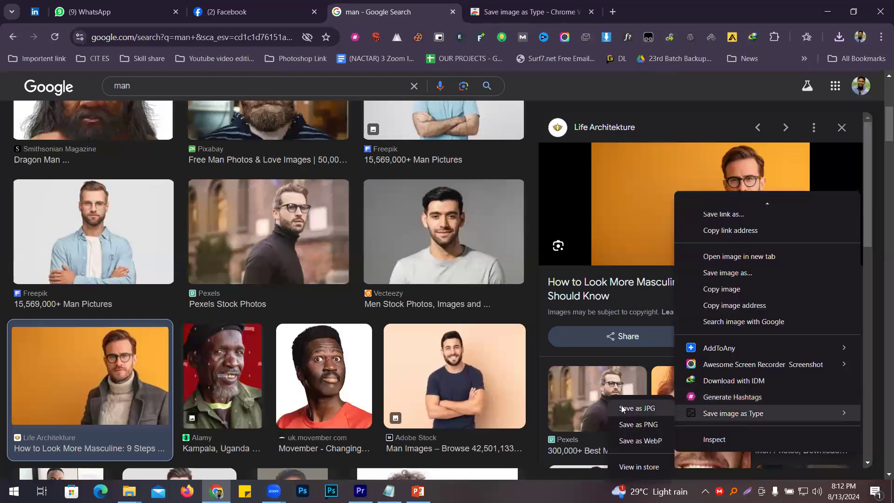
scroll(770, 319, "up", 2)
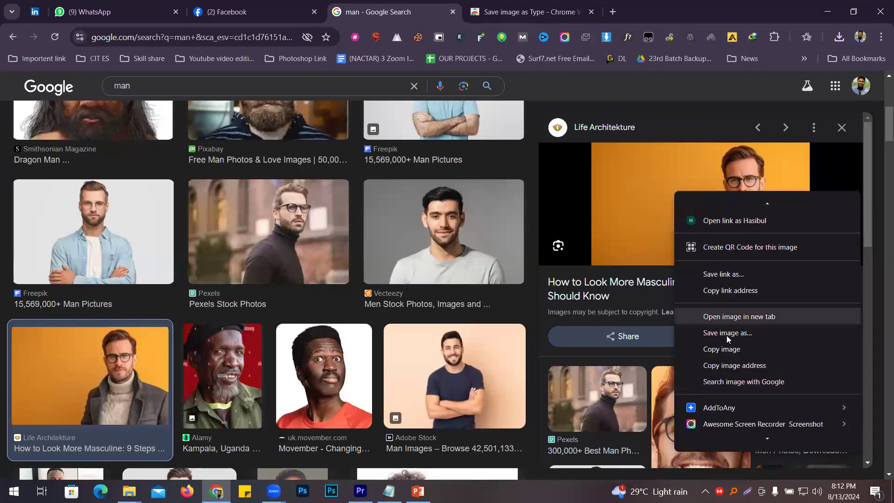
scroll(775, 401, "down", 3)
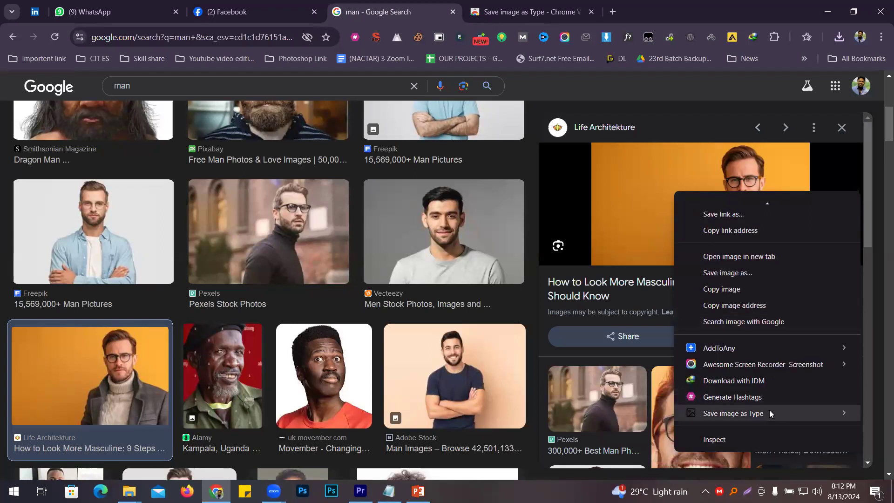
mouse_move(733, 413)
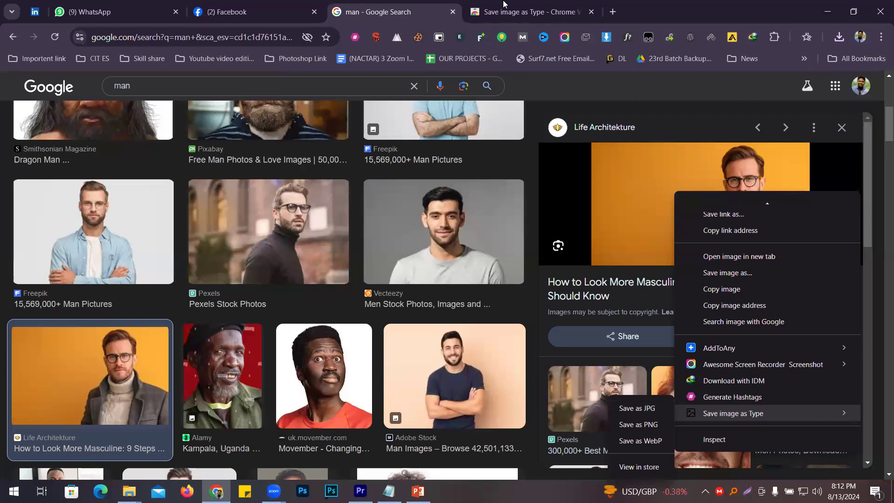
Open remove.bg in the extension page's tab and upload the downloaded NACTAR logo, images (1).jfif, for background removal
left_click(268, 36)
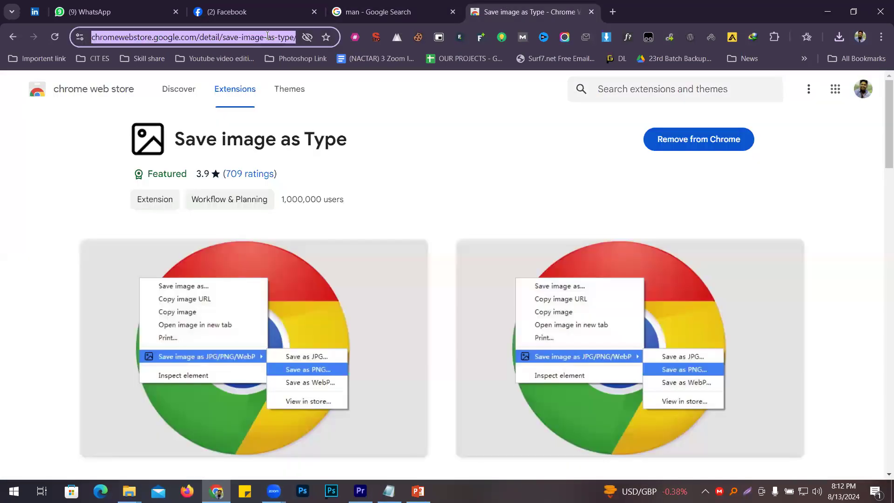
type("REmove.bg")
key("Return")
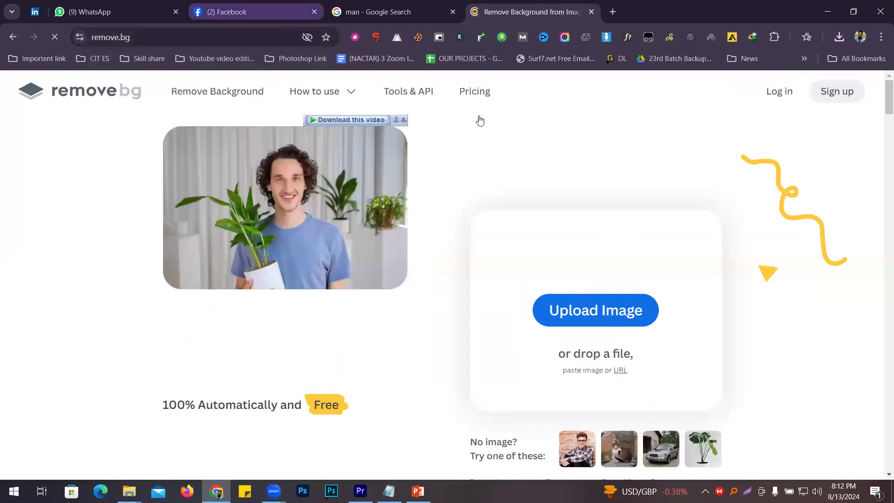
left_click_drag(707, 97, 378, 241)
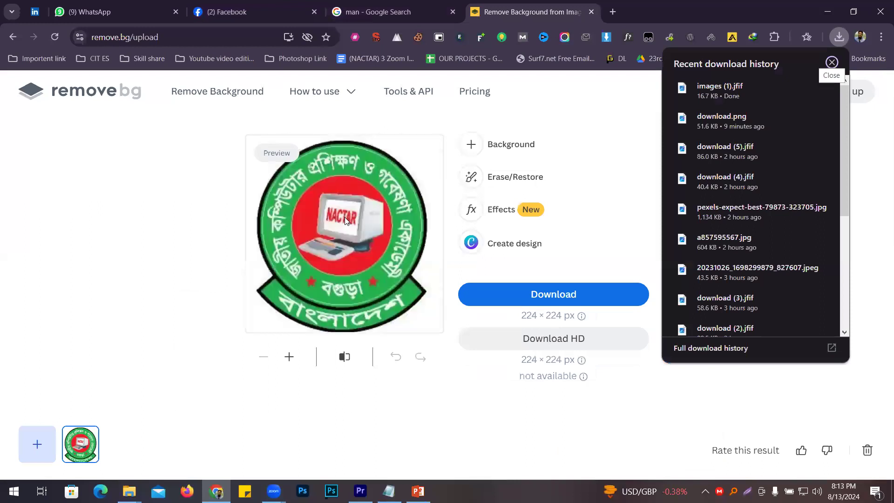
Save the background-removed NACTAR logo from the remove.bg result
left_click(471, 302)
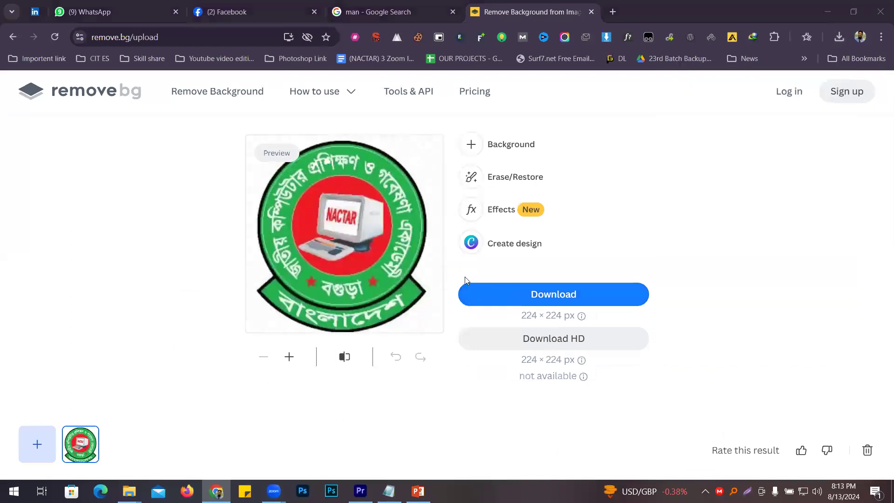
right_click(239, 215)
left_click(262, 246)
left_click(549, 260)
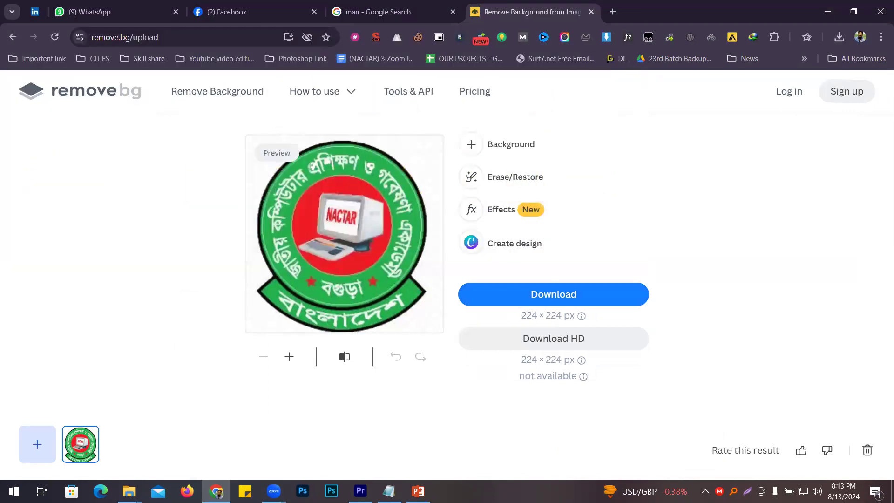
Switch to Premiere Pro and import the background-free logo images__1_-removebg-preview.png from the Desktop folder
key("alt+Tab")
key("ctrl+i")
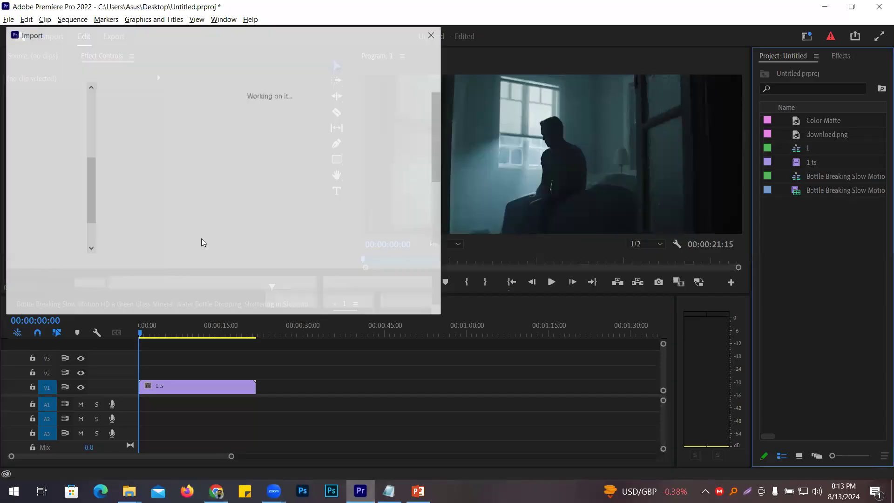
left_click(47, 121)
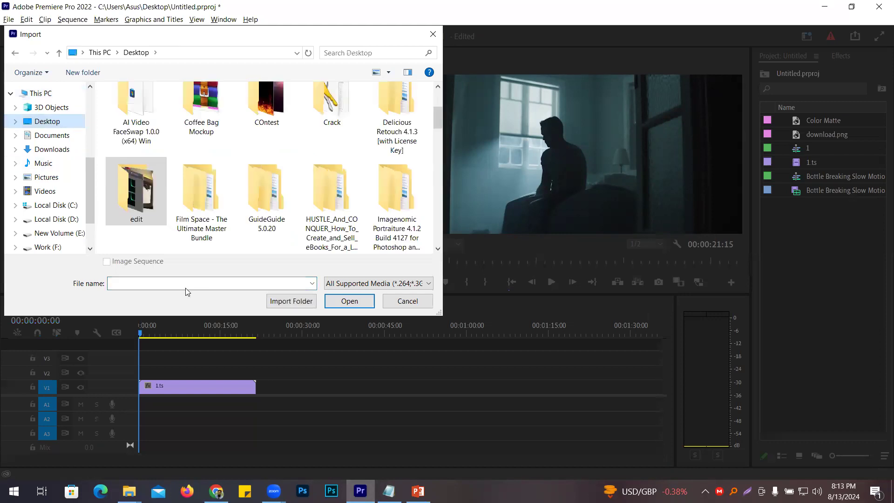
right_click(188, 284)
left_click(205, 324)
left_click(327, 306)
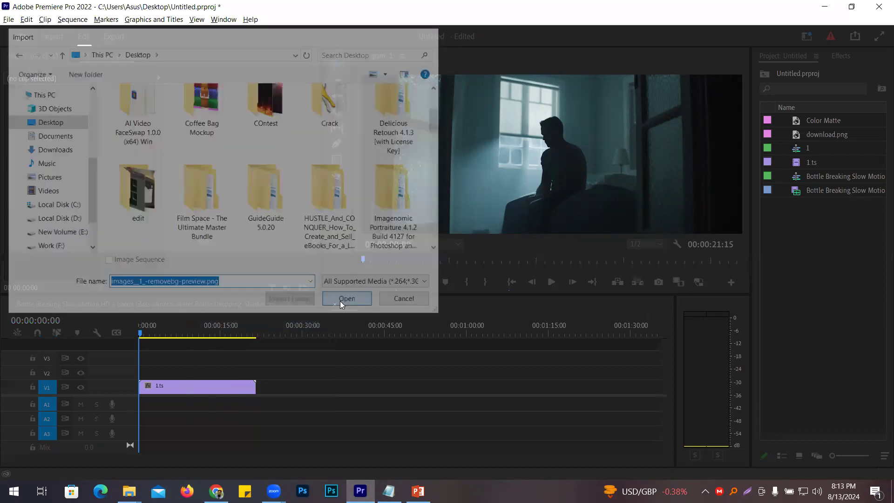
Place the logo on V2 at the sequence start and extend it to the end of the 1.ts clip
left_click_drag(817, 152, 142, 376)
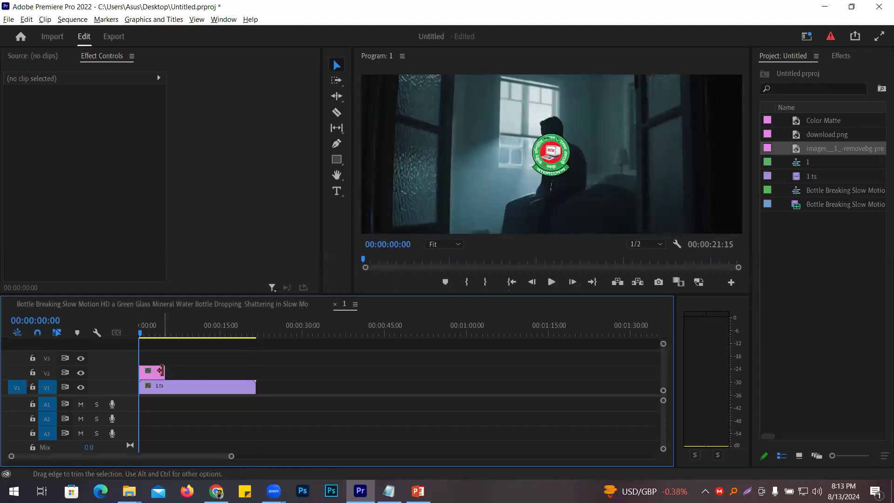
left_click_drag(165, 372, 256, 372)
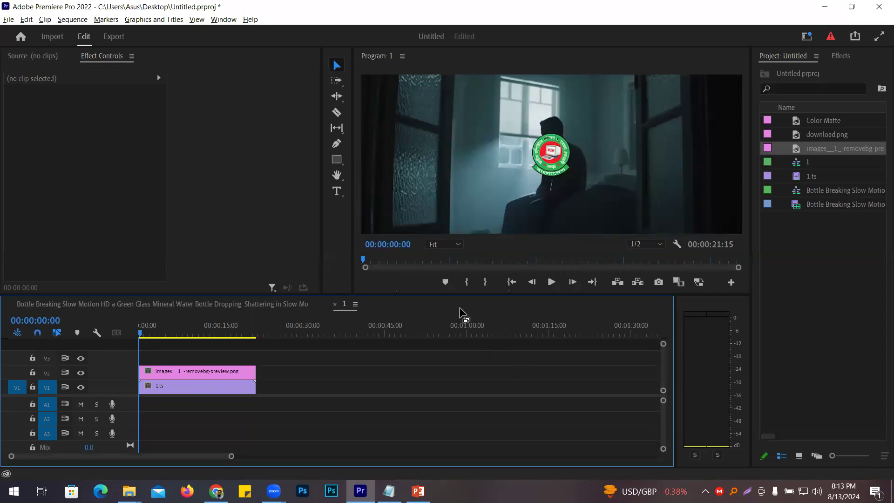
left_click_drag(460, 327, 461, 307)
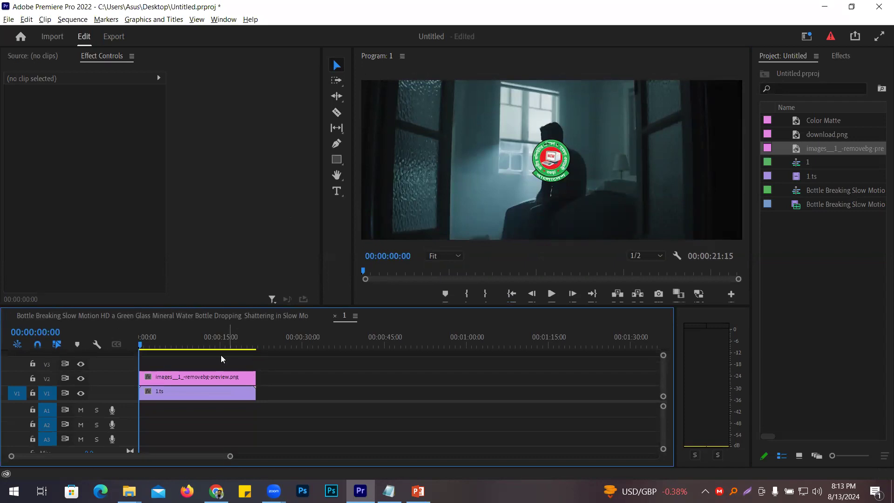
Reduce the logo clip's opacity to 25% so it looks like a watermark
left_click(224, 380)
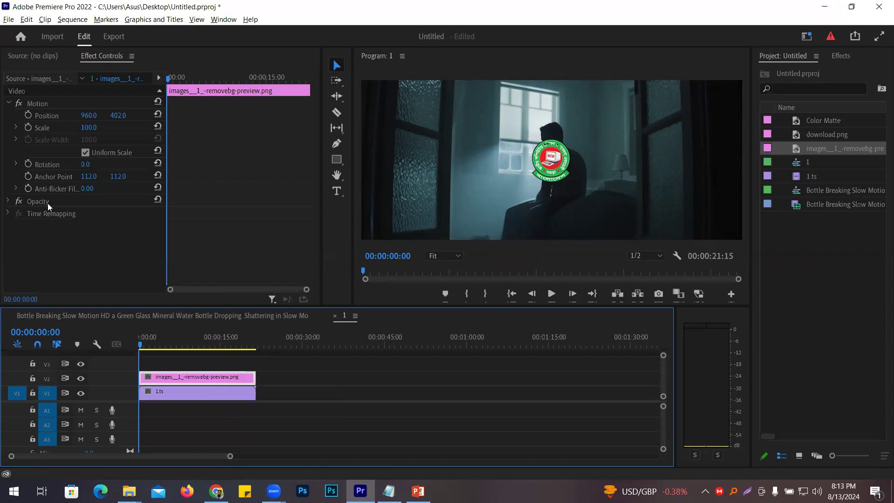
left_click(78, 200)
left_click(8, 202)
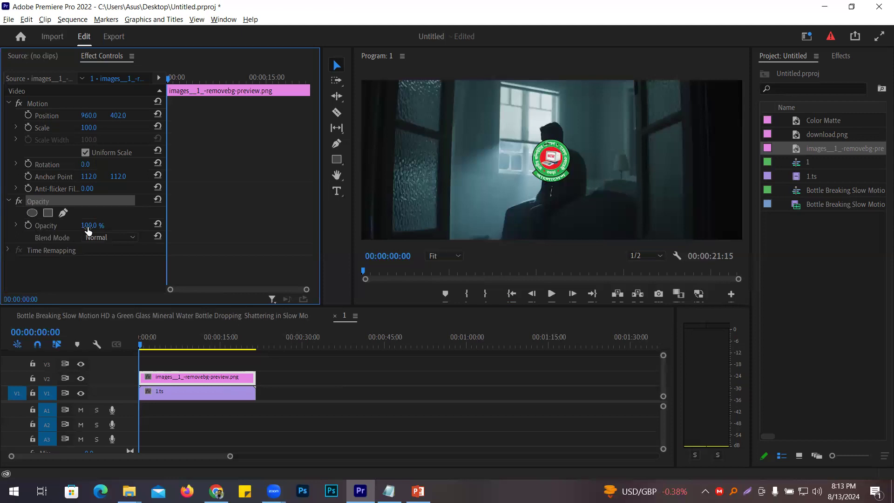
left_click_drag(90, 226, 55, 226)
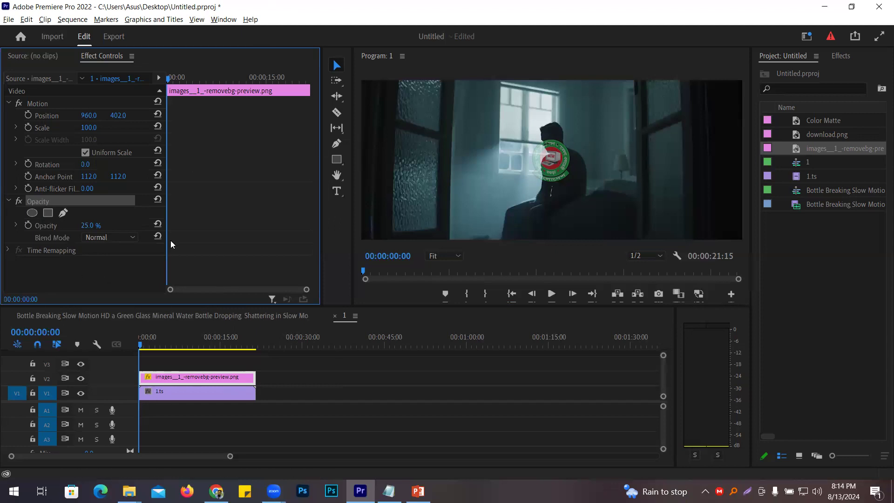
Keyframe the logo's position at the frame centre at 00:00:00:00 and in the picture's upper-right corner at 00:00:02:09
left_click(186, 378)
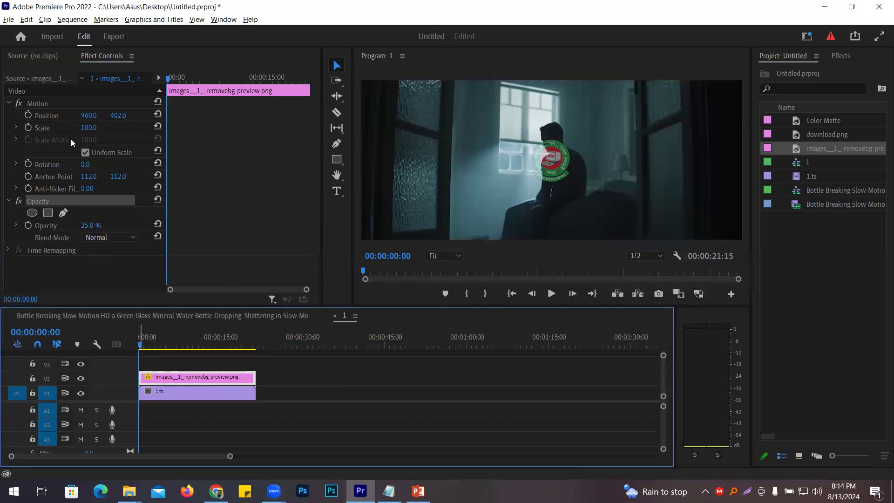
left_click(28, 115)
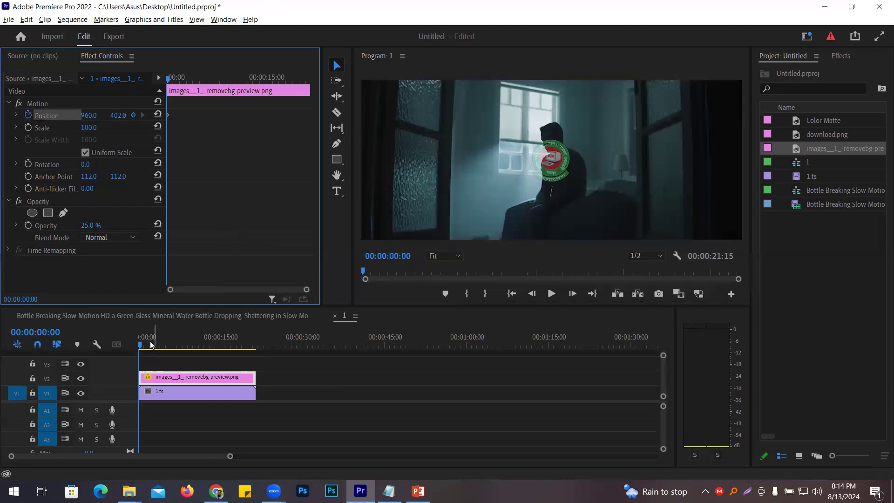
left_click_drag(142, 347, 152, 349)
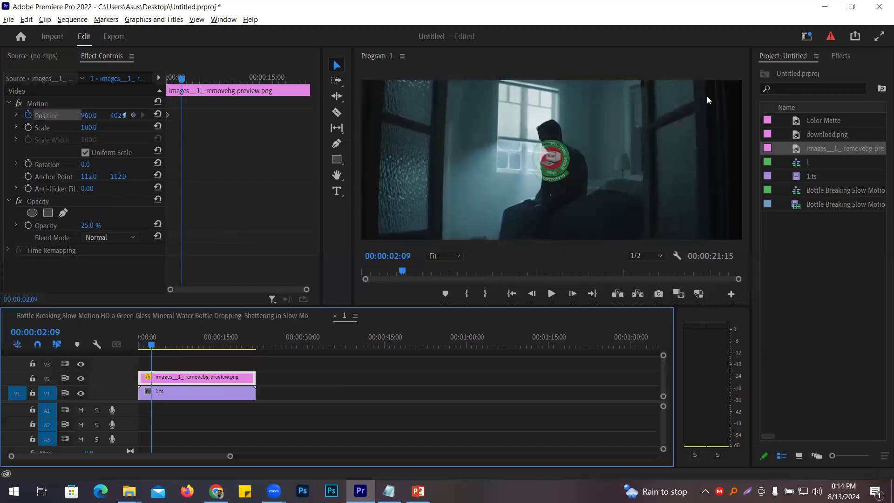
left_click(40, 104)
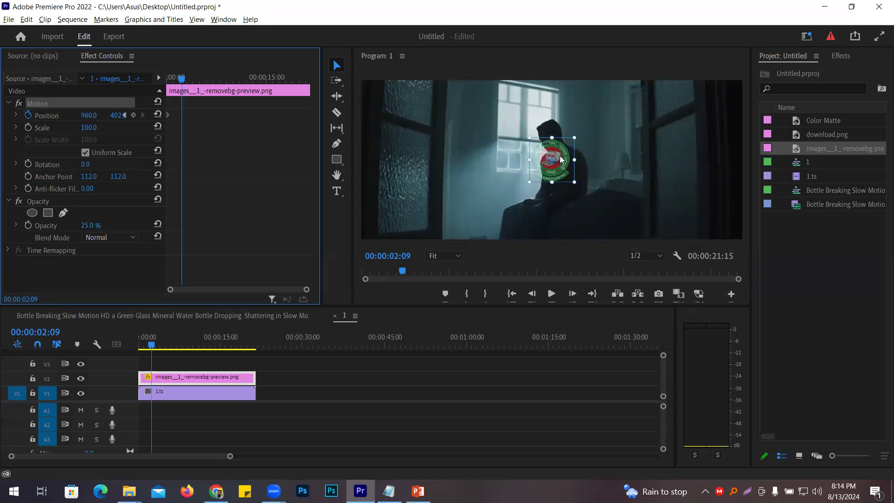
left_click_drag(556, 172, 672, 114)
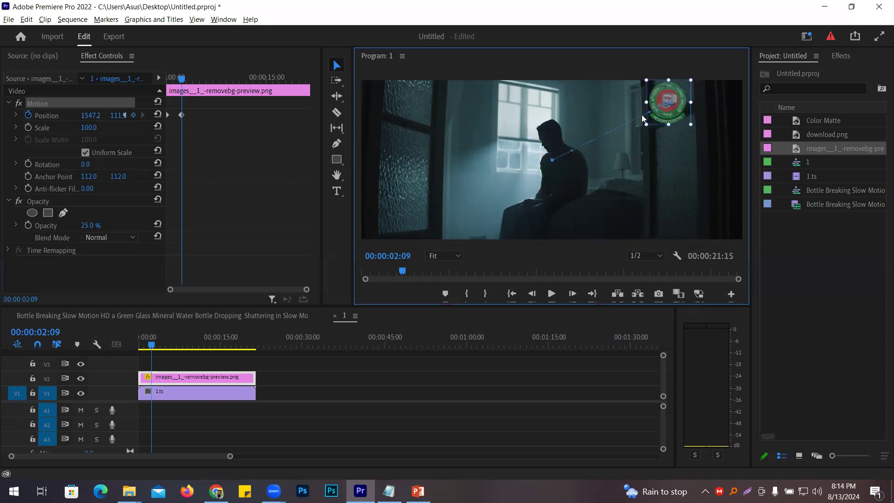
left_click(565, 206)
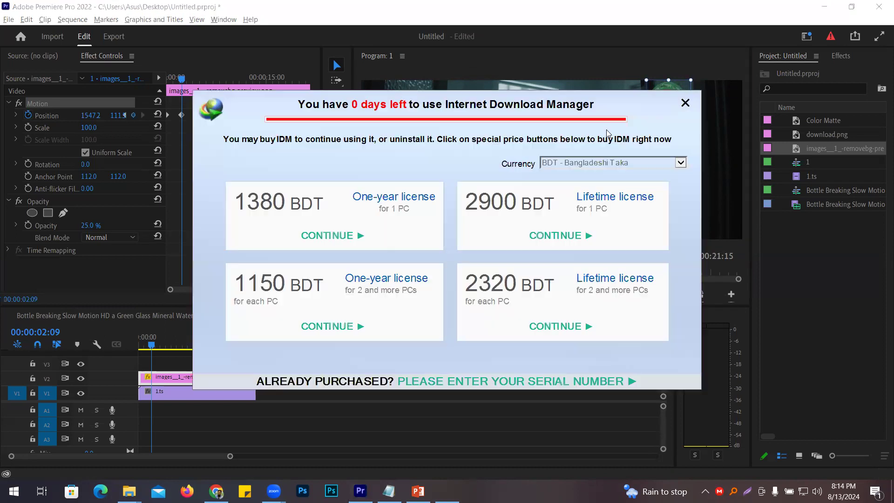
left_click(685, 103)
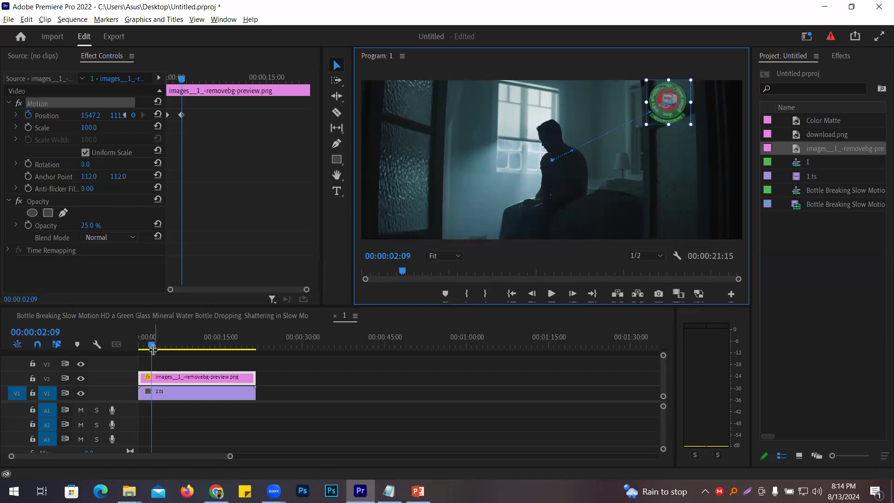
Add position keyframes placing the logo in the picture's lower-right corner at 00:00:06:15 and upper-left corner at 00:00:12:11
left_click_drag(152, 345, 175, 348)
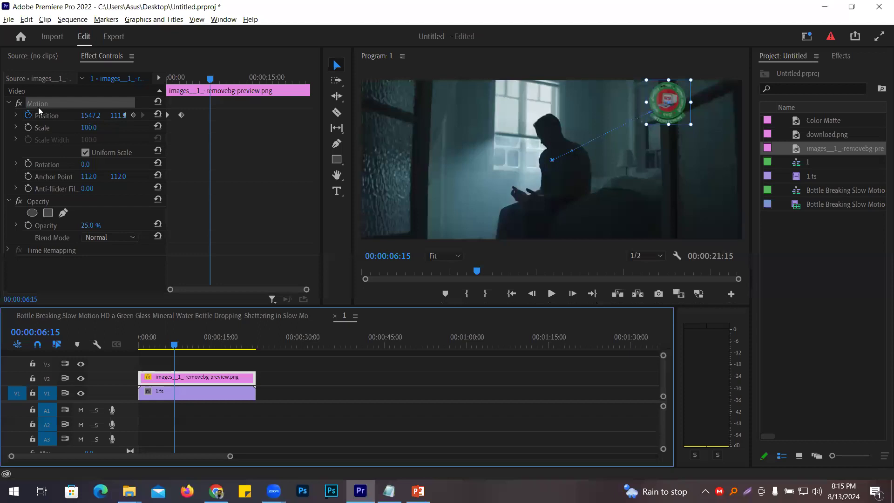
left_click_drag(671, 119, 678, 228)
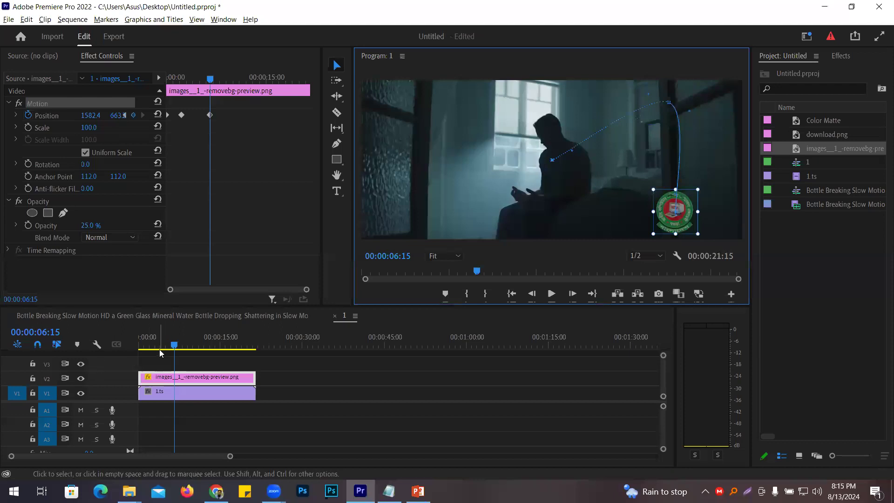
left_click_drag(173, 344, 205, 350)
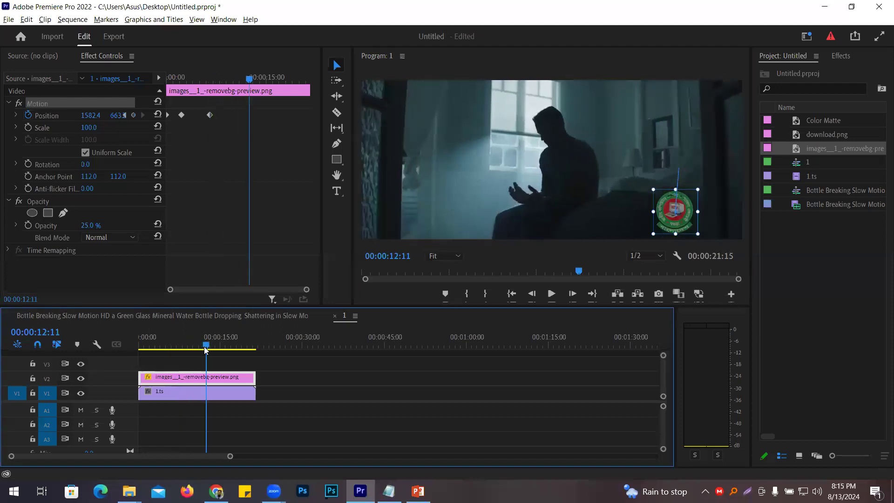
left_click_drag(683, 208, 345, 85)
Add position keyframes placing the logo in the picture's lower-left corner at 00:00:18:08 and near the centre at 00:00:21:07
left_click_drag(208, 344, 240, 347)
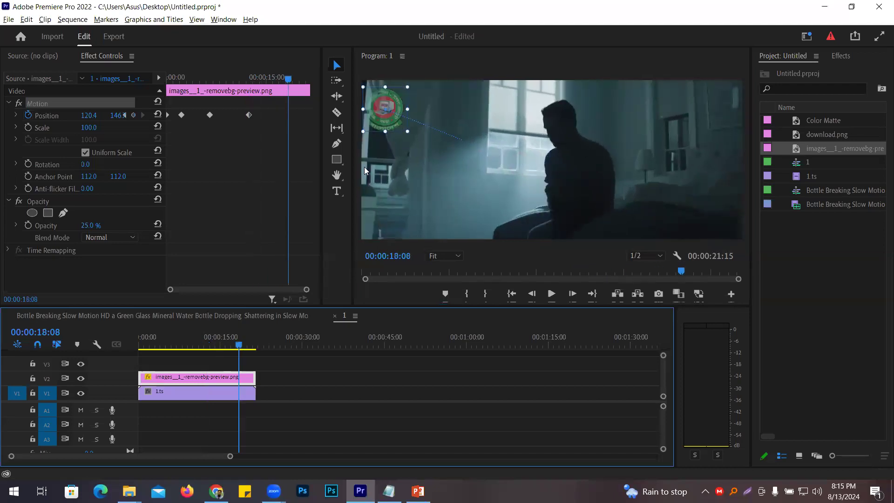
left_click(380, 131)
left_click_drag(380, 132, 385, 214)
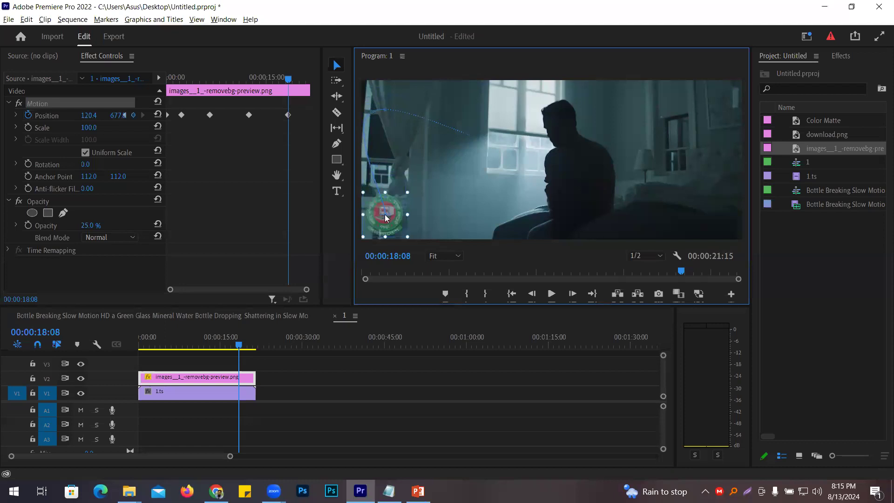
left_click_drag(242, 344, 254, 344)
left_click_drag(389, 225, 553, 174)
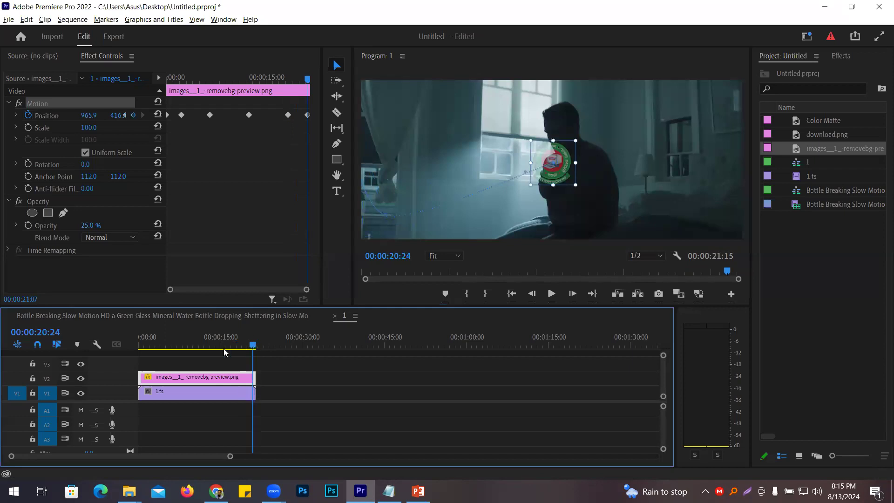
Play the logo's position animation from the start in the maximized Program monitor, and review its motion path between keyframes
left_click_drag(255, 350, 102, 356)
left_click(360, 248)
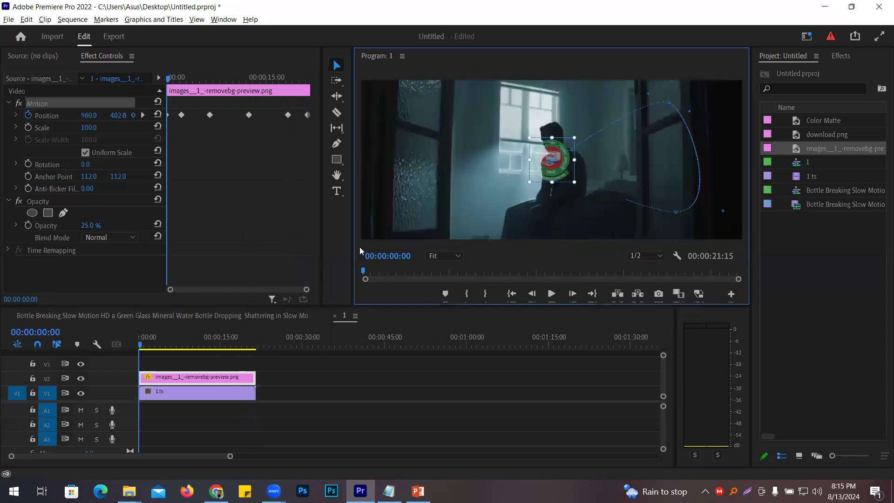
key("grave")
key("space")
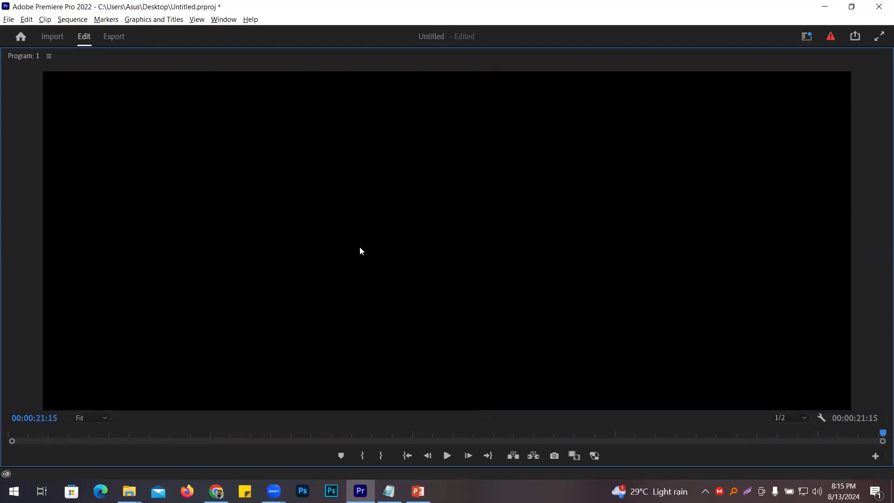
key("grave")
left_click(211, 339)
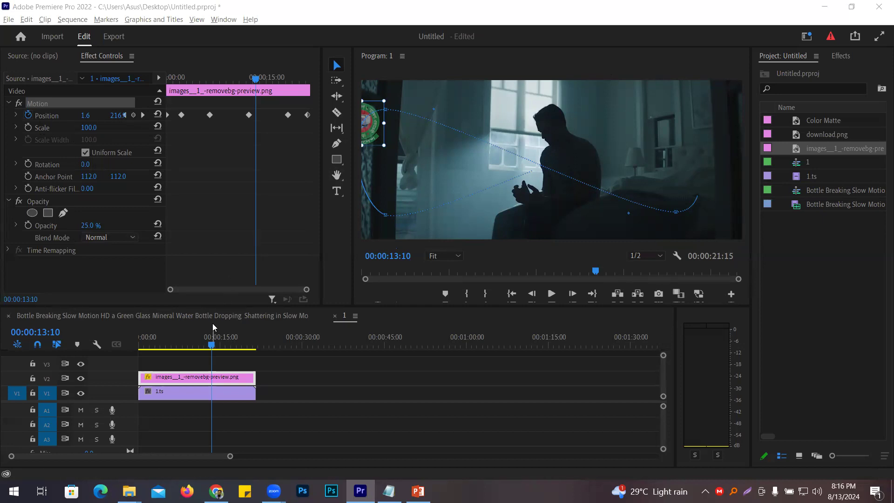
left_click_drag(212, 341, 153, 351)
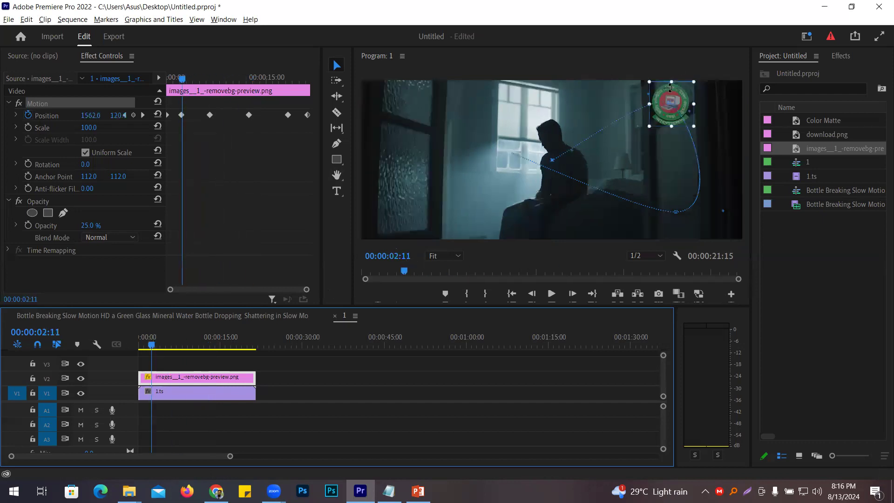
Keyframe the logo's scale at 100 at the sequence start and at 176 near the second position keyframe
mouse_move(152, 348)
left_mouse_down()
mouse_move(129, 351)
mouse_move(152, 339)
mouse_move(135, 342)
left_mouse_up()
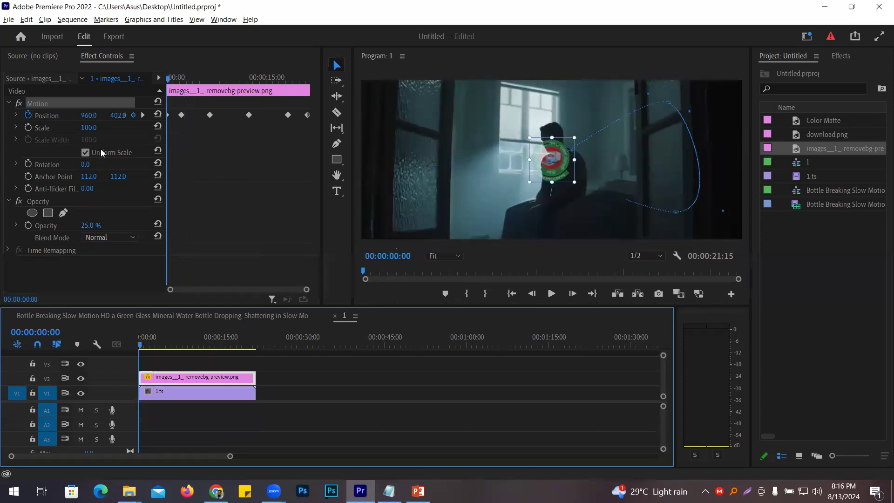
left_click(27, 128)
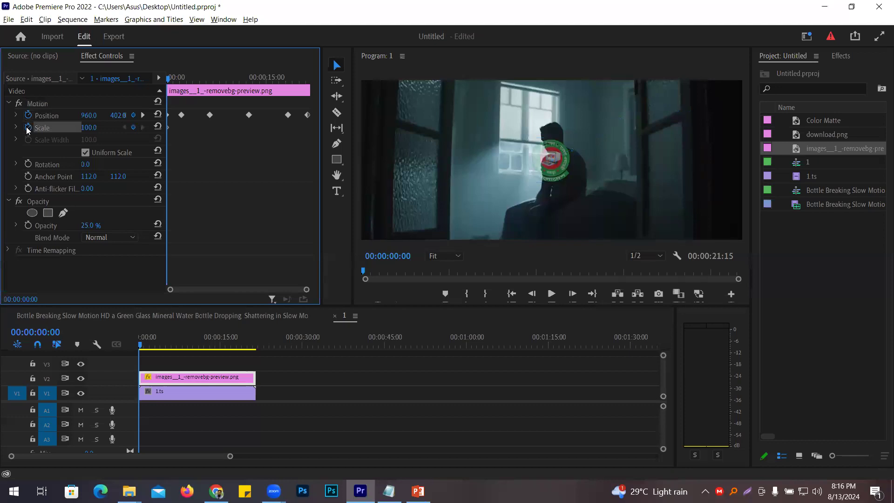
left_click(141, 346)
left_click_drag(141, 347, 151, 345)
left_click_drag(89, 127, 124, 128)
Add logo scale keyframes, shrinking it to 55 at 00:00:06:10 and changing its size again at 00:00:12:11
left_click_drag(151, 345, 175, 347)
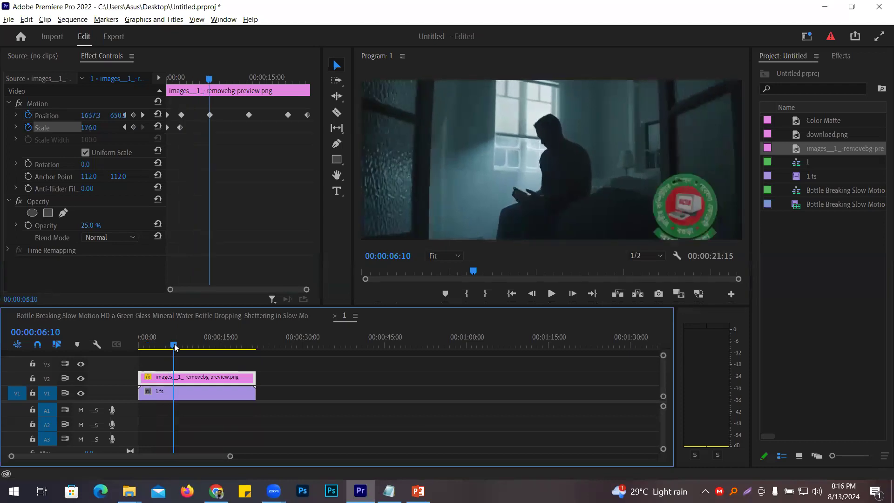
left_click_drag(97, 128, 79, 128)
left_click_drag(173, 346, 206, 348)
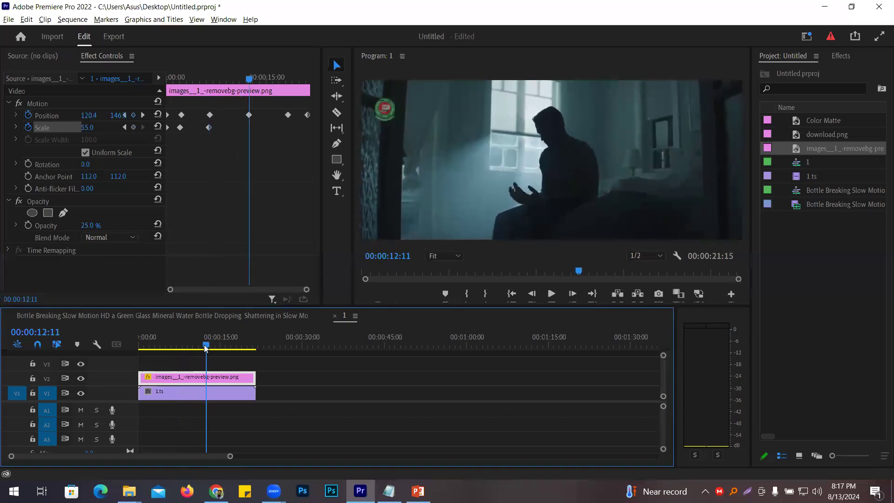
left_click_drag(88, 128, 146, 177)
Set the logo's scale to 75 at 00:00:18:08 and add a matching scale keyframe at 00:00:21:07
left_click_drag(205, 348, 238, 351)
left_click_drag(93, 126, 35, 126)
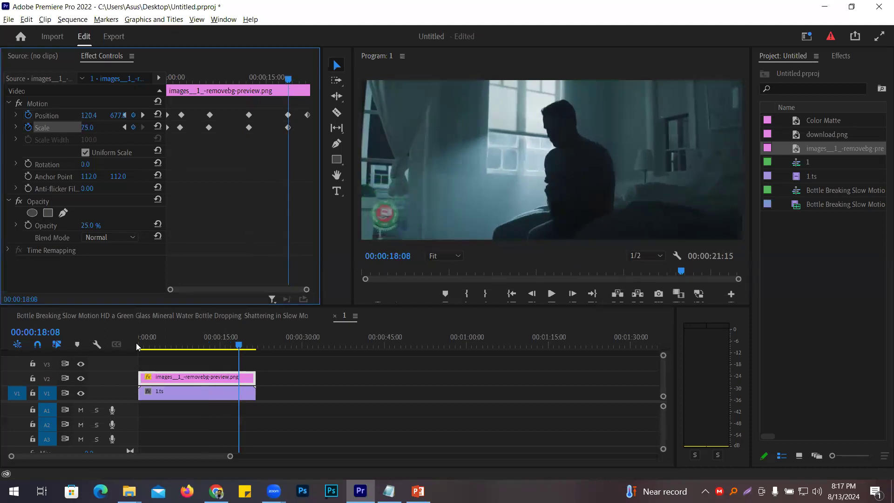
left_click_drag(239, 346, 254, 347)
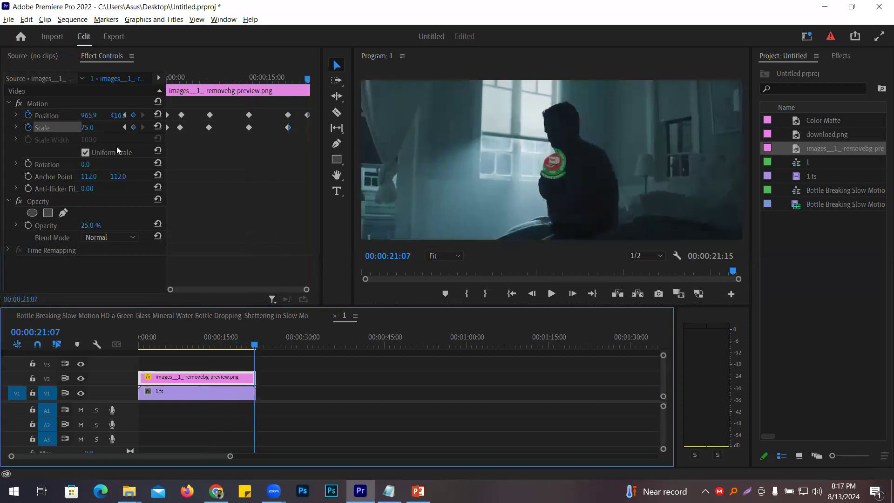
left_click(133, 127)
Keyframe the logo's rotation at 0 at the sequence start and at 360 degrees at 00:00:02:03
left_click_drag(254, 345, 130, 351)
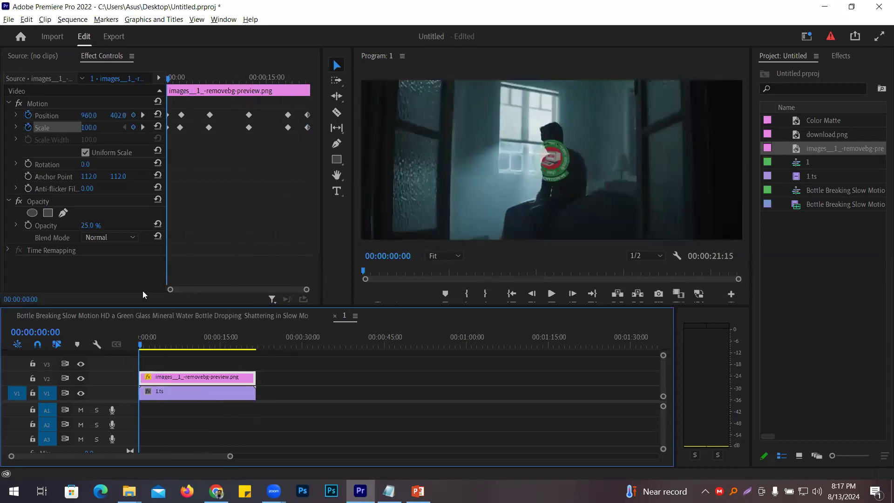
left_click(29, 164)
left_click_drag(141, 347, 150, 350)
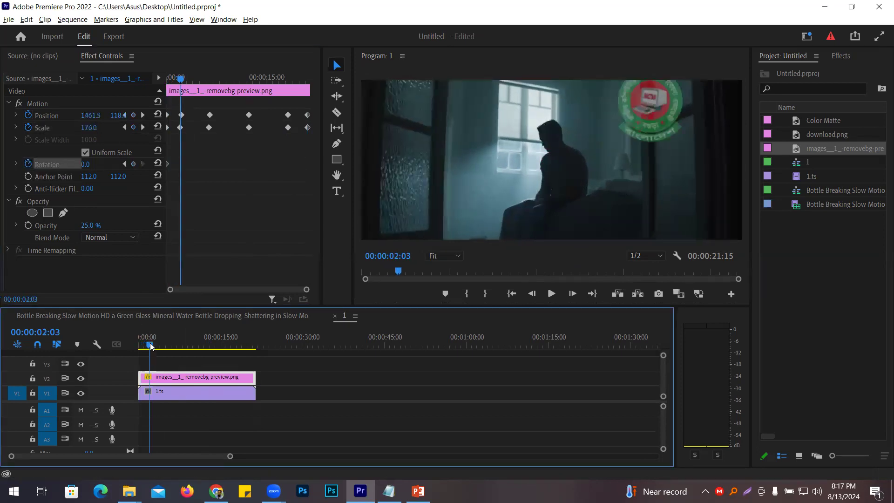
left_click_drag(87, 168, 244, 167)
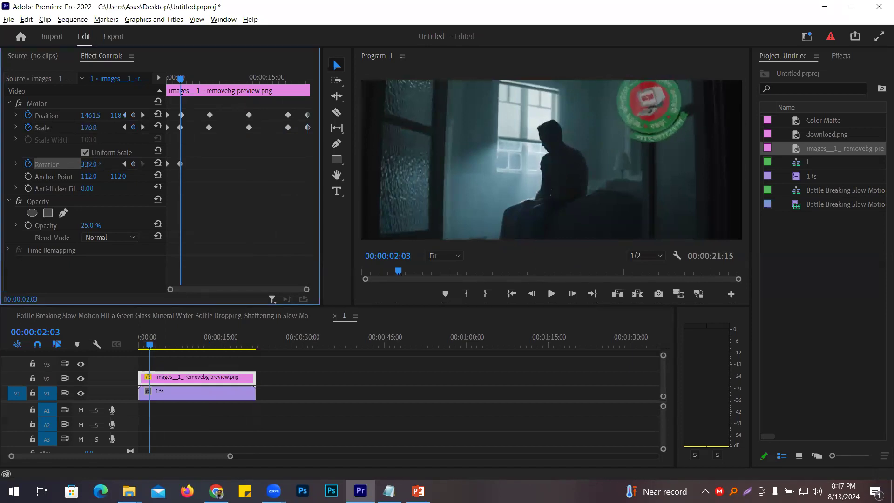
left_click(93, 164)
type("60")
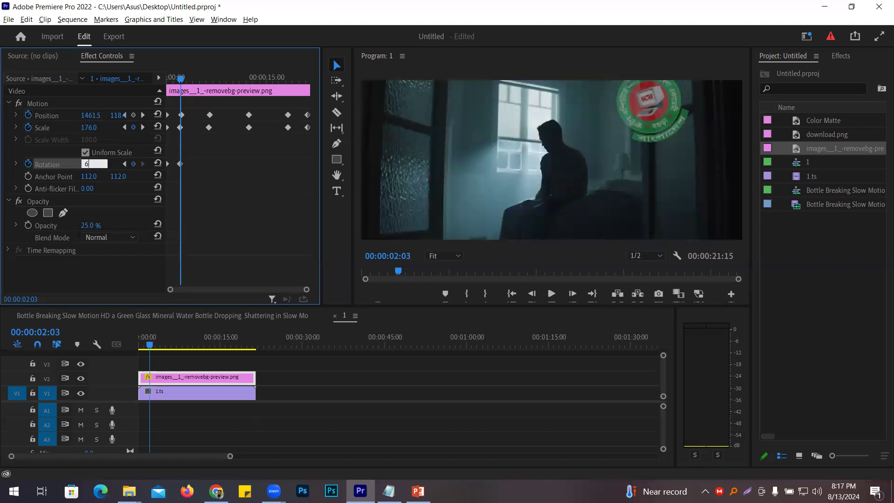
key("BackSpace")
key("BackSpace")
type("360")
key("Return")
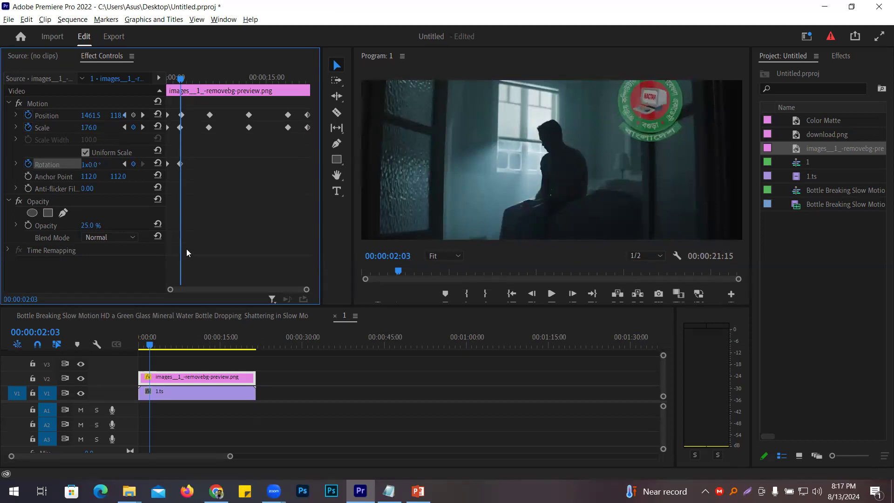
Add a logo rotation keyframe of two full turns (2x0.0) at 00:00:06:12
left_click(149, 345)
left_click_drag(149, 348, 172, 352)
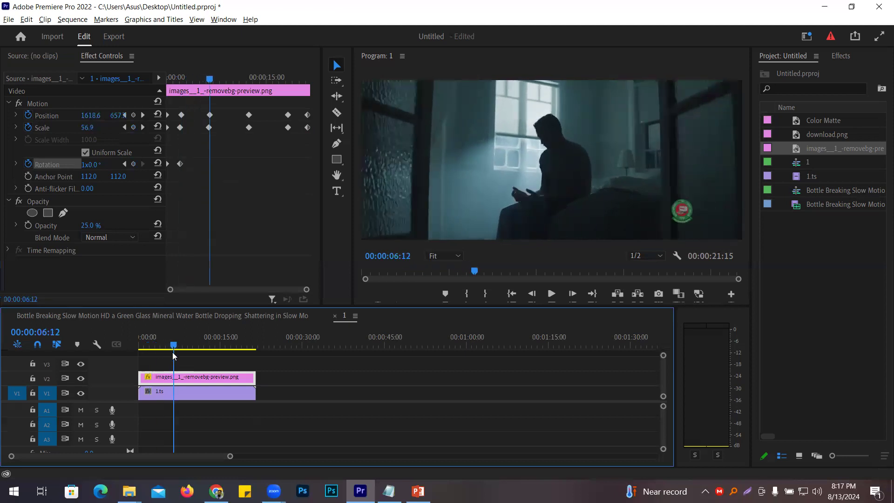
left_click(86, 165)
left_click(88, 163)
double_click(88, 164)
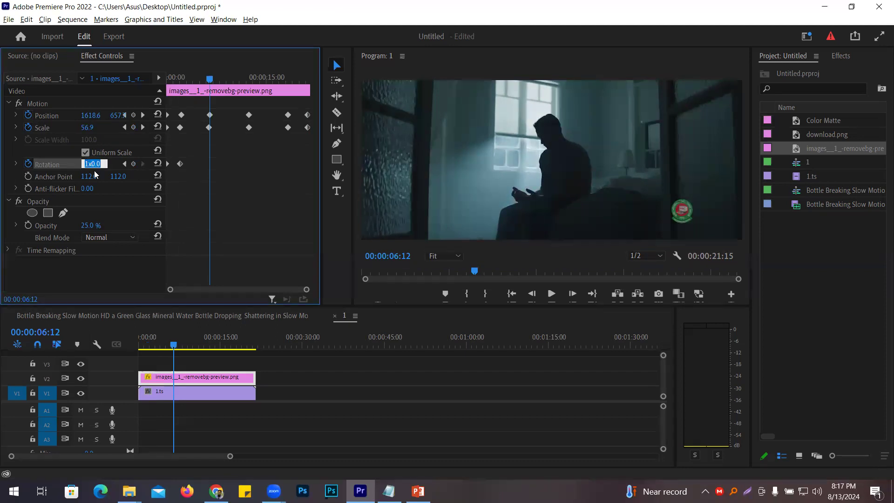
left_click(84, 164)
type("2")
key("Return")
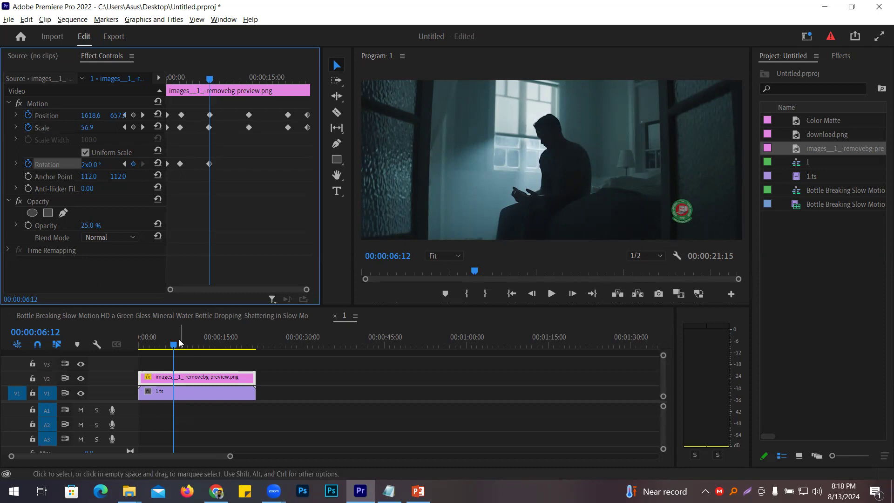
Play the logo's position, scale and rotation animation from the start in the maximized Program monitor
left_click_drag(174, 344, 100, 343)
left_click(549, 252)
key("grave")
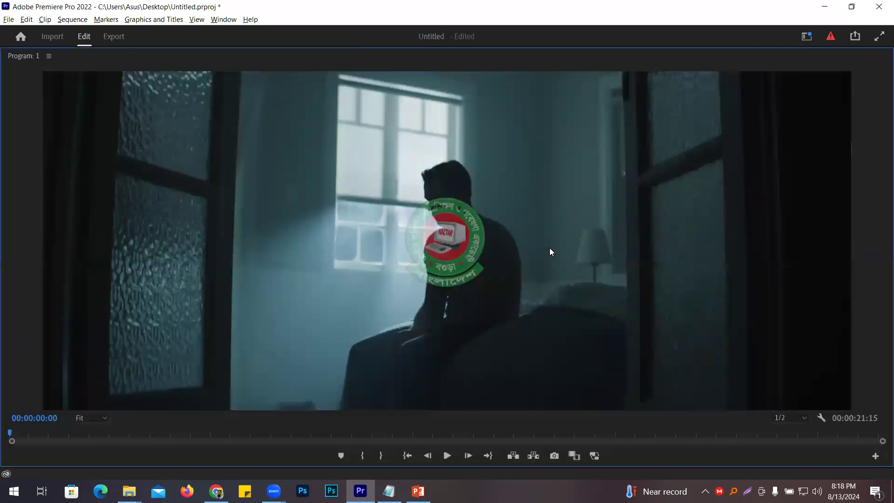
key("space")
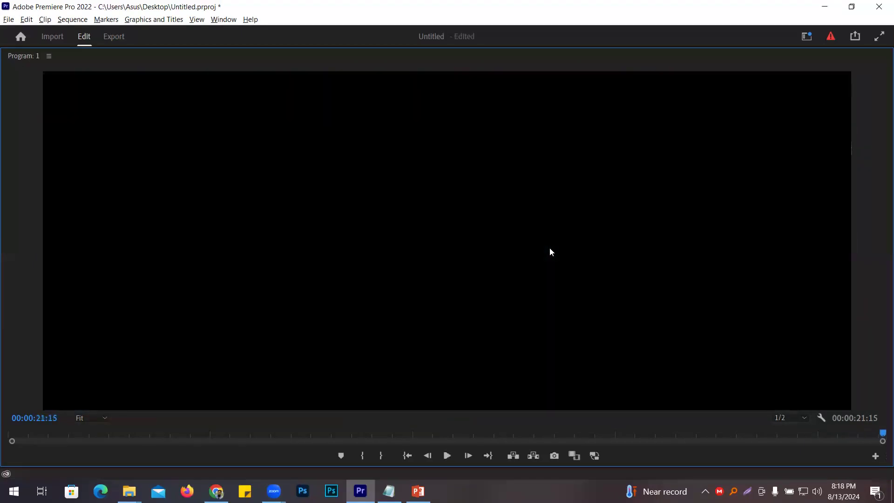
key("grave")
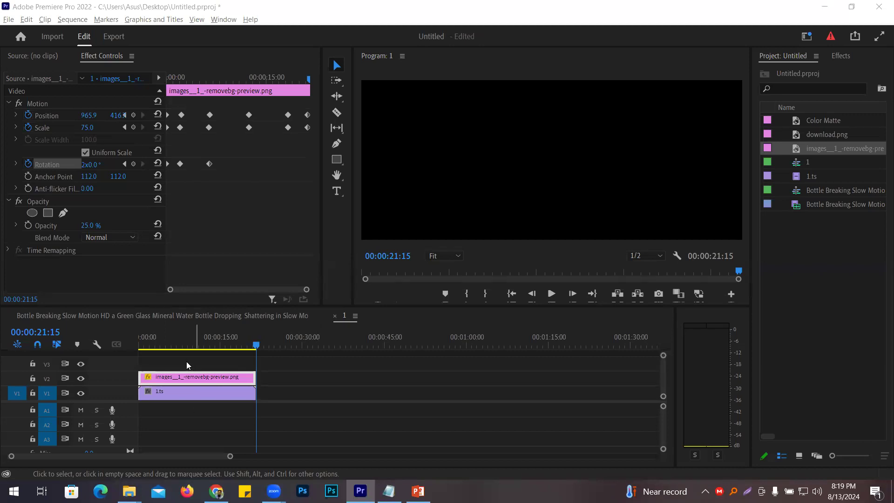
Go to the start of the Bottle Breaking Slow Motion sequence and maximize the effect settings of download.png
left_click(185, 316)
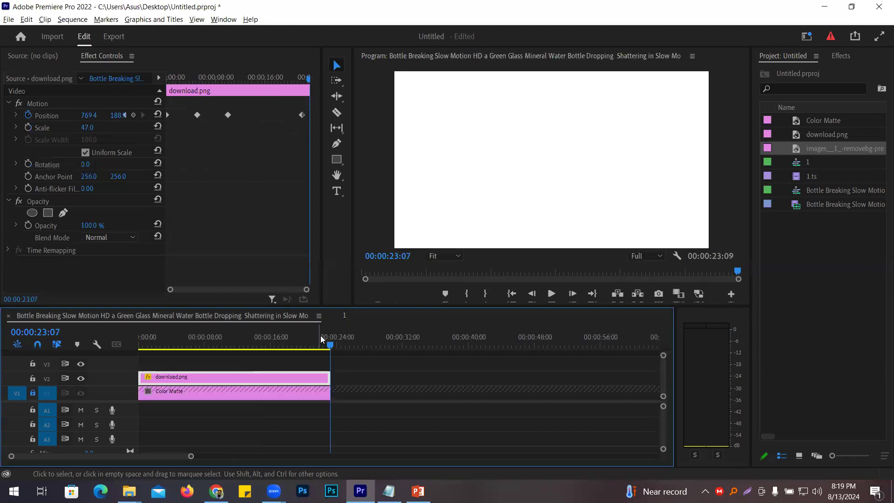
left_click_drag(321, 338, 190, 324)
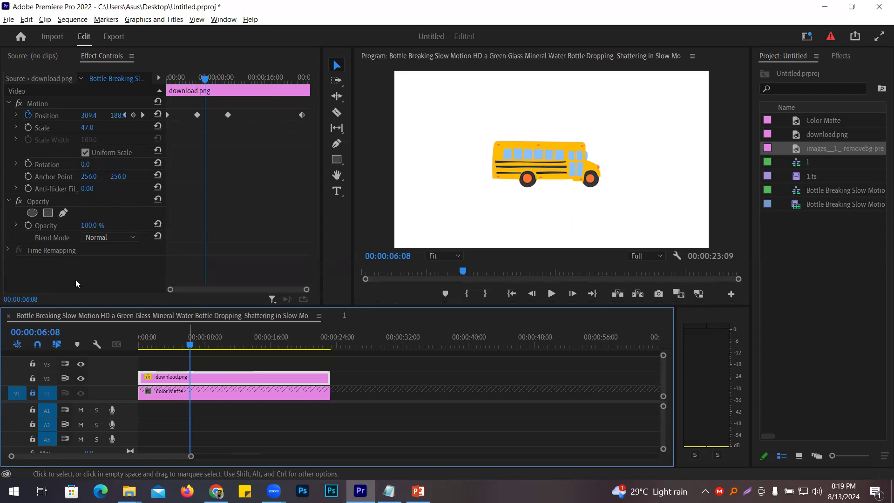
left_click_drag(189, 345, 131, 347)
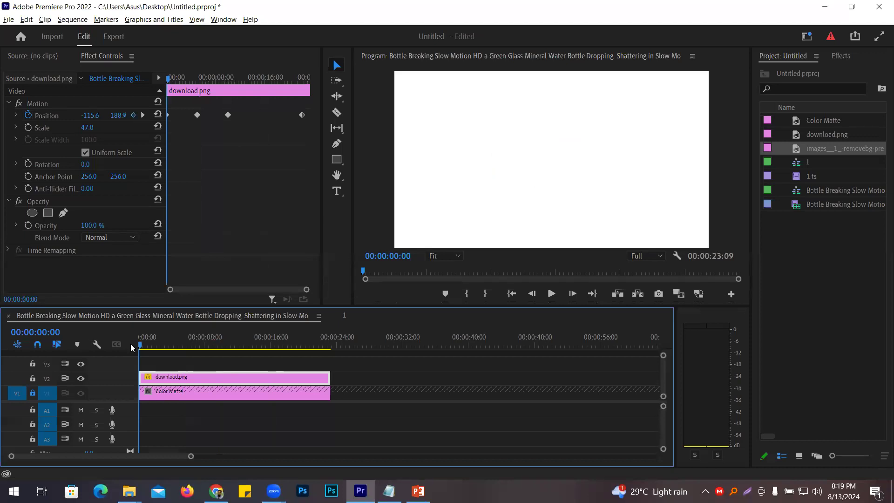
left_click(202, 242)
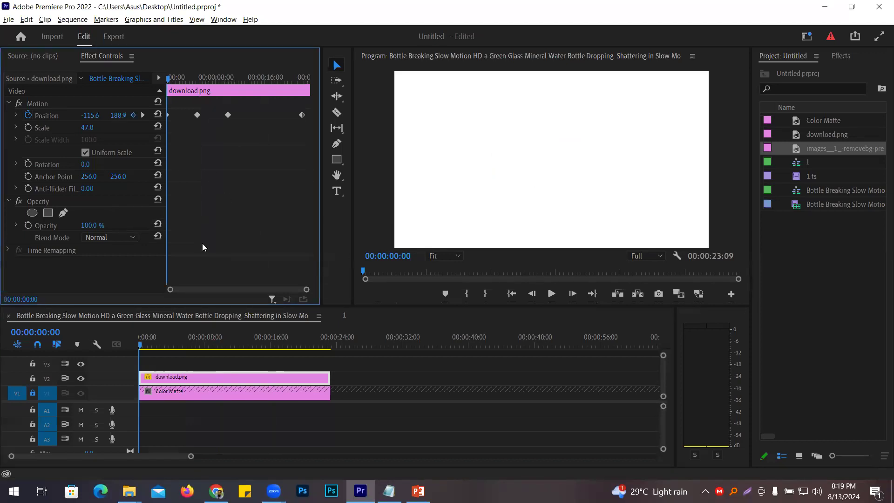
key("grave")
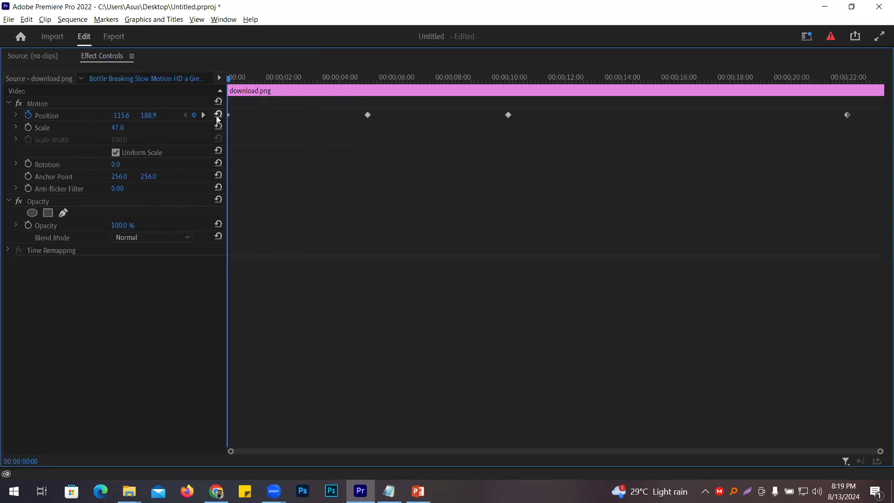
Try Ease In temporal interpolation on all position keyframes of download.png, and undo it
left_click_drag(870, 111, 222, 153)
right_click(367, 116)
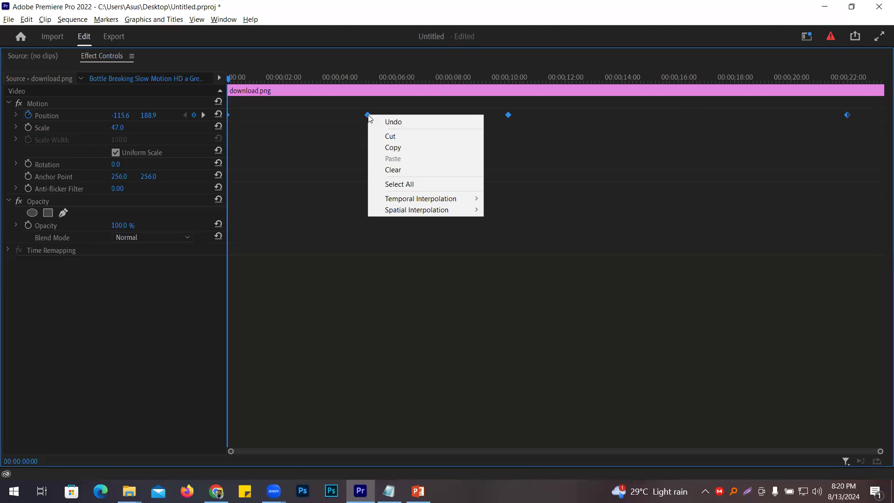
mouse_move(439, 213)
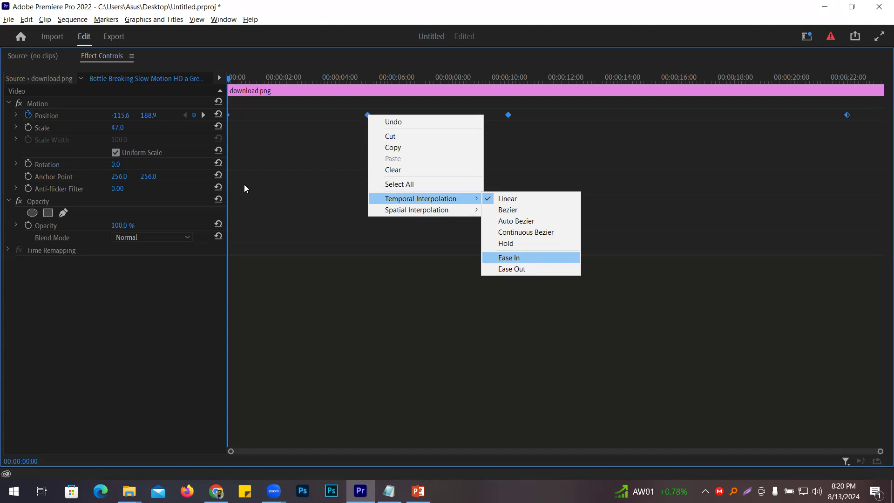
key("Return")
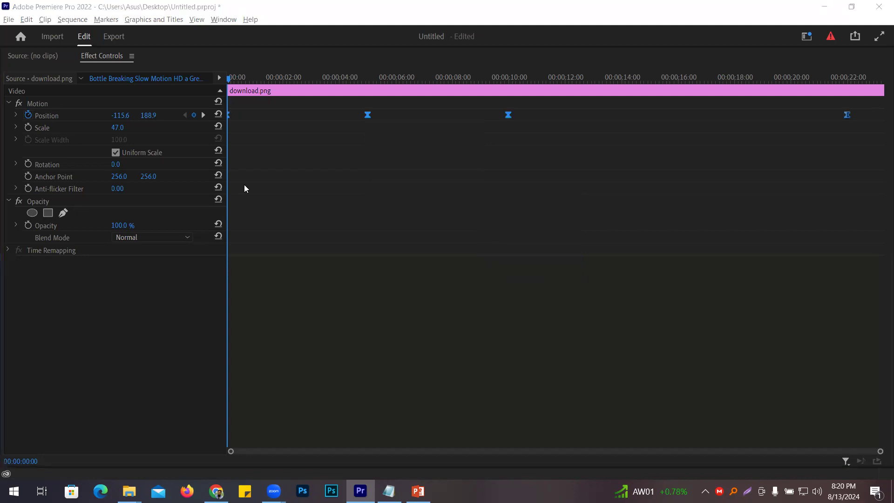
left_click(359, 210)
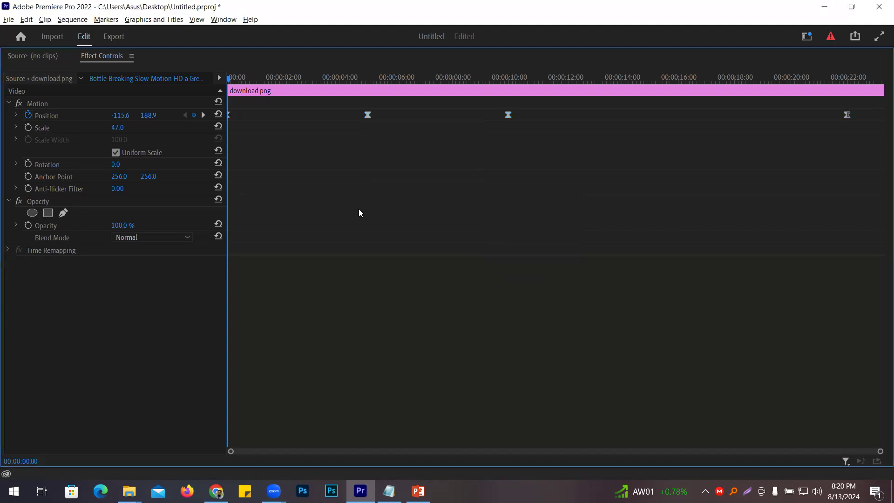
key("ctrl+z")
Apply Ease In temporal interpolation to all position keyframes of download.png and restore the normal panel layout
left_click_drag(866, 107, 226, 154)
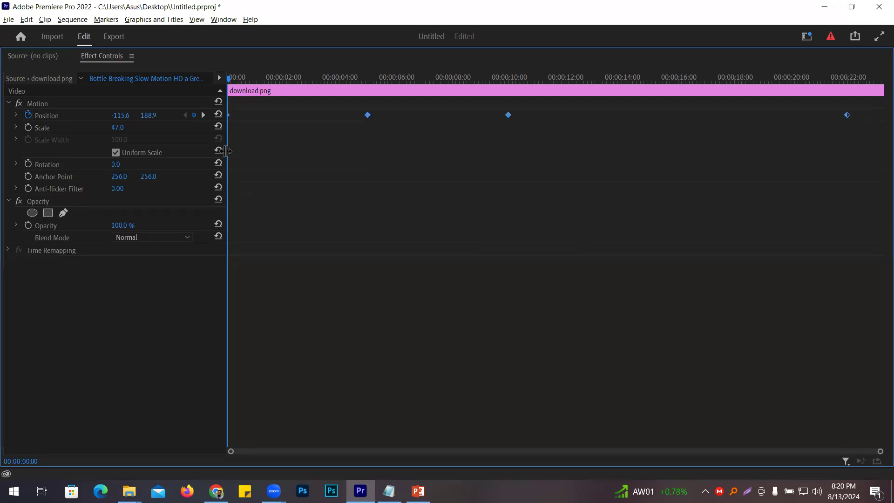
right_click(368, 116)
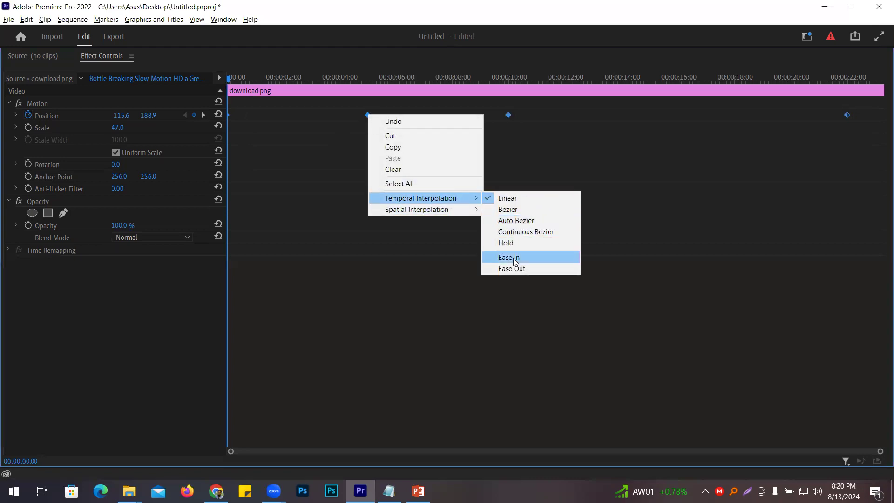
left_click(514, 259)
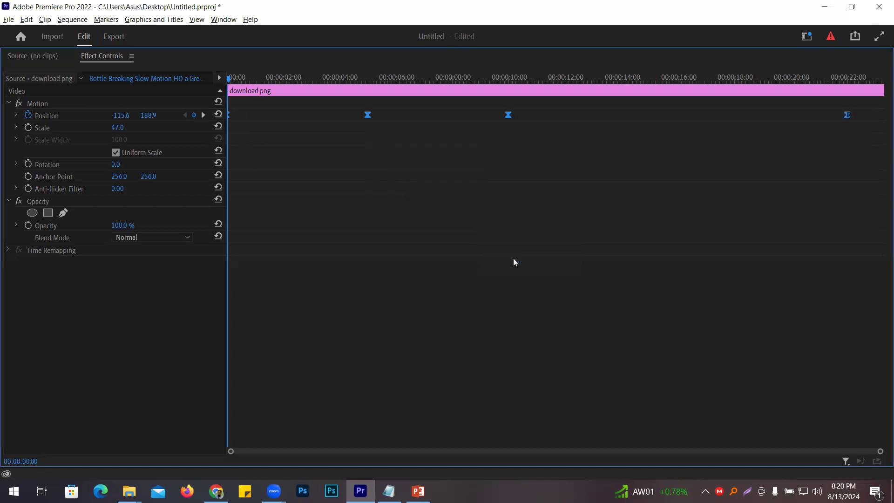
key("grave")
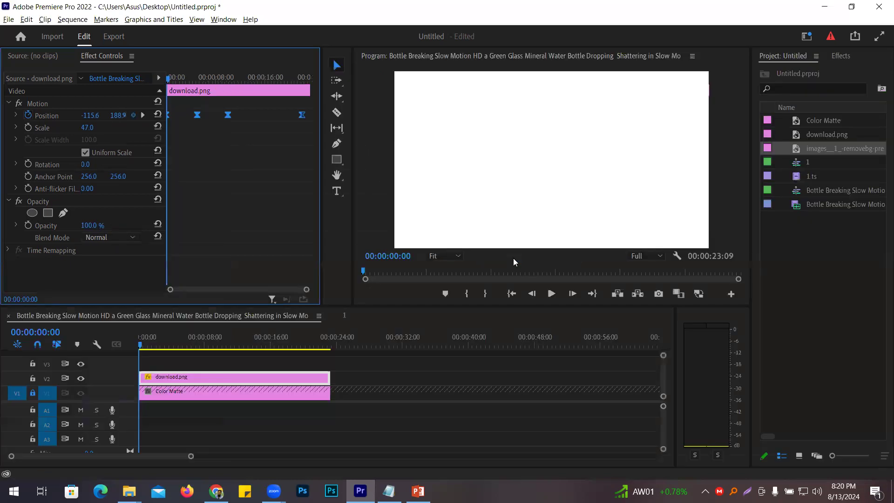
Play the eased bus animation to about 00:00:15:03, and view the blend modes available for the clip
left_click(550, 294)
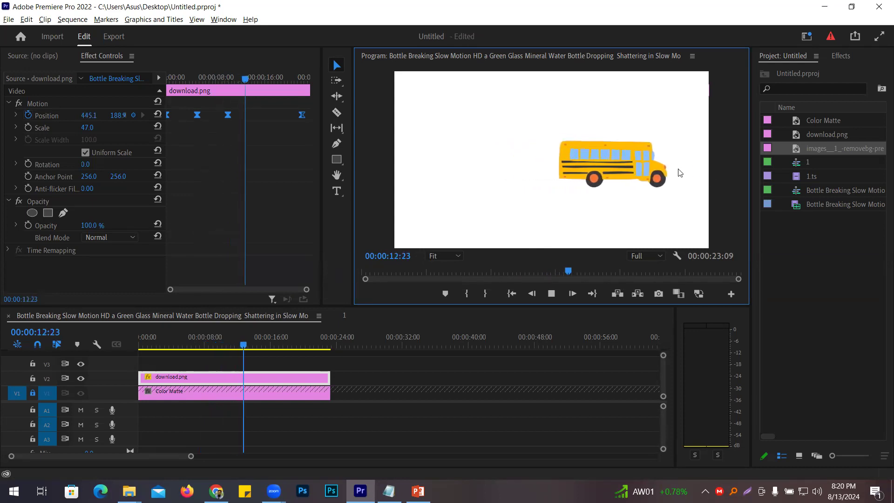
left_click(544, 295)
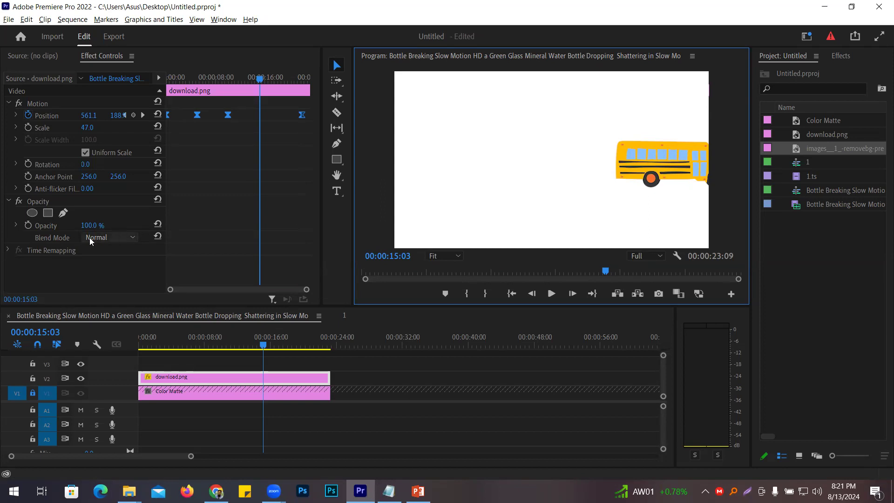
left_click(110, 238)
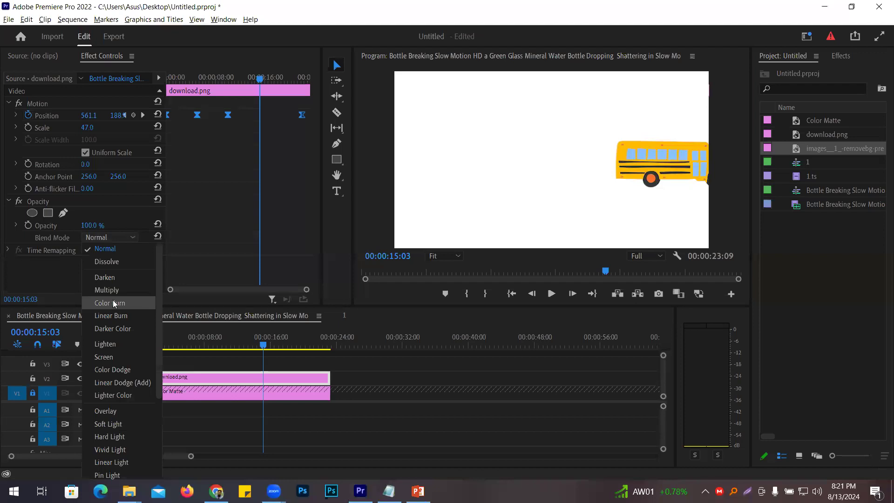
left_click(65, 284)
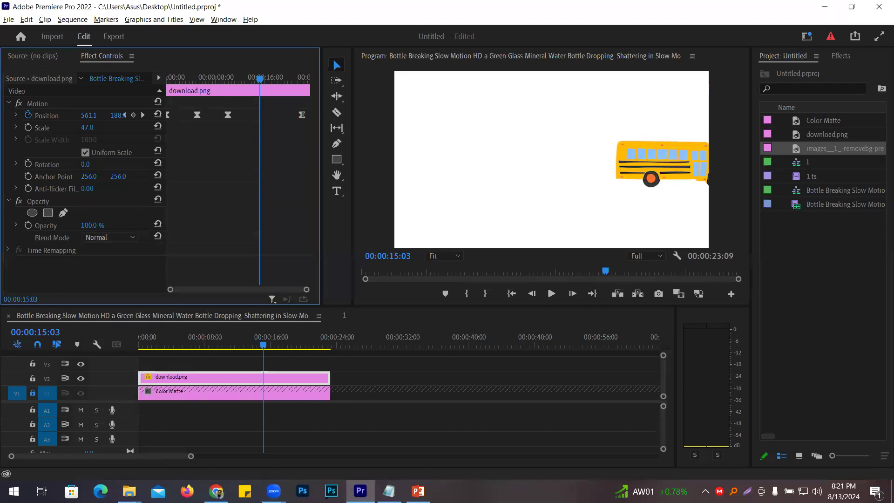
Return to sequence 1 and delete the logo clip placed above 1.ts
mouse_move(360, 490)
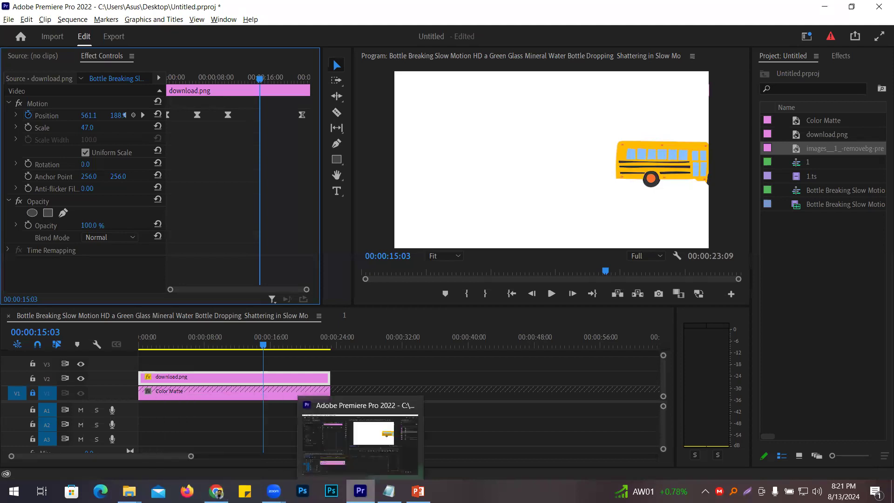
left_click(344, 316)
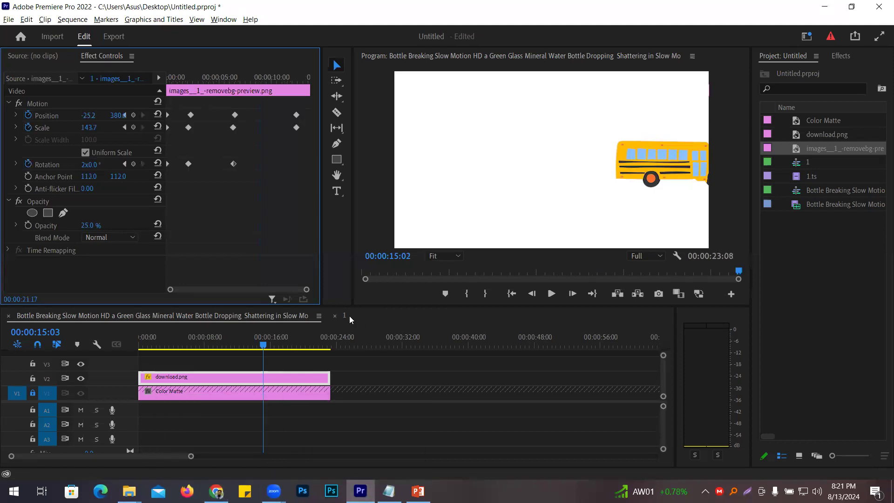
left_click(206, 344)
left_click_drag(205, 344, 173, 344)
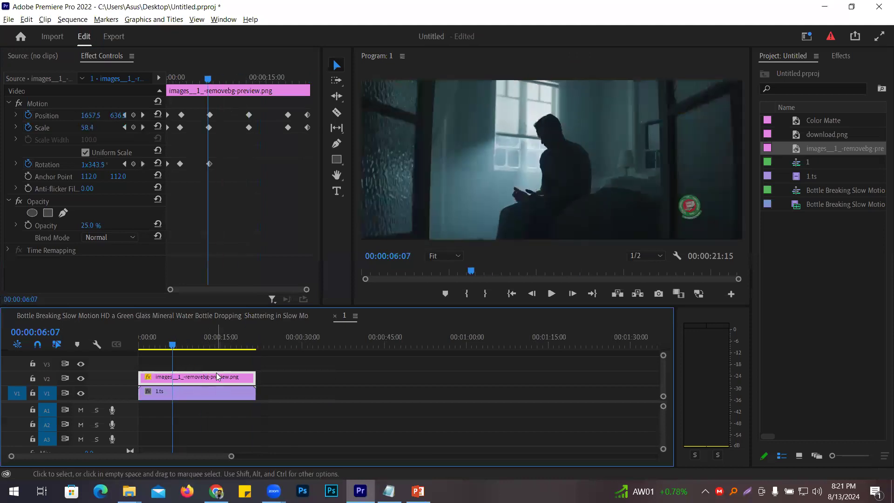
key("Delete")
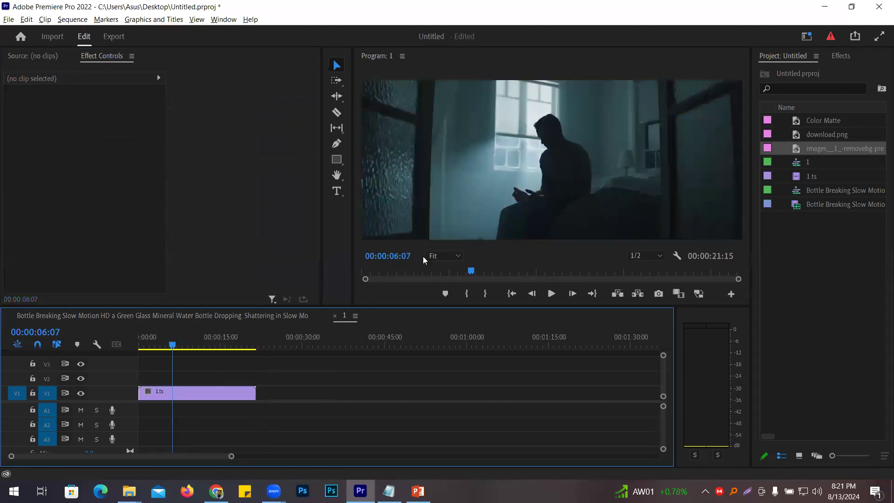
Switch to the Chrome browser and open YouTube in place of the remove.bg page
left_click(216, 491)
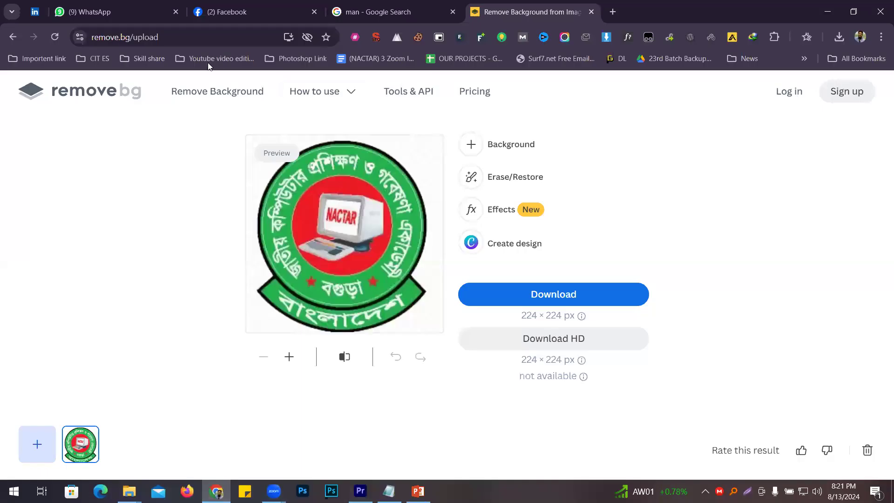
left_click(208, 34)
type("you")
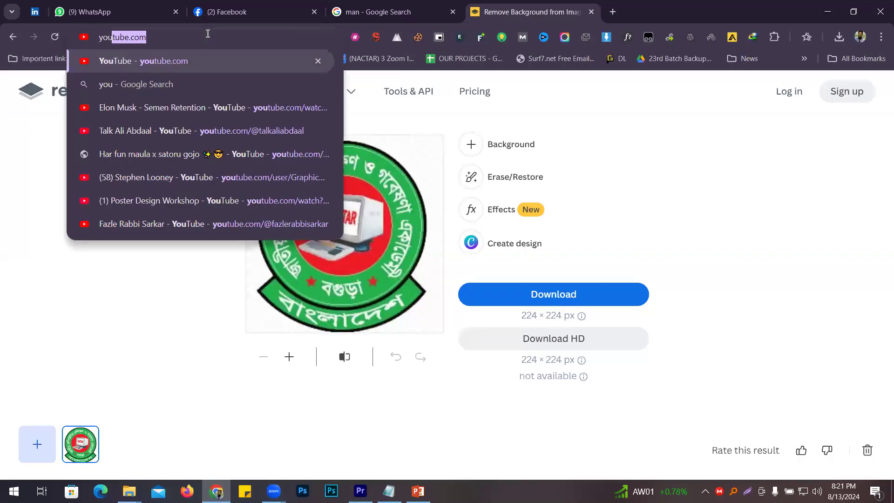
key("Return")
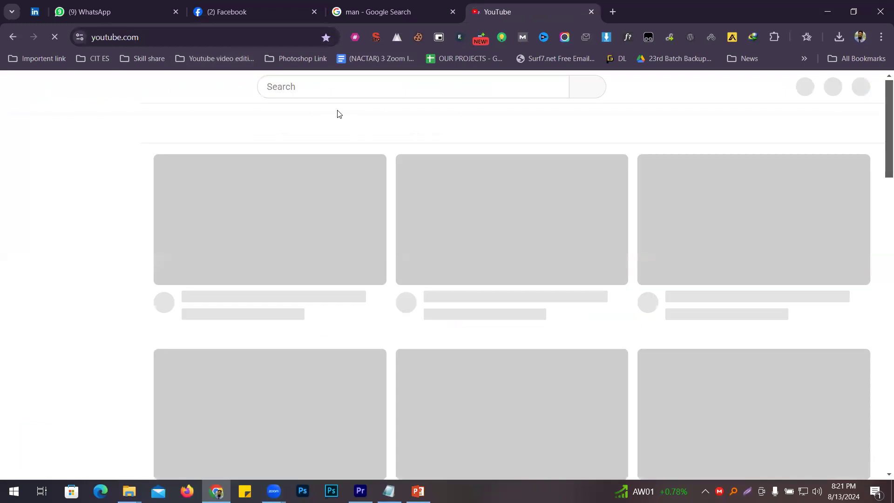
Search YouTube for "video overlay"
left_click(331, 85)
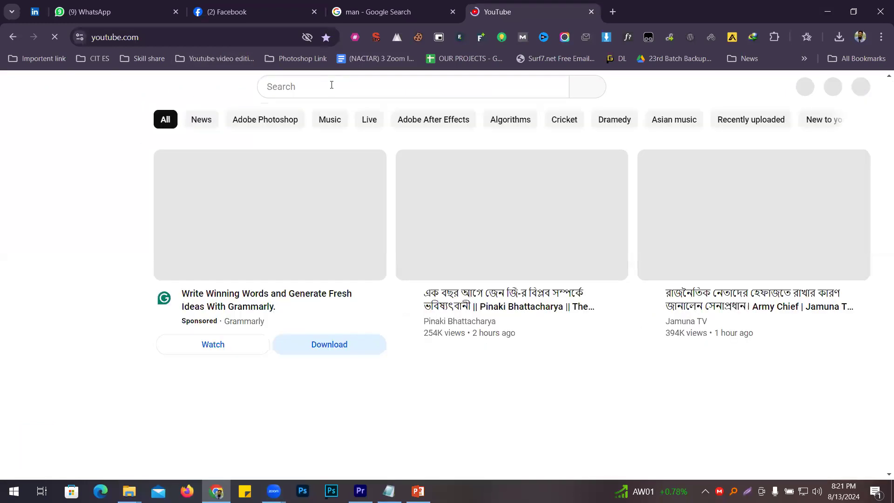
type("vodeo o")
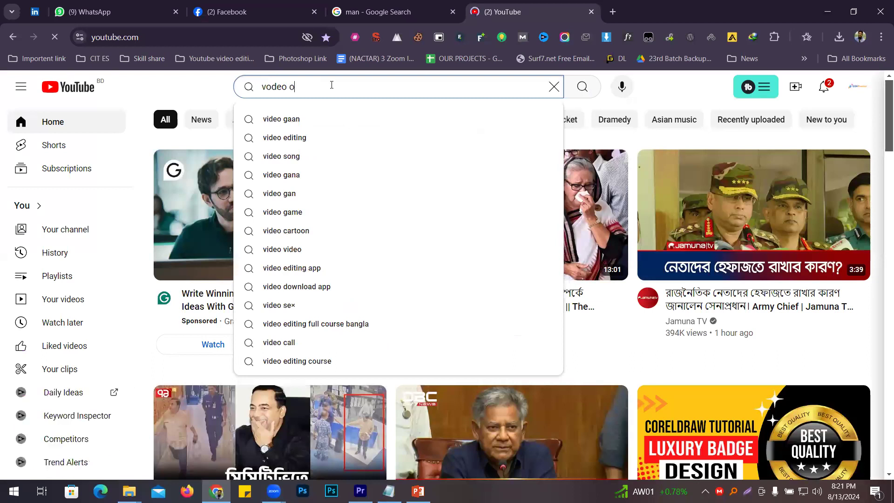
type("verl")
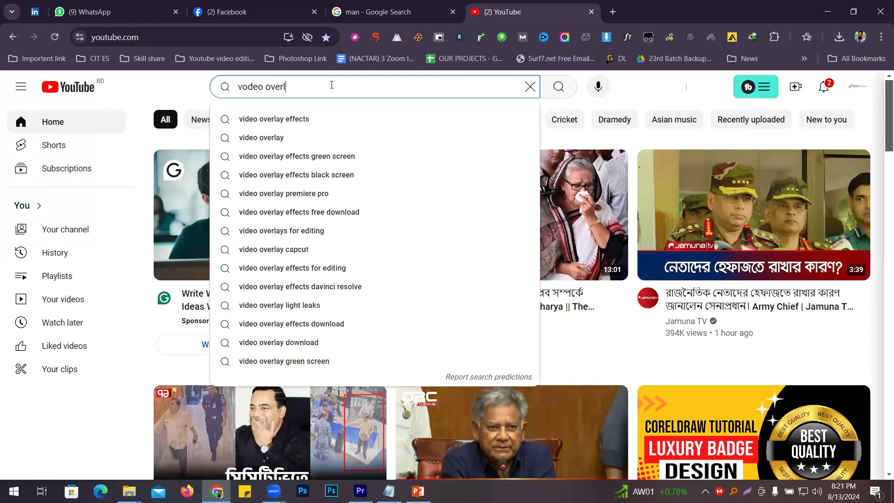
left_click(268, 139)
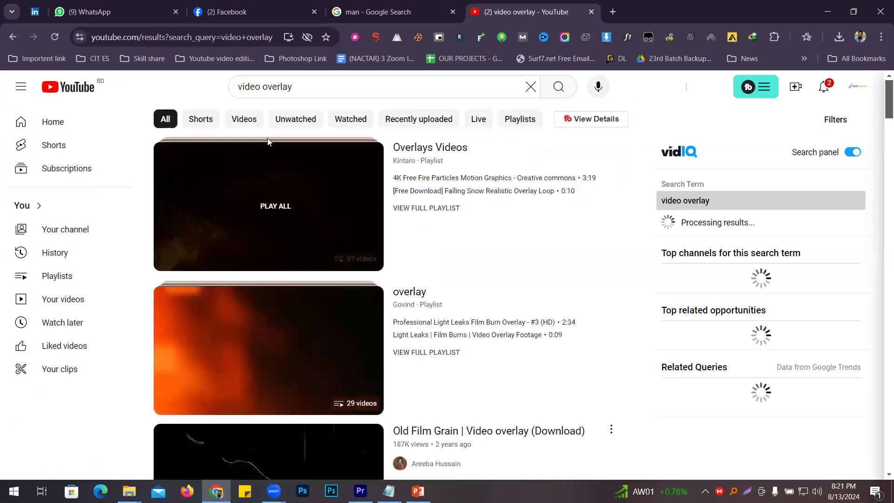
Open 4K Free Fire Particles Motion Graphics from the Overlays Videos playlist and download it as a 1080p HD MP4 into the edit folder
scroll(446, 305, "down", 2)
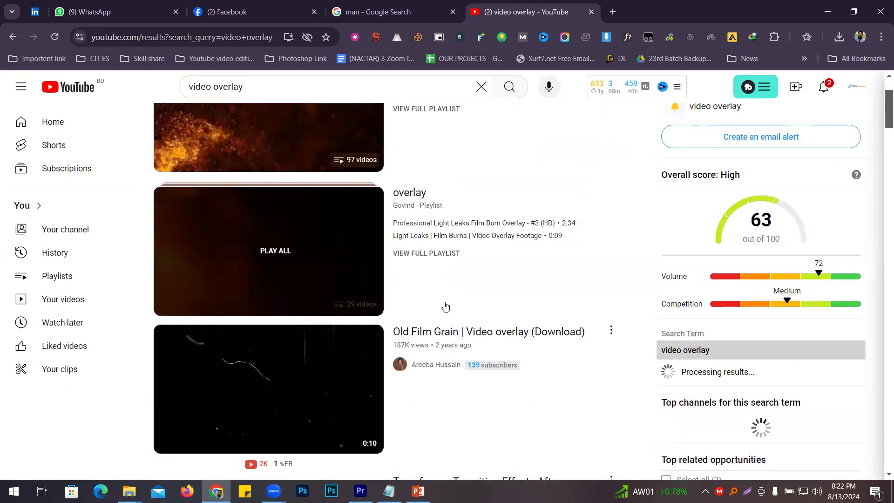
scroll(446, 305, "up", 2)
left_click(212, 227)
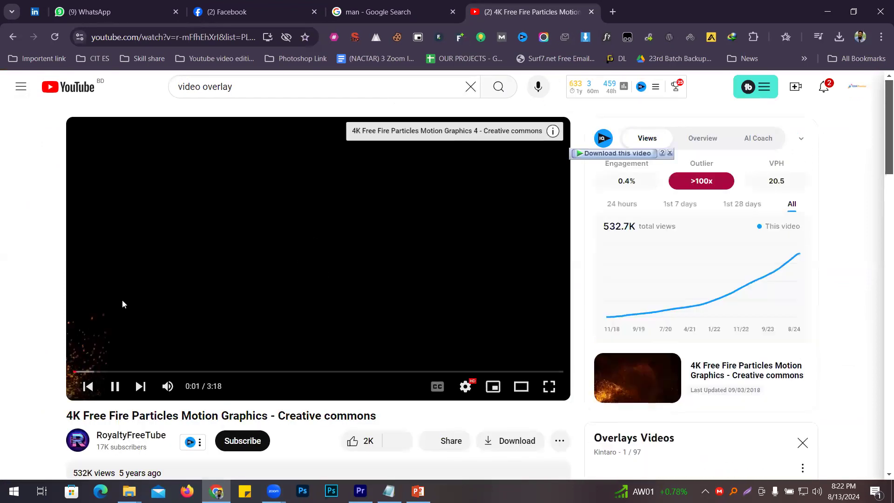
left_click(211, 247)
mouse_move(641, 155)
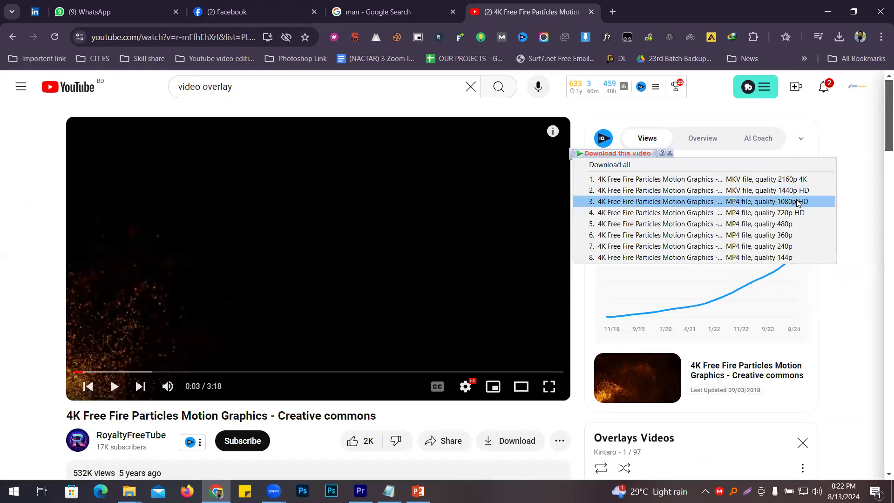
left_click(797, 203)
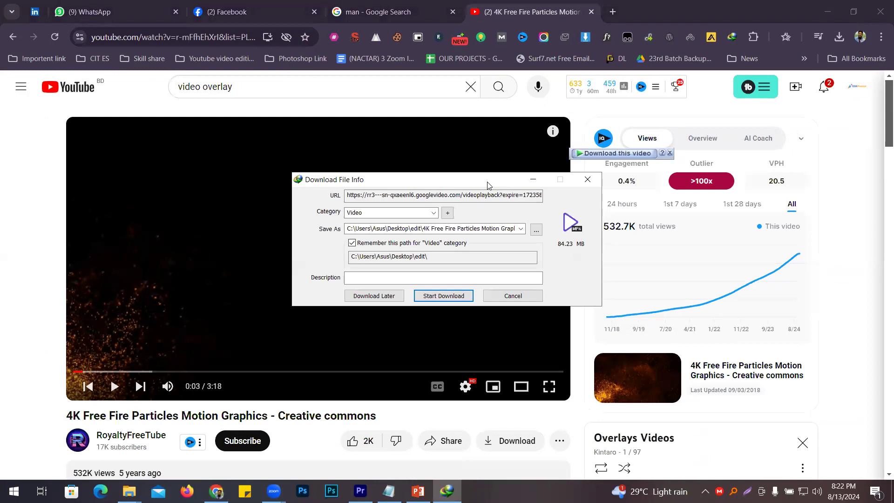
left_click(449, 297)
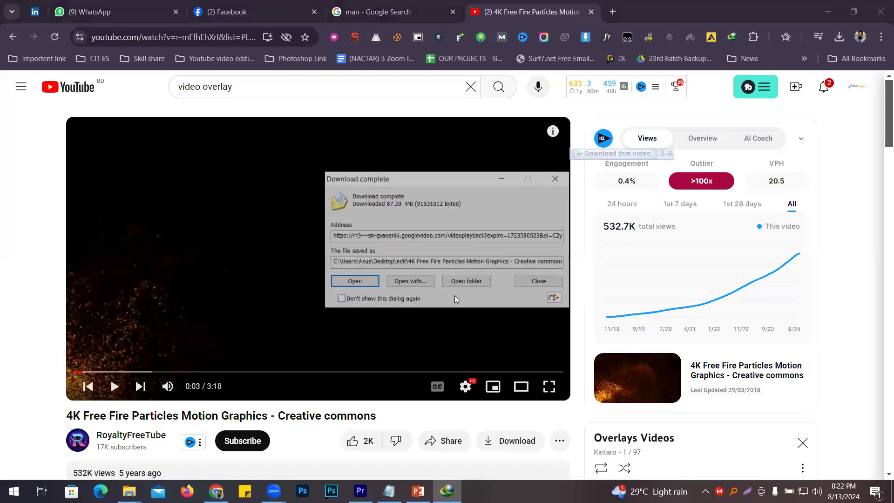
left_click(538, 281)
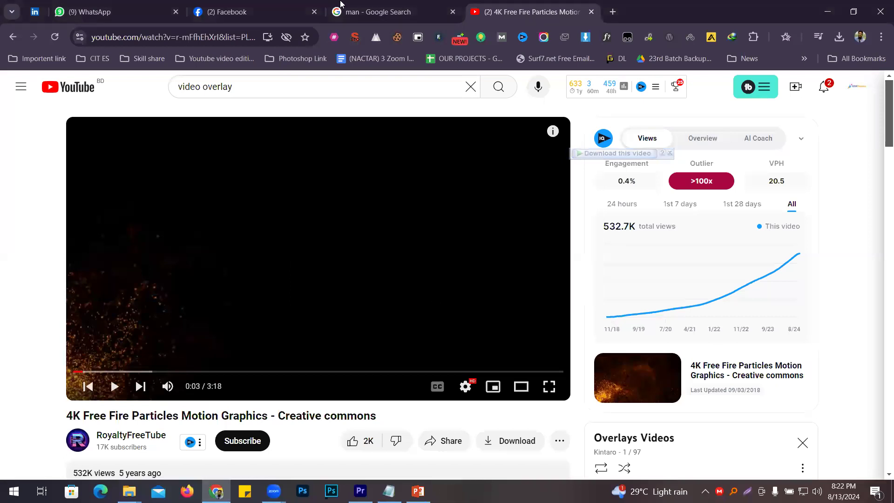
Return to the video overlay results, browse the overlay footage on offer, and open the 29-video playlist named overlay
left_click(12, 36)
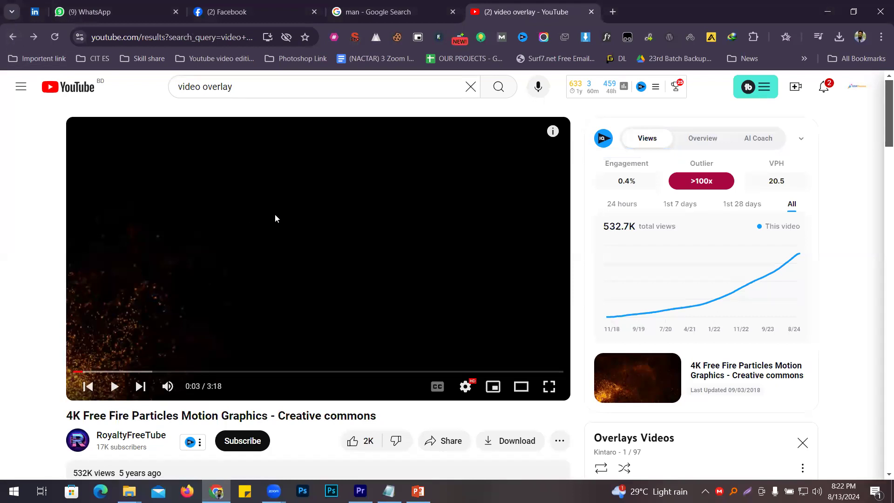
scroll(242, 242, "down", 2)
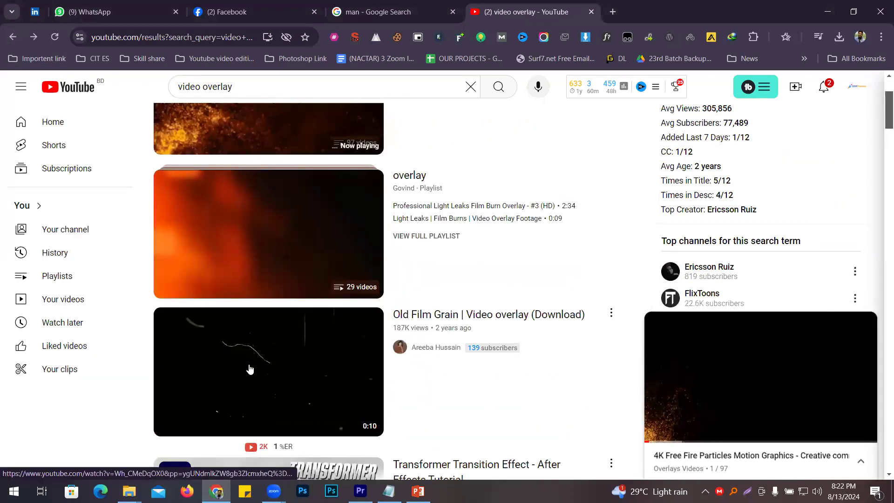
scroll(279, 326, "down", 1)
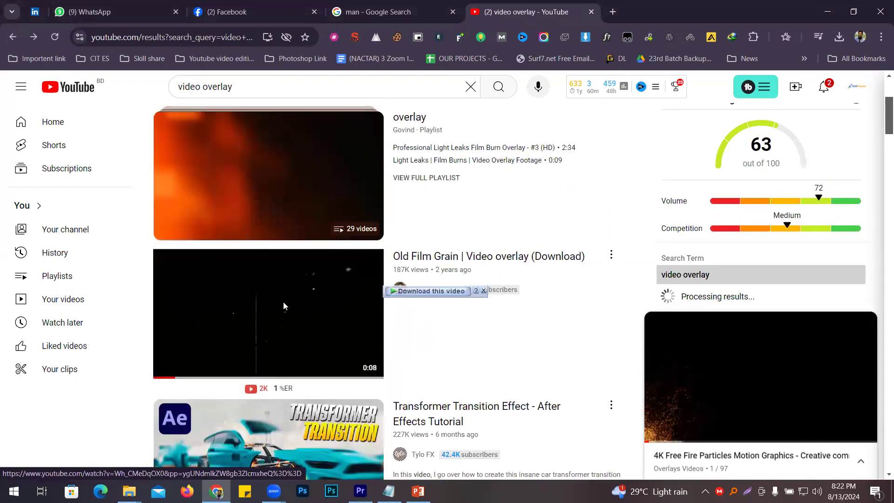
scroll(283, 303, "down", 8)
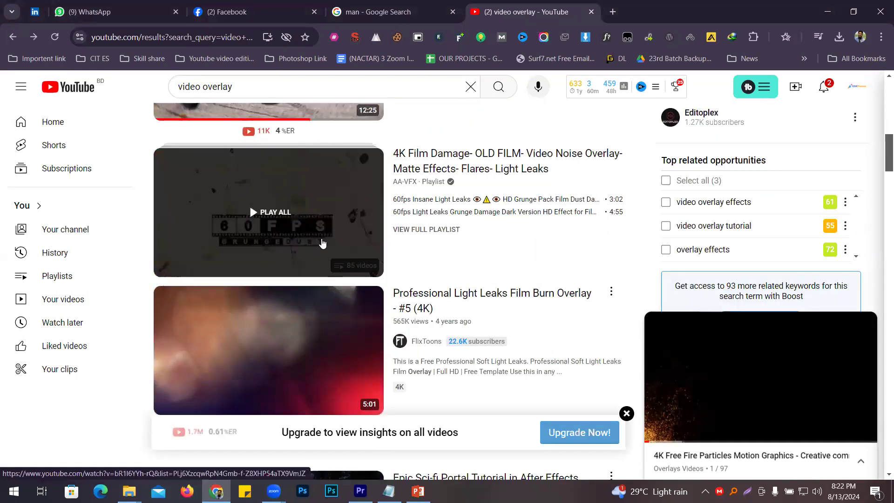
scroll(292, 240, "down", 2)
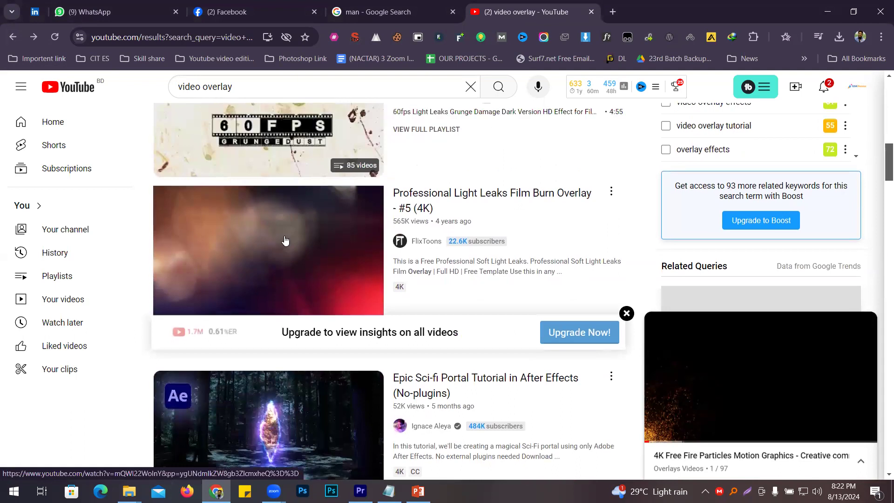
scroll(284, 256, "up", 10)
left_click(277, 256)
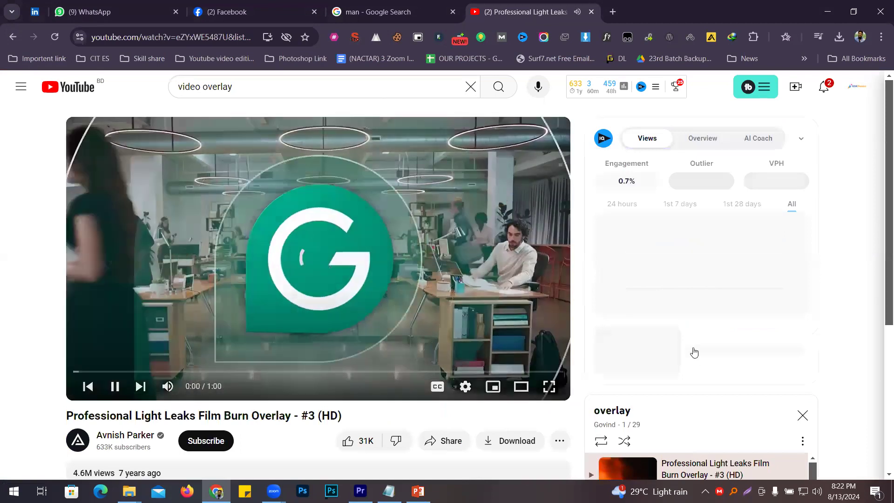
Open Gold Dust Free Overlay Stock Footage from the overlay playlist and download it as a 720p HD MP4
scroll(692, 351, "down", 6)
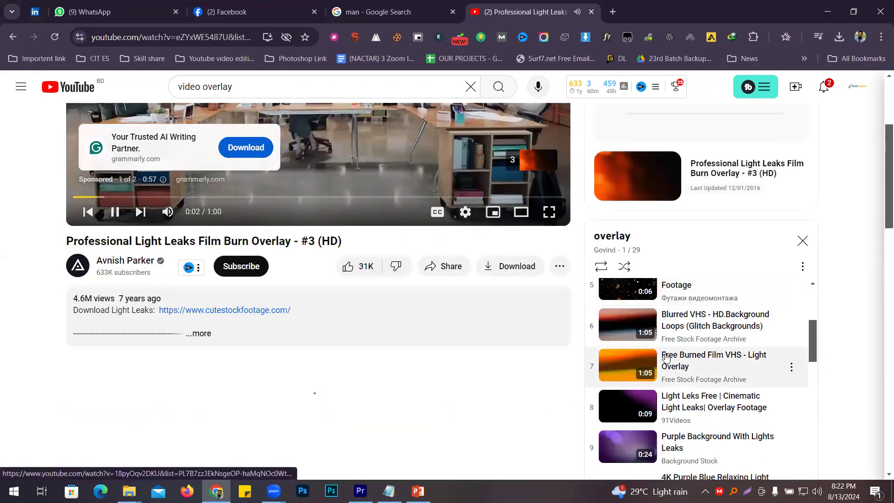
scroll(616, 348, "up", 1)
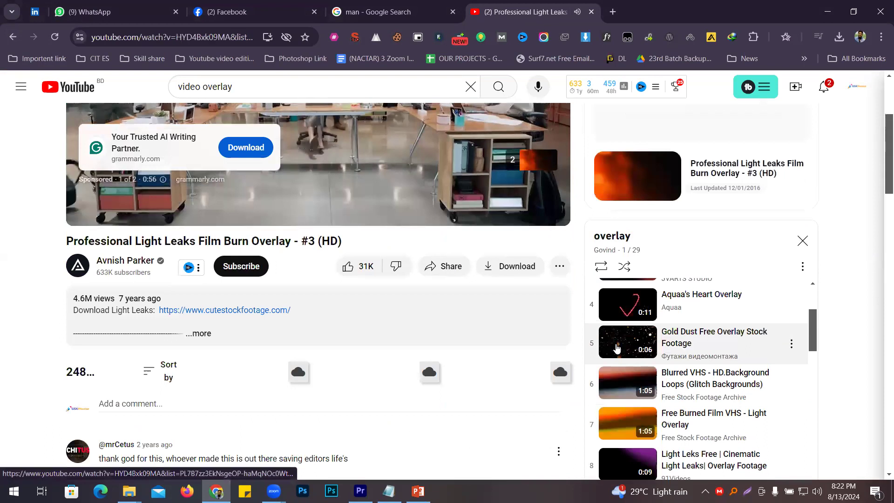
left_click(617, 348)
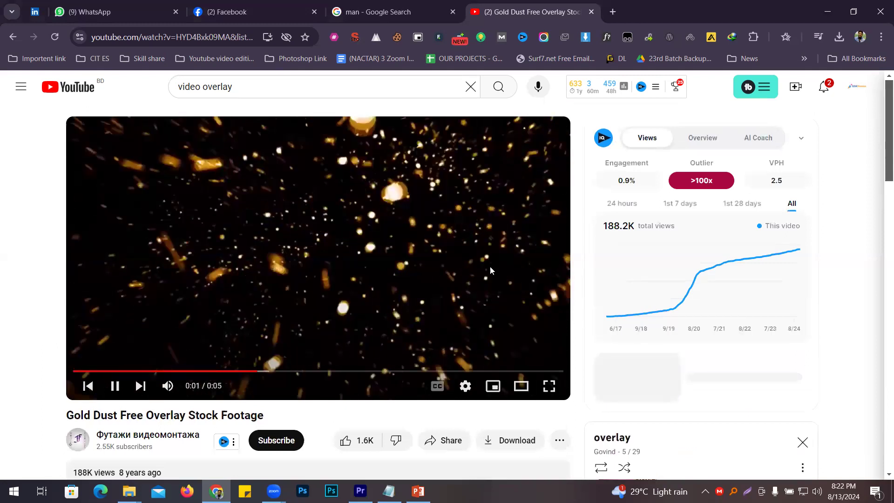
left_click(492, 271)
left_click(634, 153)
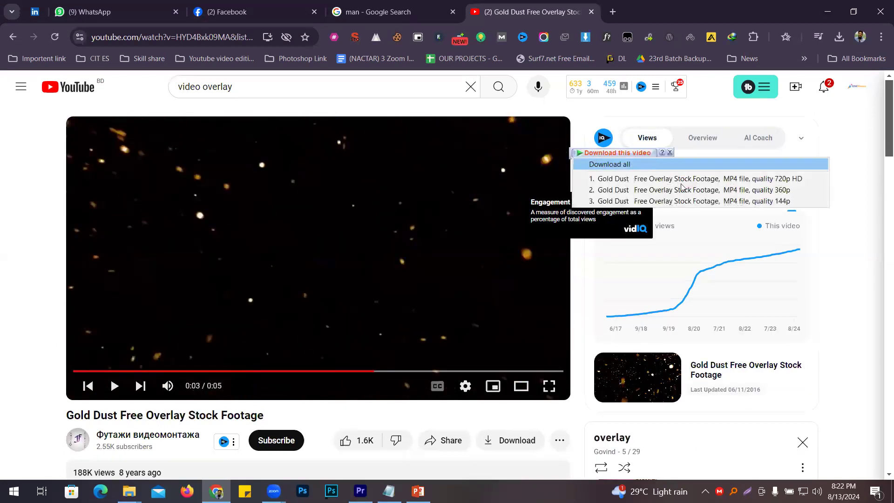
left_click(767, 180)
left_click(443, 295)
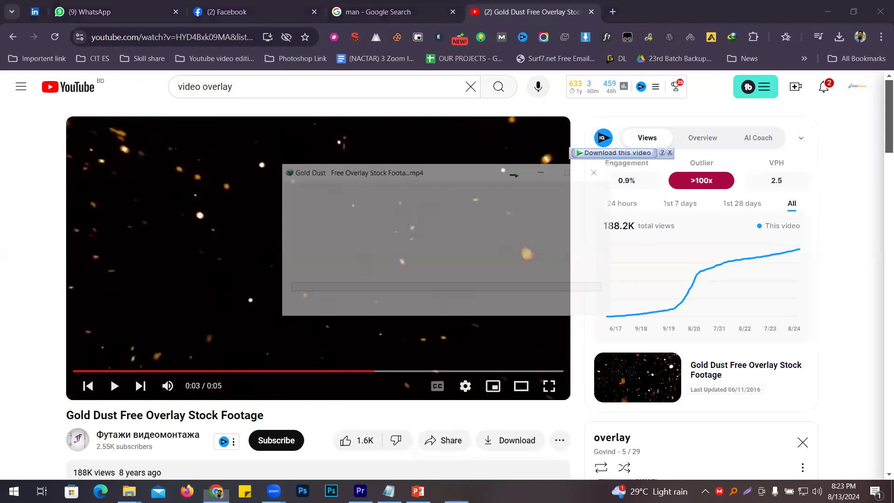
In Premiere Pro, import 4K Free Fire Particles Motion Graphics from the Desktop's edit folder and place it on V2 above the start of 1.ts
key("alt+Tab")
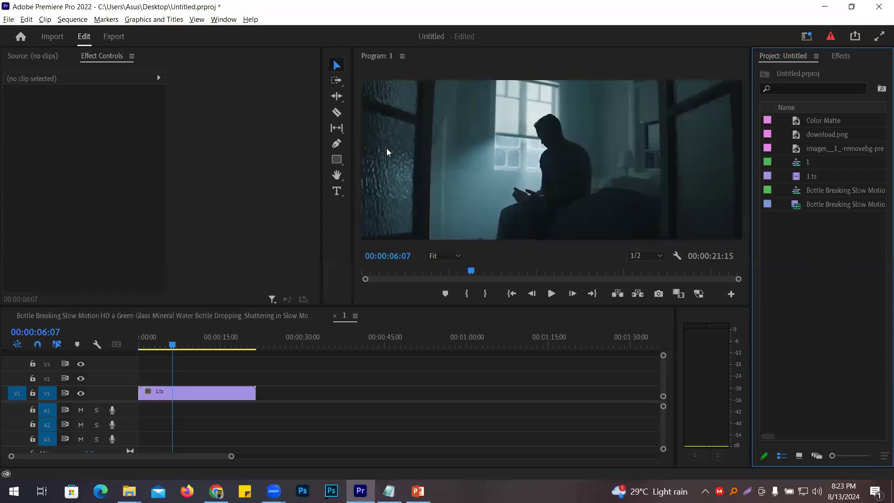
key("ctrl+i")
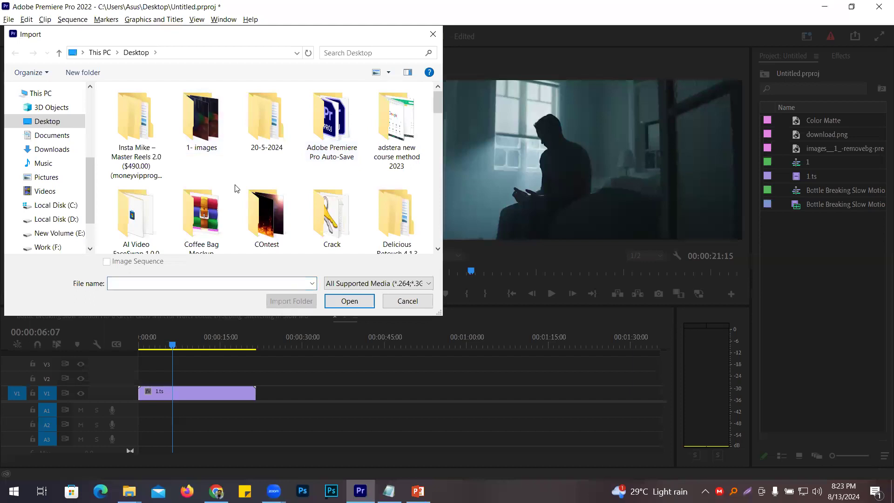
key("e")
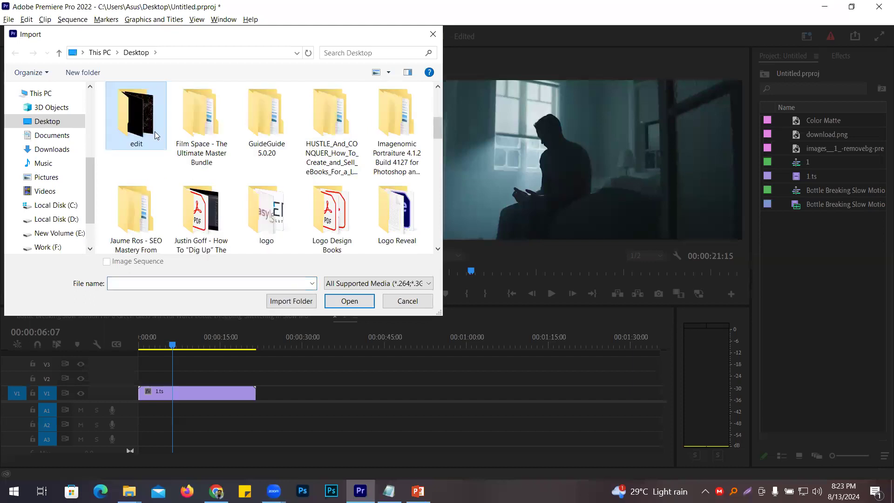
key("Return")
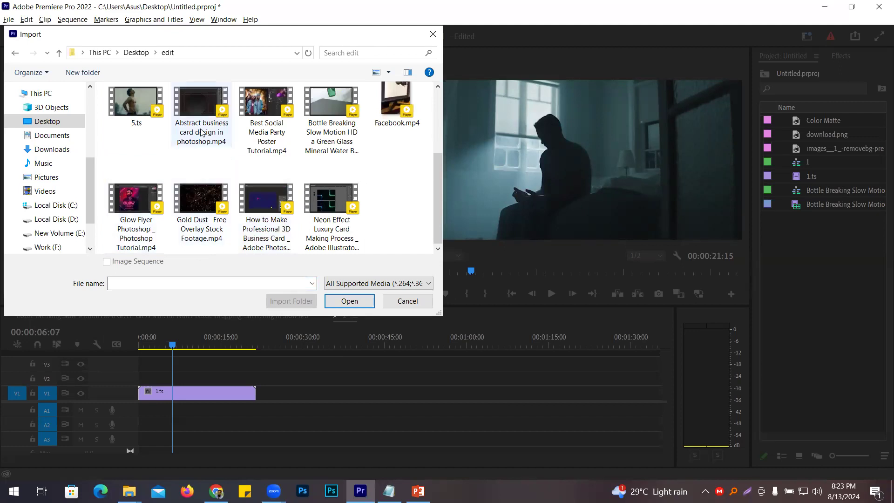
scroll(210, 176, "up", 1)
scroll(210, 176, "up", 2)
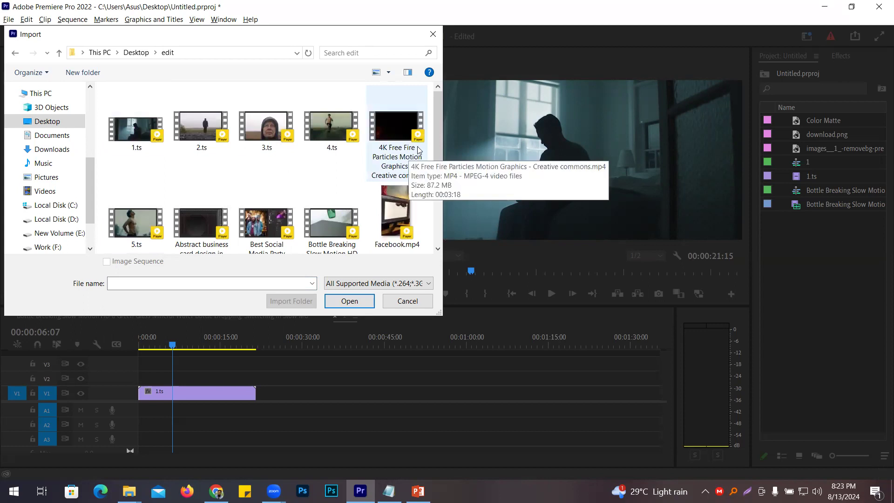
double_click(405, 135)
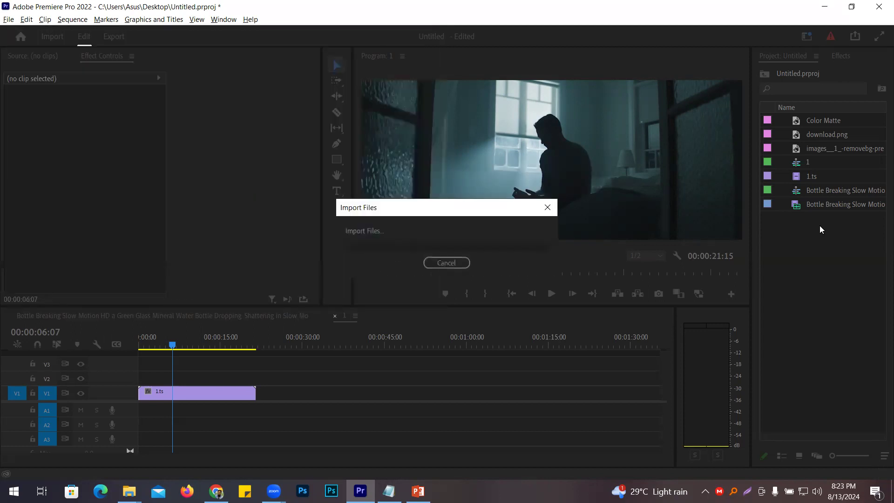
left_click_drag(817, 222, 147, 382)
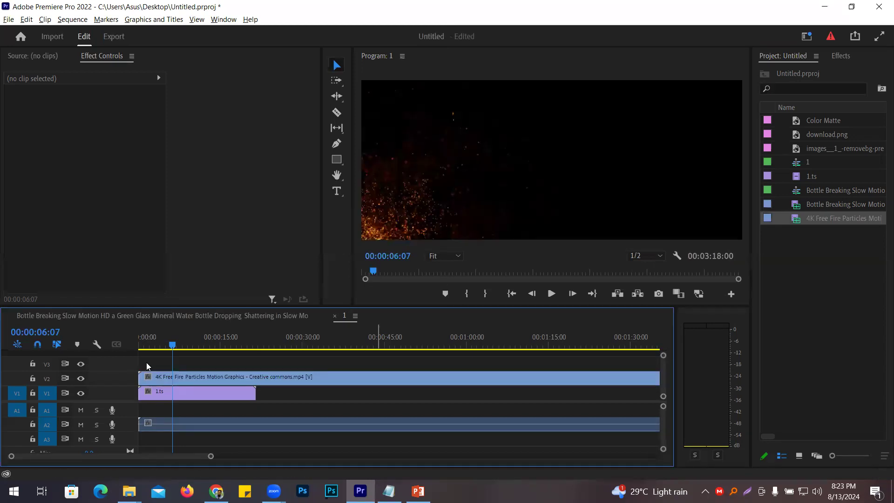
Split the fire particles clip at the end of 1.ts with the Razor tool and delete the excess part
left_click_drag(172, 346, 255, 369)
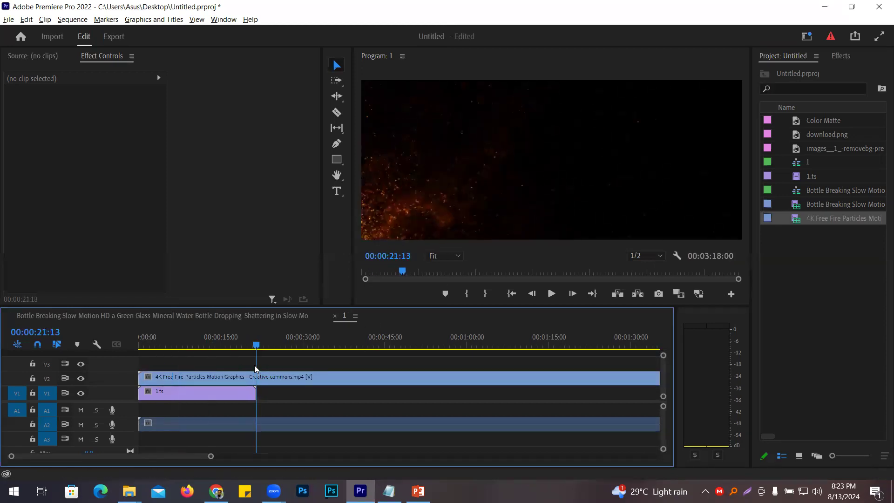
left_click(337, 113)
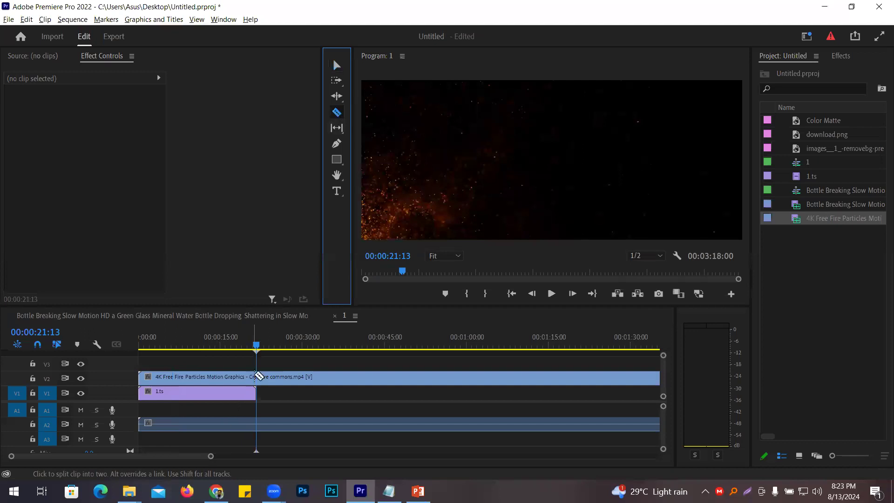
left_click_drag(256, 350, 565, 371)
left_click(564, 376)
left_click_drag(386, 349, 256, 351)
left_click(259, 376)
left_click(333, 64)
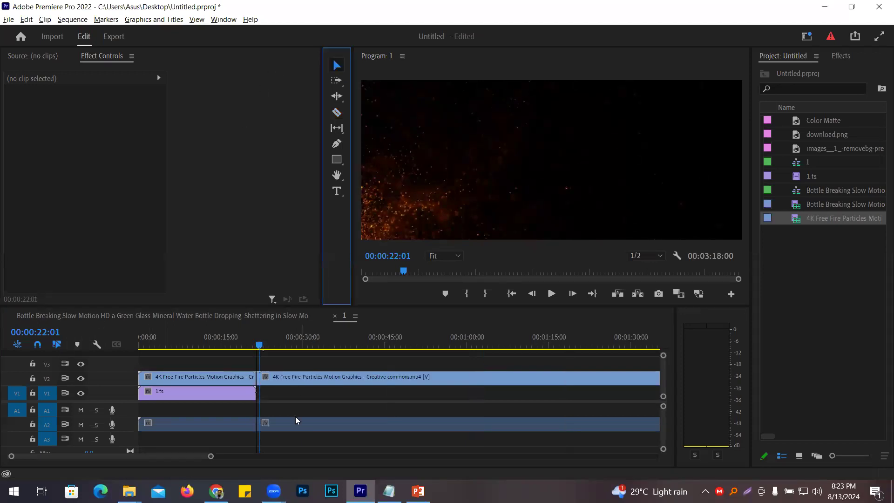
left_click(301, 378)
key("Delete")
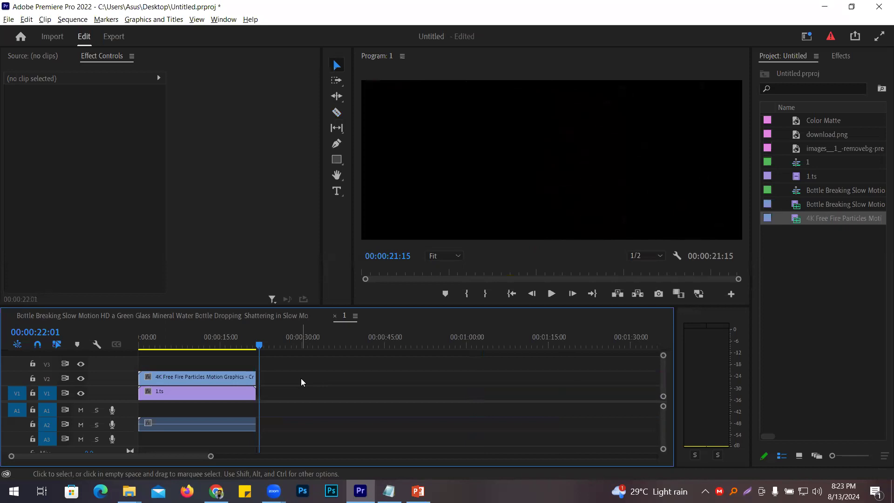
Set the fire particles clip's blend mode to Screen, previewing the composite at 00:00:06:20
left_click(193, 348)
left_click(178, 347)
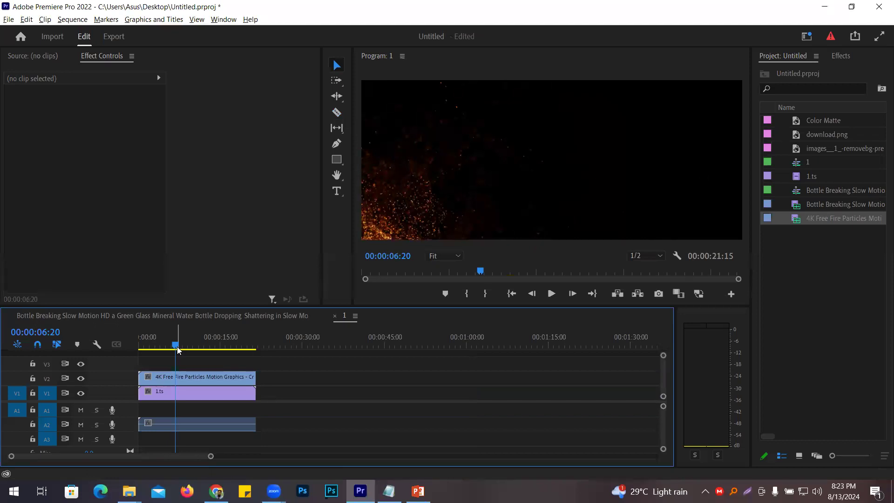
left_click(191, 375)
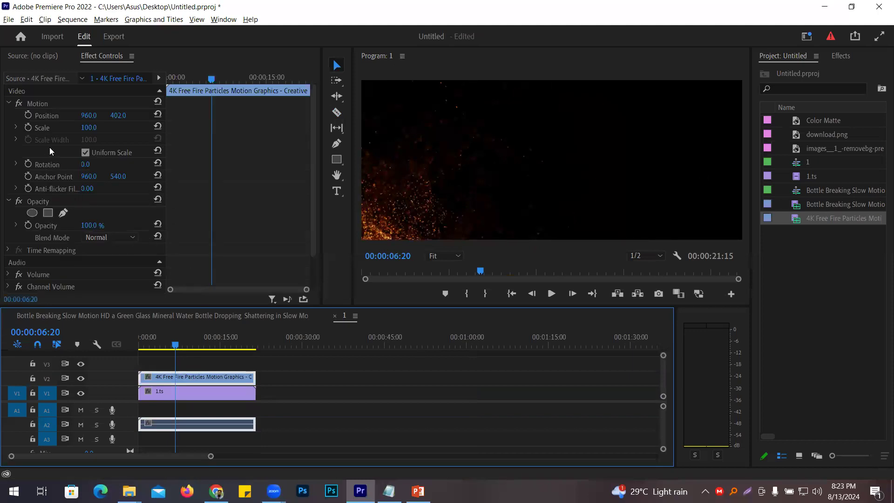
scroll(50, 147, "down", 3)
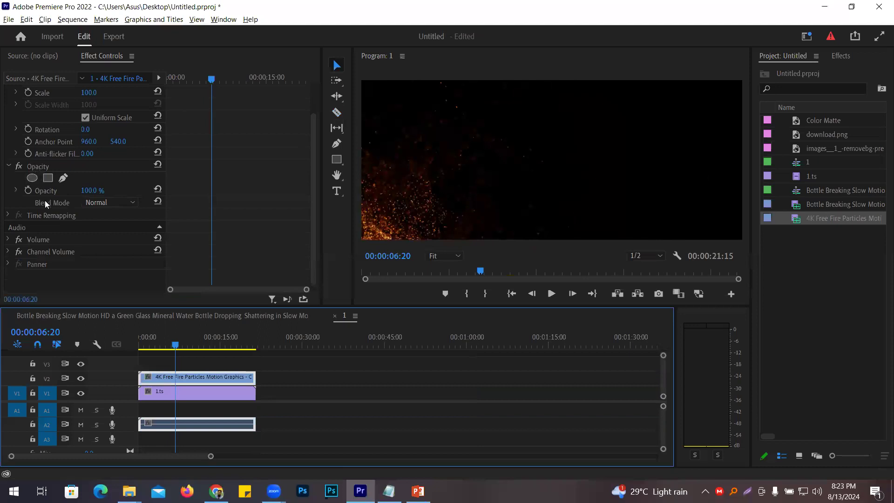
left_click(101, 204)
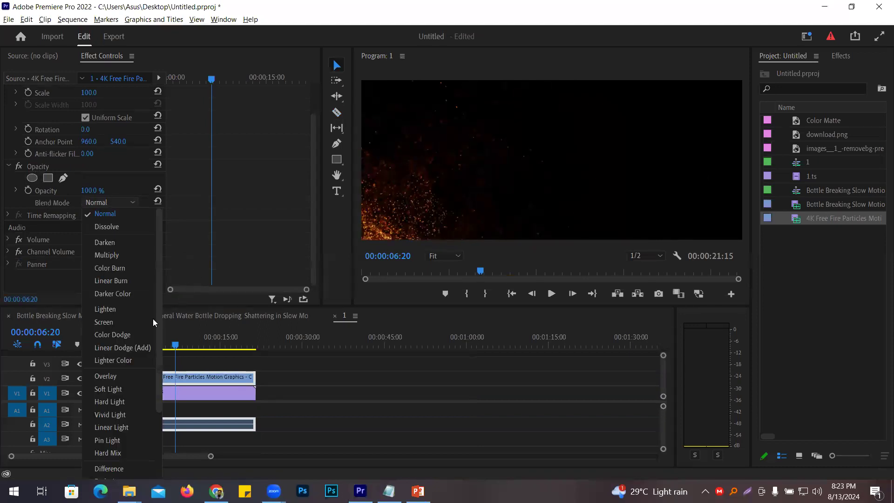
left_click(123, 322)
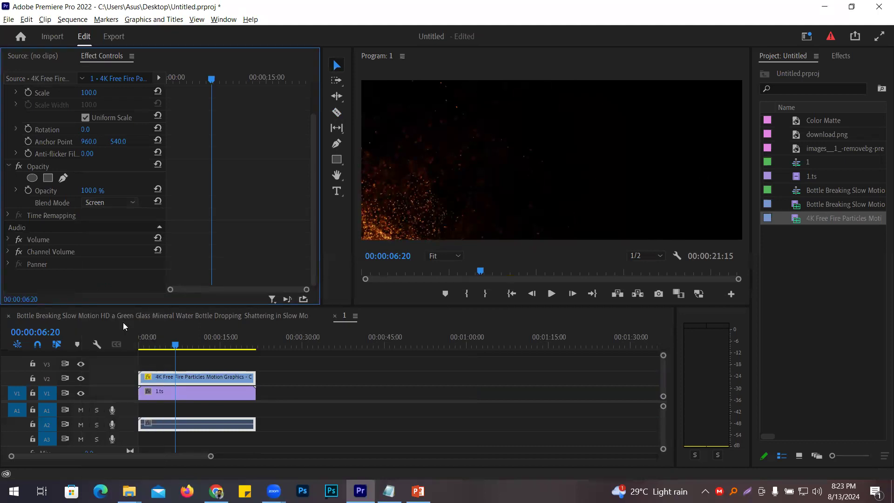
left_click(391, 291)
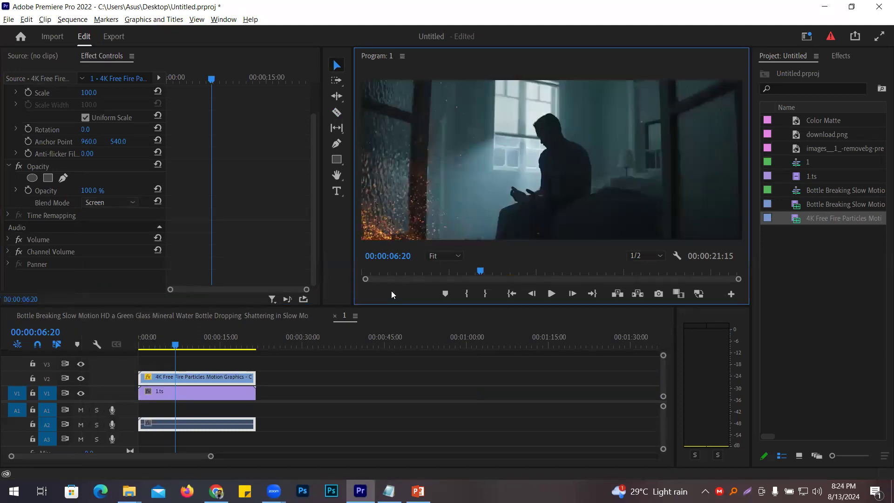
Review the fire particles overlay by playing the sequence from its beginning in an enlarged program view
key("grave")
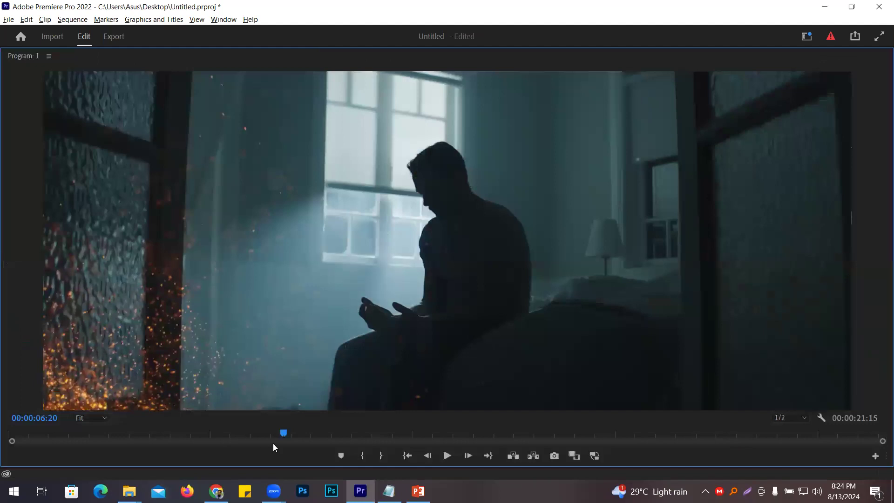
left_click_drag(285, 437, 2, 432)
key("space")
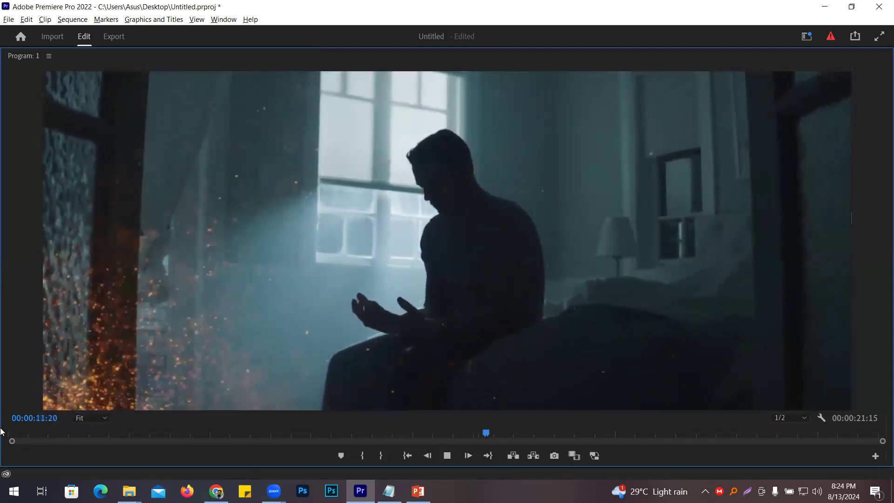
key("space")
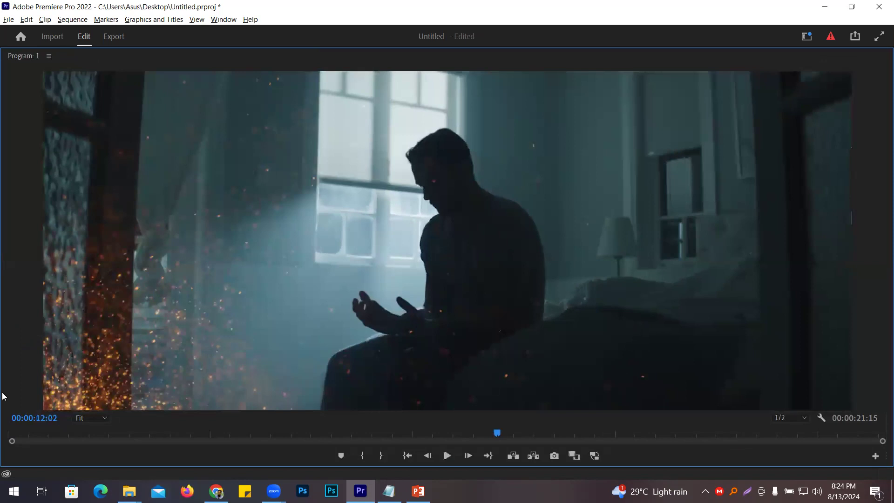
key("grave")
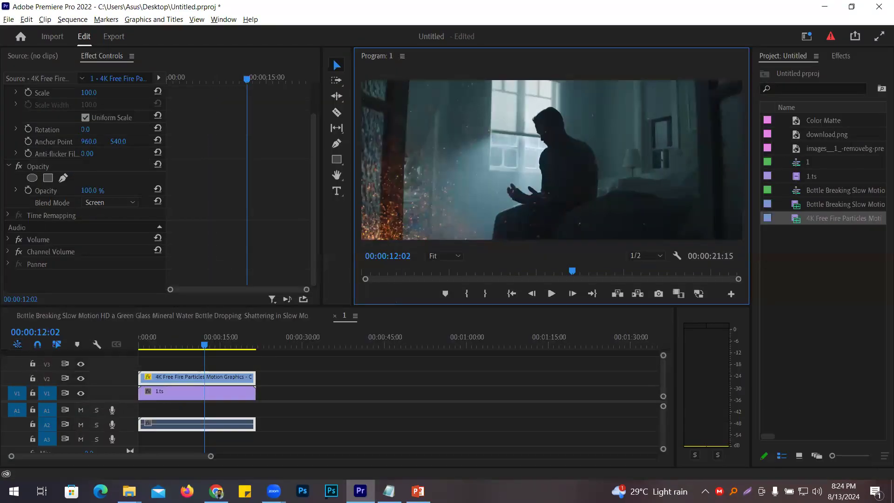
Switch to Chrome and open the "Light Leaks | Film Burns | Video Overlay Footage" video from the YouTube overlay playlist
key("alt+Tab")
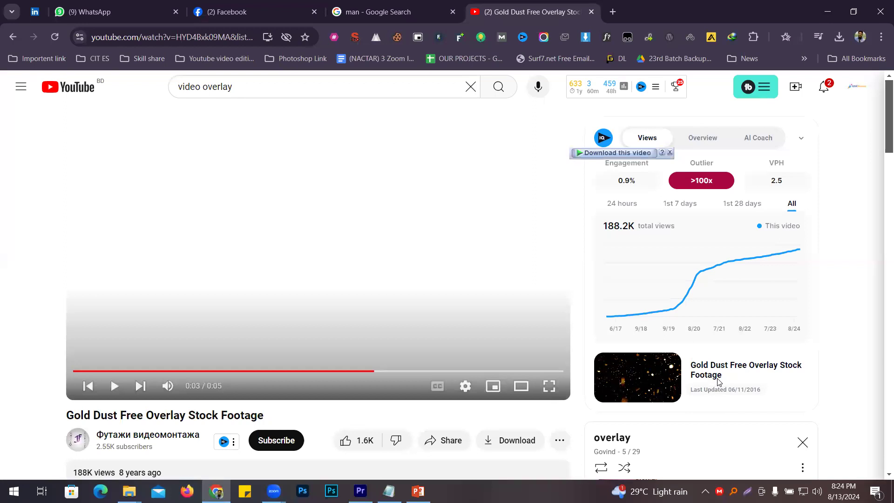
scroll(855, 305, "down", 20)
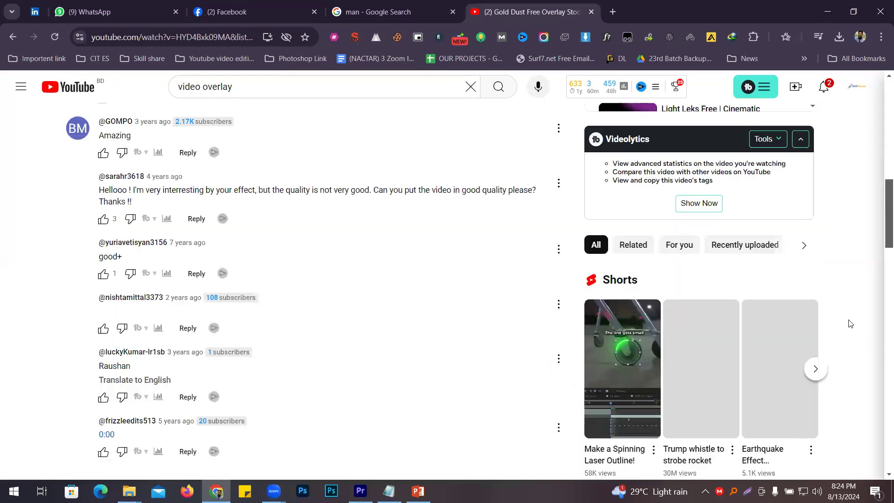
scroll(826, 299, "up", 12)
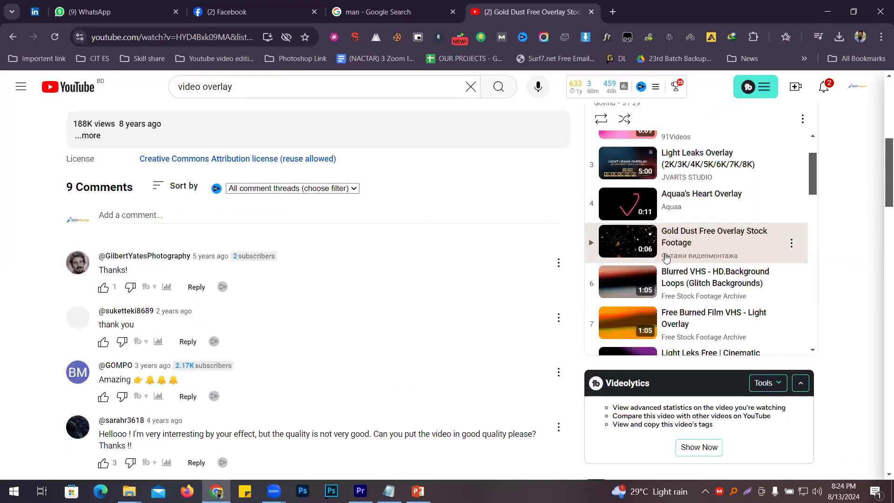
scroll(666, 257, "up", 2)
left_click(623, 190)
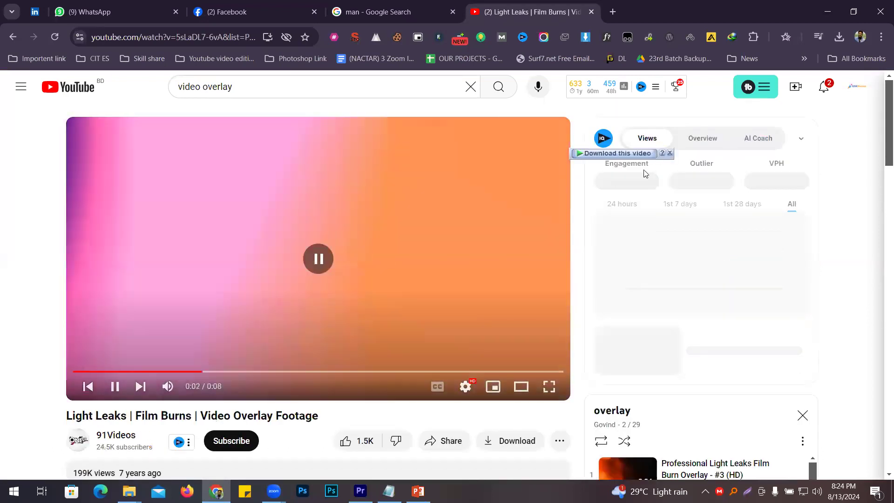
Download the light leaks video as a 720p HD MP4 into the Desktop edit folder with Internet Download Manager
left_click(617, 153)
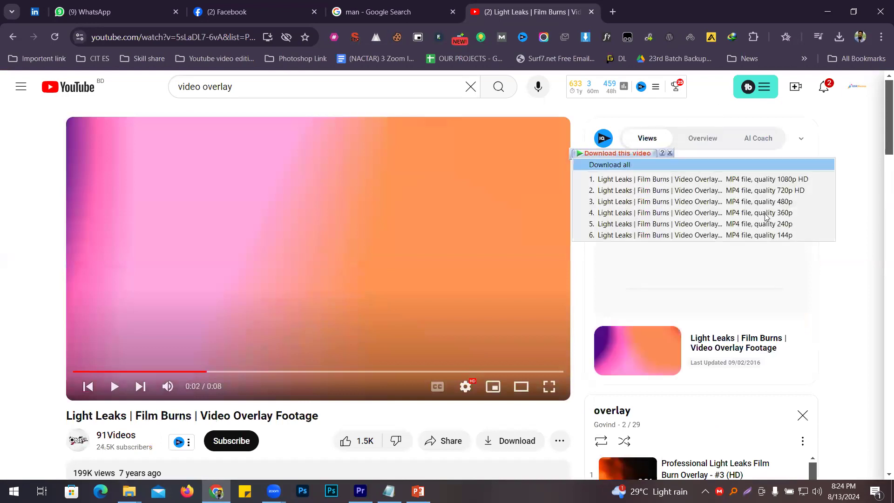
left_click(778, 191)
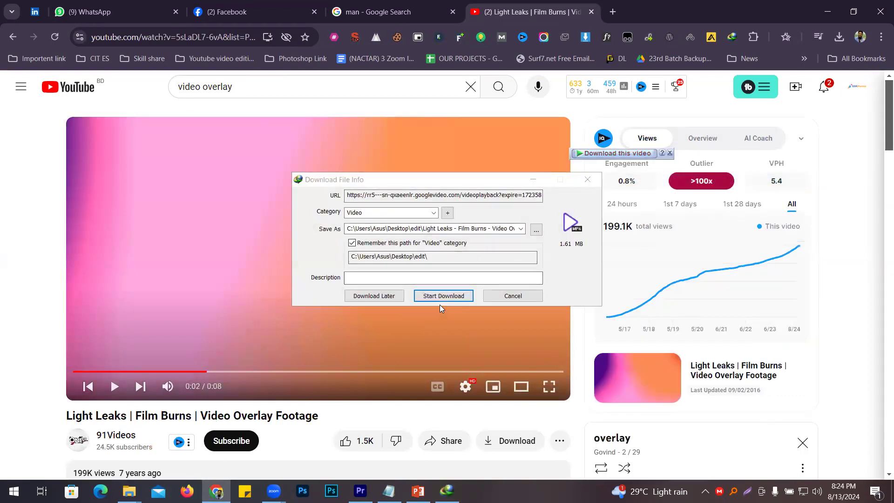
left_click(440, 295)
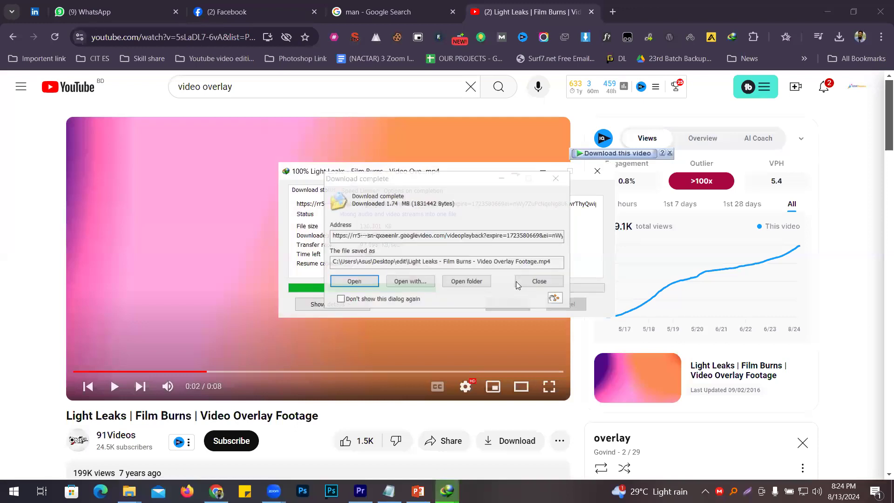
left_click(524, 282)
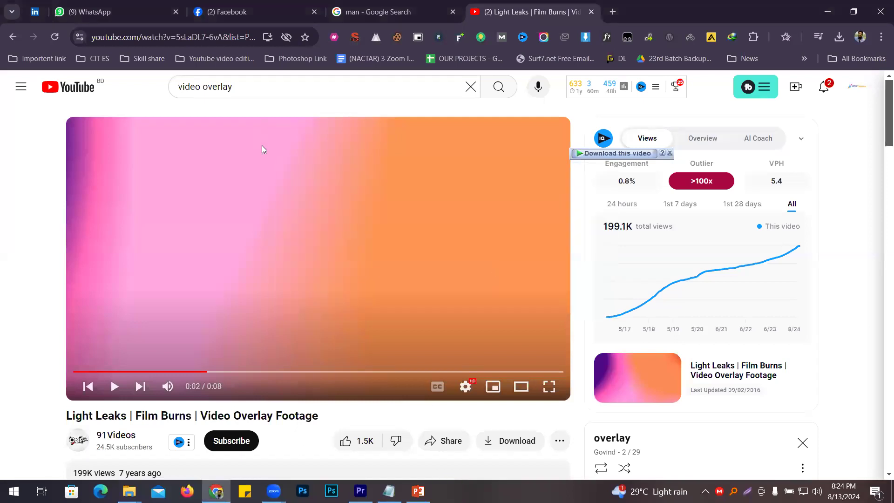
Import the downloaded Light Leaks - Film Burns video into the Premiere Pro project and place it on track V3 above the fire particles clip
key("alt+Tab")
double_click(329, 199)
left_click_drag(810, 222, 177, 345)
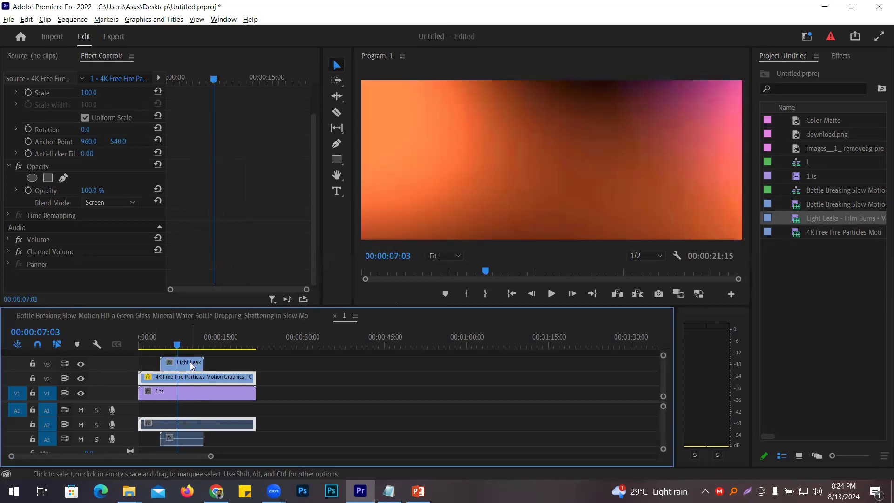
Try the Dissolve blend mode on the light leaks clip on V3
left_click(191, 366)
left_click_drag(313, 181, 314, 218)
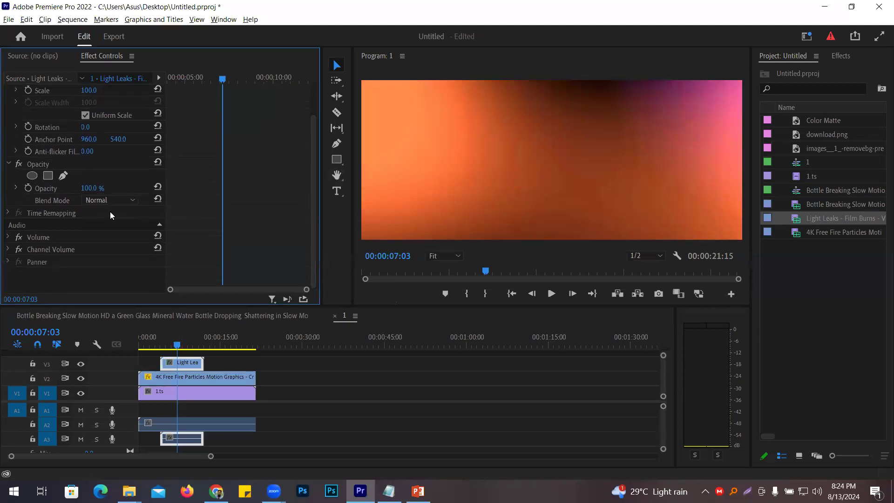
left_click(119, 199)
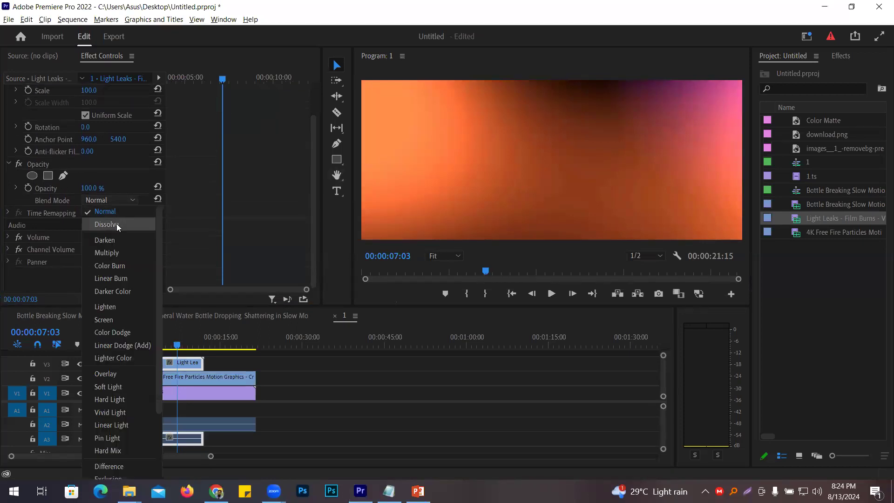
left_click(116, 225)
key("Down")
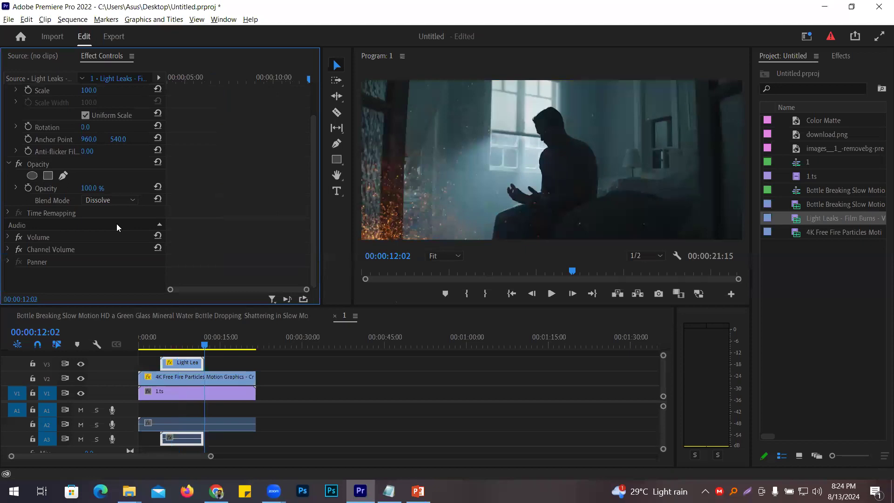
key("Up")
With the playhead over the light leaks clip, try the Darken, Multiply, Color Burn and Color Dodge blend modes in turn
left_click(176, 347)
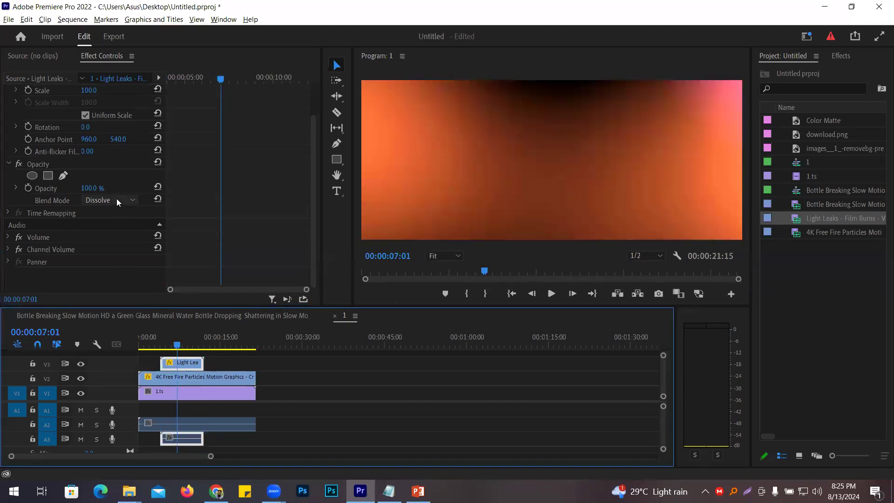
left_click(116, 199)
left_click(107, 226)
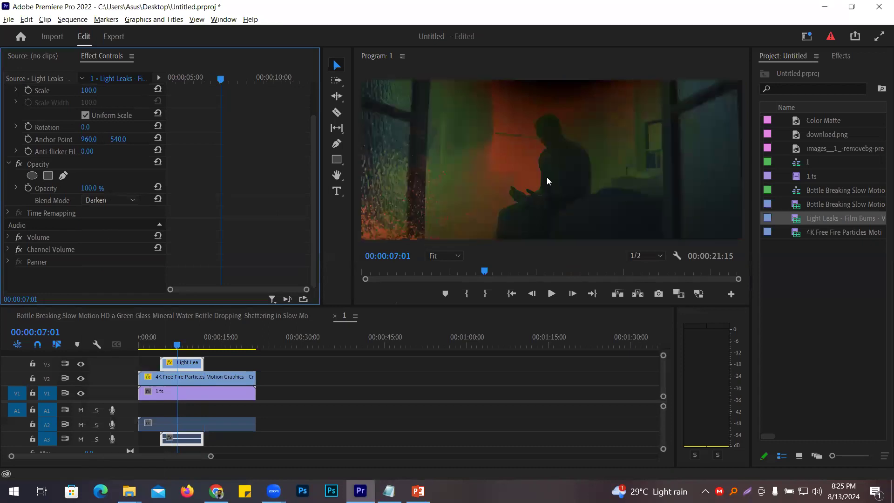
left_click(117, 201)
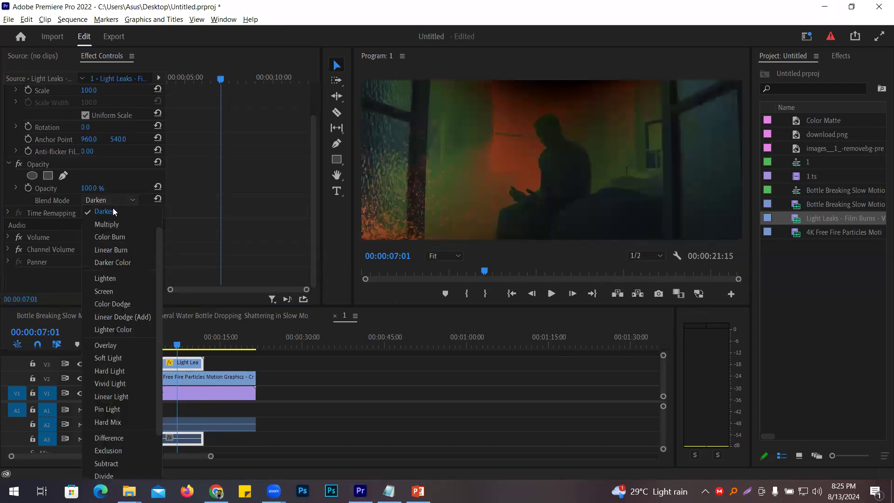
left_click(106, 227)
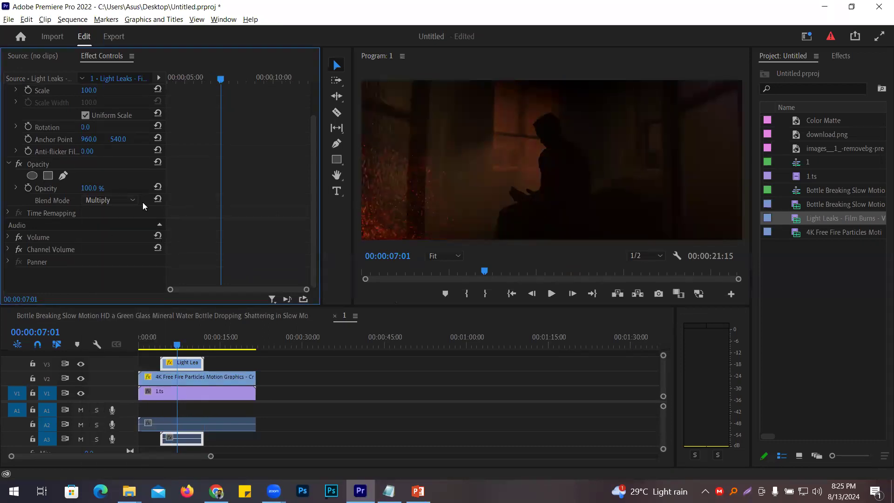
left_click(127, 197)
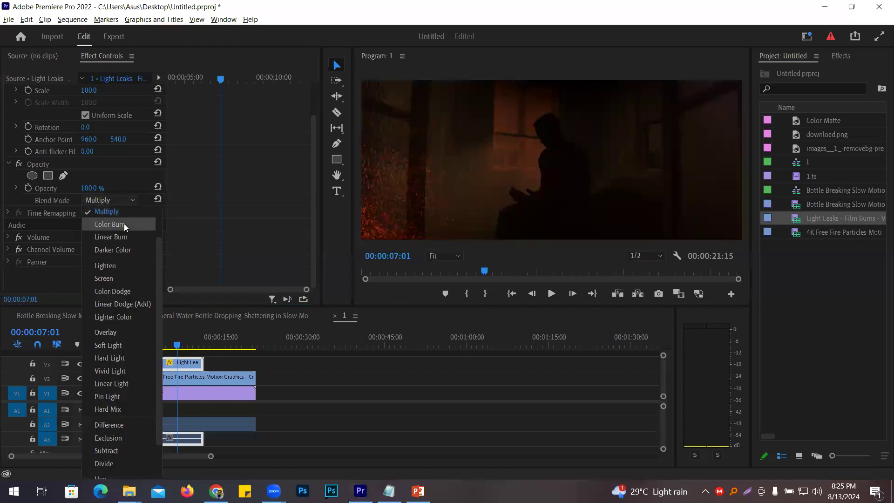
left_click(124, 223)
left_click(125, 198)
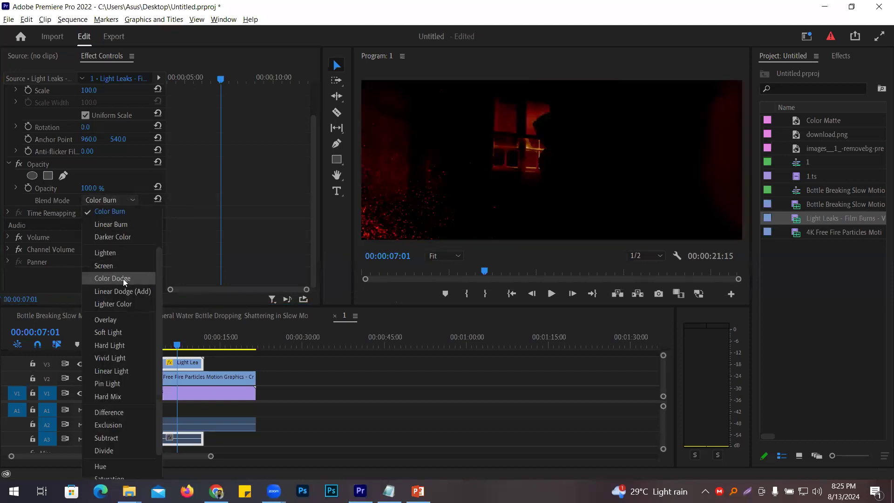
left_click(122, 279)
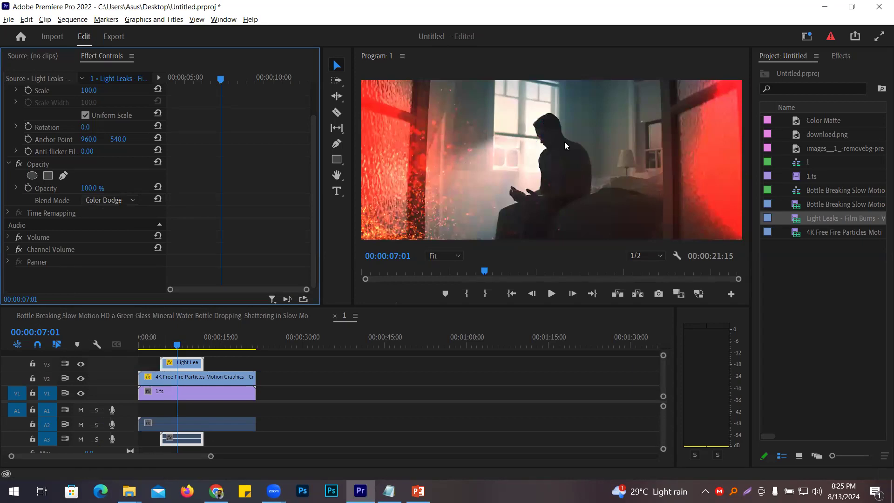
Set the light leaks clip's blend mode to Soft Light and play the sequence from just before the clip
left_click(108, 201)
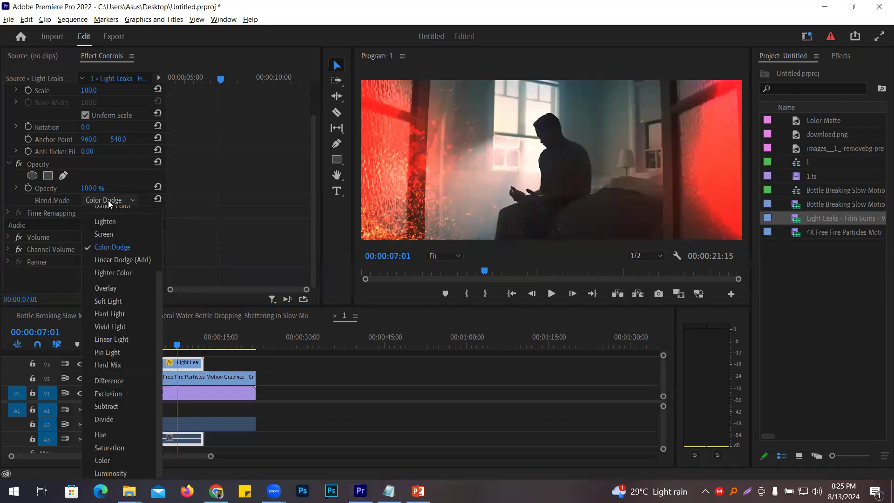
left_click(113, 302)
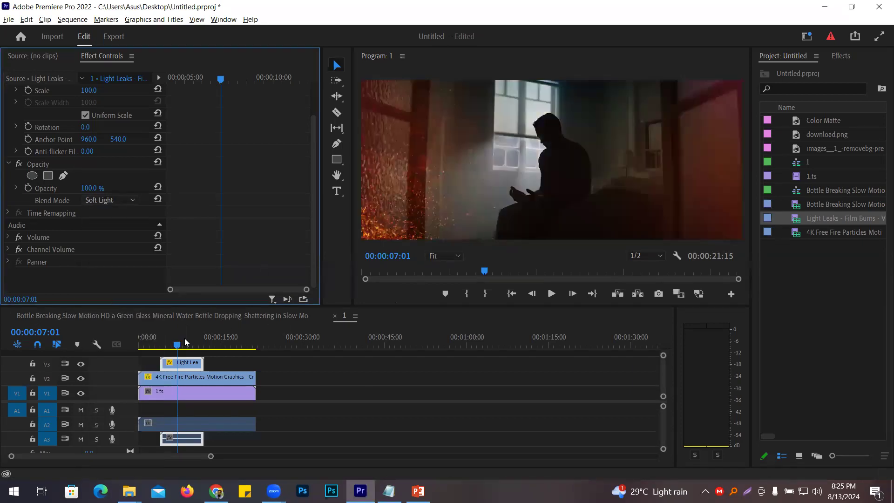
left_click(155, 345)
left_click(553, 293)
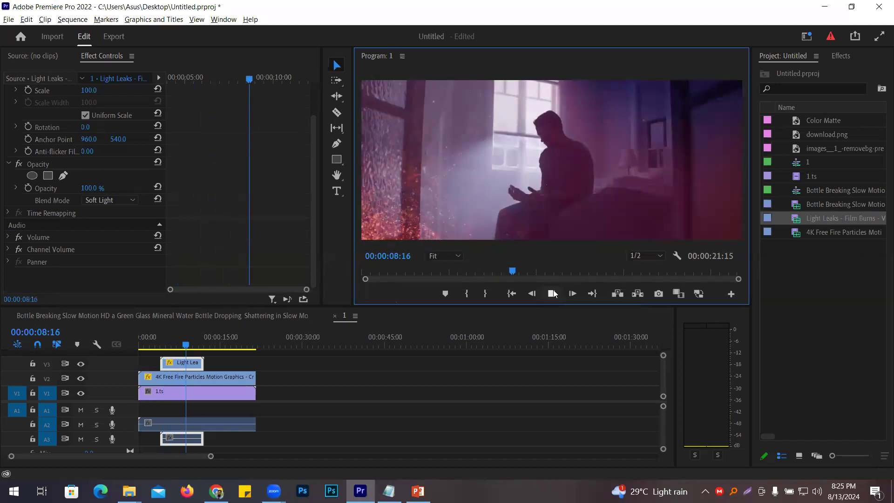
key("space")
Review the Soft Light overlay by playing the sequence through the light leaks clip in an enlarged program view
key("grave")
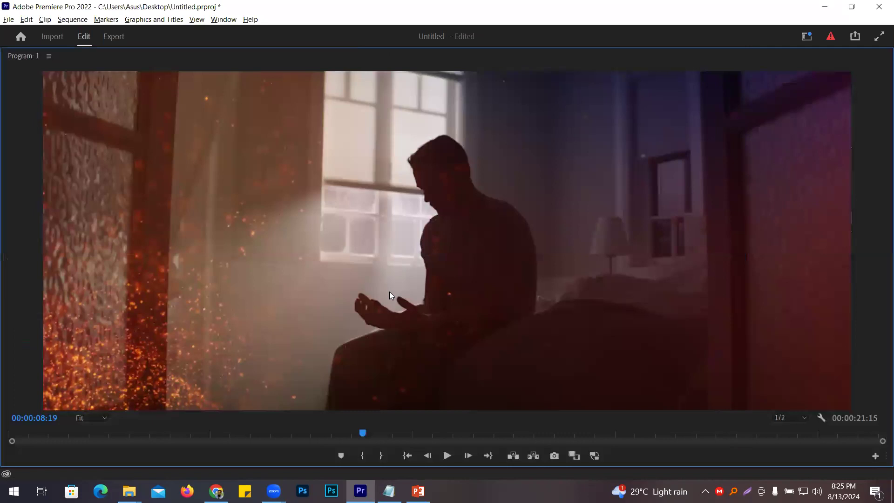
left_click_drag(179, 432, 156, 434)
key("space")
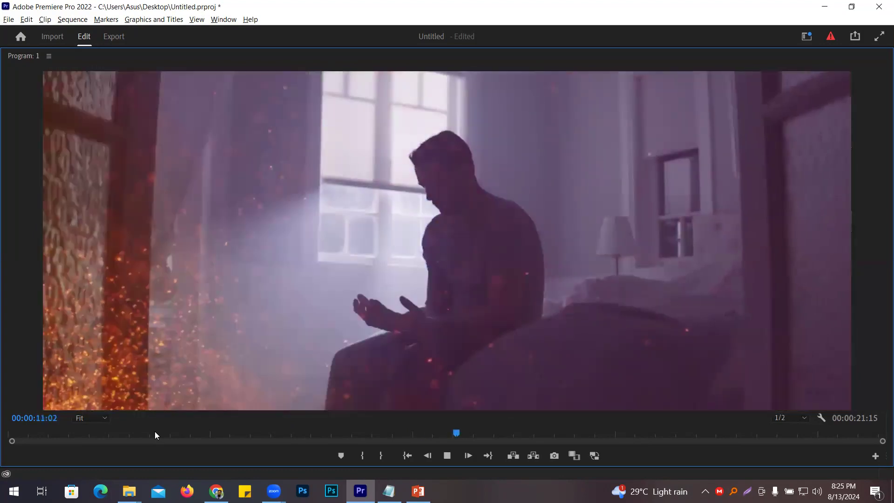
key("grave")
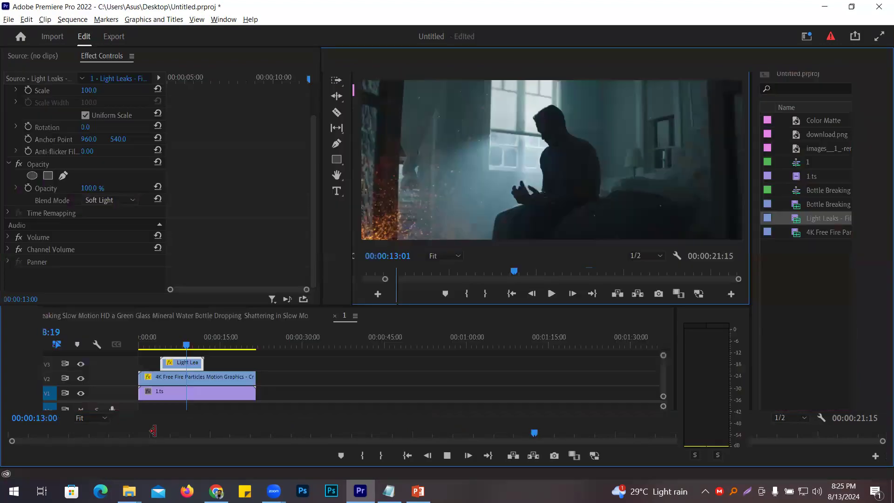
key("space")
Move the playhead to 00:00:04:14 to inspect the light leaks clip's Opacity settings, dismissing the Internet Download Manager purchase offer
mouse_move(167, 348)
left_mouse_down()
mouse_move(192, 356)
mouse_move(175, 356)
left_mouse_up()
left_click(561, 210)
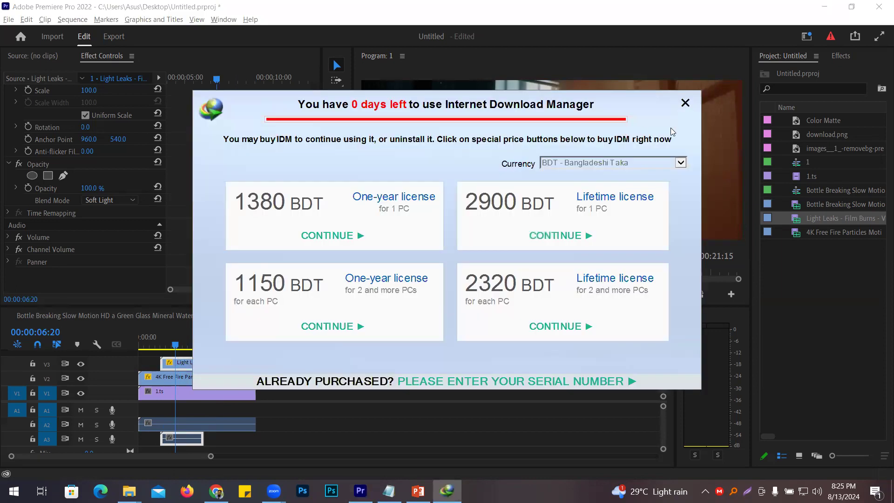
key("Escape")
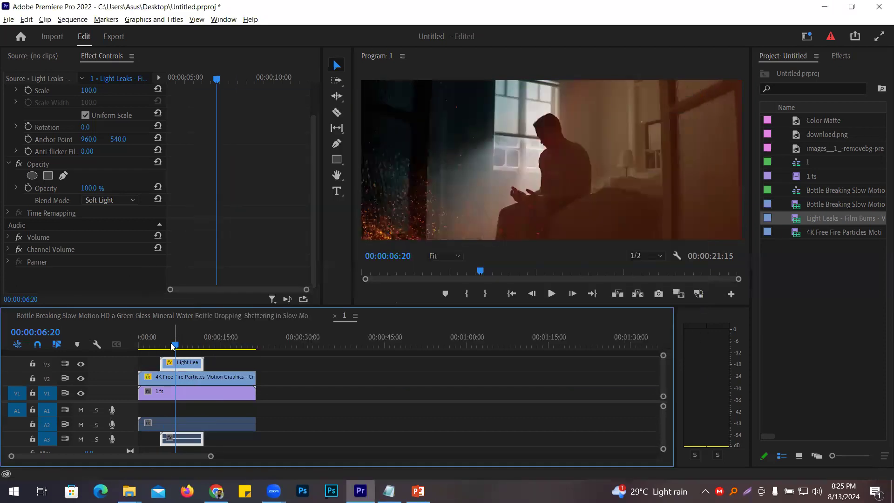
left_click_drag(171, 346, 163, 345)
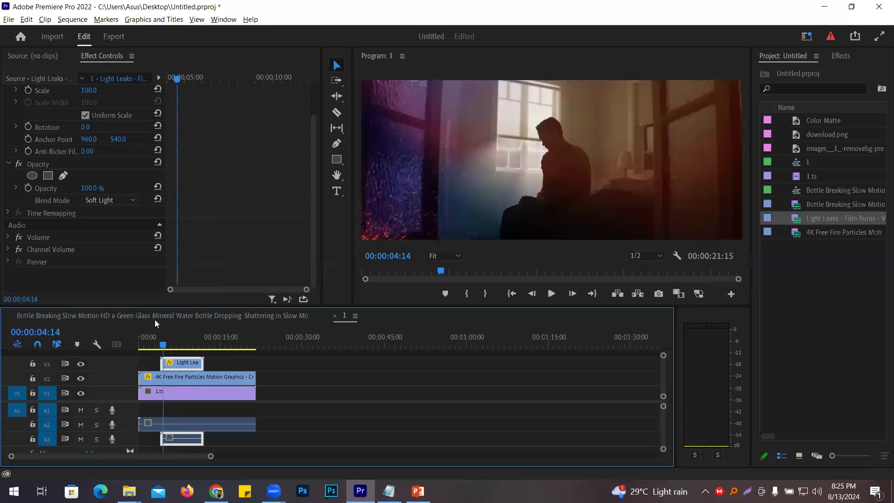
left_click(37, 167)
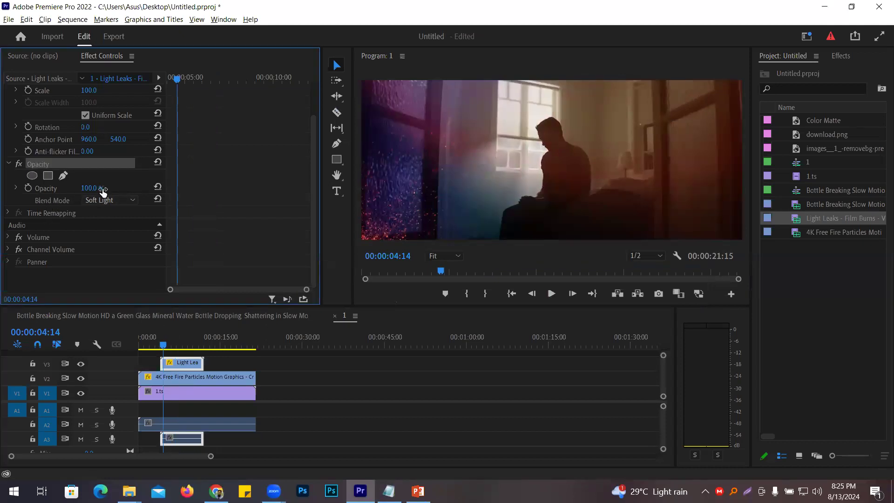
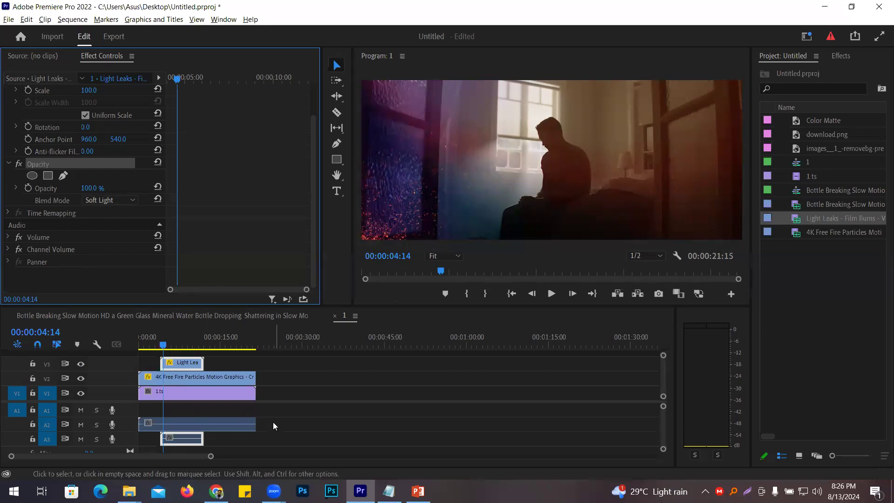
Delete the light leaks clip and its audio from the sequence
left_click(194, 443)
key("Delete")
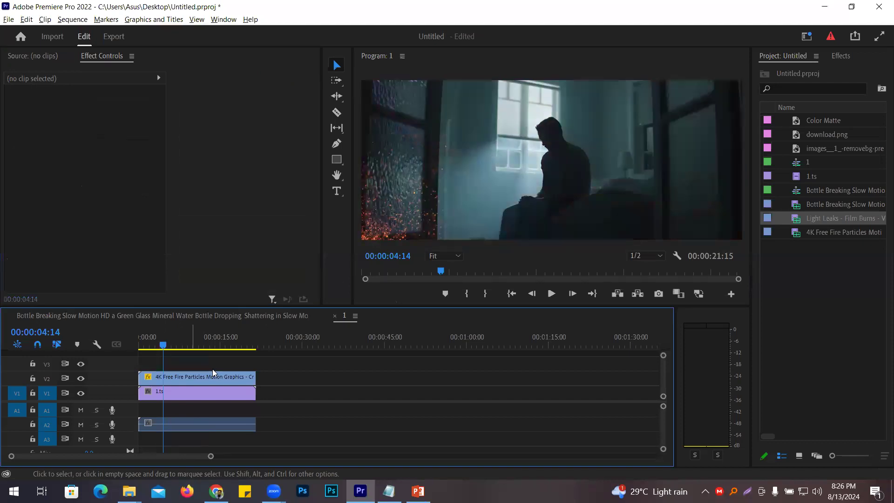
Delete the fire particles clip and its audio from the sequence, return the playhead to 00:00:00:00, and show the effects library
left_click(217, 378)
key("Delete")
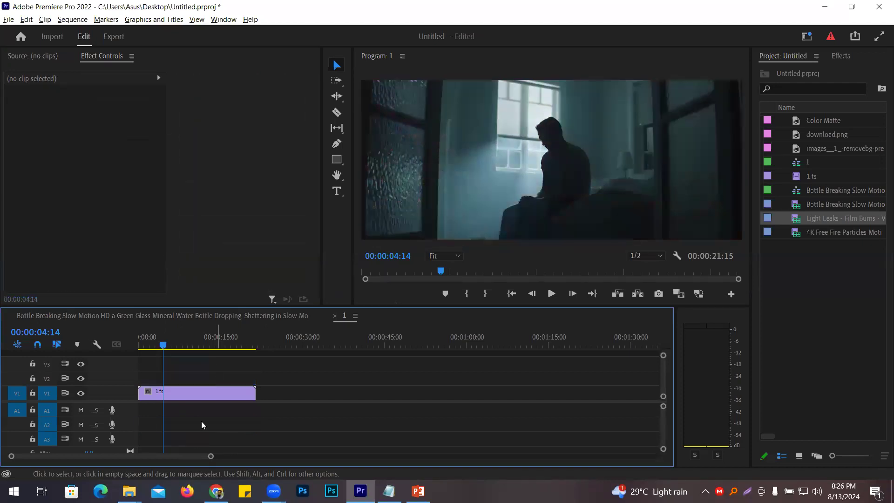
left_click_drag(163, 345, 107, 353)
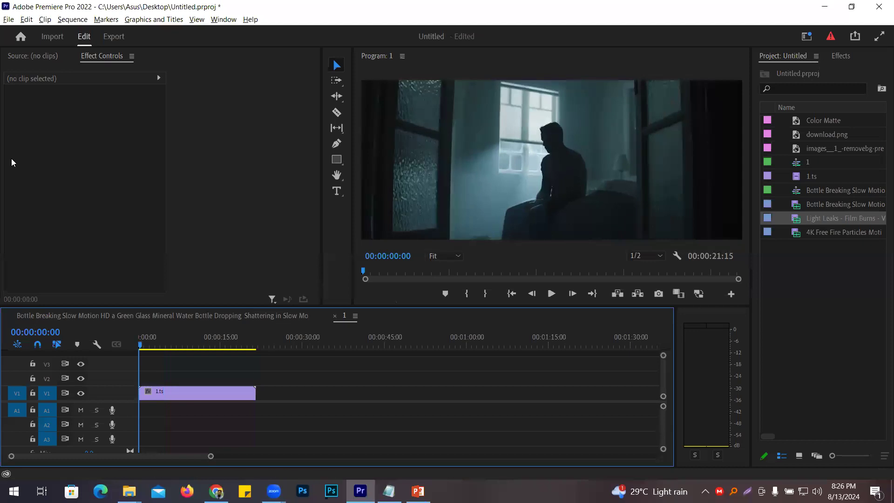
left_click(846, 58)
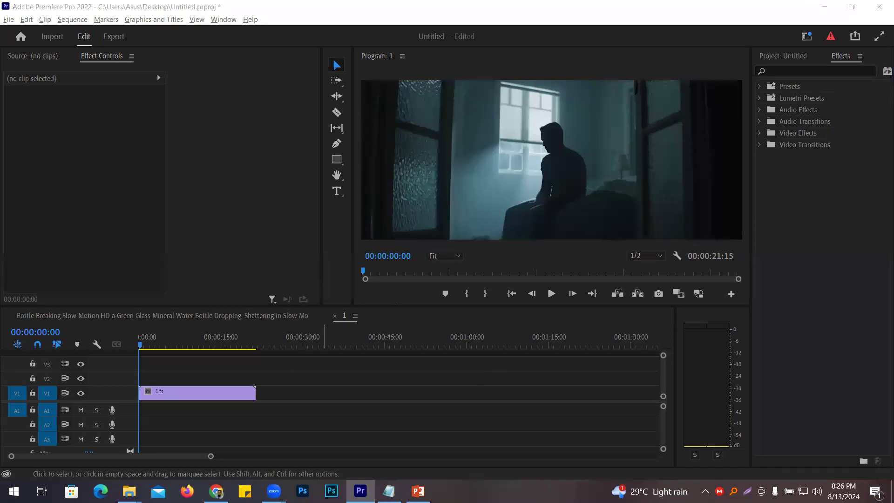
Switch to Chrome and open the stock footage section of artlist.io
left_click(216, 491)
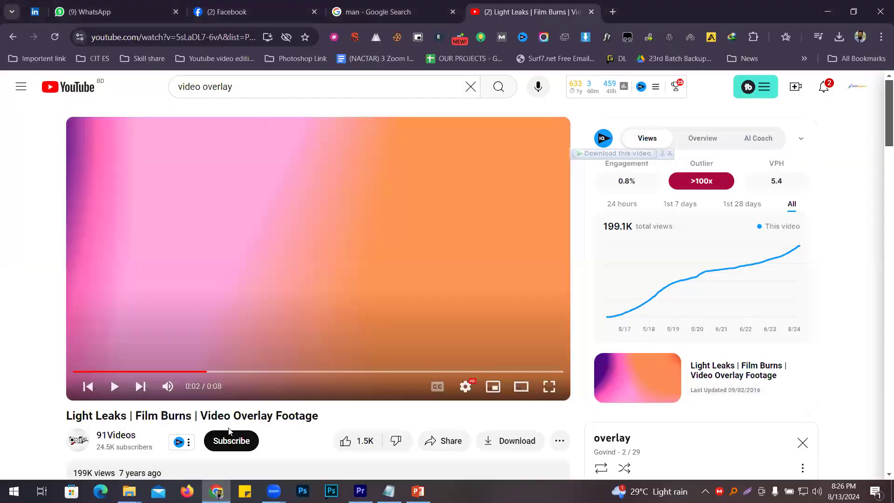
left_click(220, 37)
type("artlist.io")
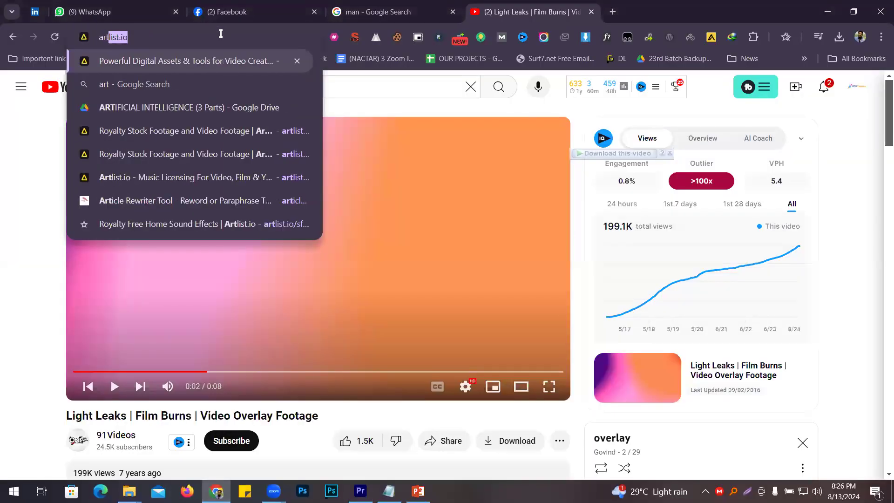
key("Return")
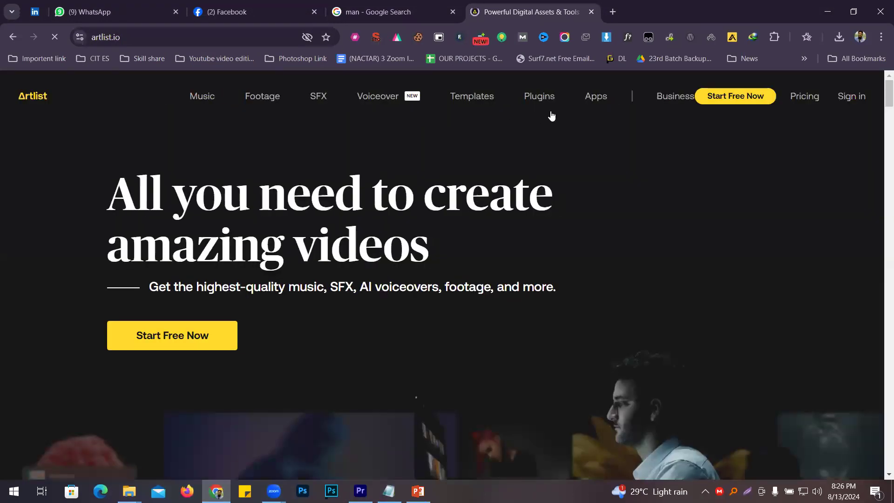
left_click(267, 97)
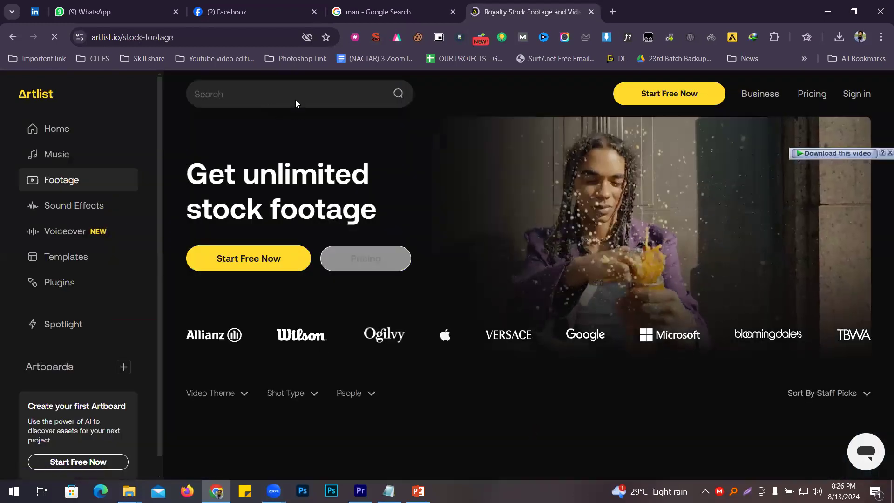
Search Artlist's footage for "video overlay" and browse the resulting overlay clips
left_click(296, 96)
type("video ove")
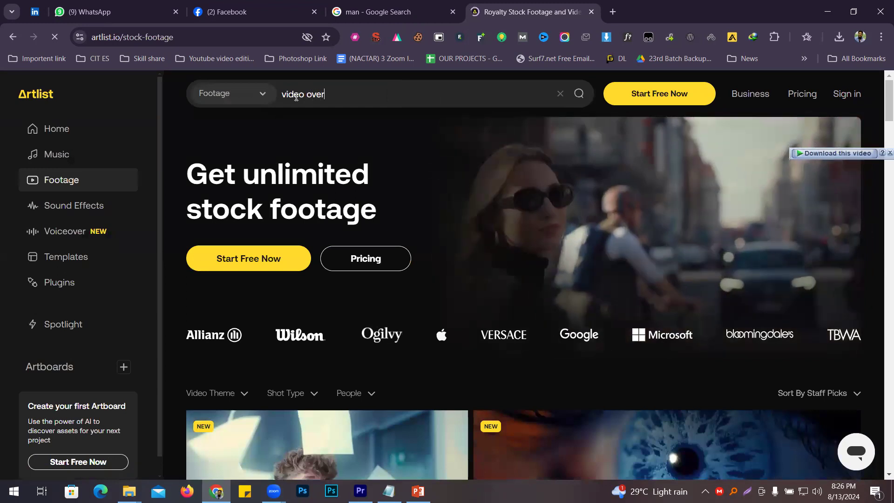
type("rl")
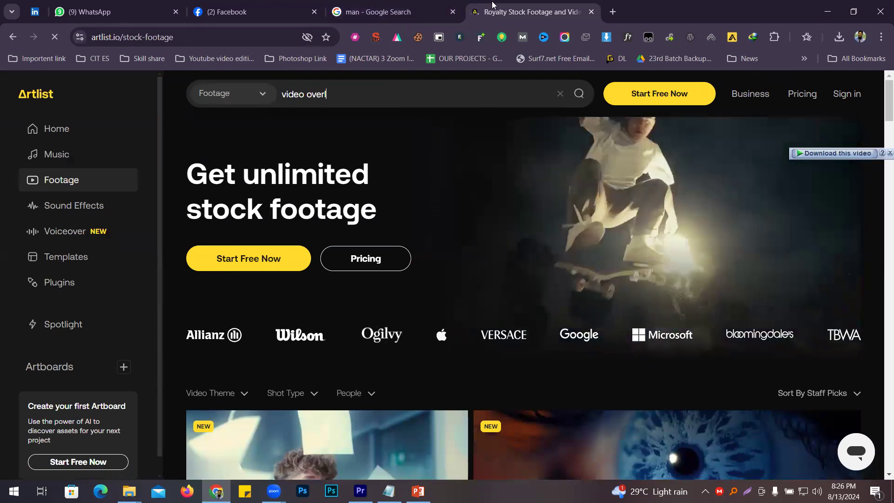
type("ay")
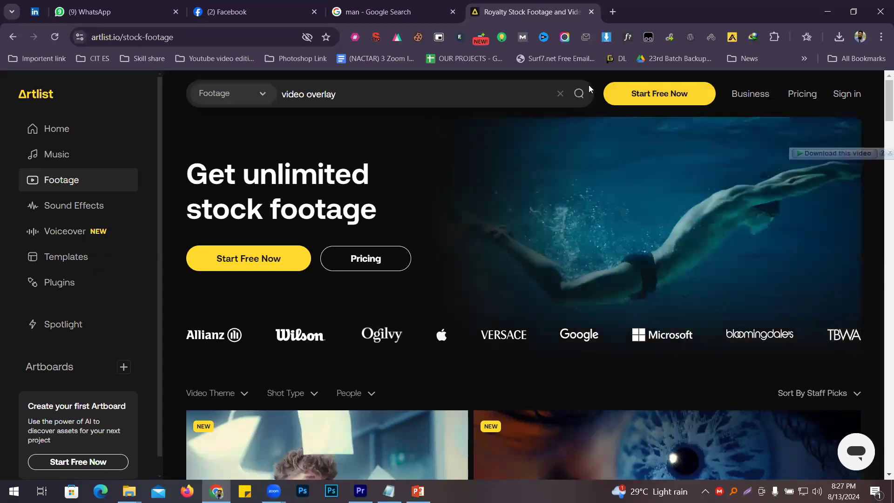
left_click(579, 94)
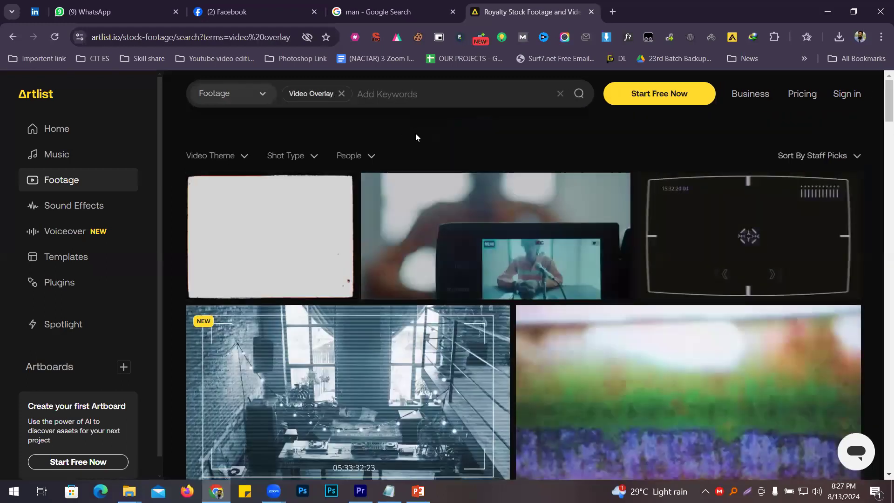
scroll(521, 256, "down", 5)
scroll(536, 259, "down", 10)
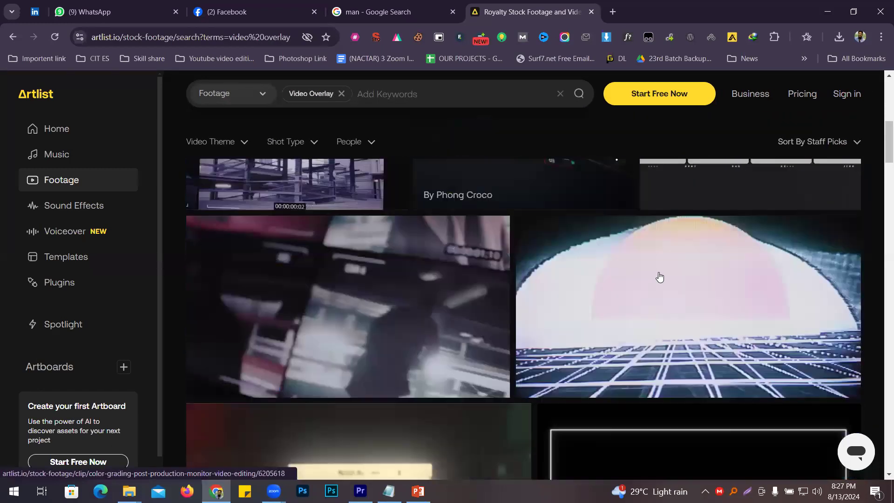
scroll(506, 377, "down", 6)
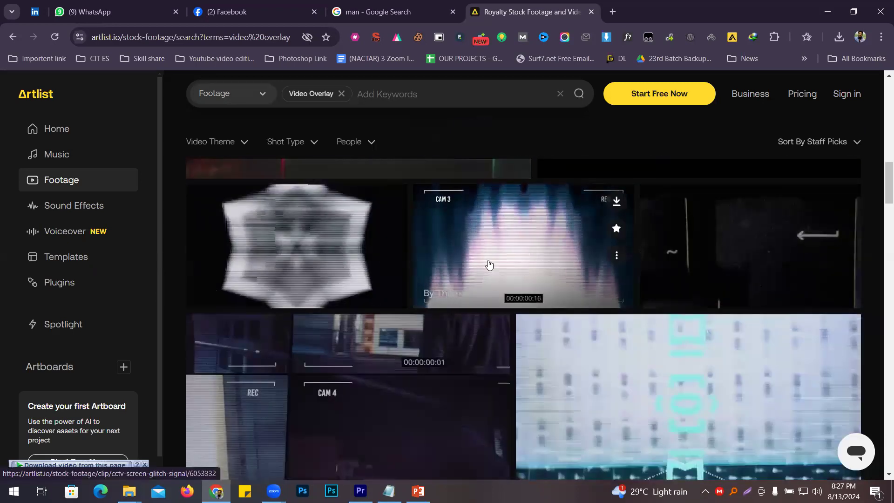
scroll(517, 247, "down", 4)
scroll(517, 247, "down", 3)
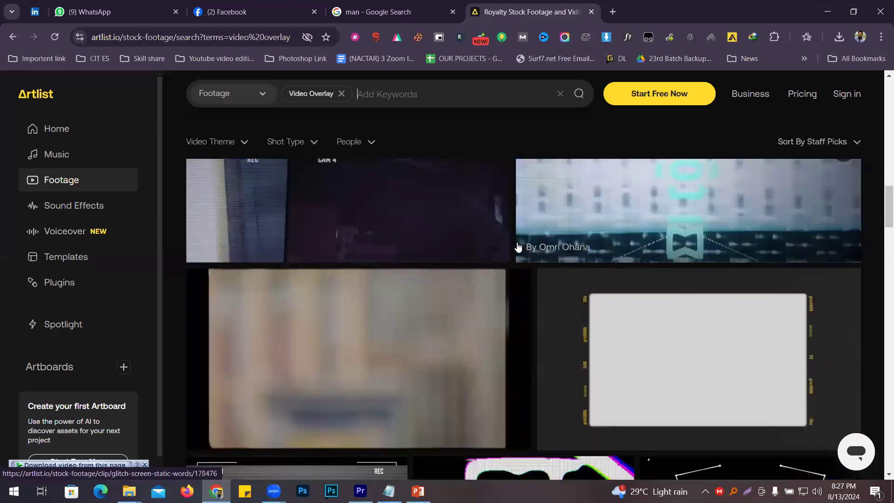
scroll(712, 245, "down", 4)
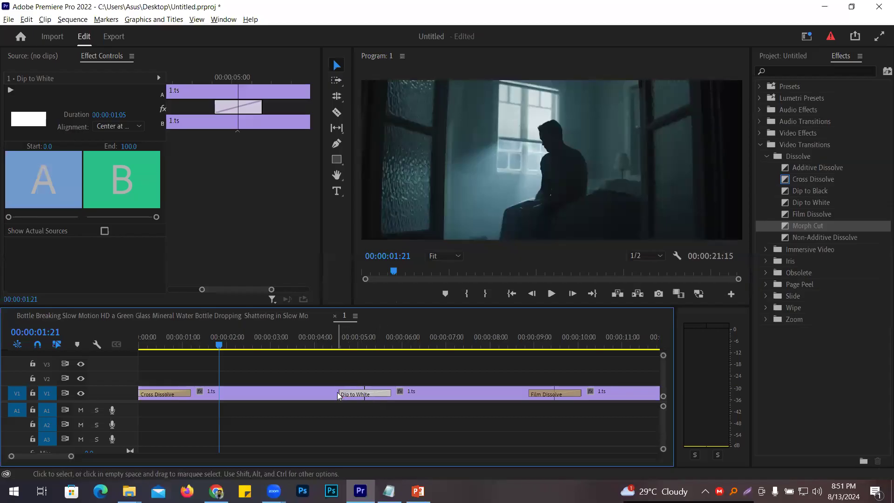
In Premiere Pro, stretch the Dip to White transition to 00:00:03:03, and shorten it to 00:00:00:12 on the timeline
left_click_drag(344, 394, 301, 387)
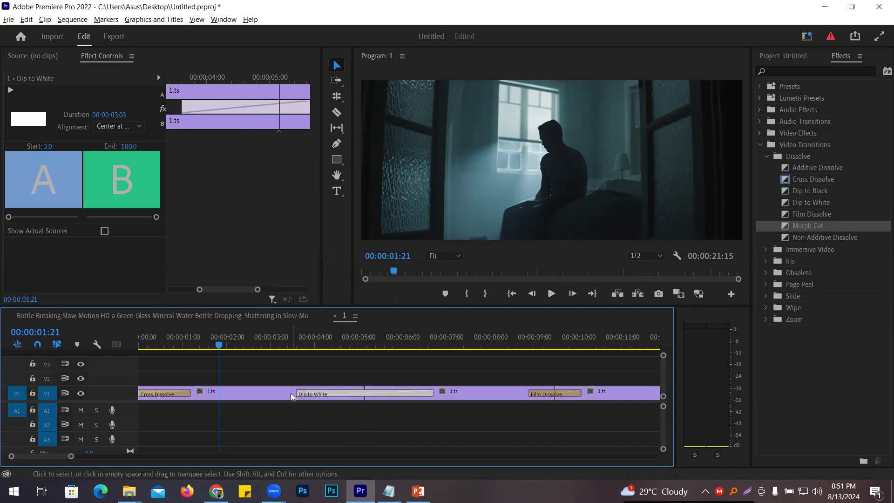
left_click_drag(309, 393, 360, 400)
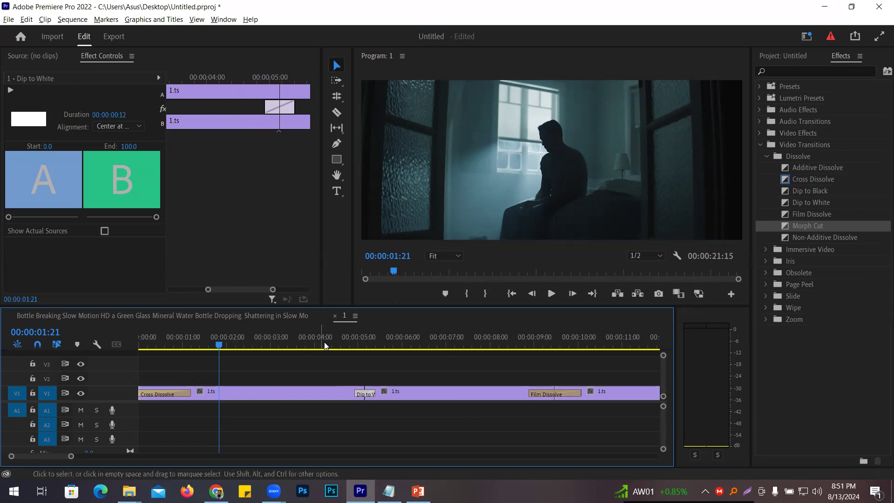
Switch to Chrome and open unsplash.com in a new tab
left_click(216, 491)
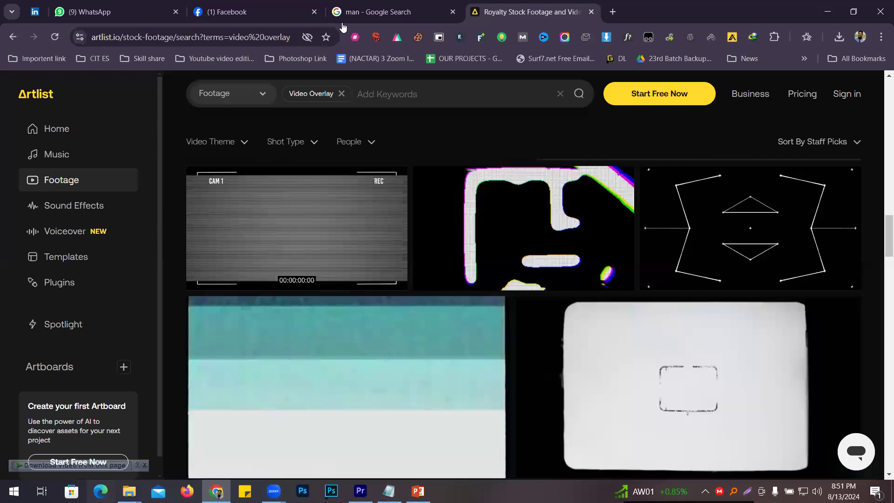
key("ctrl+t")
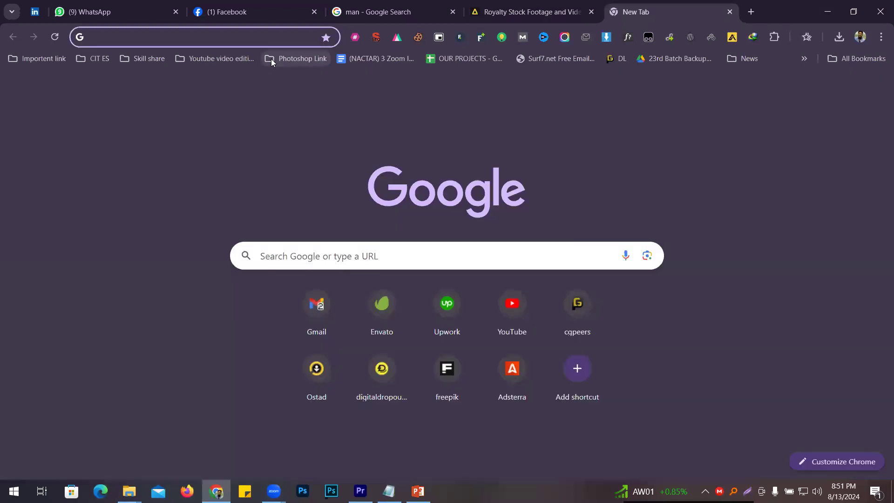
type("un")
key("Return")
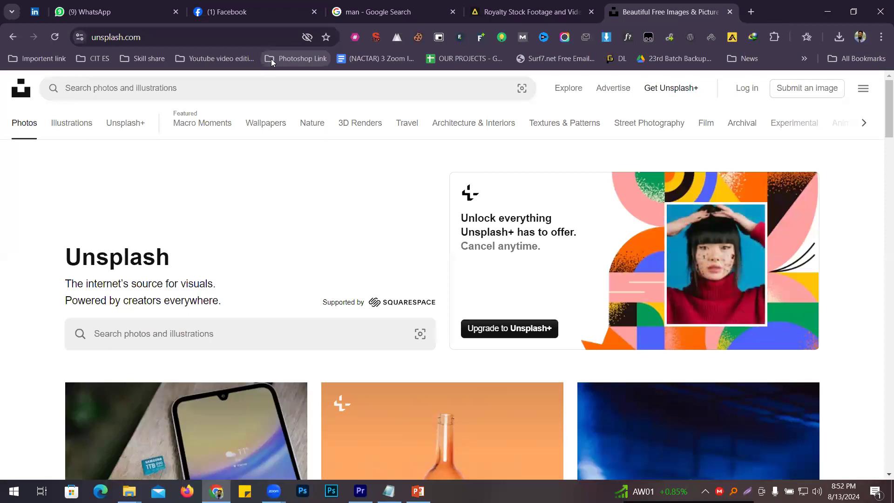
Search Unsplash for "natural background" photos
left_click(228, 93)
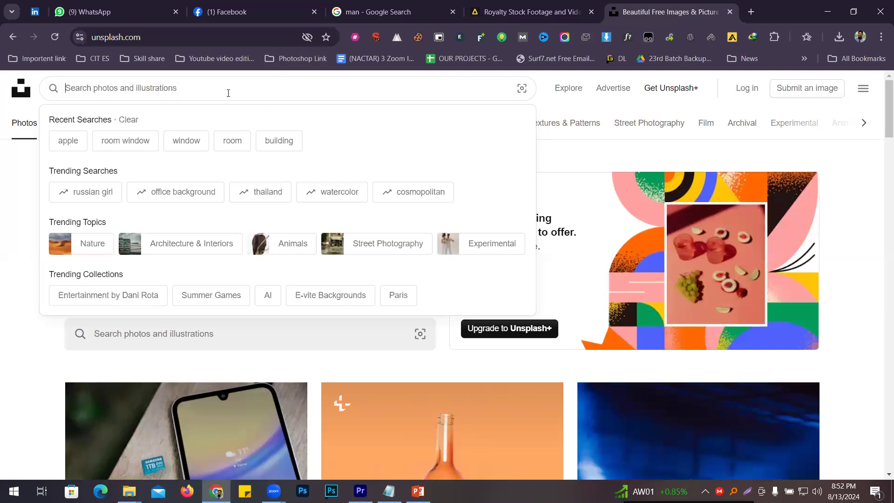
type("natural")
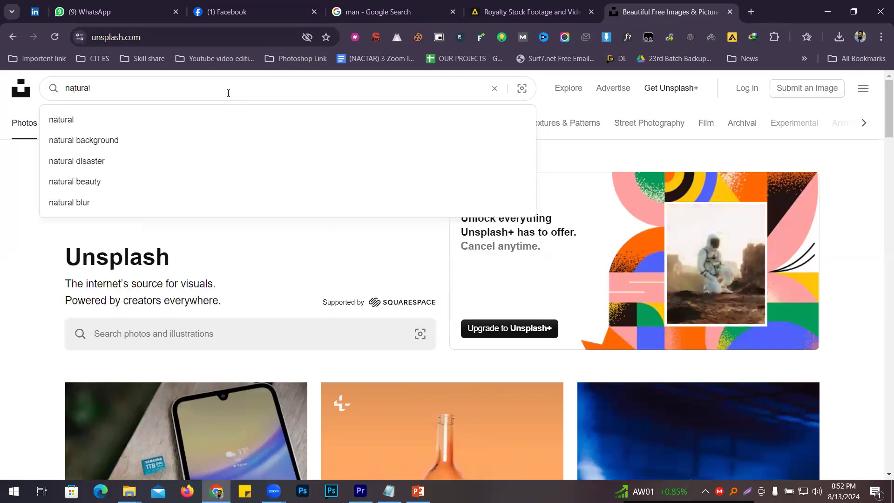
left_click(136, 142)
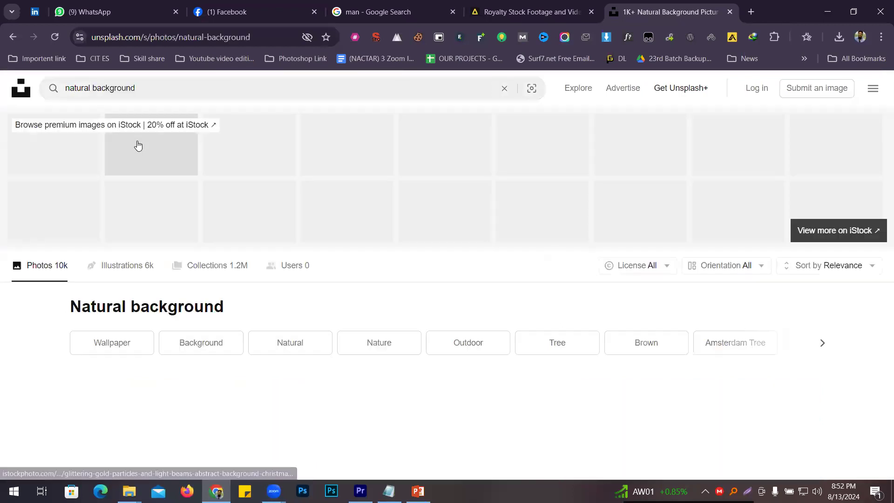
Filter the natural background photos to Landscape orientation and the Free license
scroll(270, 267, "down", 3)
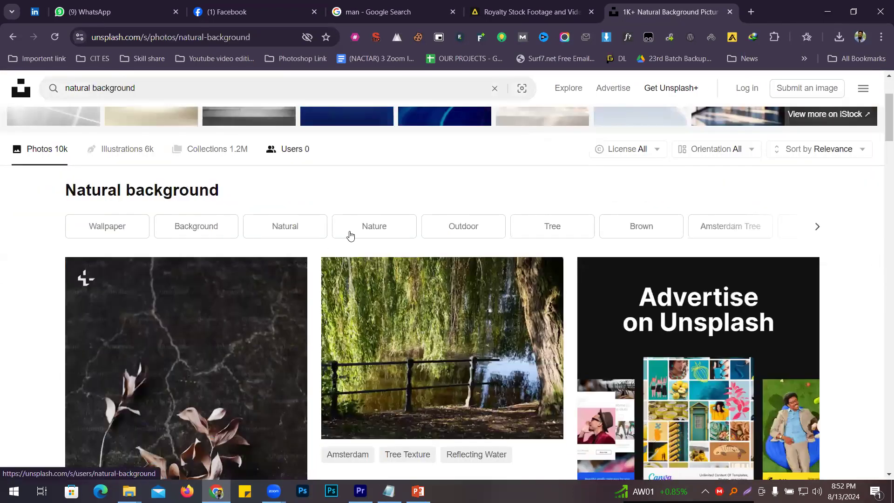
scroll(465, 242, "up", 1)
left_click(720, 209)
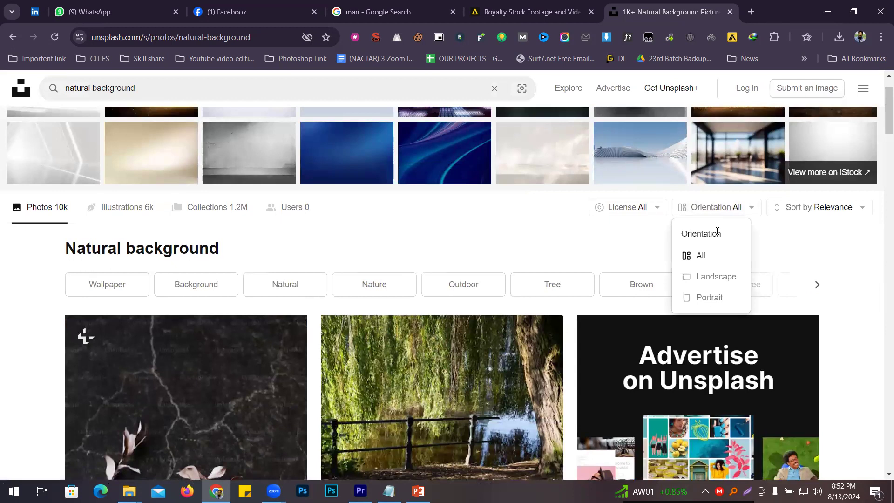
left_click(698, 276)
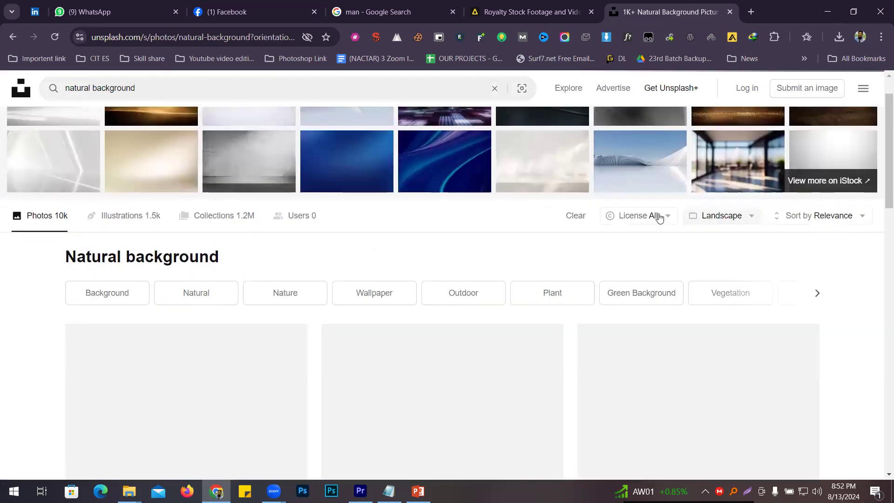
left_click(660, 148)
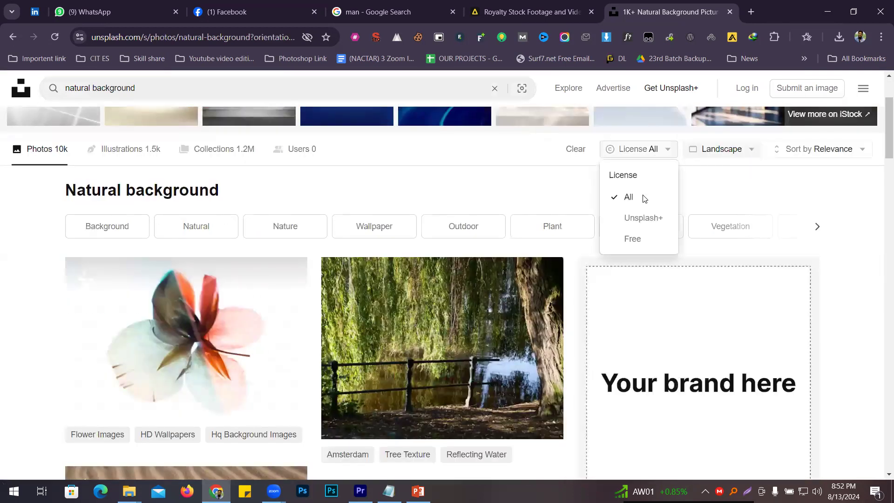
left_click(633, 239)
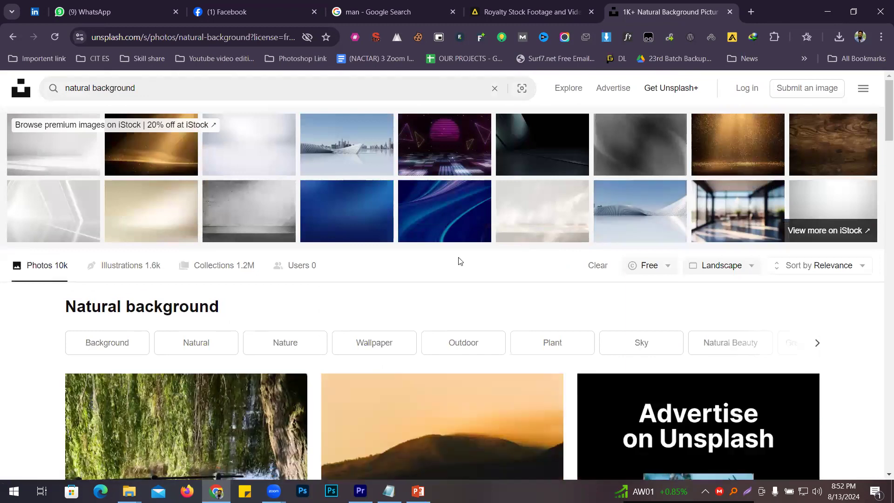
Open the wooden sailing boat photo from the filtered results and highlight the Unsplash domain in its web address
scroll(473, 289, "down", 8)
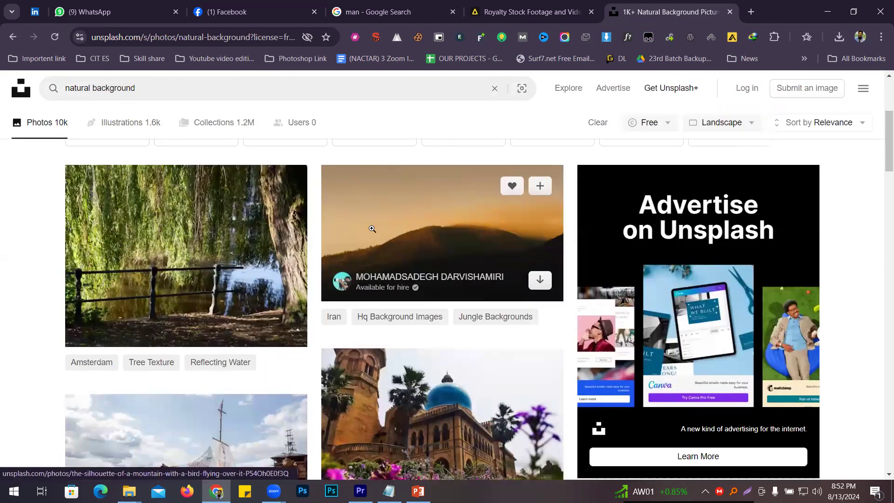
scroll(371, 228, "down", 4)
scroll(226, 311, "up", 2)
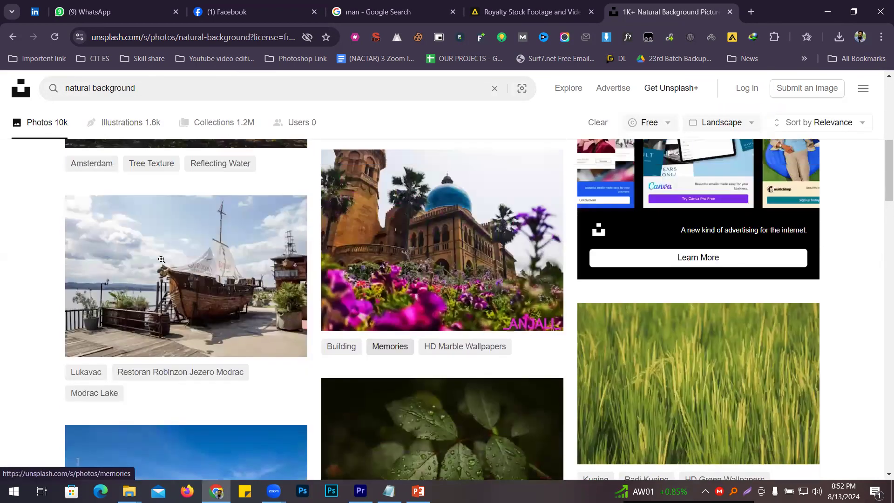
left_click(225, 311)
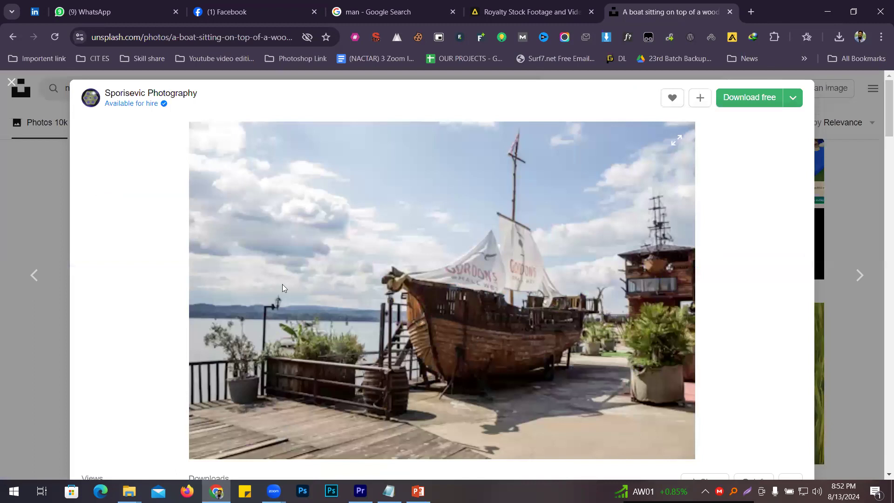
double_click(132, 38)
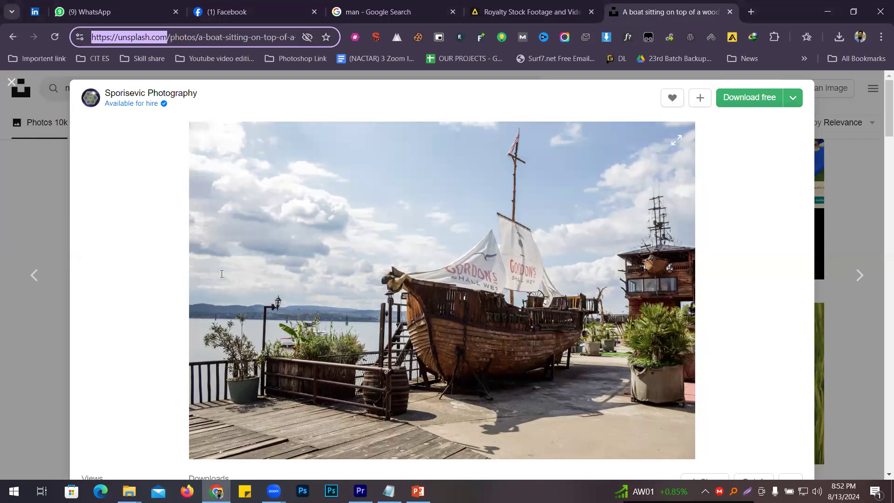
Start downloading the wooden sailing boat photo and create a folder named Images inside the desktop's "1- images" folder as its destination
left_click(759, 100)
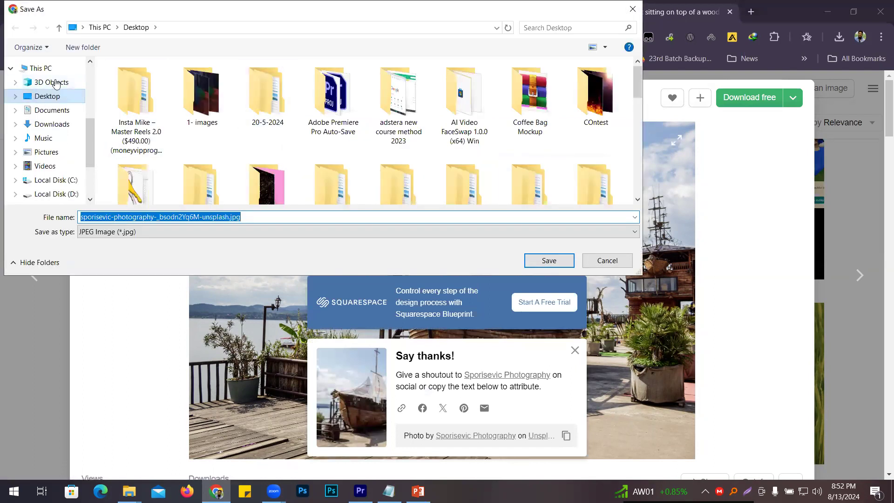
double_click(198, 109)
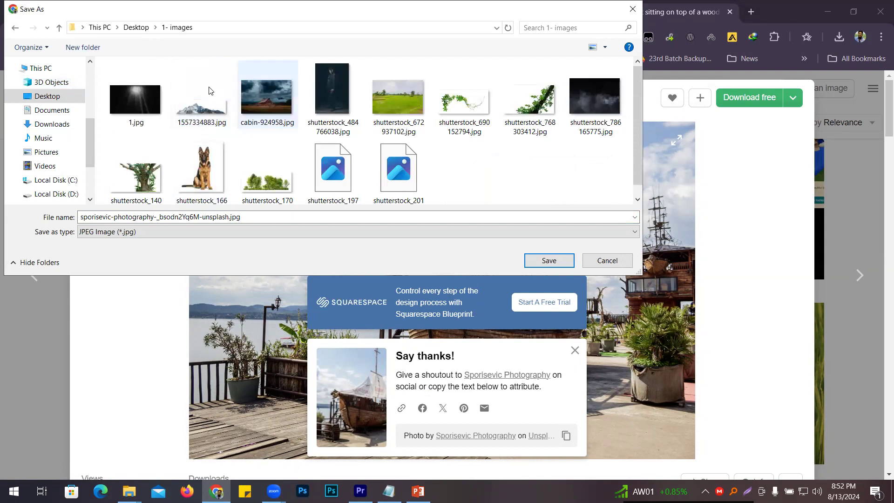
left_click(79, 48)
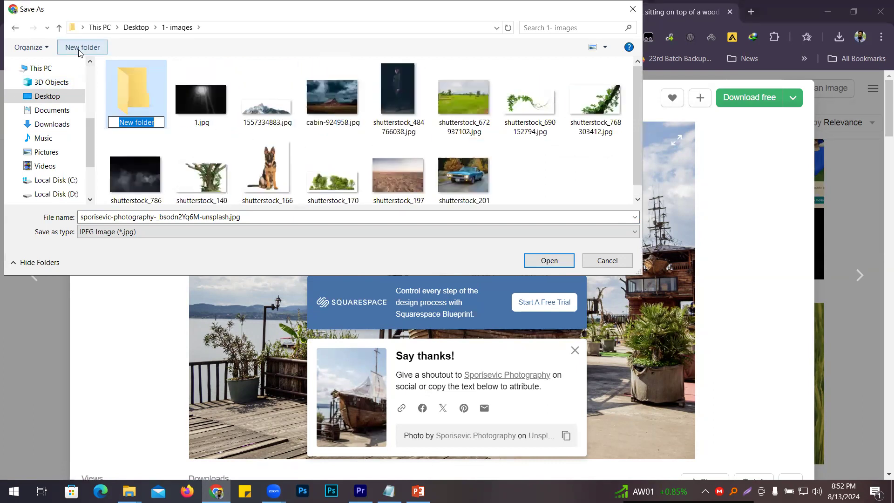
type("Images")
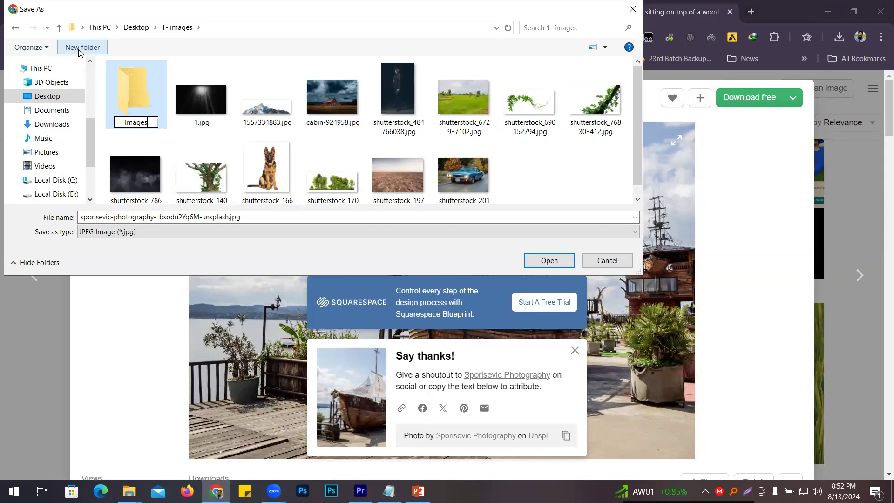
key("Return")
key("Return")
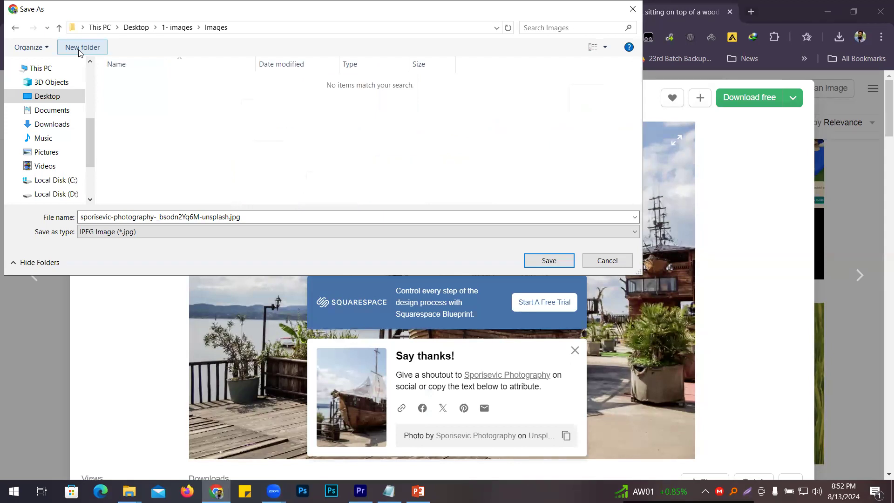
Save the sailing boat photo as 1 in the new Images folder
left_click(180, 217)
key("ctrl+a")
type("1")
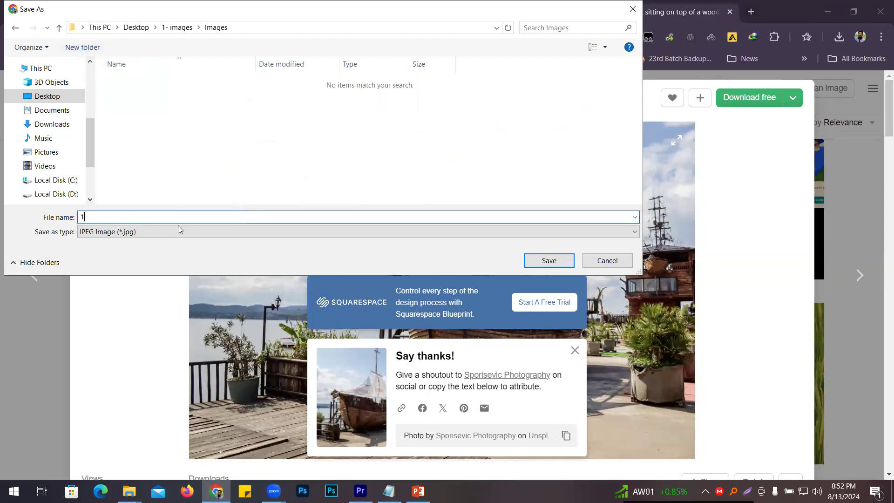
key("Return")
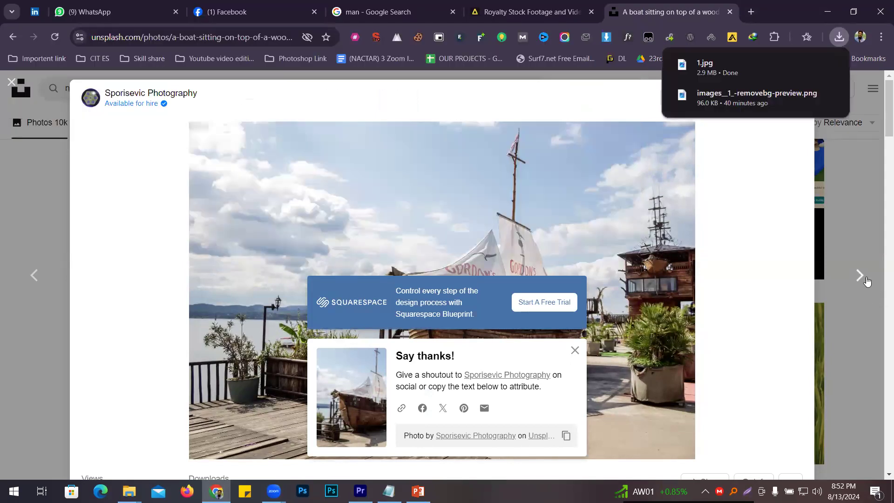
Find the orange sunset photo with dark clouds in the results and download it to the Images folder as 2
left_click(862, 278)
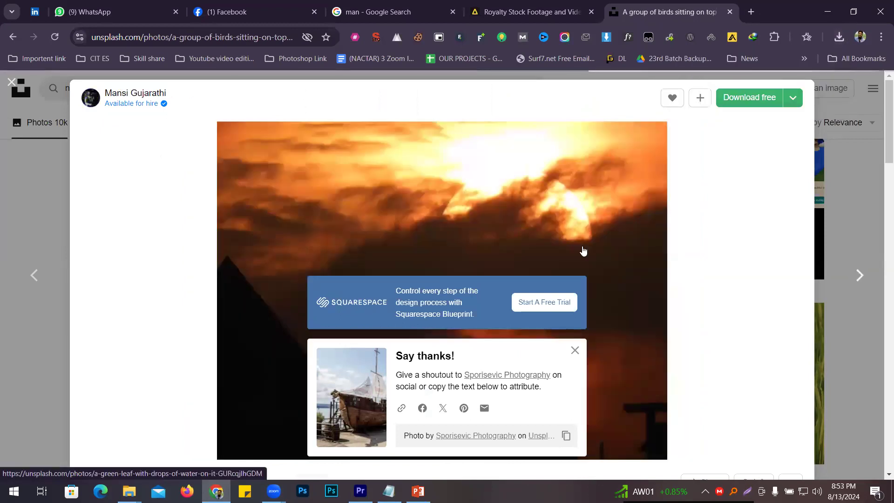
key("Escape")
scroll(720, 201, "down", 10)
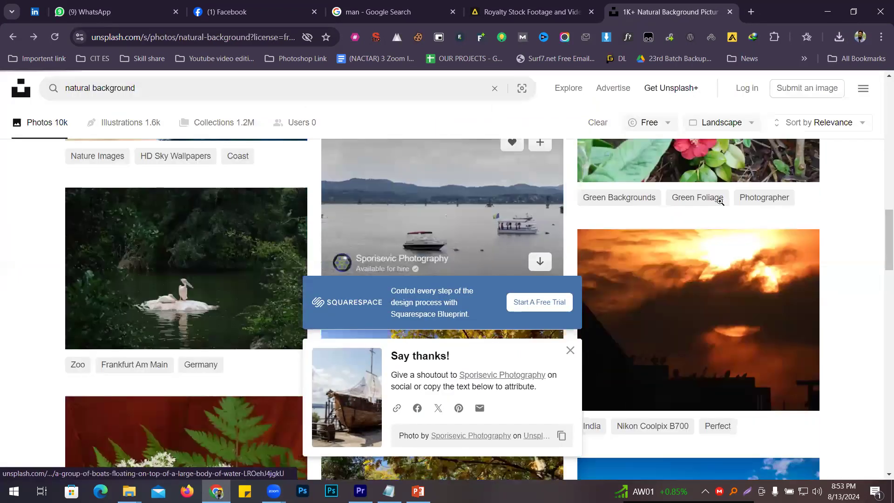
scroll(720, 201, "down", 2)
left_click(600, 203)
left_click(760, 97)
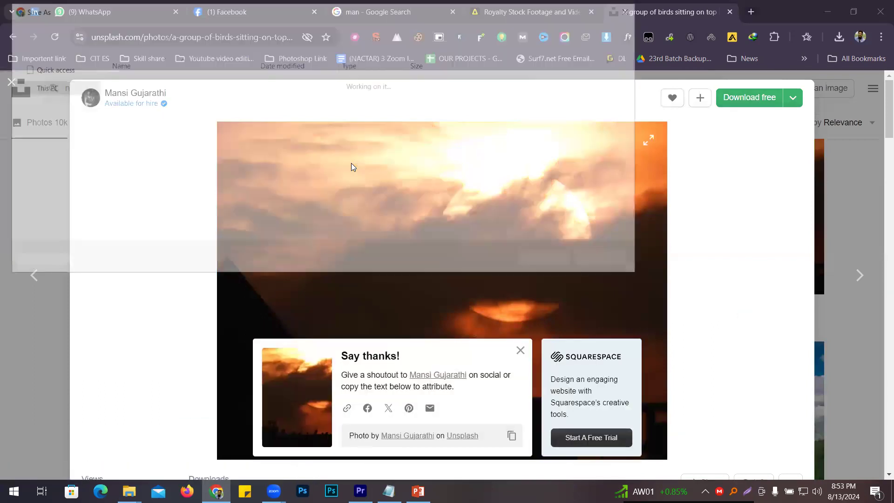
type("2")
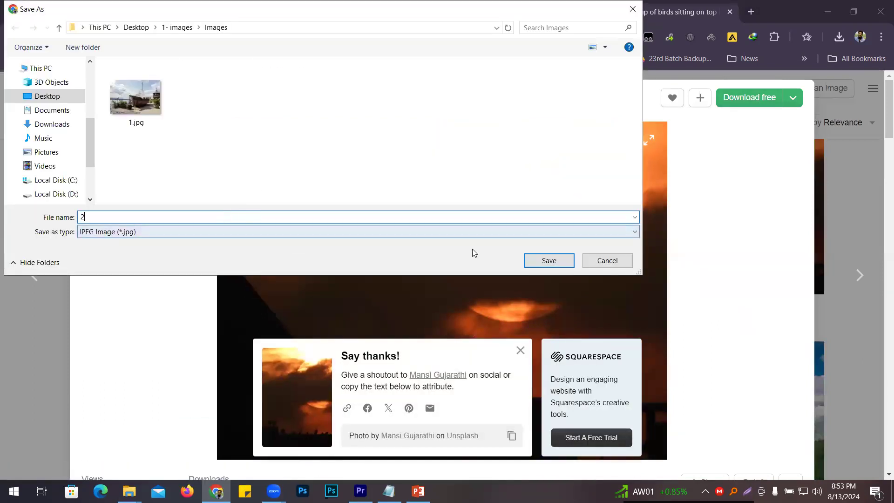
left_click(549, 260)
key("Escape")
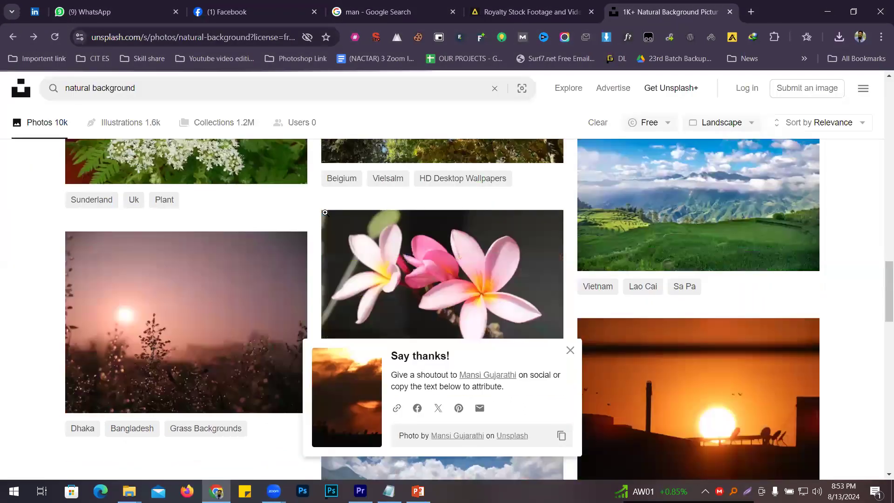
Download the photo of the cable car above the lake to the Images folder as 3, and close its preview
scroll(325, 213, "down", 10)
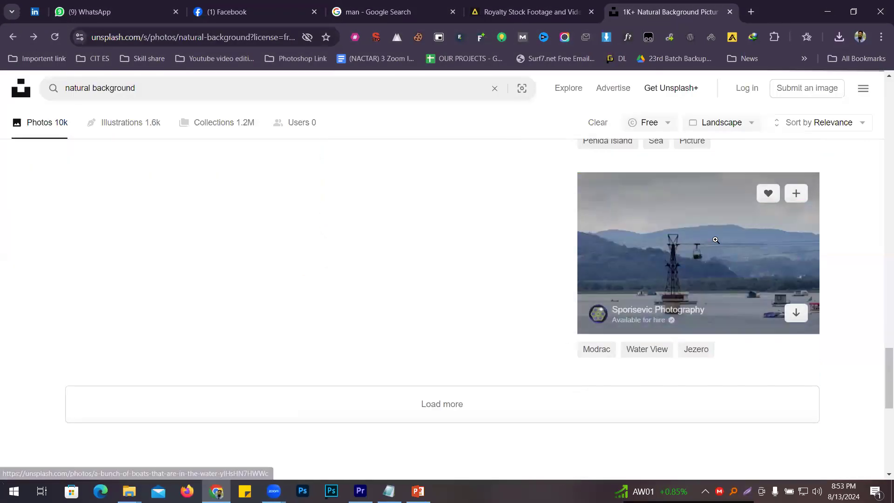
left_click(716, 240)
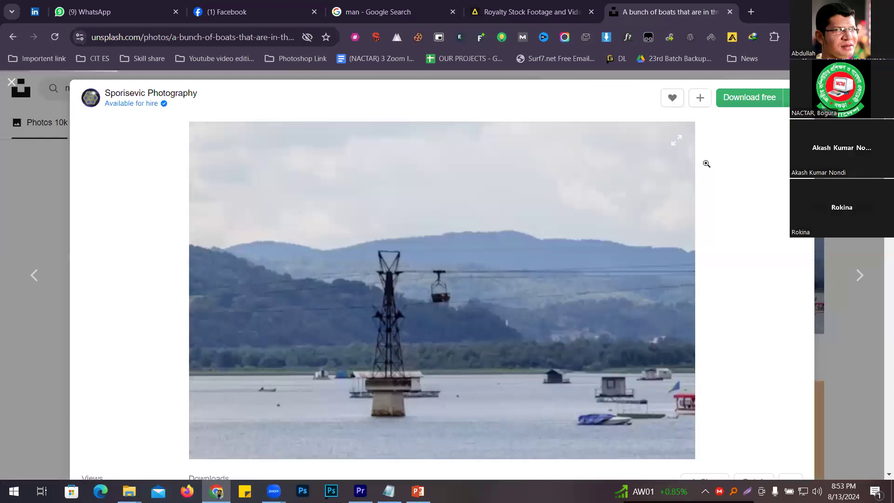
left_click(750, 97)
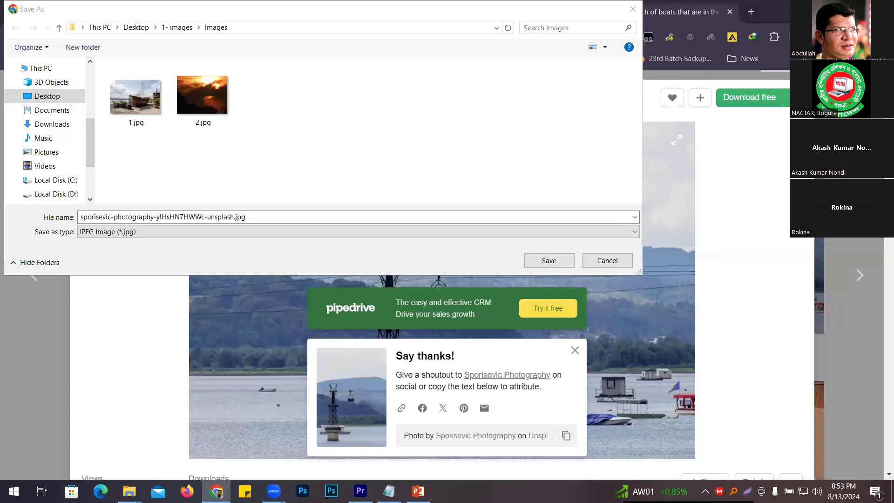
left_click(200, 218)
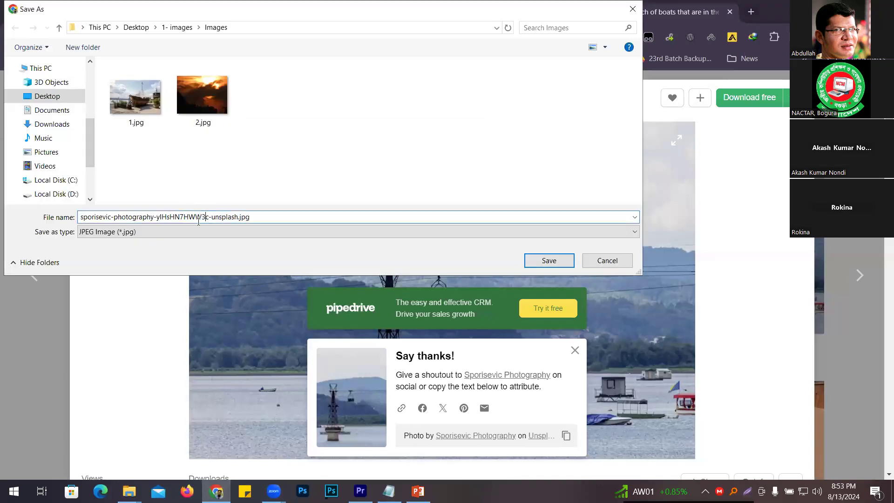
key("ctrl+a")
type("3")
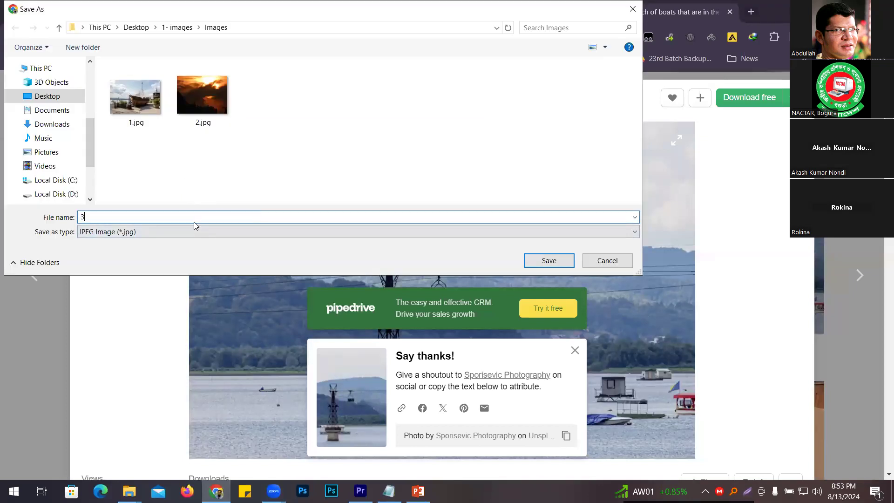
key("Return")
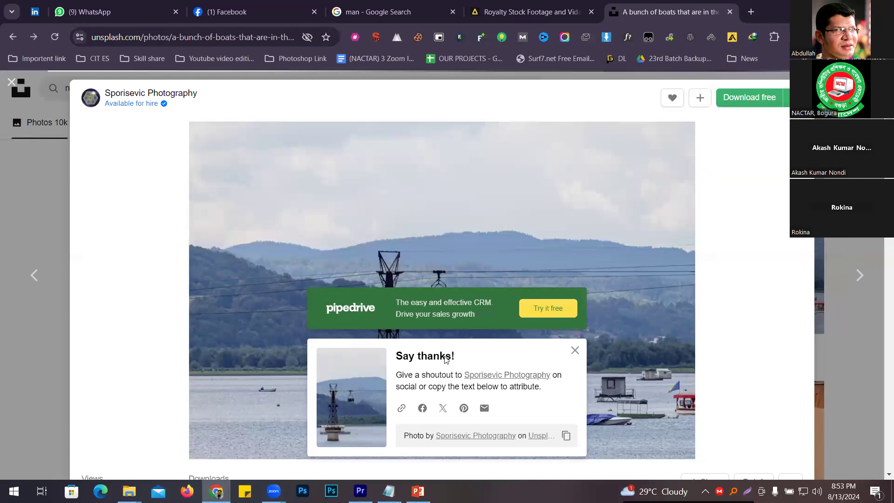
key("Escape")
Download the photo of the wooden swing in green water to the Images folder as 4, and close its preview
scroll(432, 250, "down", 8)
scroll(419, 251, "up", 2)
left_click(203, 262)
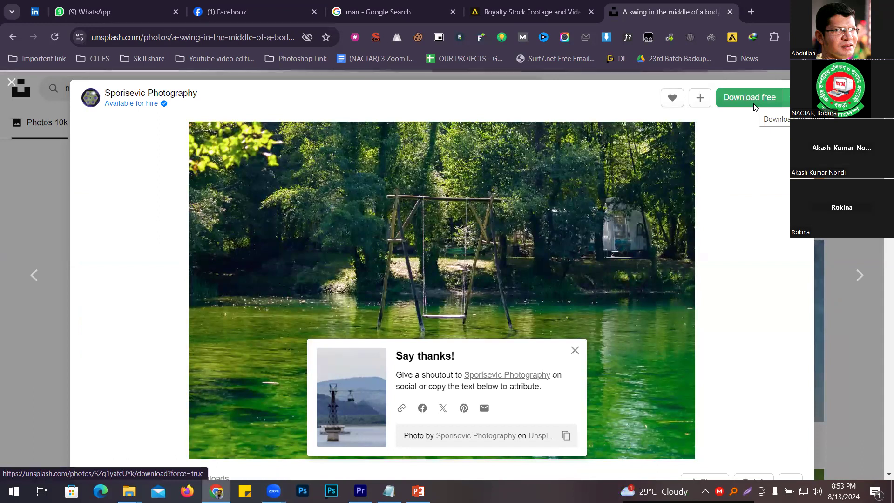
left_click(754, 108)
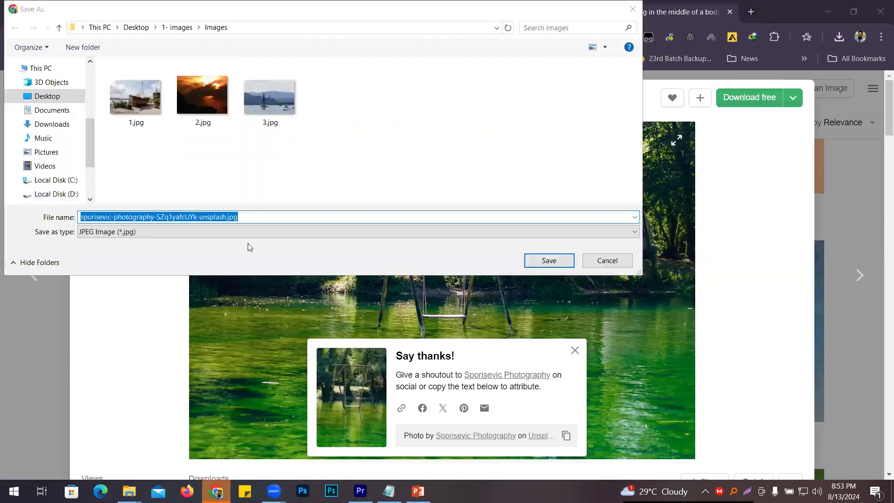
left_click(280, 223)
key("ctrl+a")
type("4")
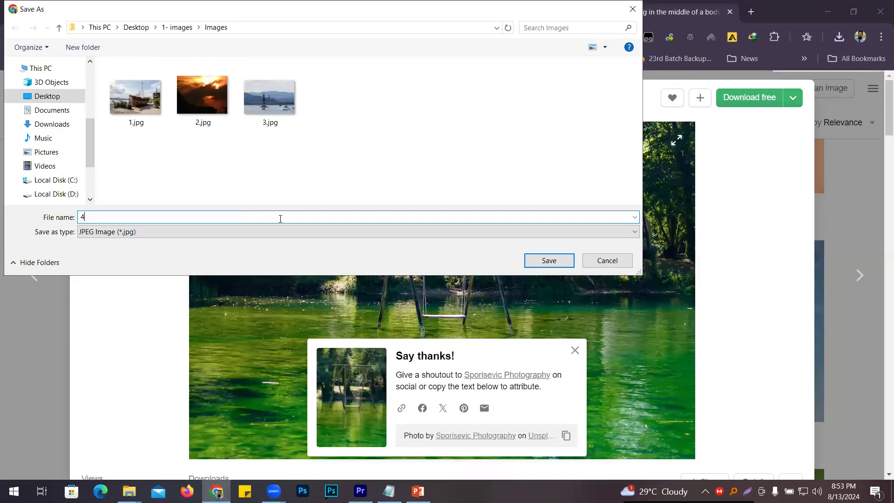
key("Return")
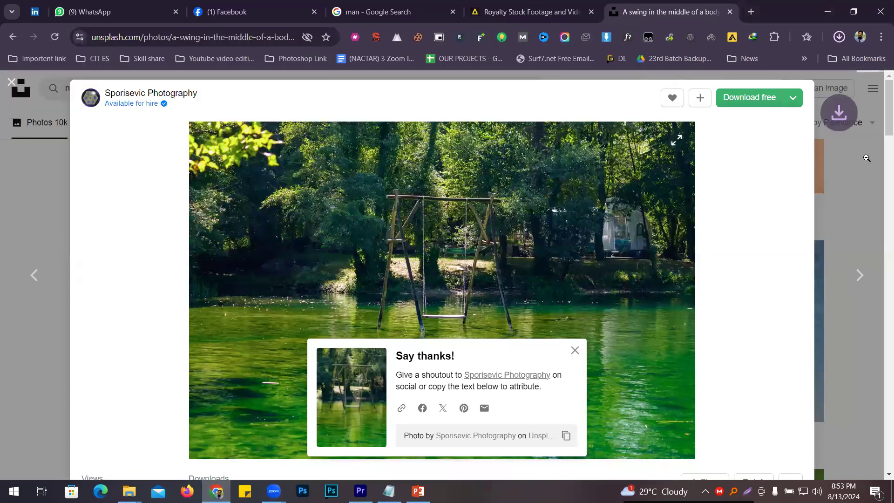
left_click(870, 183)
Browse further through the natural background results and open the photo of boats on a green mountain lake
scroll(716, 296, "down", 15)
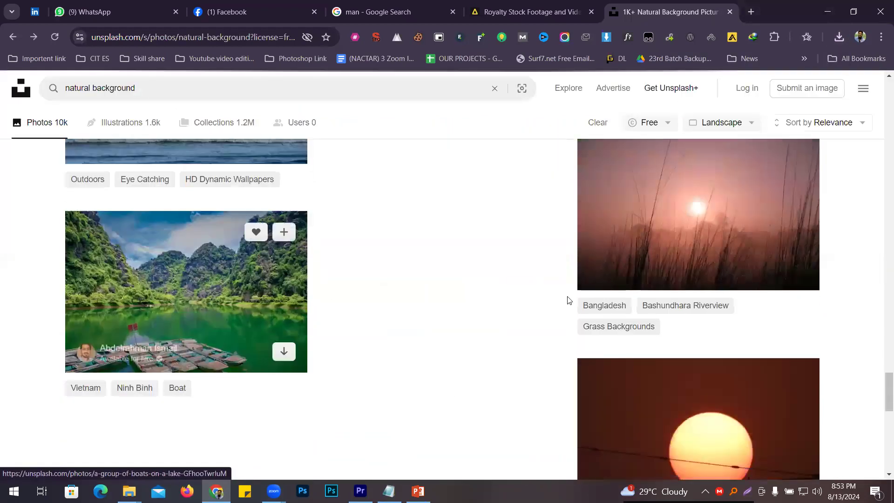
scroll(644, 273, "down", 5)
scroll(331, 273, "up", 8)
scroll(201, 351, "down", 1)
left_click(198, 348)
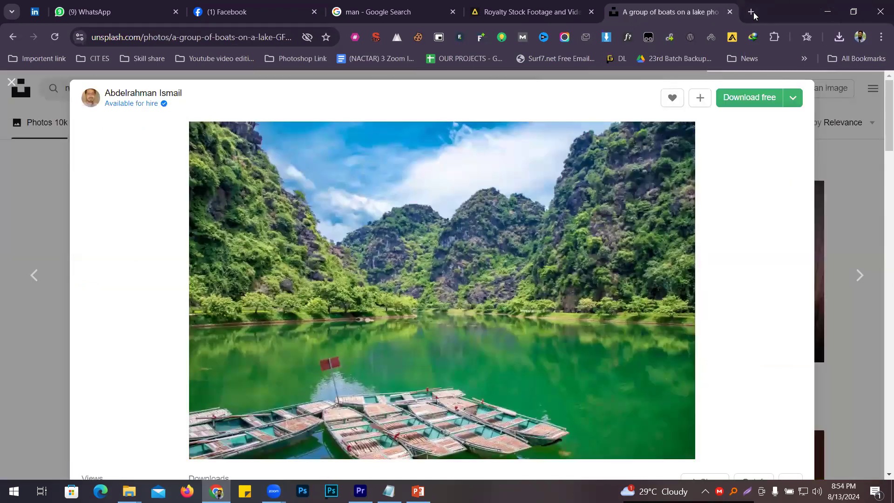
Search Google for "mactorent" in a new browser tab
left_click(752, 12)
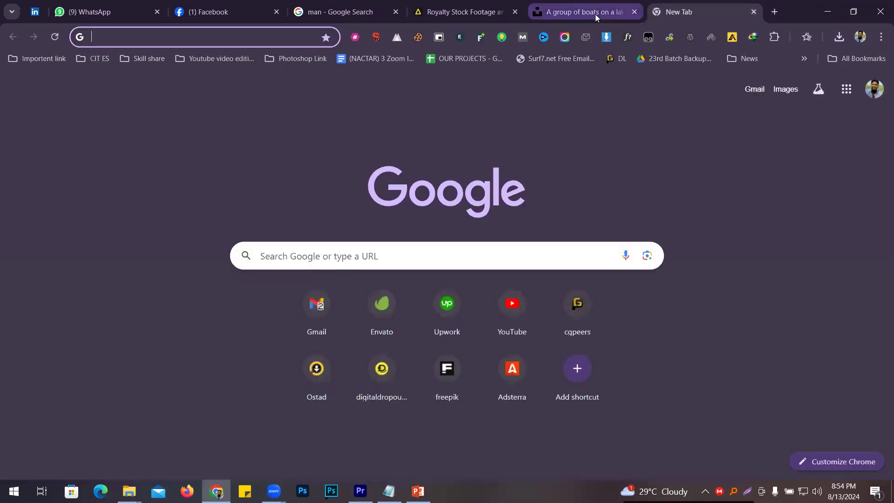
type("mac")
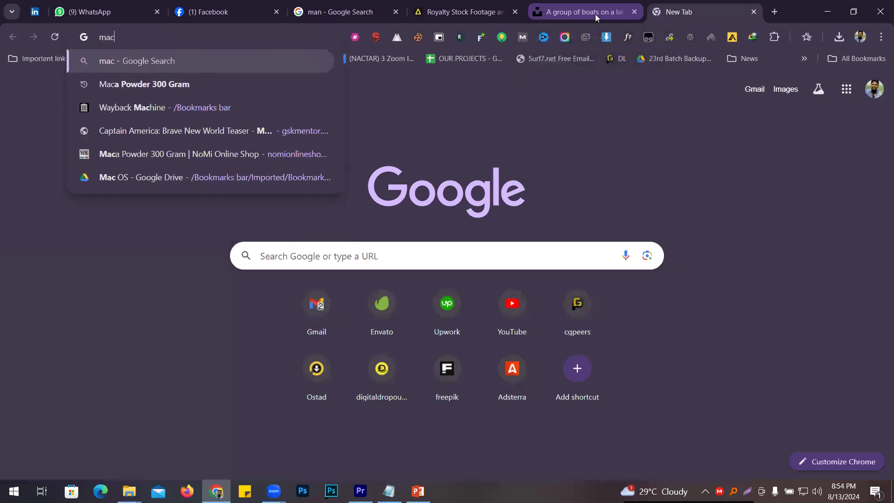
type("tro")
key("BackSpace")
key("BackSpace")
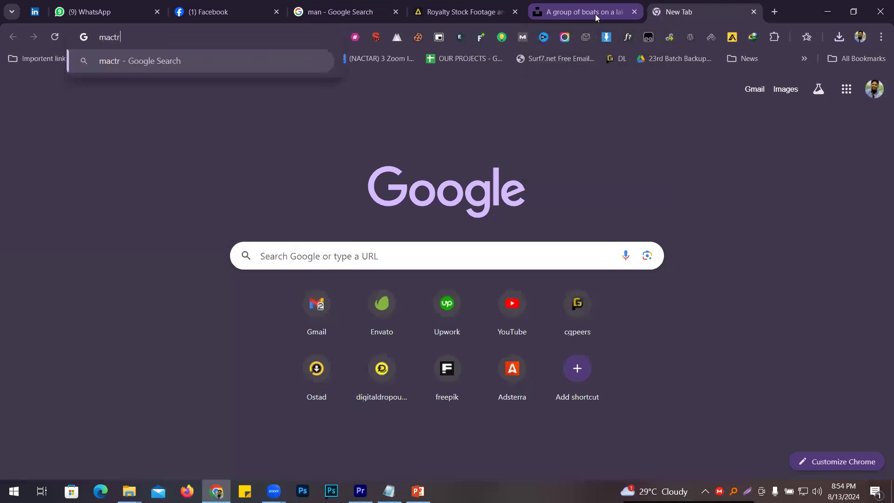
type("orent")
key("Return")
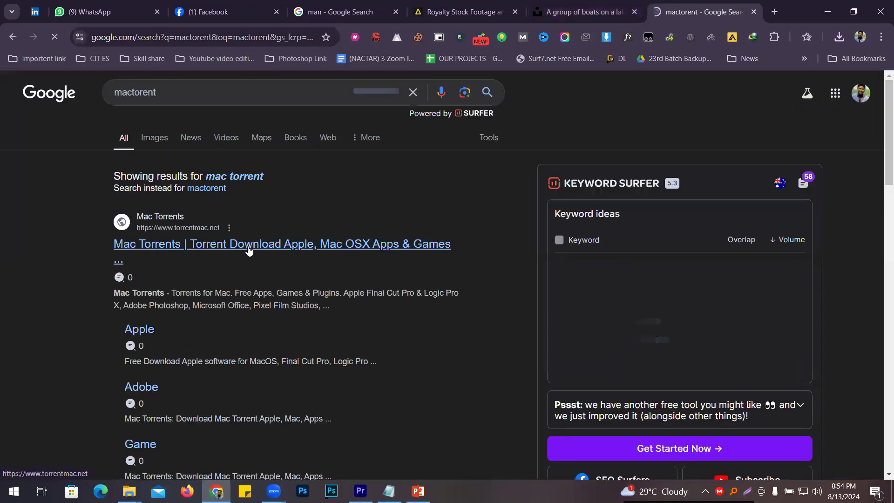
Open the Mac Torrents result in its own tab and highlight the torrentmac.net address
middle_click(250, 252)
left_click(709, 14)
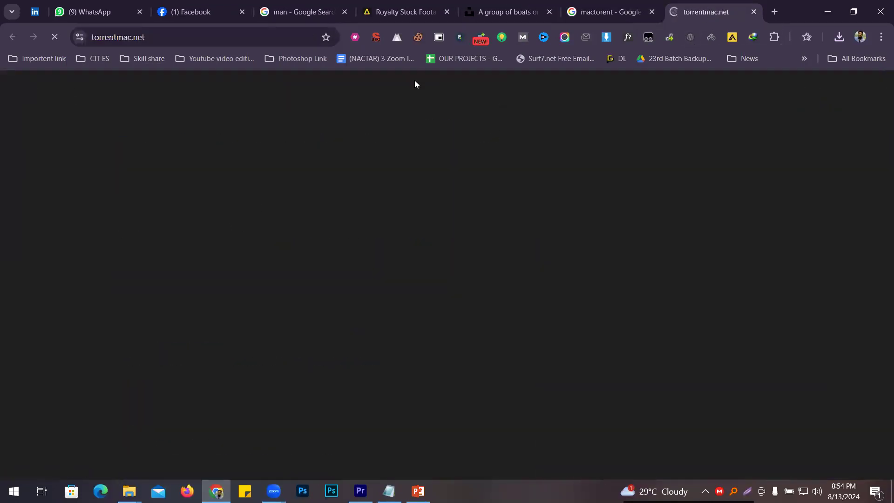
key("ctrl+l")
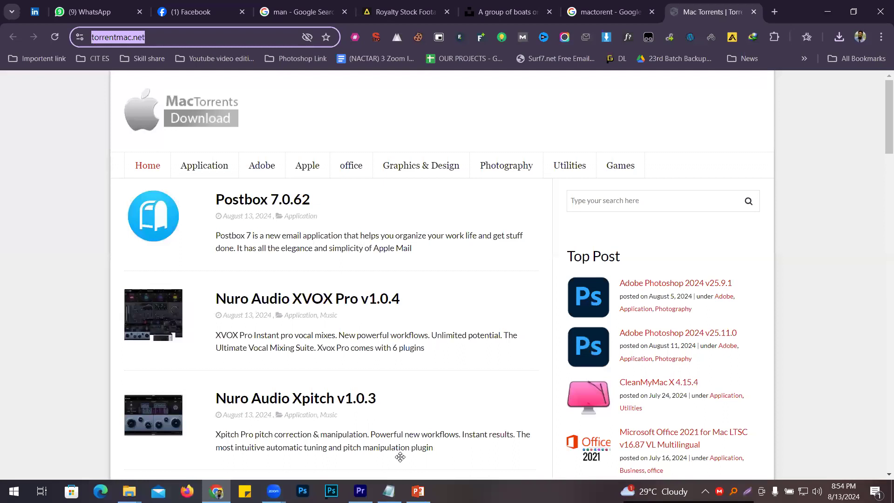
Search the Mac Torrents site for "premiere pro" and look through the listed versions
left_click(623, 193)
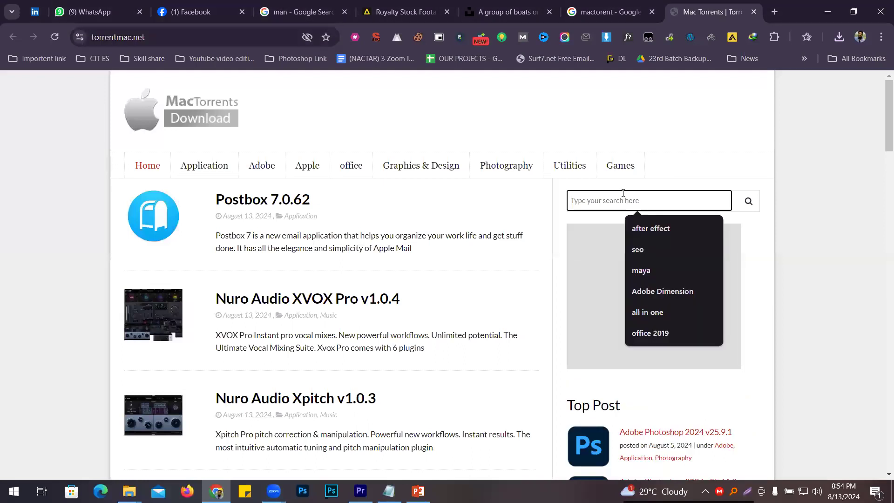
type("pr")
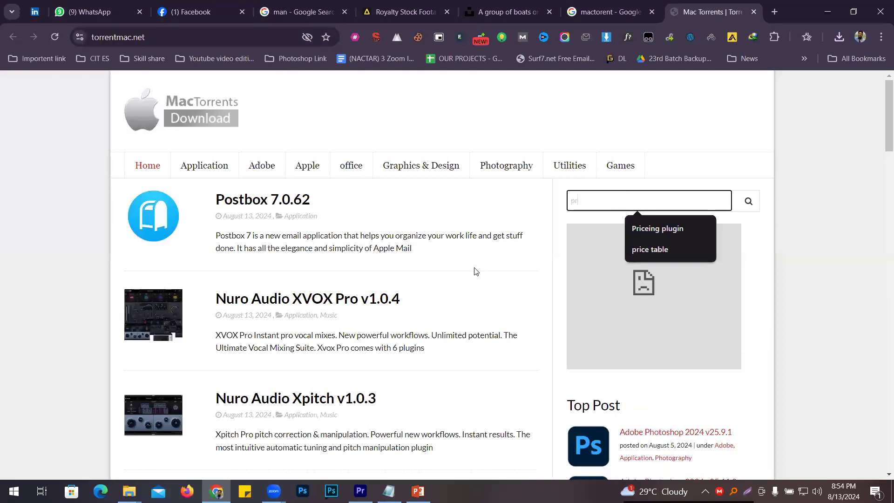
type("emiere pro")
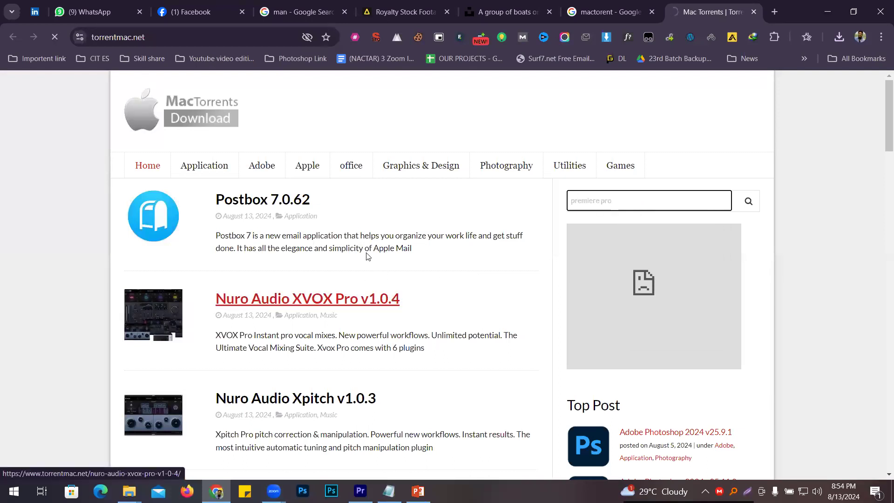
scroll(338, 151, "down", 2)
scroll(338, 151, "down", 8)
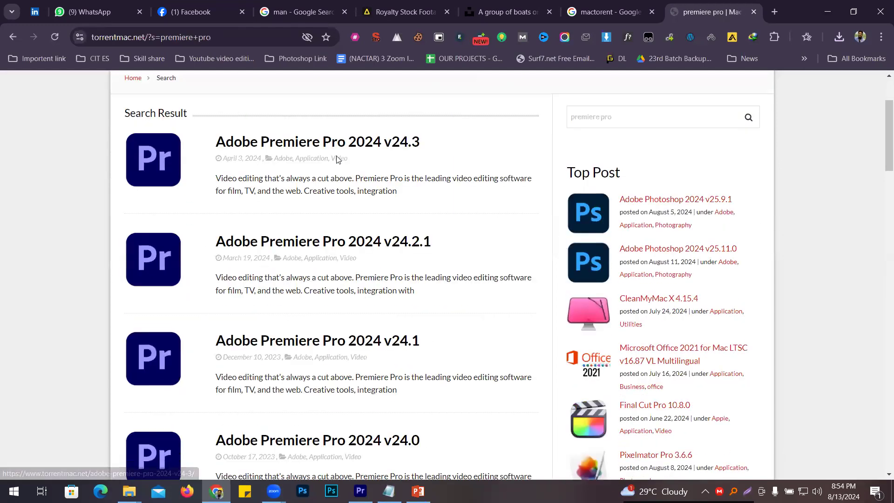
scroll(335, 249, "down", 7)
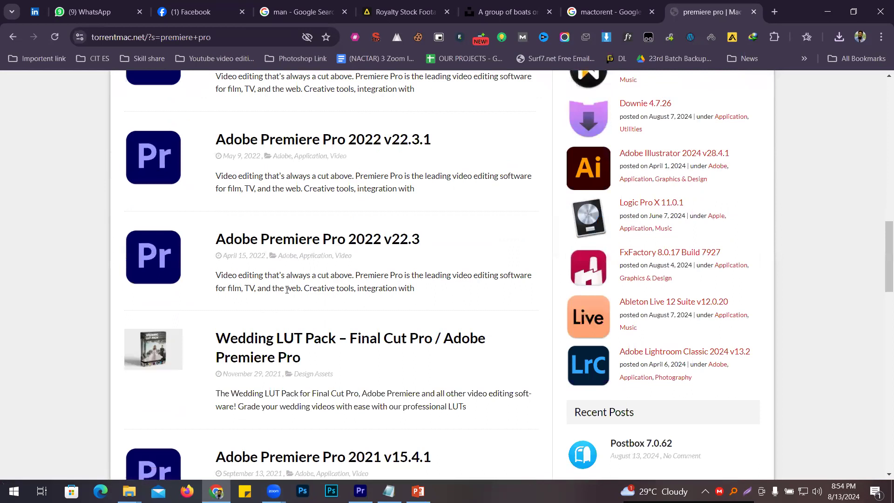
Look through the remaining Premiere Pro versions listed on Mac Torrents and close the site and its Google search tab
scroll(287, 289, "down", 4)
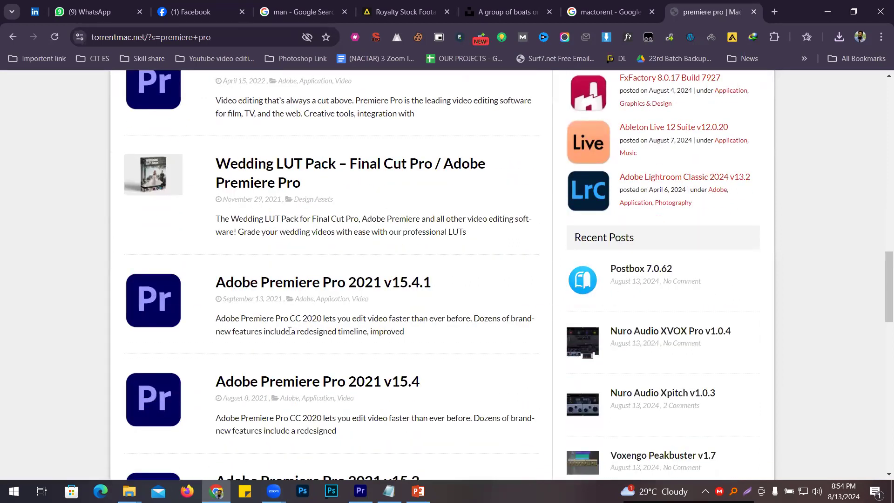
scroll(288, 343, "up", 15)
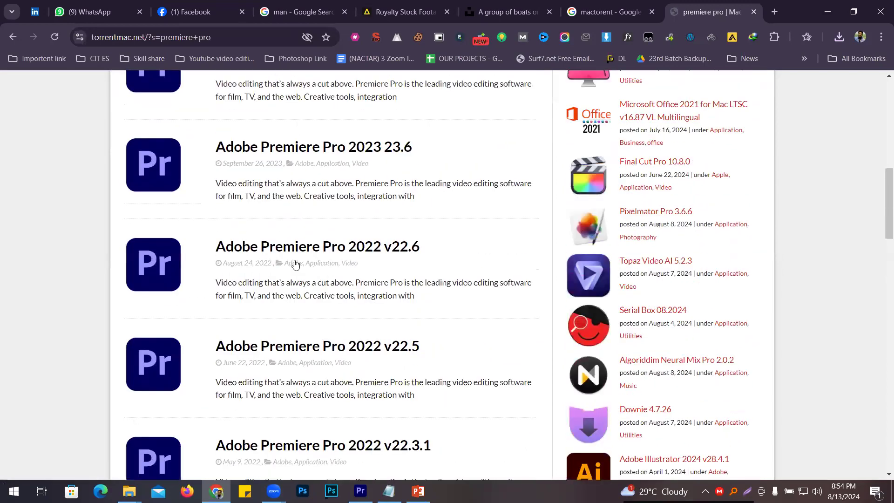
scroll(346, 224, "up", 5)
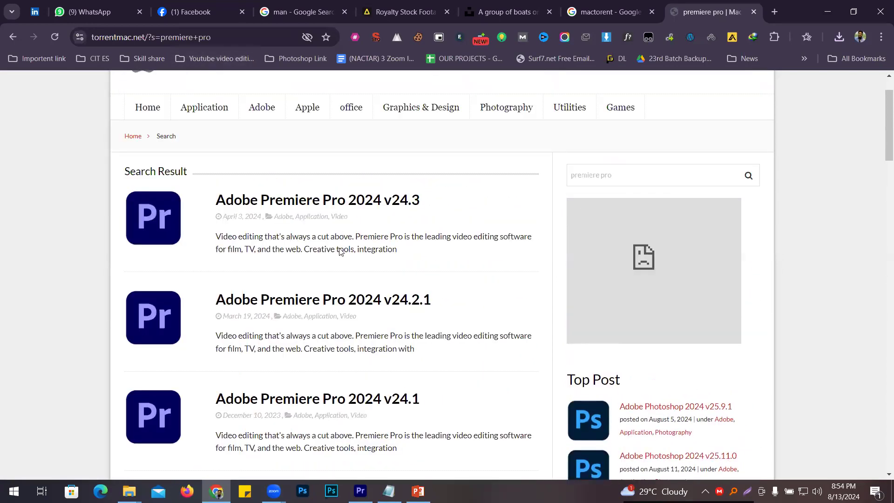
scroll(339, 249, "down", 14)
scroll(299, 319, "up", 15)
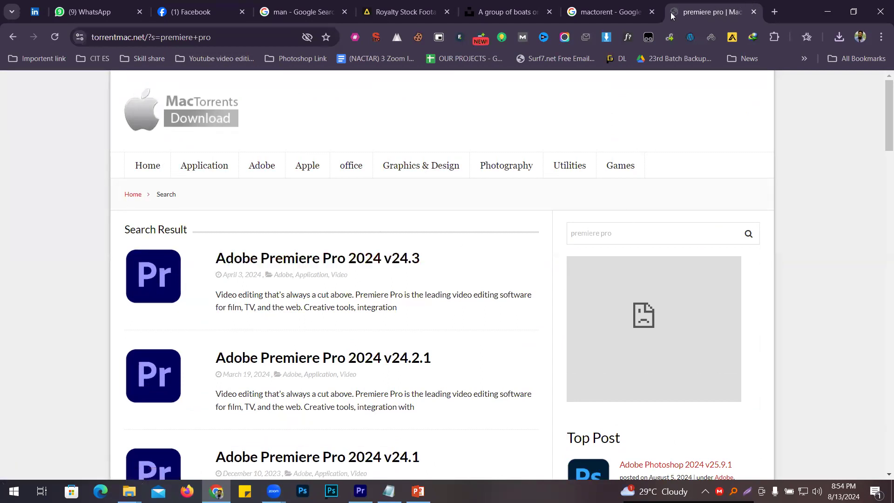
key("ctrl+w")
key("ctrl+w")
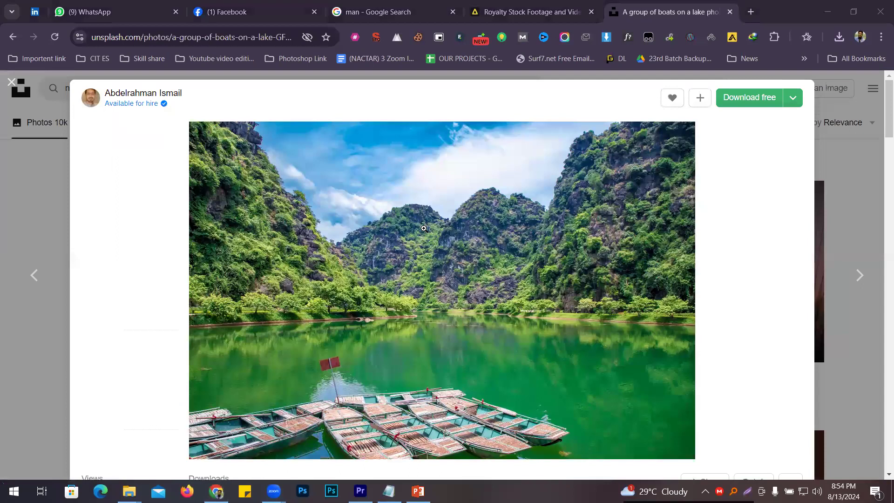
Download the free photo of boats on the green lake into the Images folder as 5 and close the photo view
left_click(838, 37)
left_click(839, 36)
right_click(438, 261)
left_click(740, 99)
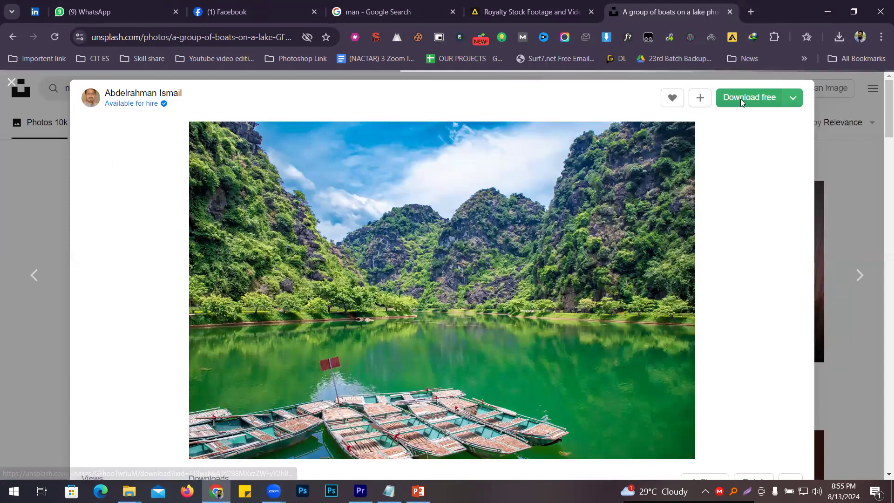
left_click(740, 98)
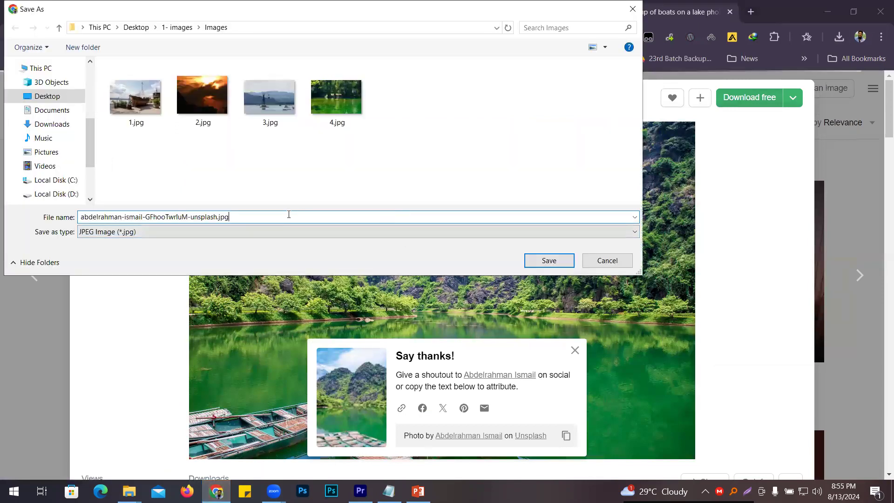
type("5")
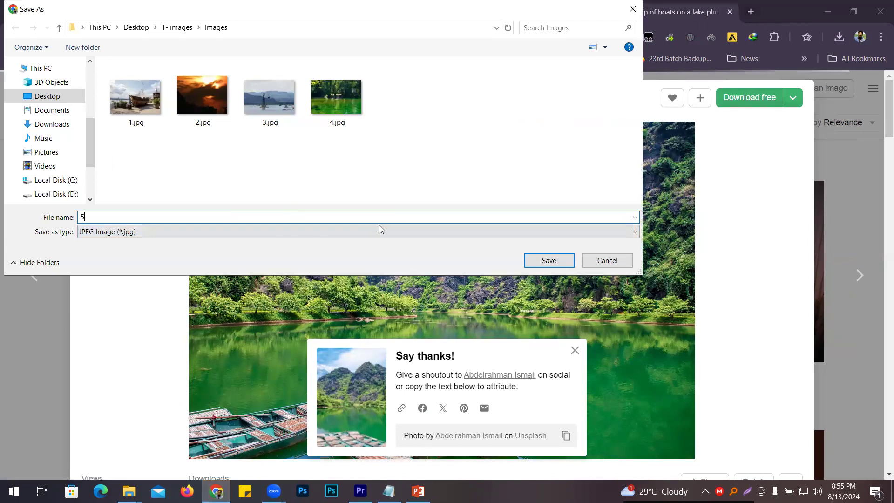
left_click(546, 259)
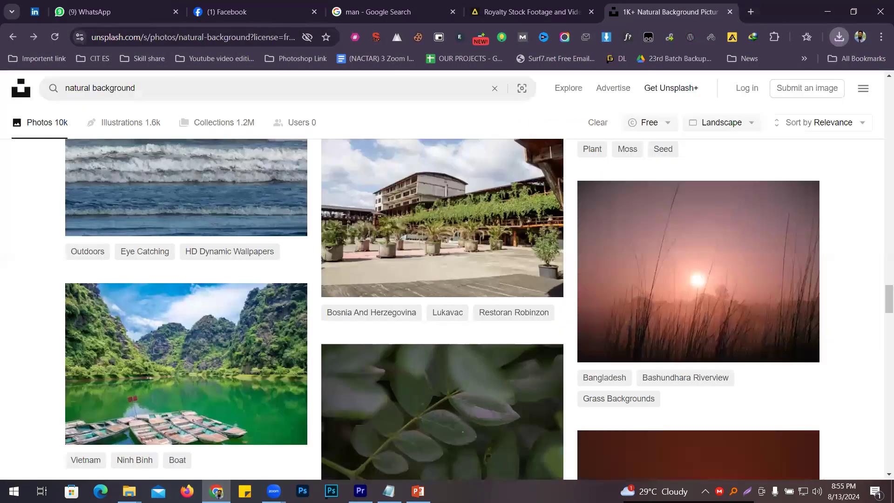
left_click(839, 161)
Switch to Premiere Pro and clear all existing media and sequences from the Untitled project
left_click(361, 491)
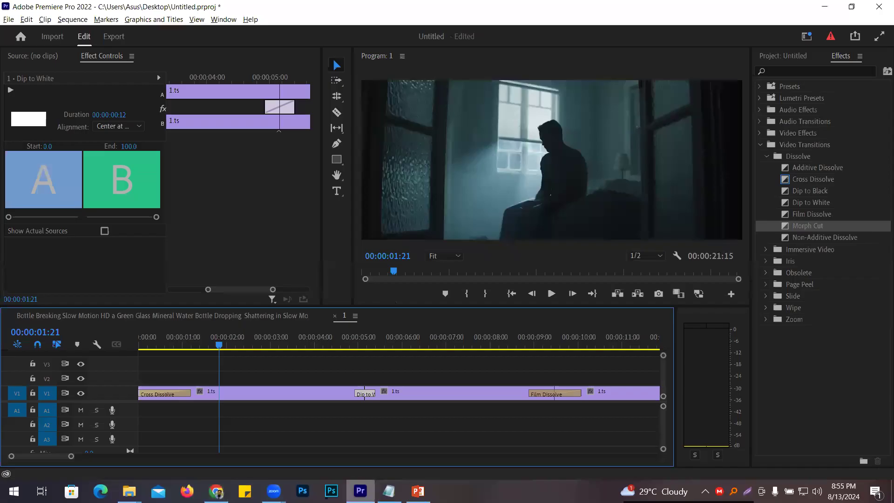
left_click(790, 57)
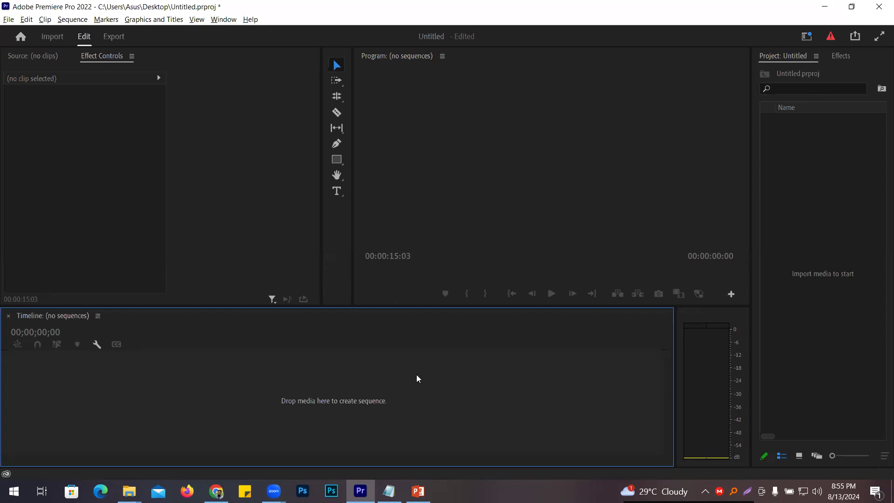
left_click(817, 179)
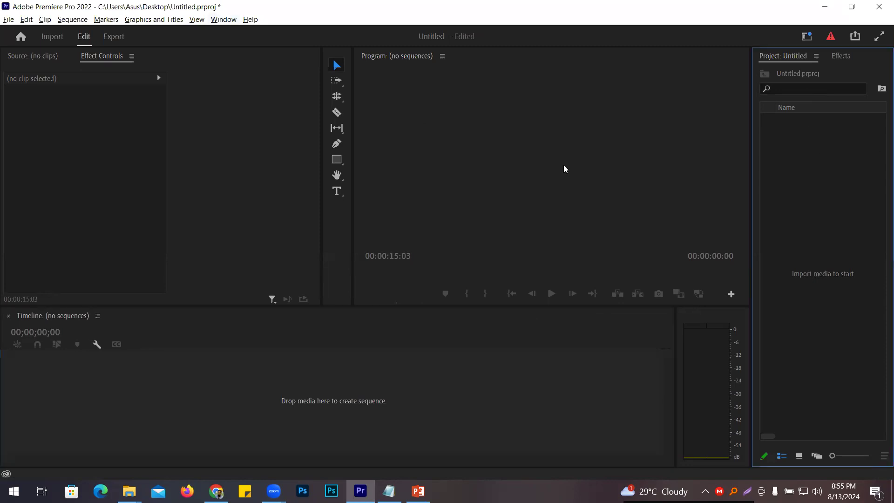
Create Sequence 01 from the DSLR 1080p settings with a 1920 by 1080 frame and a 25.00 frames/second timebase
key("ctrl+n")
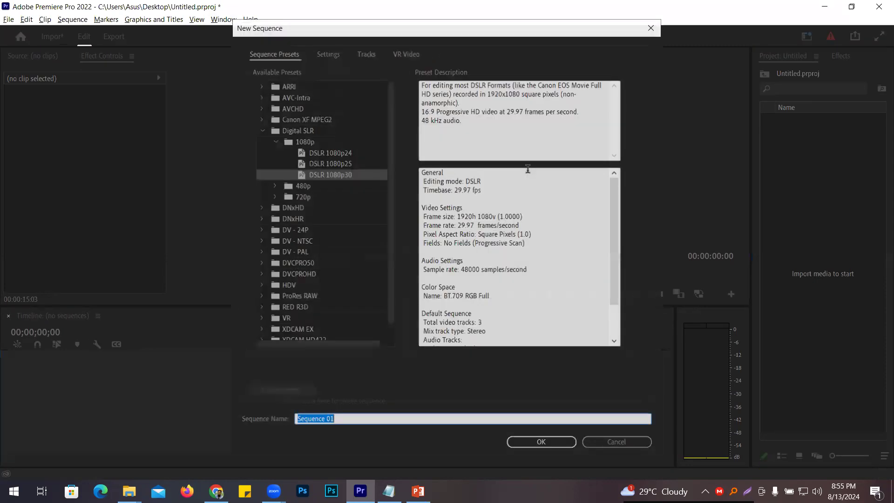
left_click(336, 55)
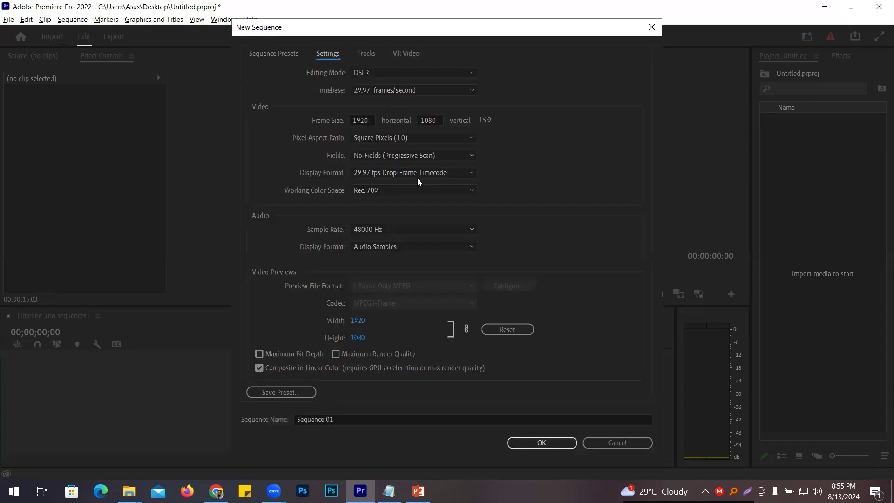
left_click(369, 173)
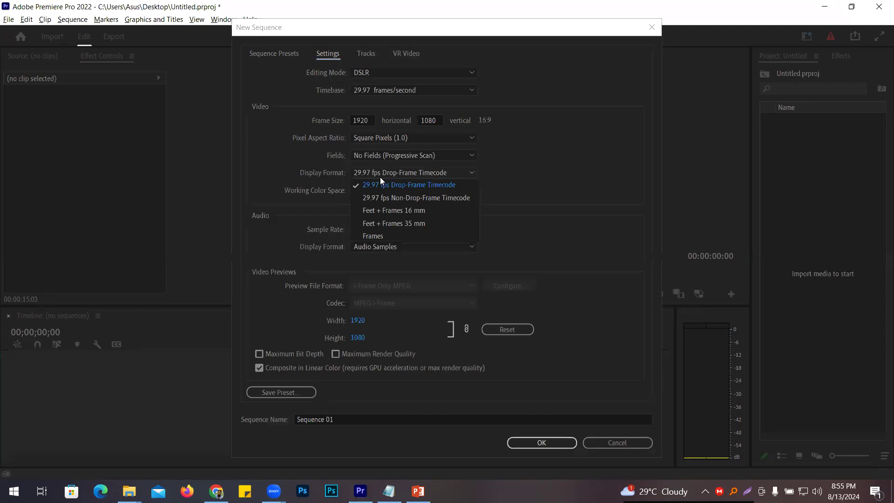
left_click(395, 95)
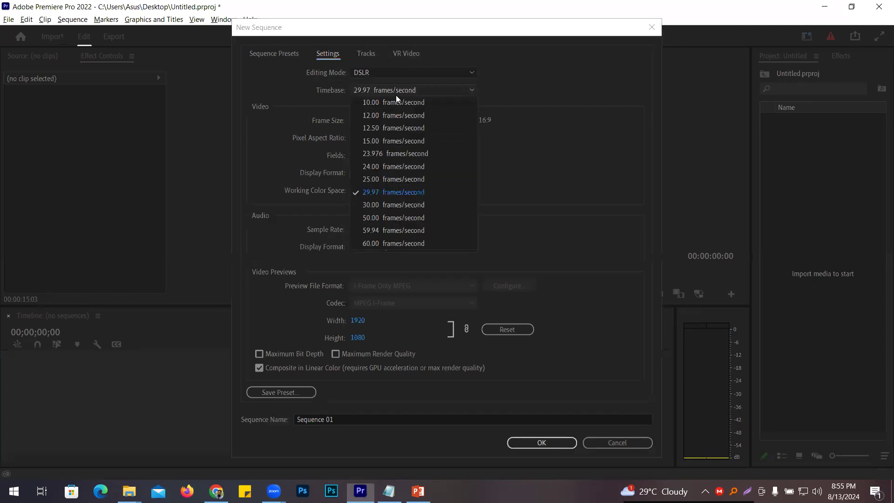
left_click(391, 177)
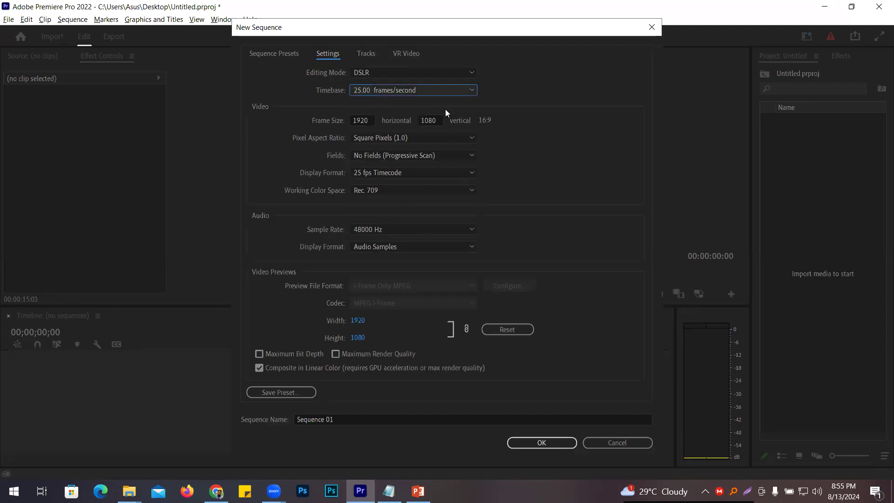
left_click(520, 442)
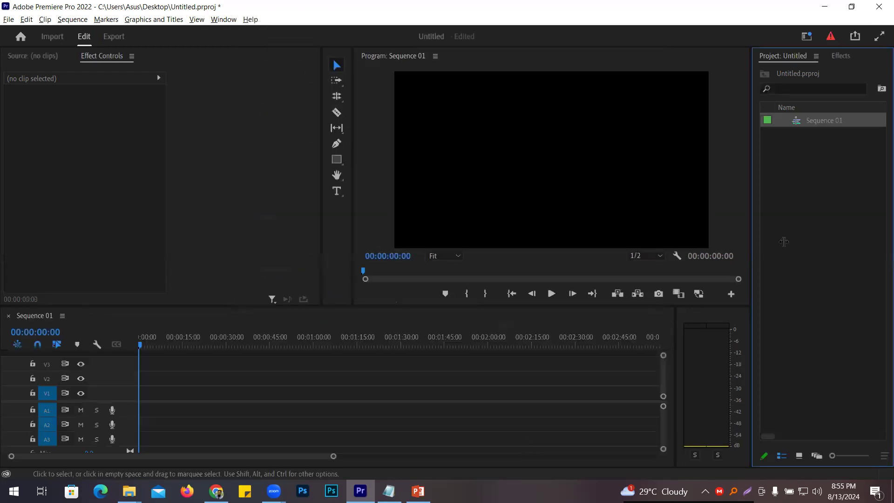
left_click(792, 197)
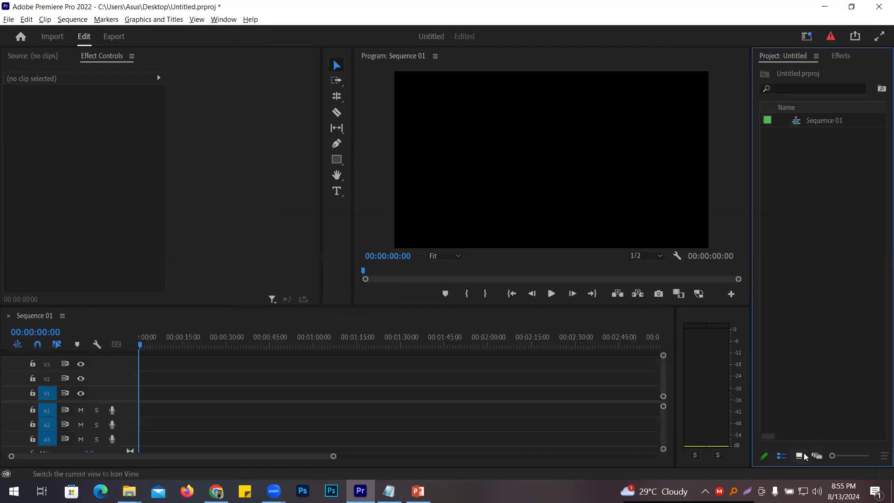
right_click(805, 219)
mouse_move(819, 259)
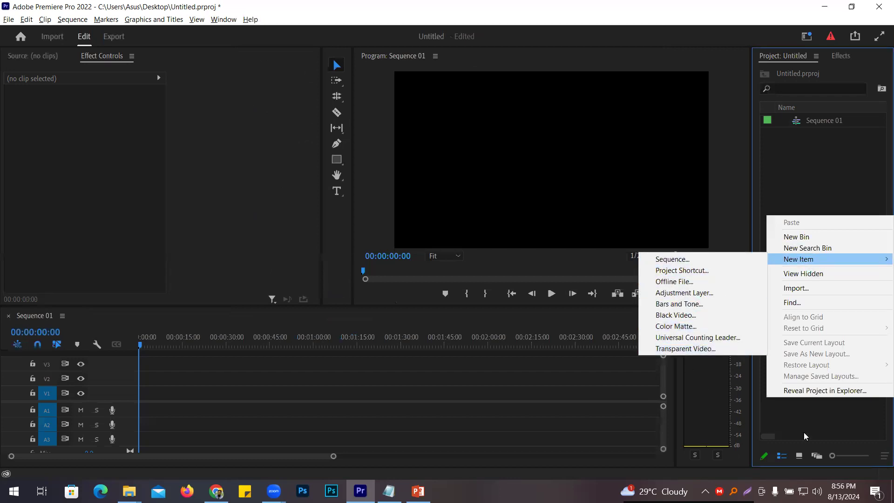
left_click(799, 456)
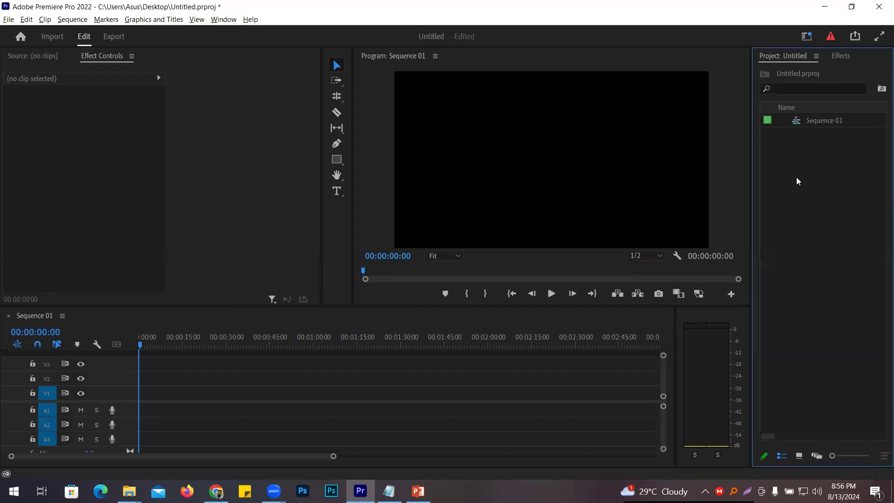
Import 1.jpg through 5.jpg from the Images folder inside the desktop folder 1- images
key("ctrl+i")
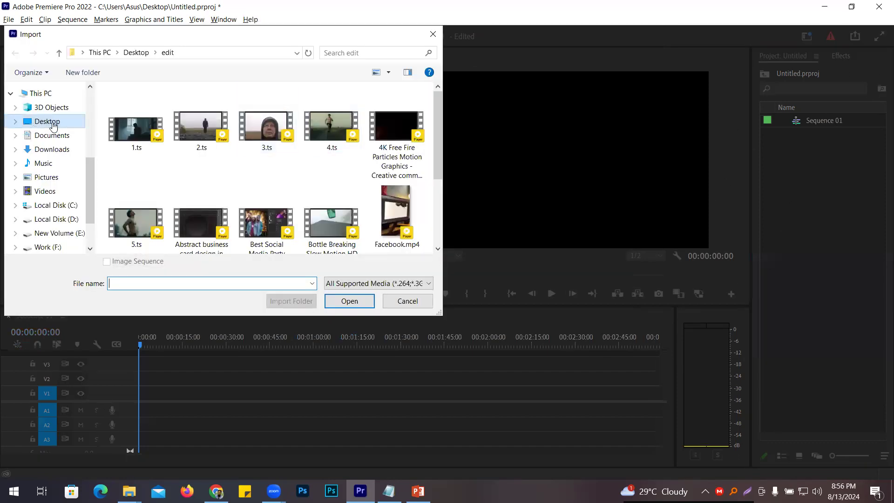
left_click(54, 122)
scroll(270, 130, "up", 2)
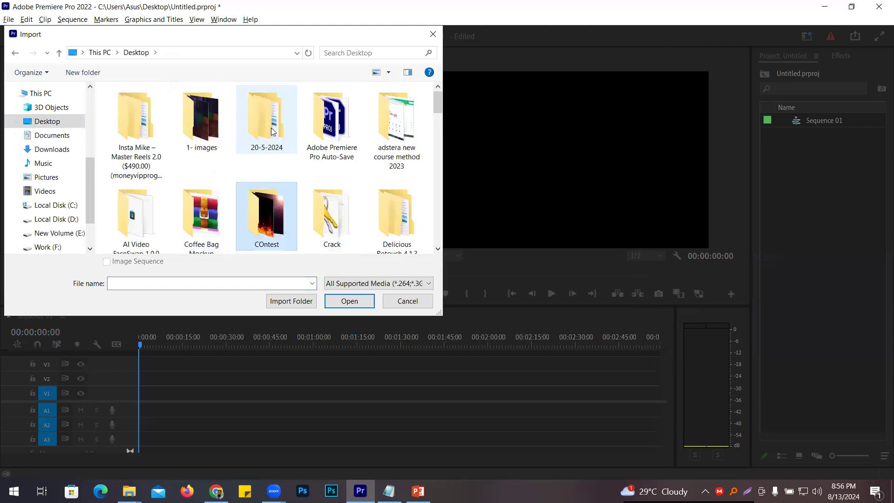
double_click(212, 144)
double_click(131, 105)
left_click_drag(124, 172, 447, 124)
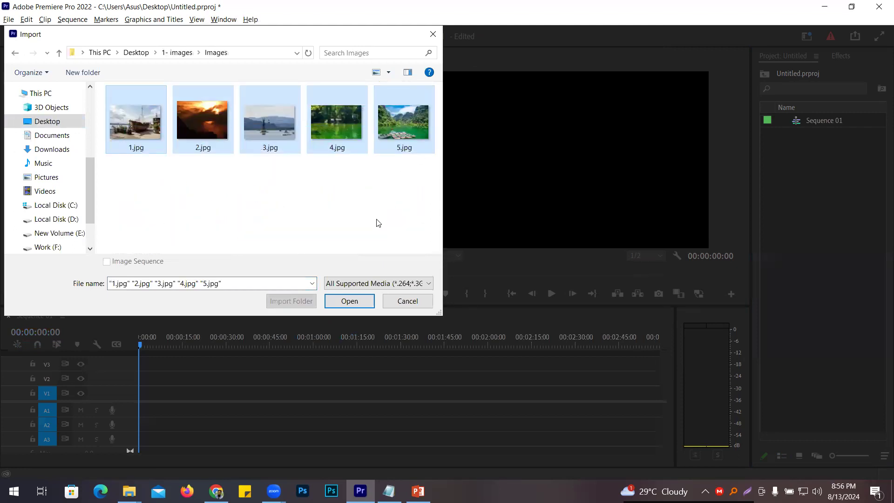
left_click(354, 300)
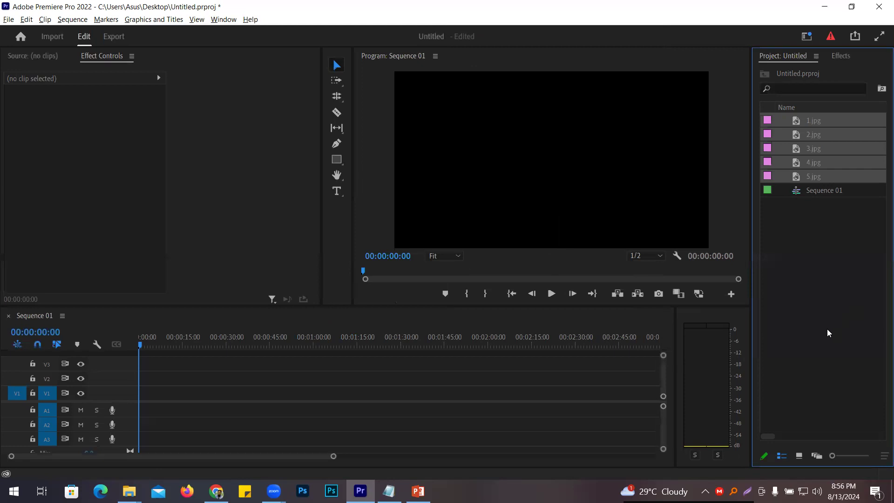
Select all five imported images in the project and place them together at the start of video track V1
right_click(843, 158)
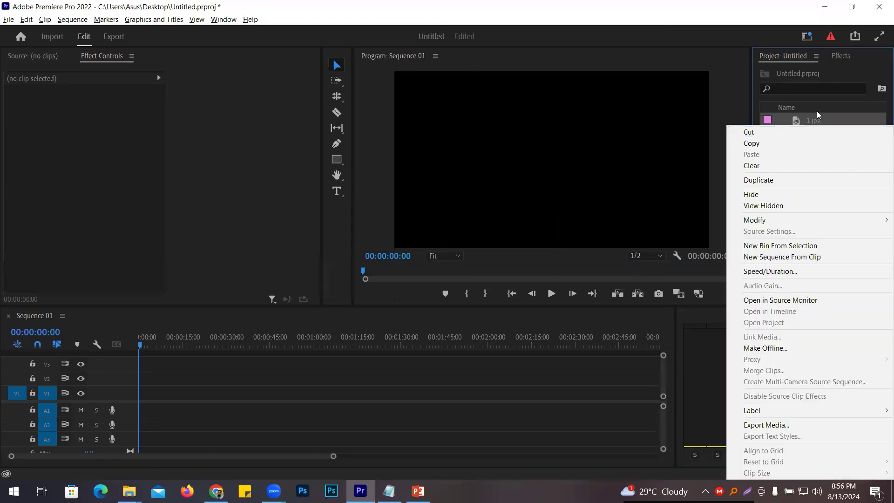
left_click(842, 117)
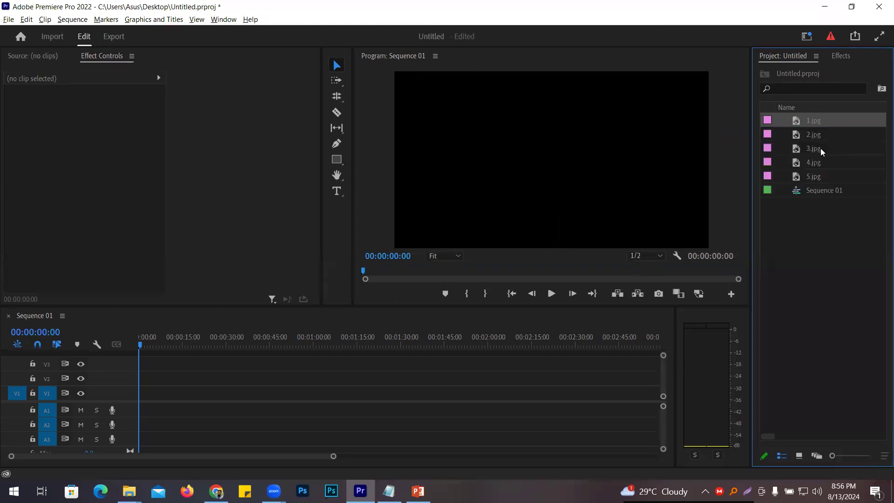
left_click(830, 178, "shift")
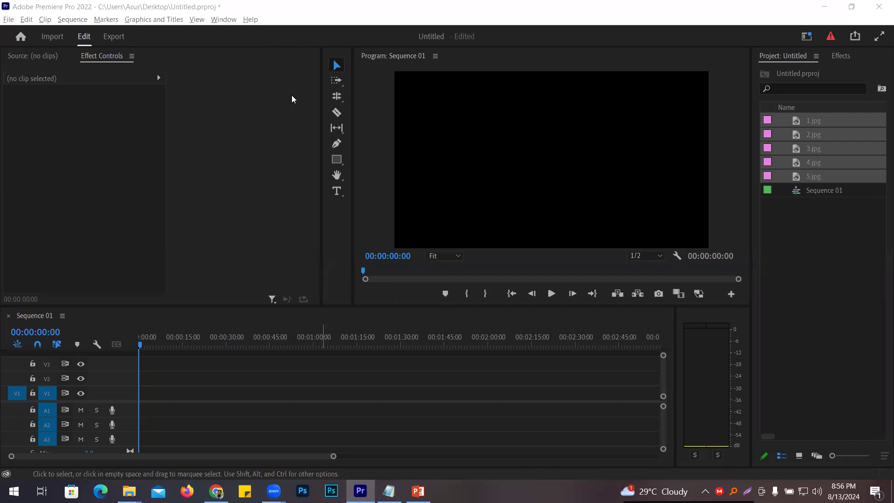
left_click(826, 213)
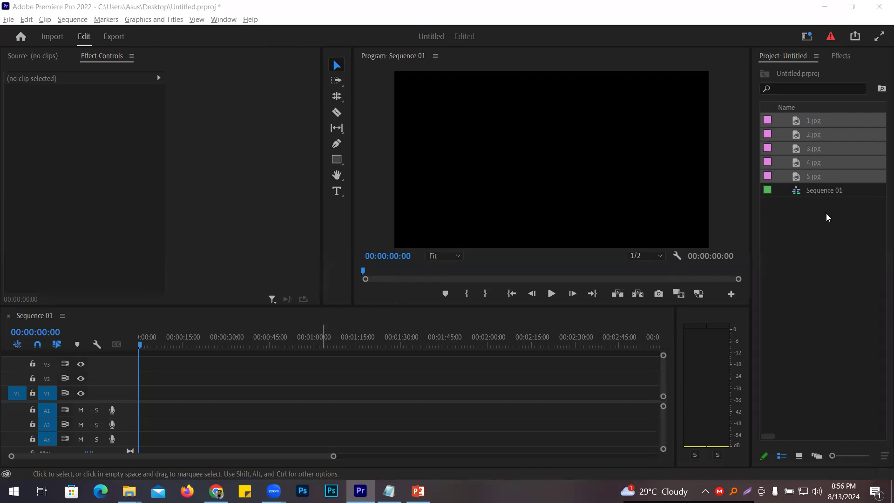
left_click(814, 123, "shift")
left_click_drag(813, 125, 166, 400)
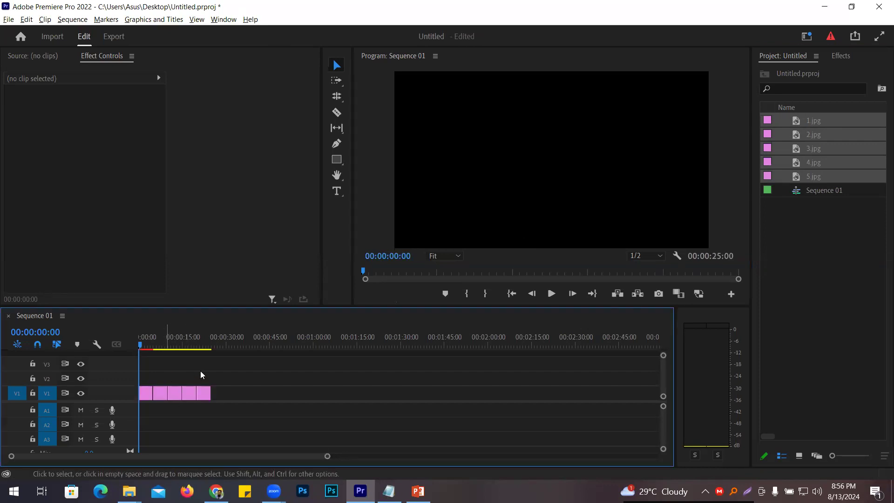
Delete the first clip, 5.jpg, from track V1 and close the gap it leaves
left_click(144, 340)
mouse_move(146, 345)
left_mouse_down()
mouse_move(191, 350)
mouse_move(135, 336)
left_mouse_up()
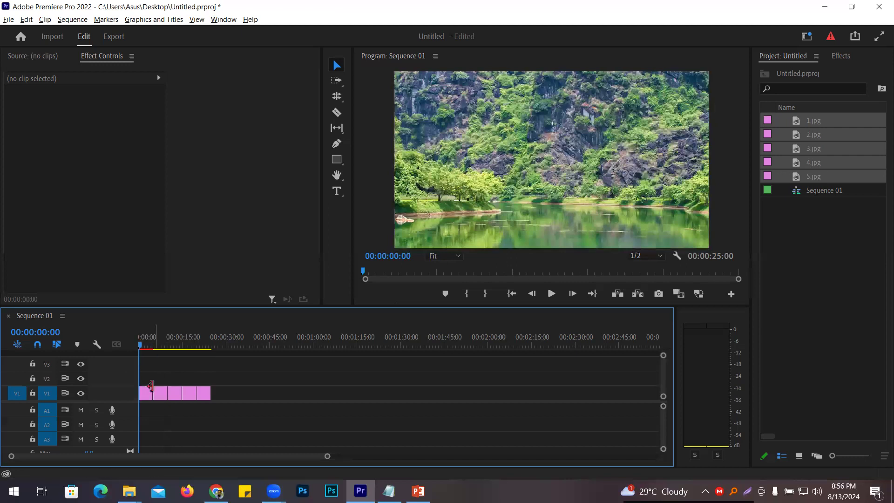
left_click(148, 397)
key("Delete")
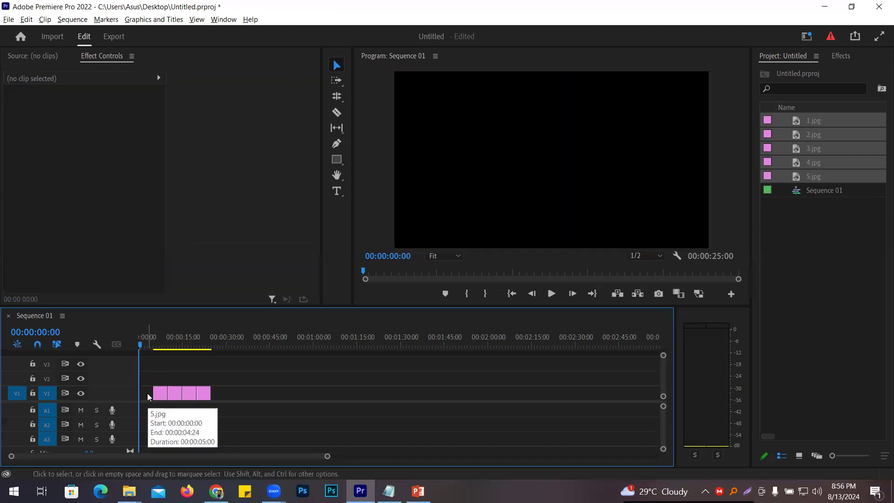
right_click(148, 397)
left_click(153, 402)
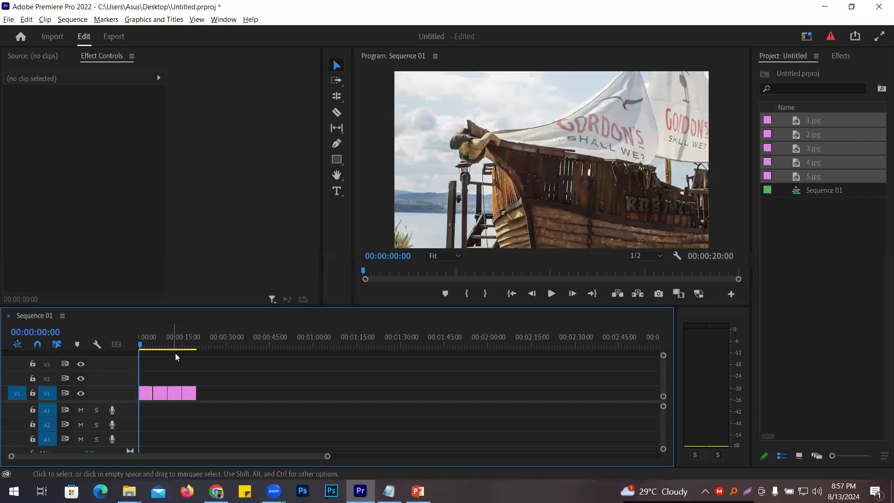
Try shifting the 1.jpg clip's horizontal position to 985 while the playhead stands over another clip, and undo the change
left_click(145, 395)
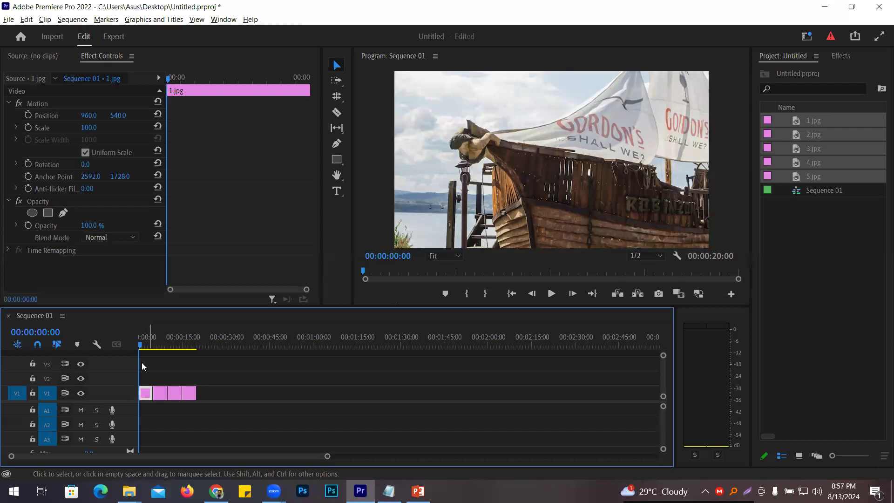
left_click_drag(139, 350, 158, 349)
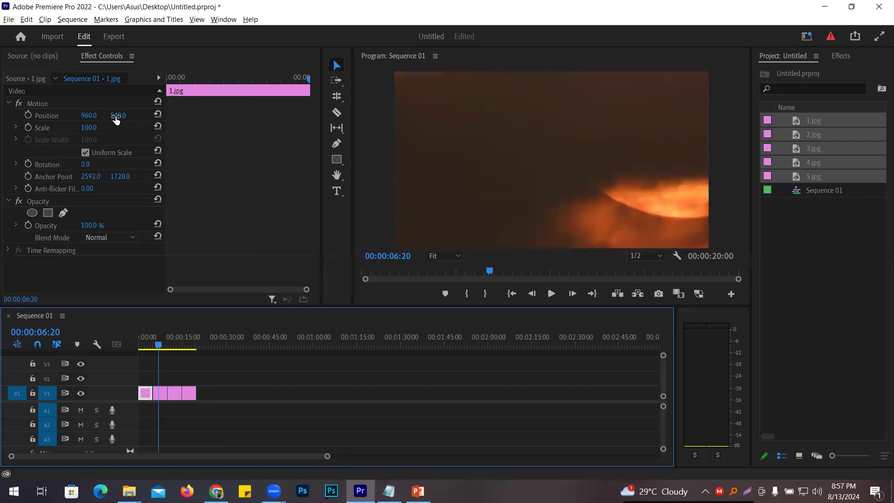
left_click(71, 19)
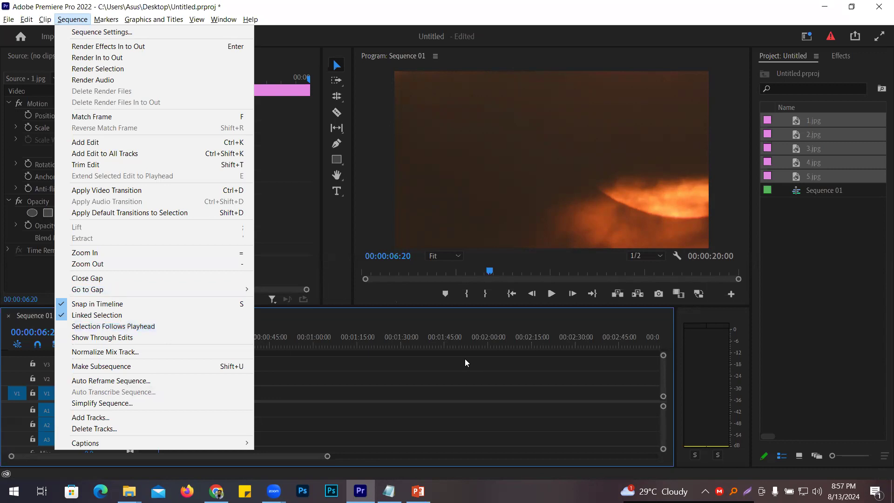
left_click(397, 345)
left_click_drag(171, 345, 175, 345)
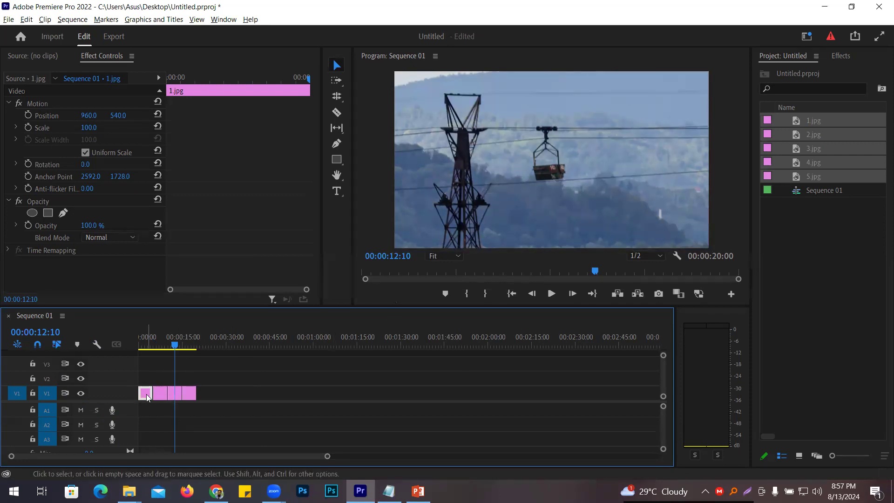
left_click_drag(90, 115, 105, 115)
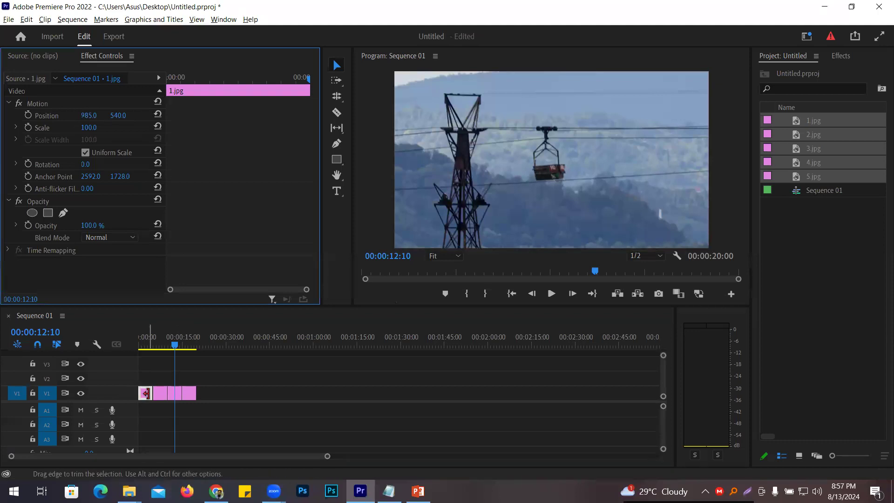
key("ctrl+z")
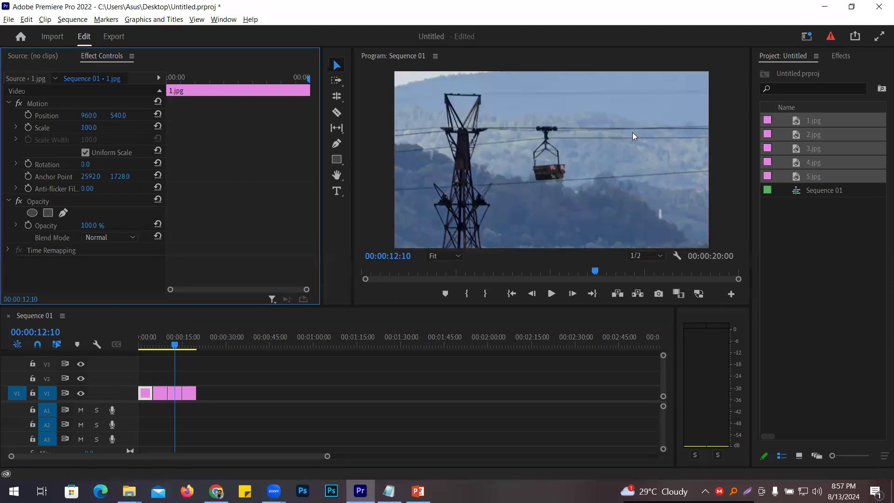
Turn on Selection Follows Playhead for the sequence and bring the playhead back over the 1.jpg clip
left_click(82, 22)
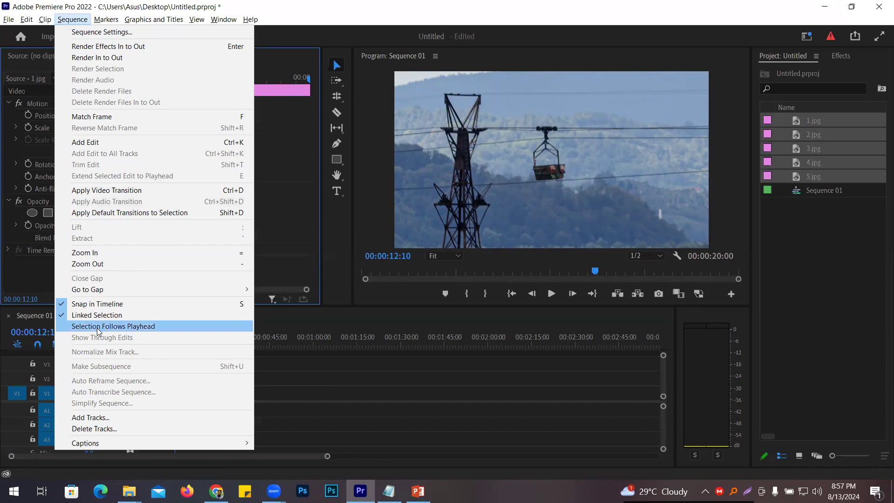
left_click(97, 325)
left_click_drag(173, 345, 147, 343)
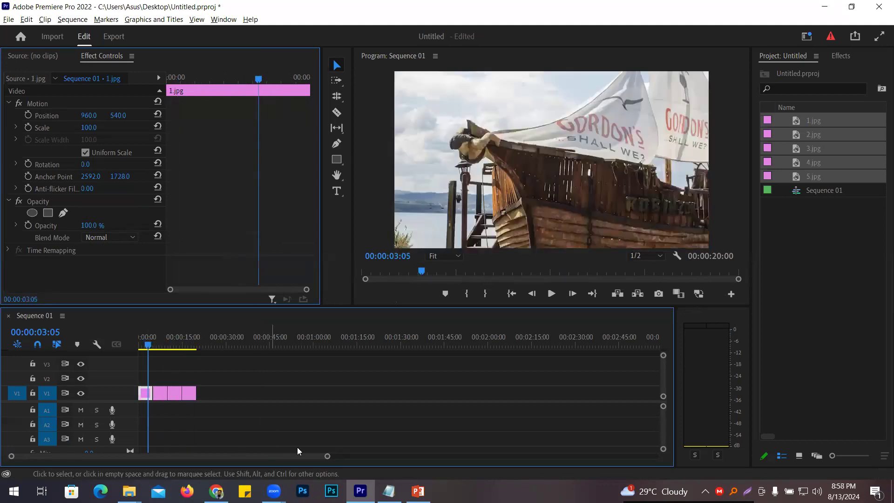
left_click_drag(325, 456, 225, 426)
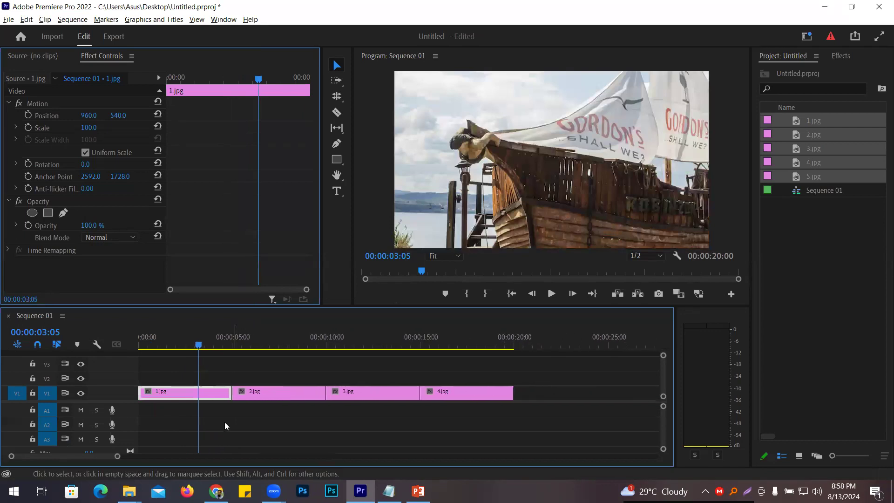
mouse_move(197, 346)
left_mouse_down()
mouse_move(180, 346)
mouse_move(187, 347)
left_mouse_up()
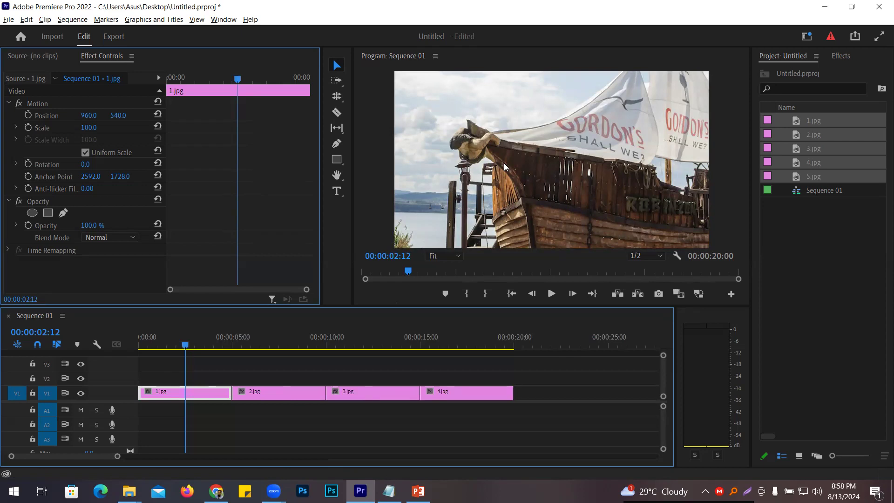
Select all four image clips on track V1 and apply Scale to Frame Size to them
left_click(208, 368)
left_click_drag(203, 365, 546, 420)
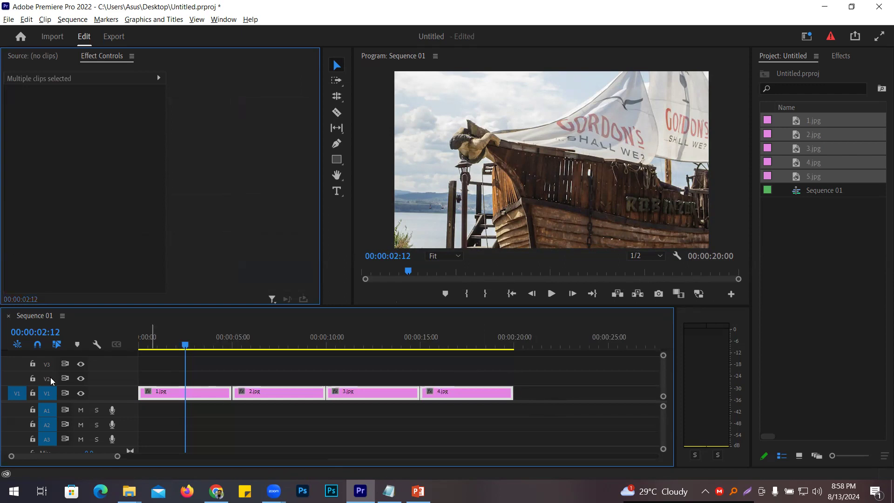
left_click(339, 65)
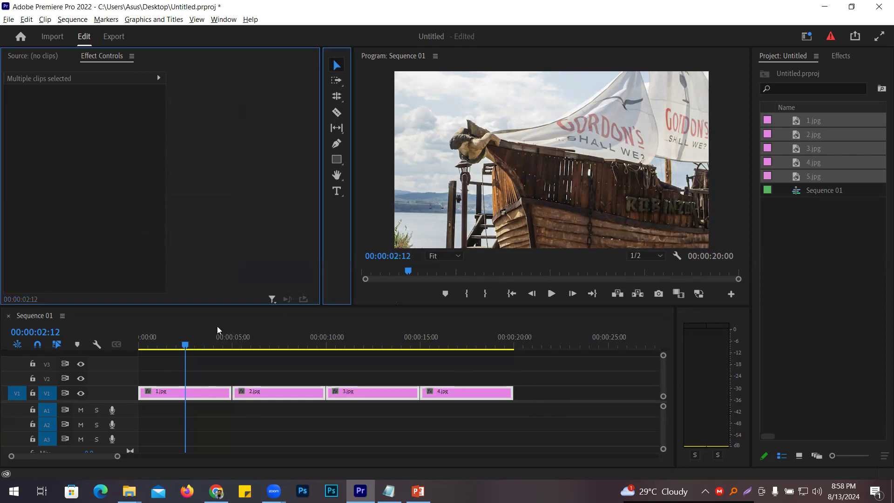
left_click_drag(196, 371, 523, 436)
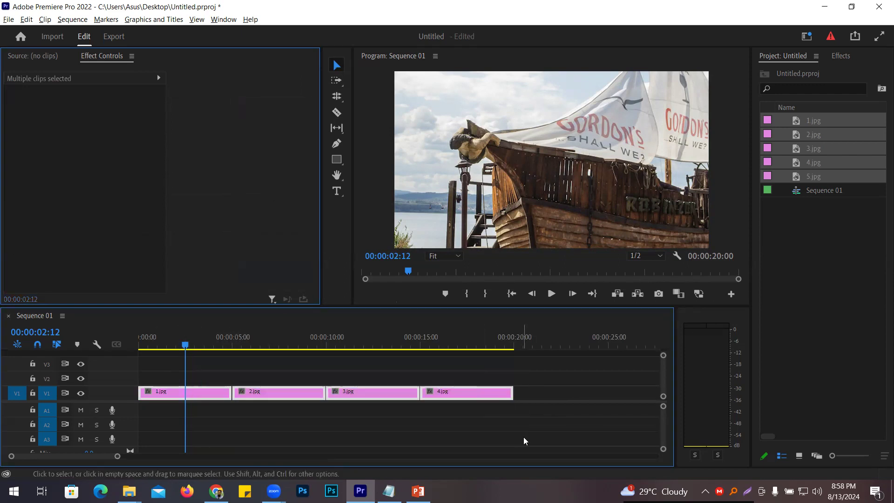
right_click(206, 393)
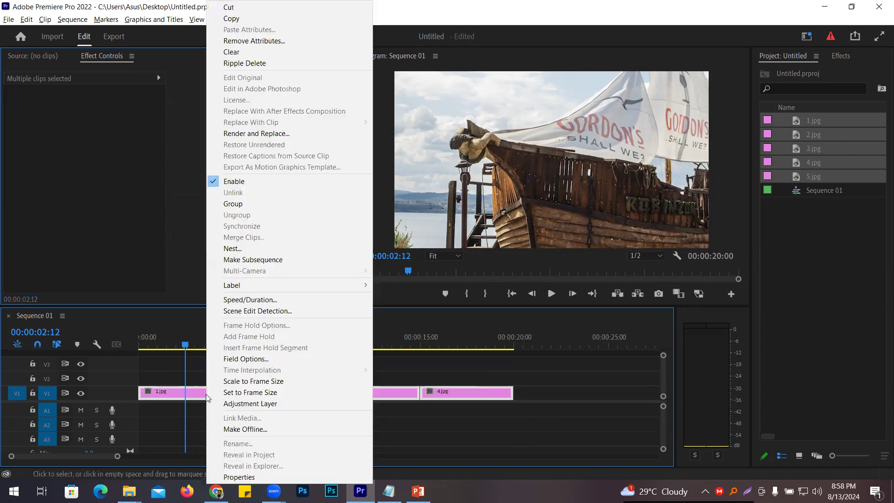
left_click(246, 381)
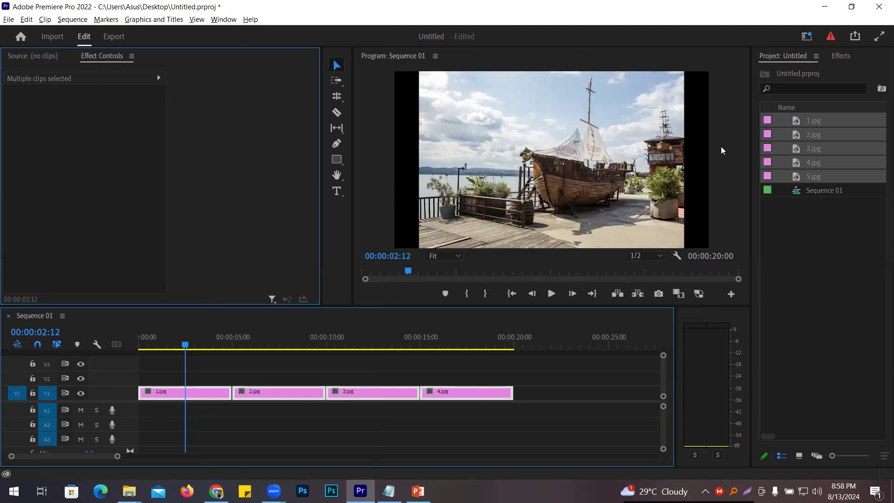
Look through the scaled clips 1.jpg to 4.jpg for black side bars and check their frame size option
left_click(211, 372)
left_click(194, 344)
left_click_drag(239, 345, 259, 344)
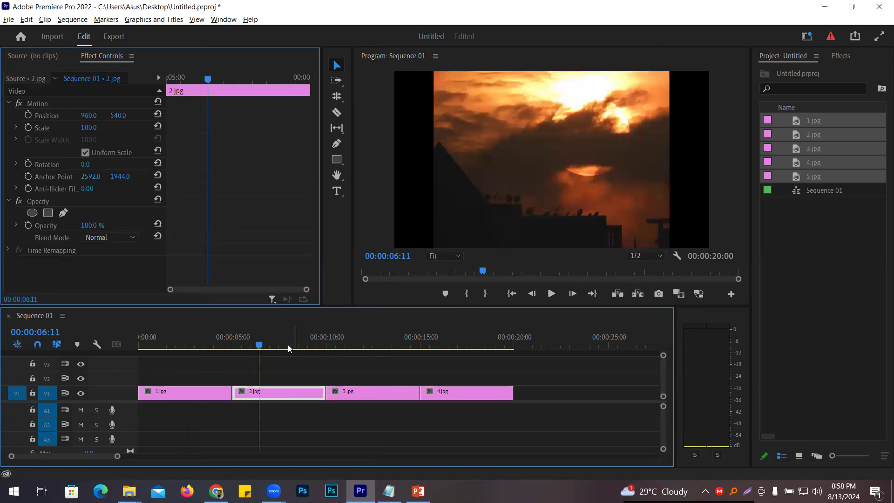
left_click_drag(263, 345, 444, 356)
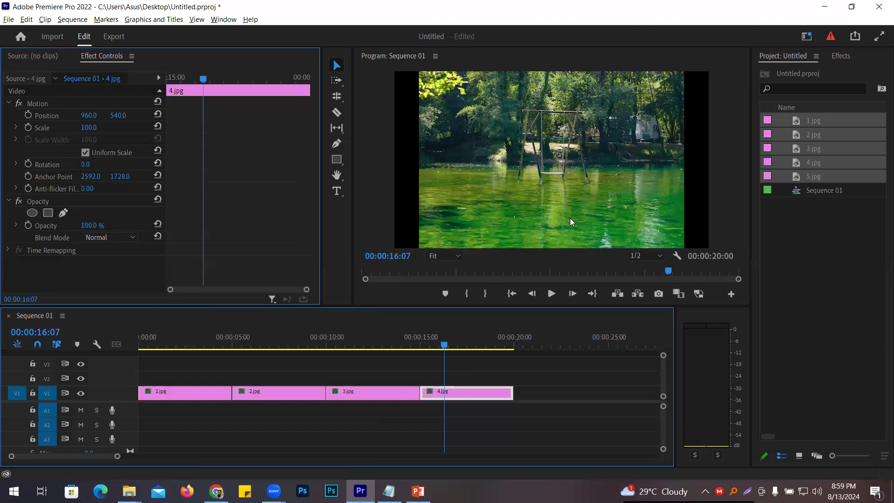
mouse_move(167, 343)
left_mouse_down()
mouse_move(137, 345)
mouse_move(162, 345)
left_mouse_up()
left_click_drag(189, 371, 504, 417)
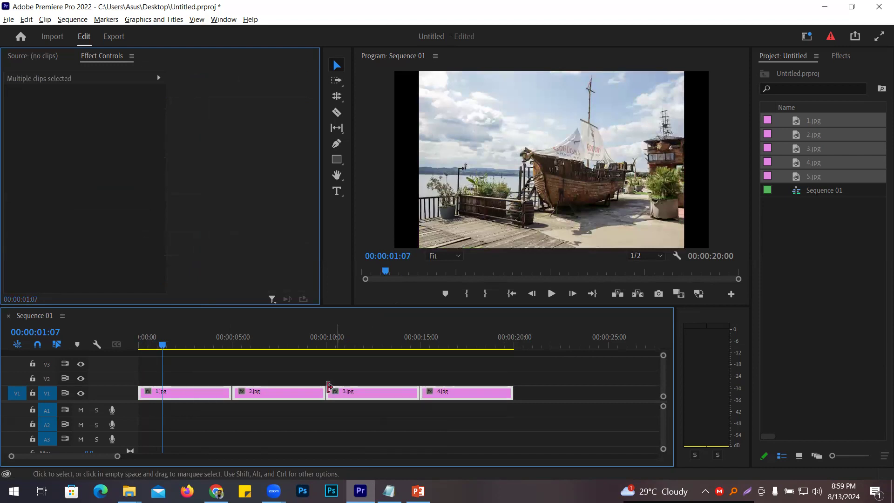
right_click(298, 391)
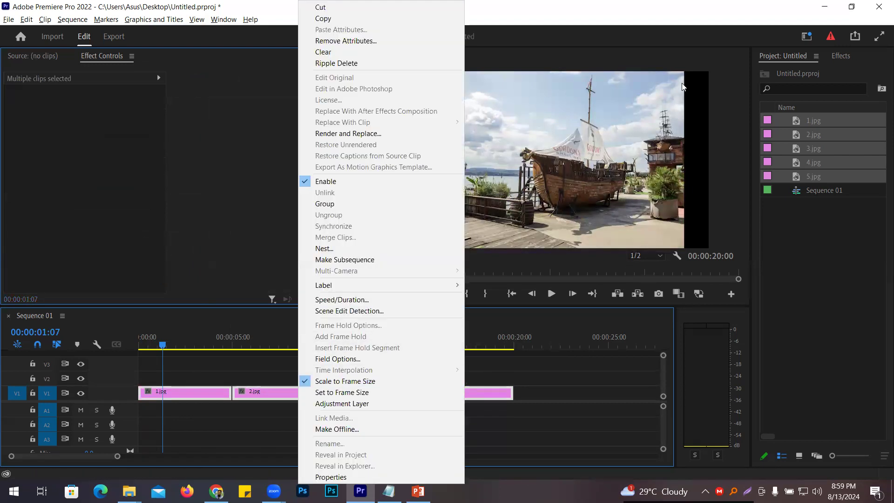
left_click(720, 166)
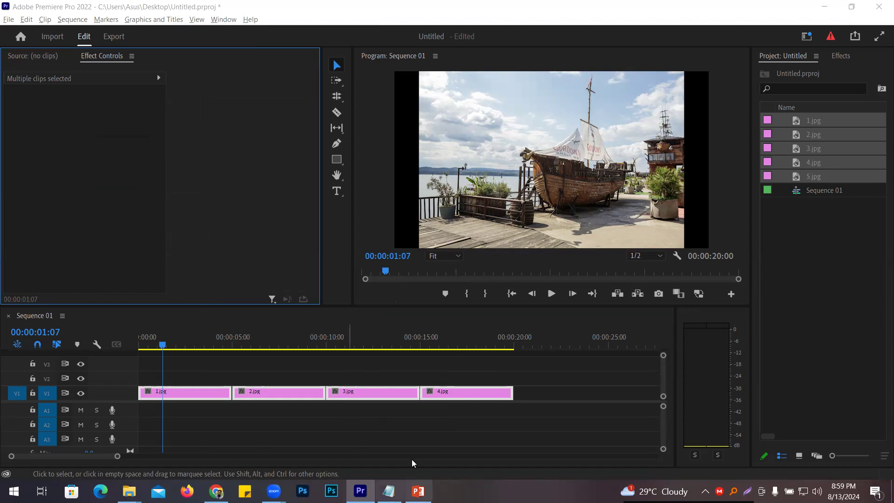
Enlarge the 1.jpg clip to a scale of 121 so it fills the frame width
left_click(203, 378)
left_click(202, 392)
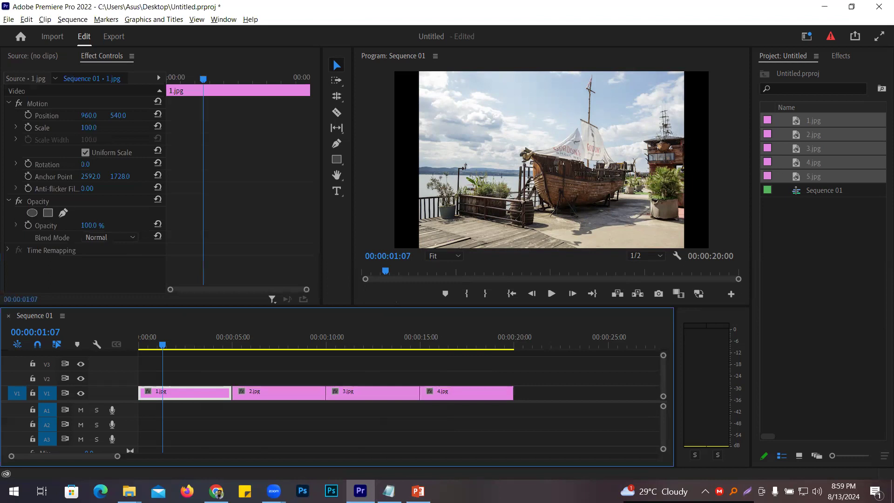
left_click_drag(89, 128, 98, 127)
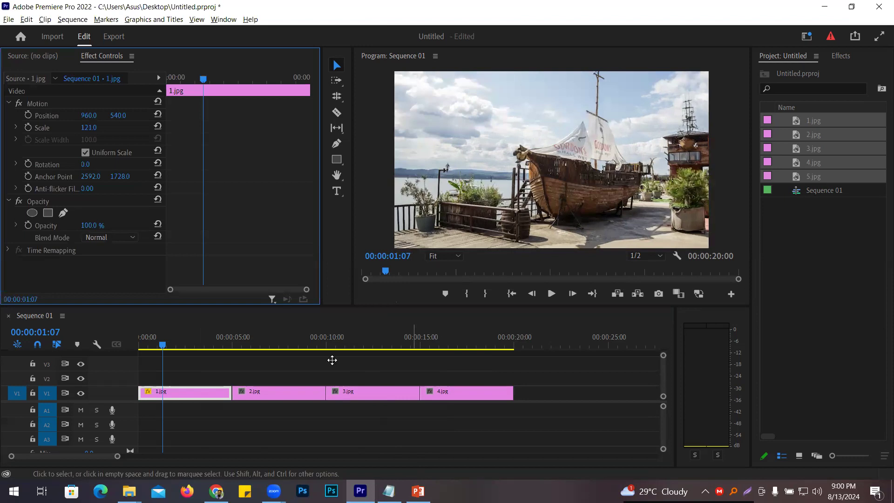
Set the 2.jpg clip's scale to 135 and its vertical position to 444
left_click_drag(162, 345, 168, 345)
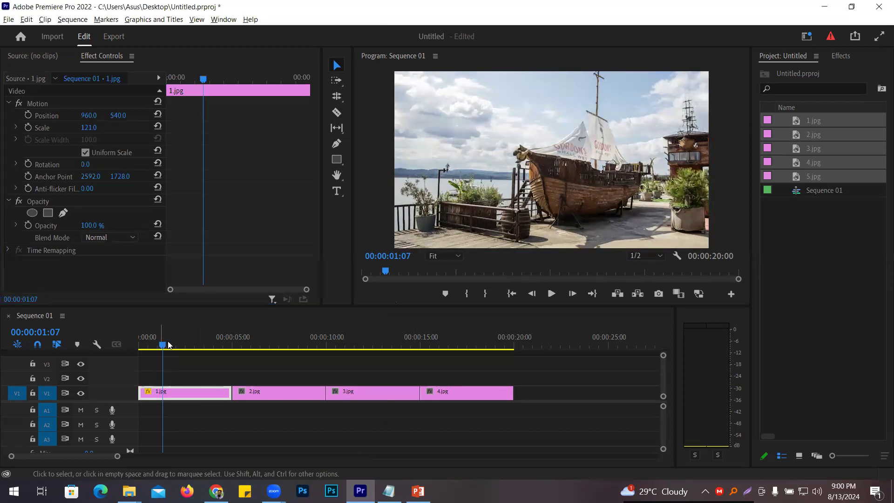
left_click(276, 347)
left_click(274, 392)
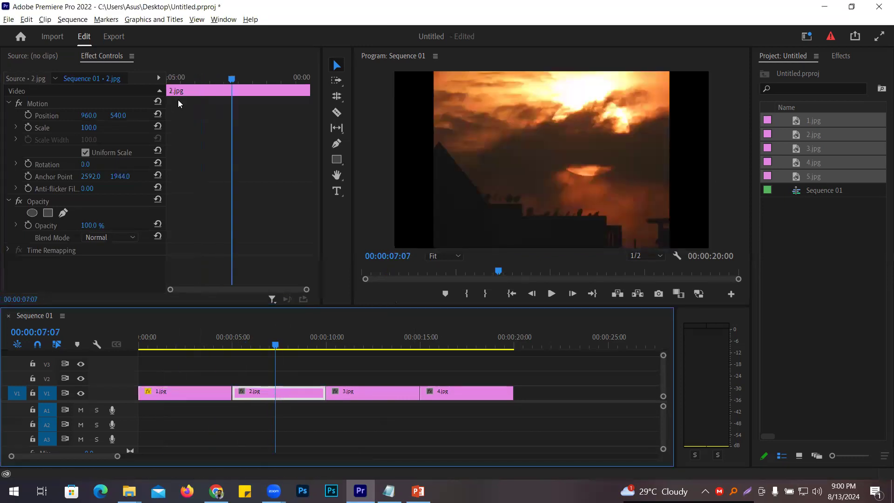
left_click_drag(89, 128, 74, 116)
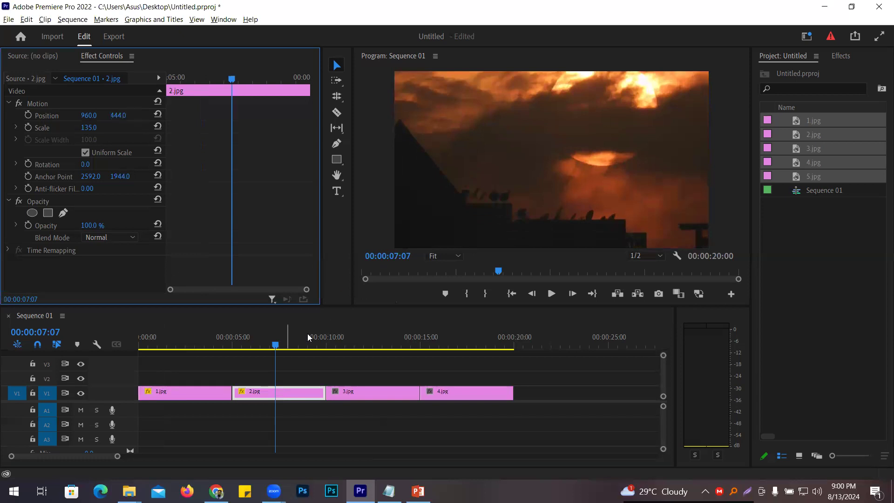
Set the scale of the 3.jpg clip to 125 and of the 4.jpg clip to 121
left_click_drag(275, 345, 361, 350)
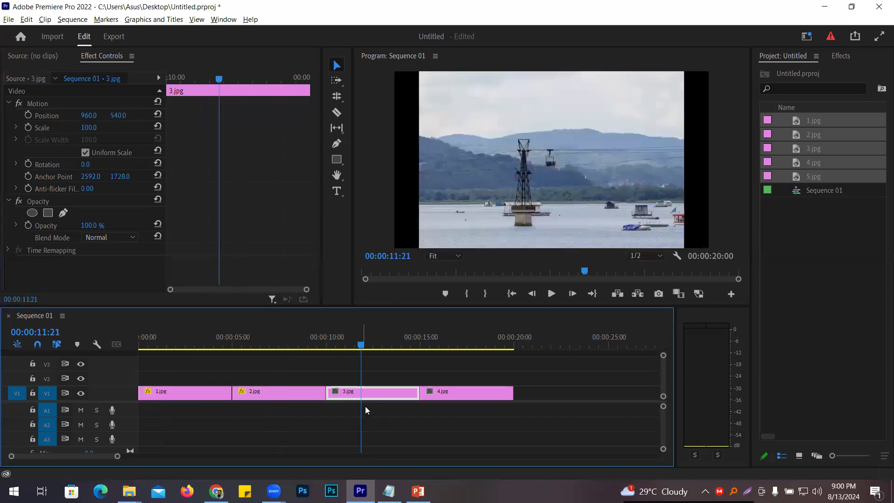
left_click_drag(106, 129, 119, 129)
left_click_drag(362, 345, 450, 343)
left_click_drag(86, 127, 96, 128)
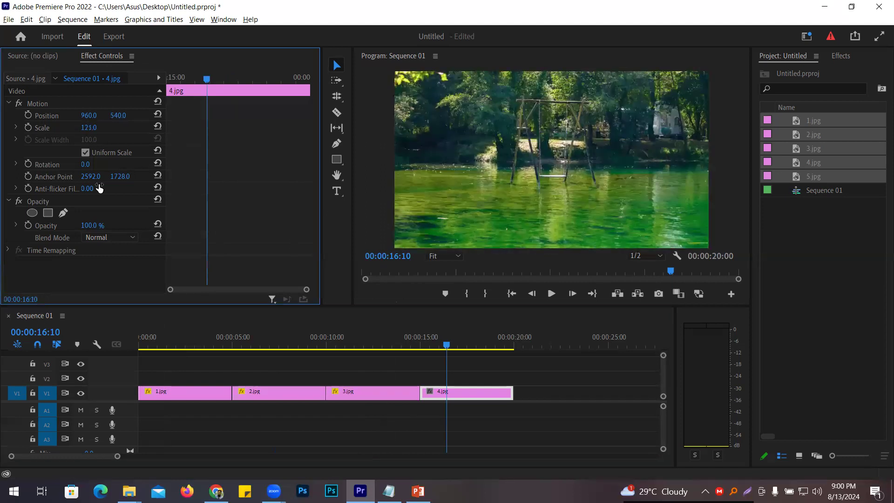
Play the whole image sequence from its start to its end
left_click_drag(181, 337, 133, 330)
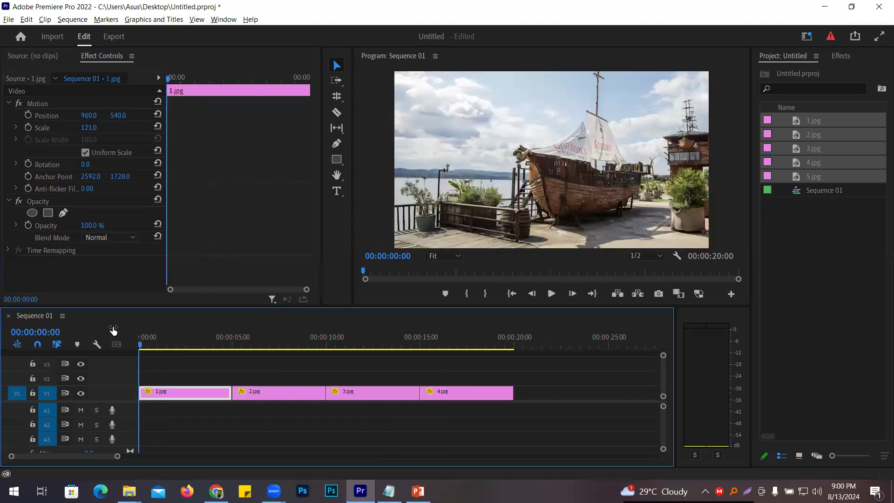
key("space")
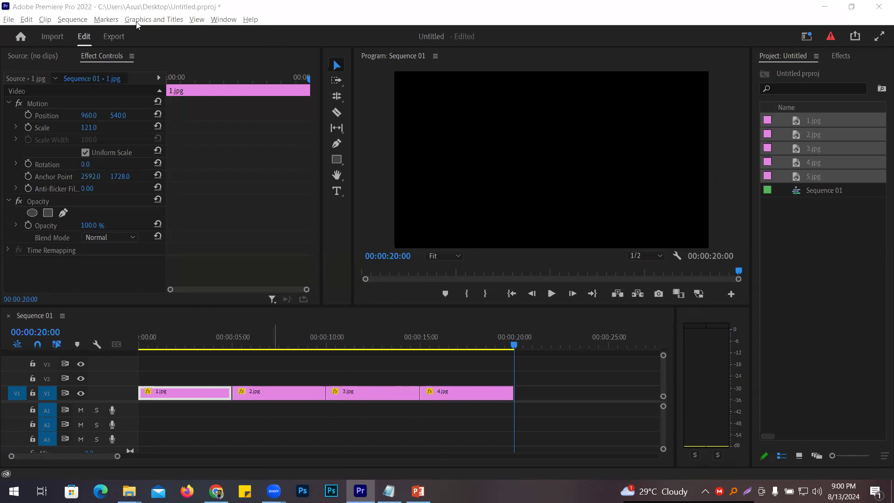
Check the frame width and height in the sequence settings, and return the playhead to the start of the sequence
left_click(81, 22)
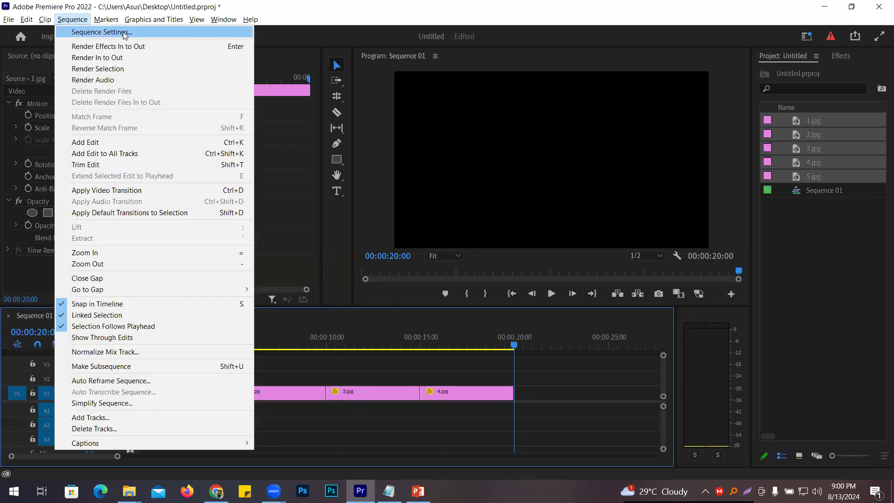
left_click(124, 33)
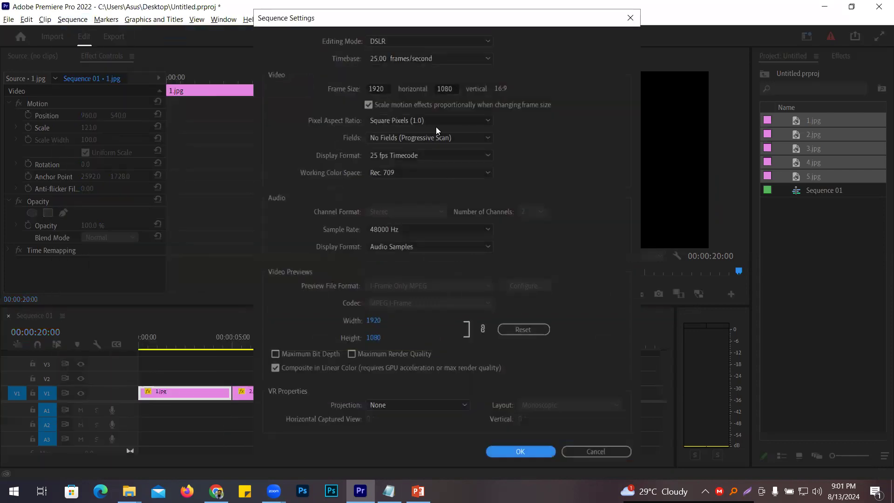
double_click(370, 87)
double_click(445, 89)
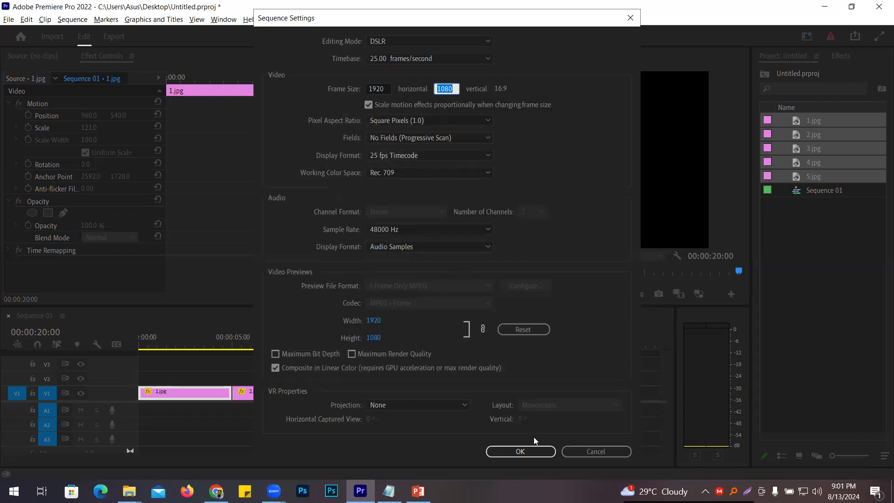
key("Return")
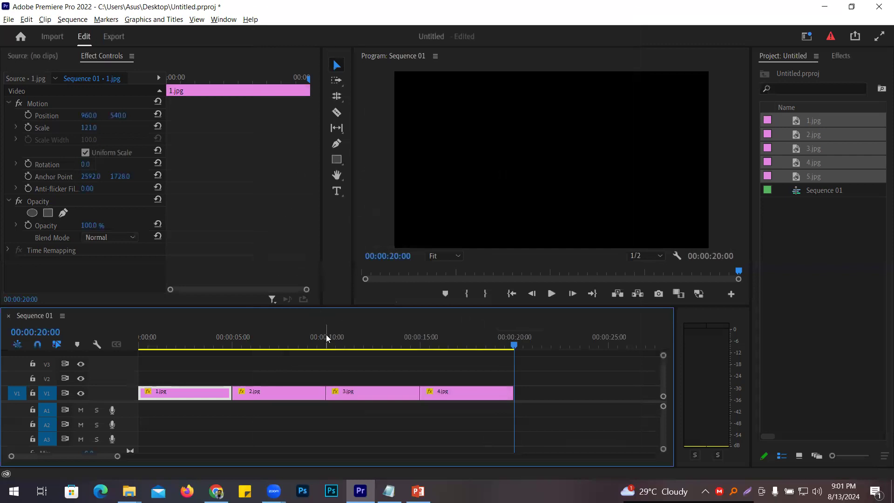
left_click_drag(328, 345, 354, 345)
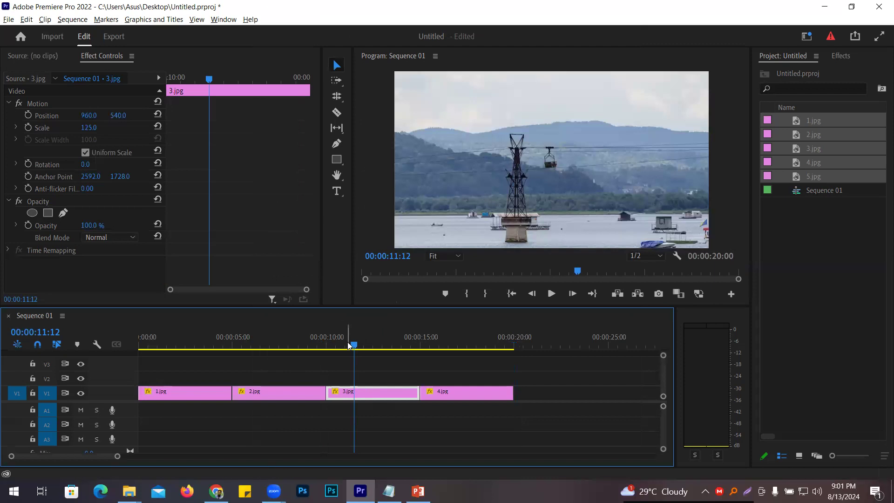
left_click_drag(354, 345, 78, 321)
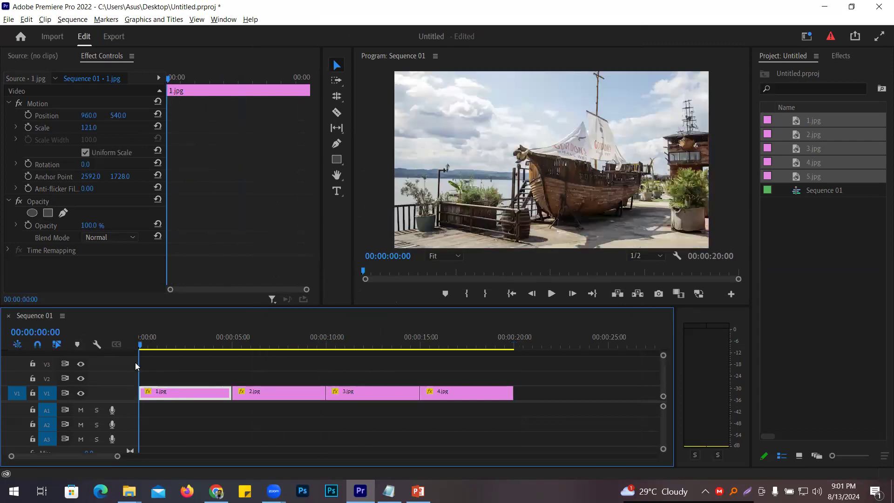
Scrub through the 1.jpg clip to its end, and view the project items as thumbnails in icon and freeform views
left_click(141, 346)
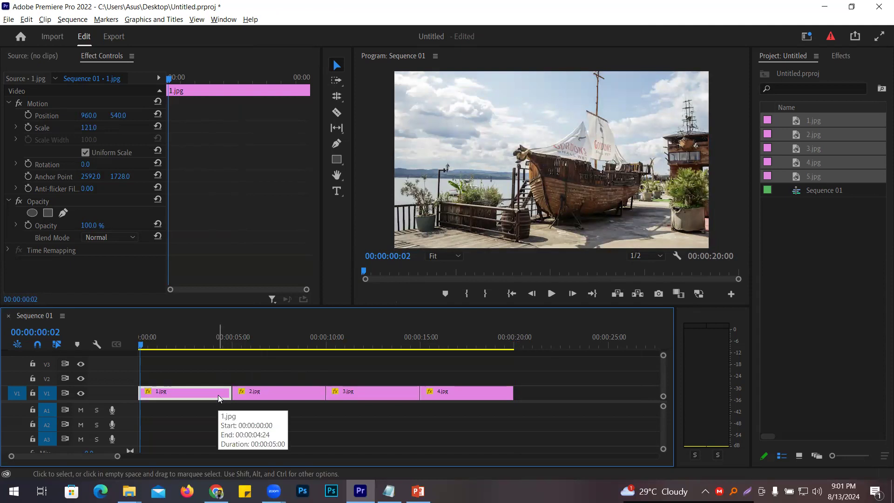
left_click_drag(142, 345, 232, 359)
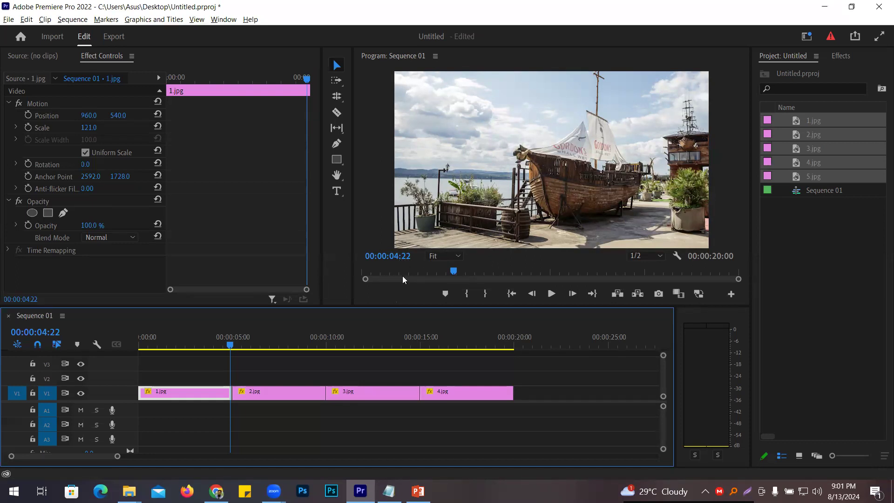
left_click(810, 231)
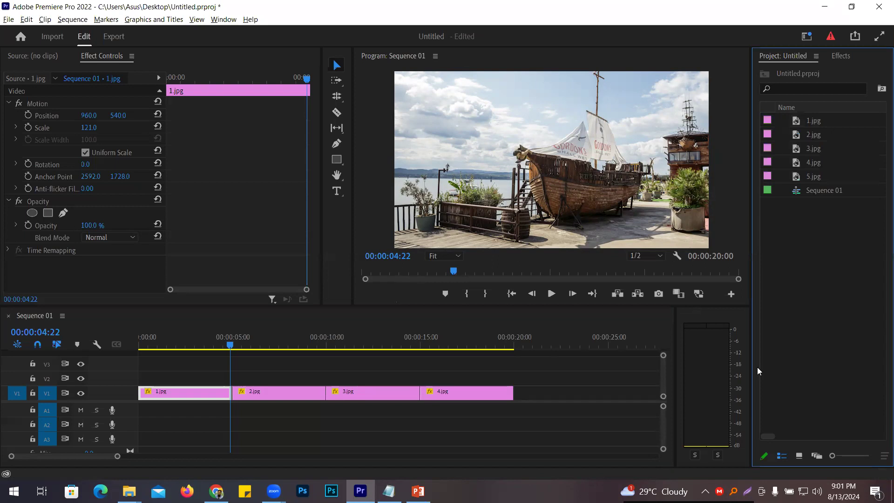
left_click(798, 457)
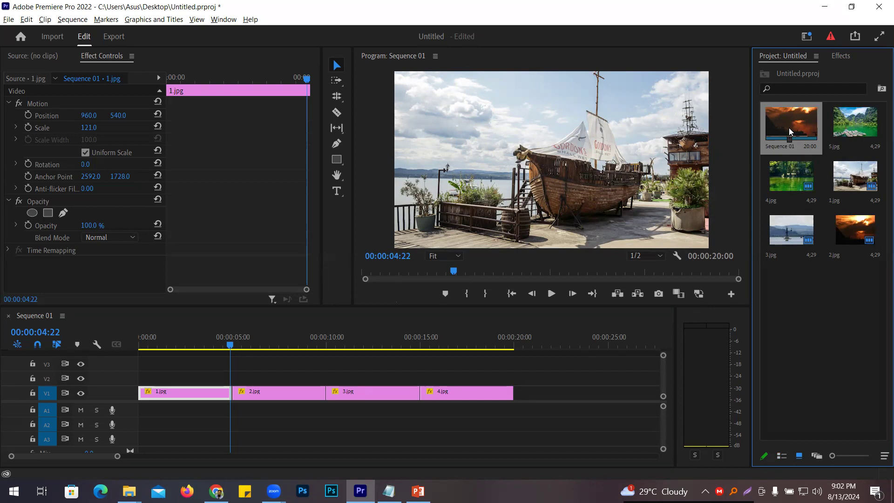
left_click(815, 462)
scroll(813, 254, "down", 5)
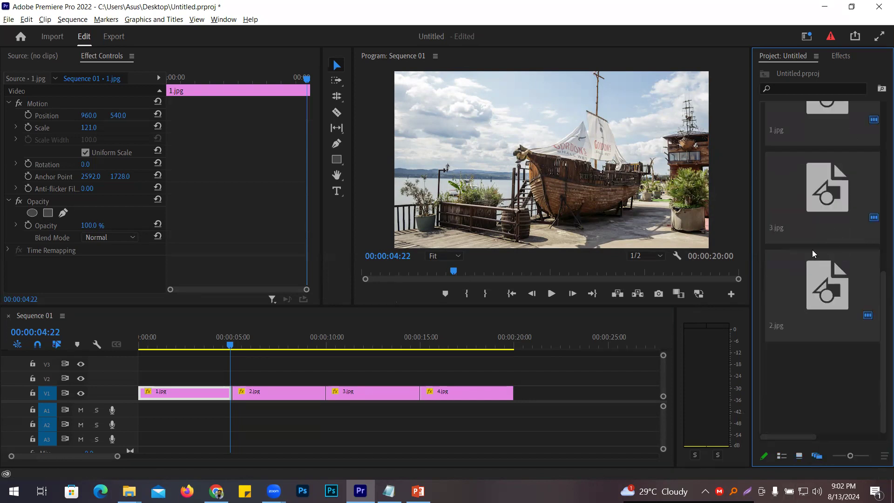
Scrub the playhead back near the start of the sequence and return the project items to list view
left_click(169, 392)
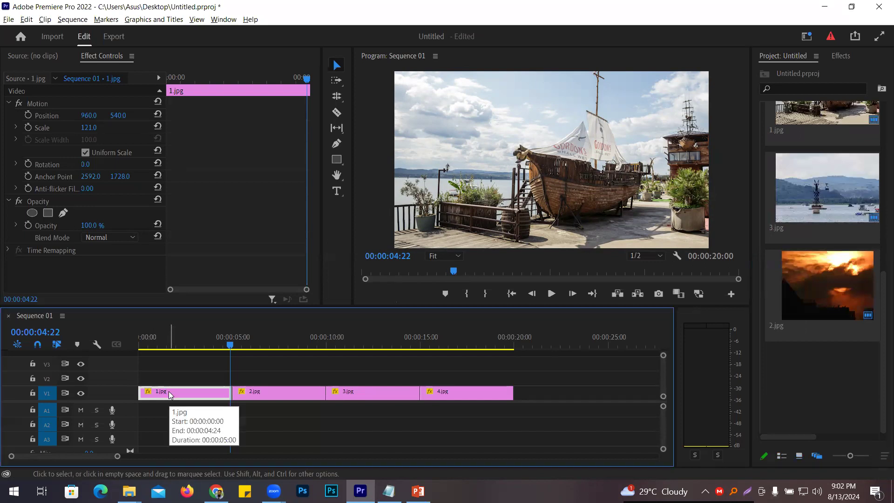
left_click_drag(198, 348, 142, 348)
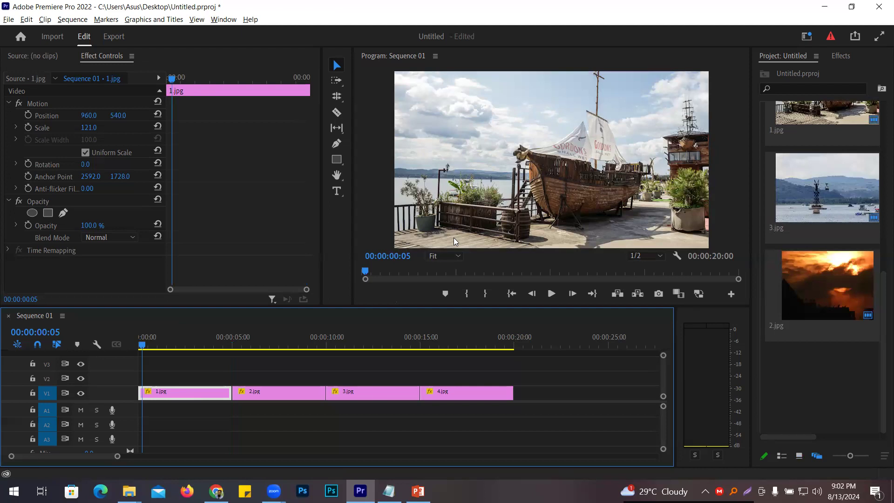
left_click_drag(141, 344, 134, 344)
left_click(574, 293)
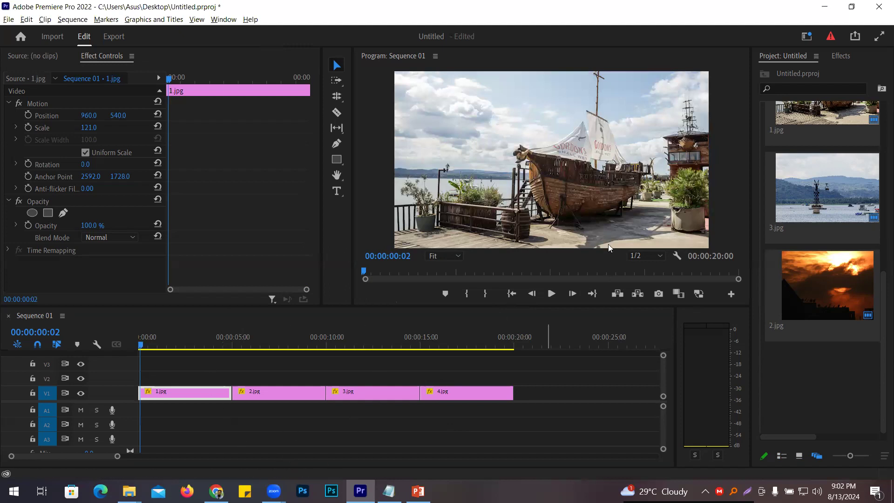
left_click(782, 455)
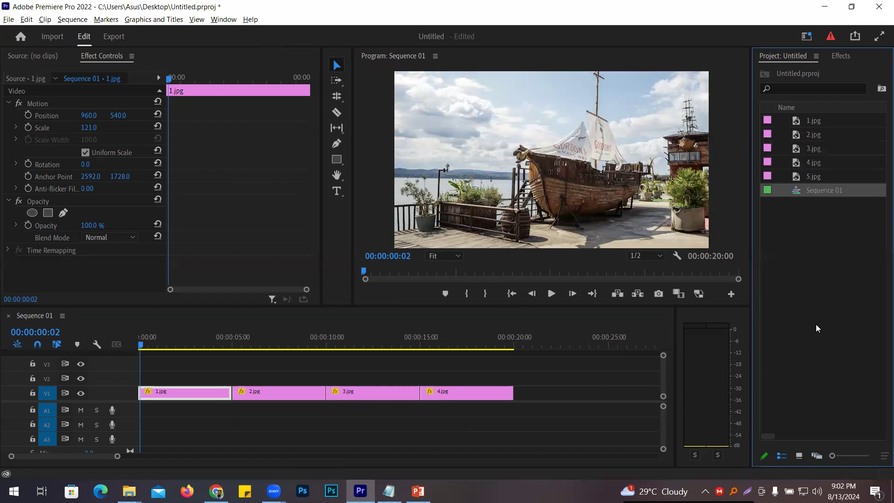
Play the sequence from its start into the 2.jpg clip, and return the playhead to the start
mouse_move(142, 345)
left_mouse_down()
mouse_move(191, 348)
mouse_move(139, 346)
left_mouse_up()
key("space")
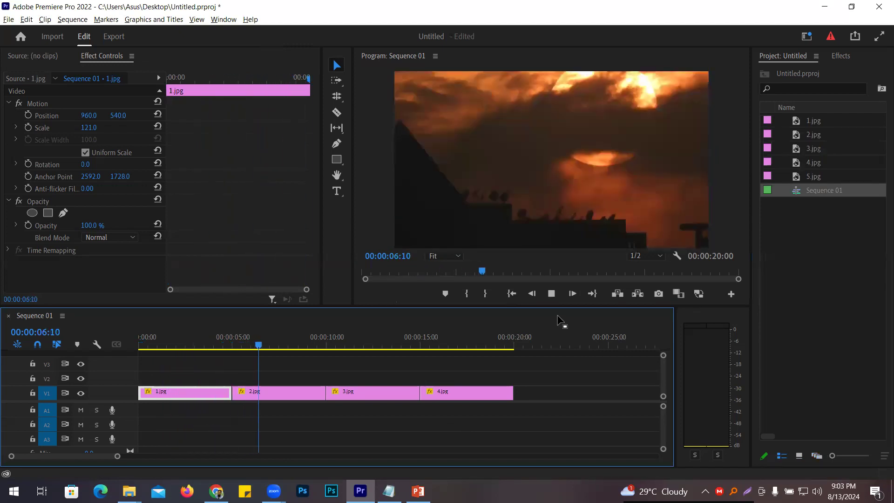
key("space")
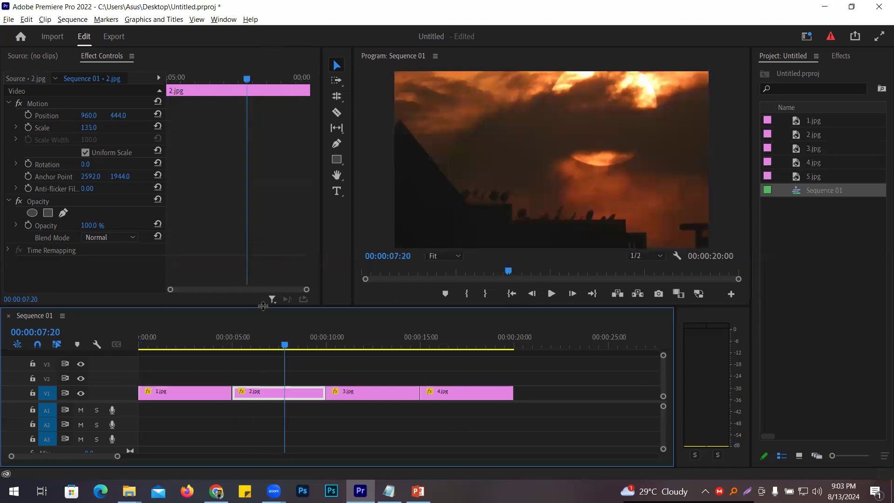
left_click_drag(287, 345, 134, 321)
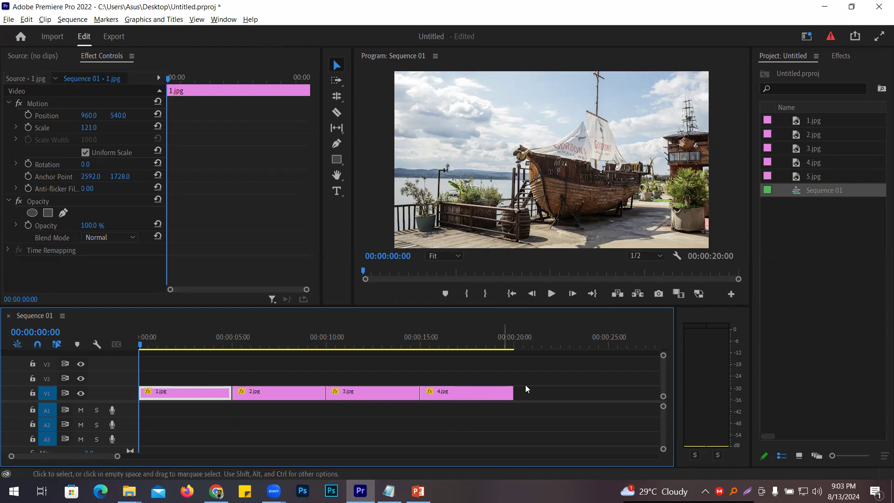
Duplicate all four V1 image clips onto track V2 directly above the originals, and dismiss the Internet Download Manager pop-ups
left_click_drag(200, 373, 519, 420)
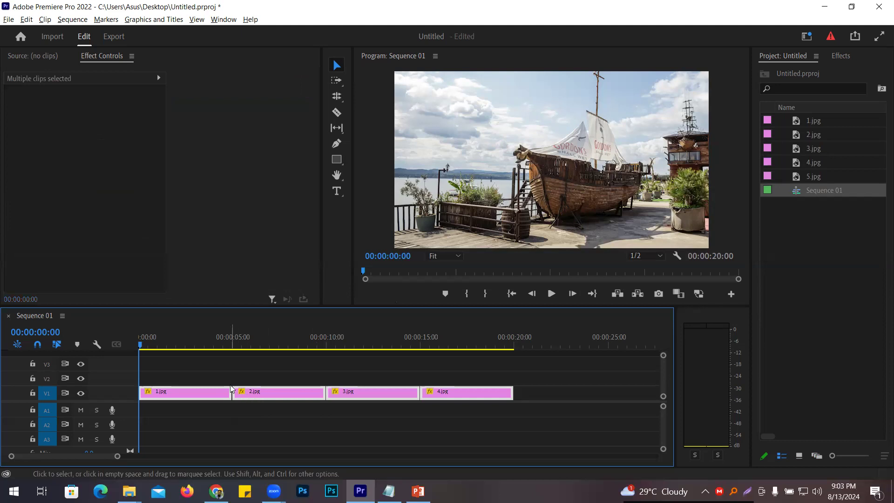
mouse_move(230, 385)
left_mouse_down()
mouse_move(216, 393)
mouse_move(217, 376)
left_mouse_up()
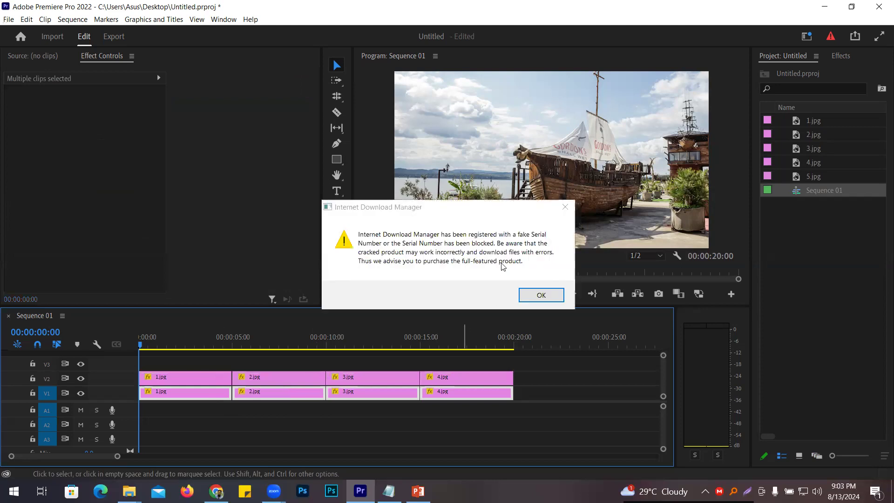
left_click(566, 206)
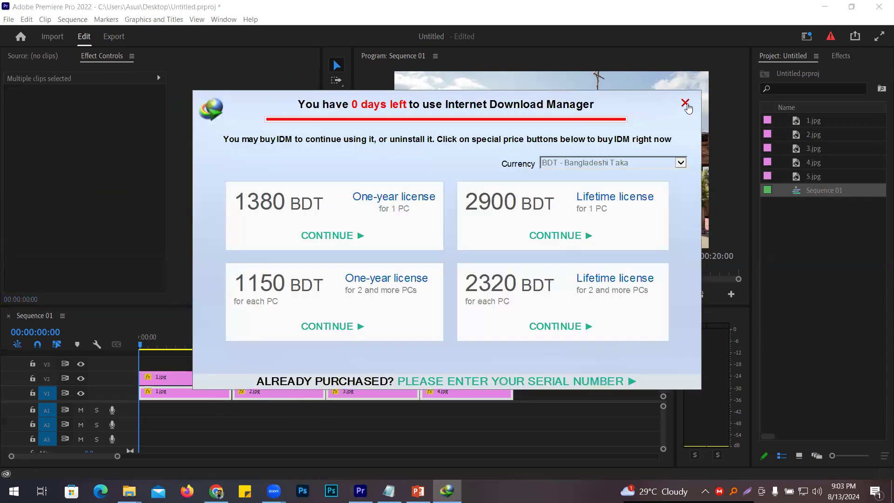
left_click(684, 103)
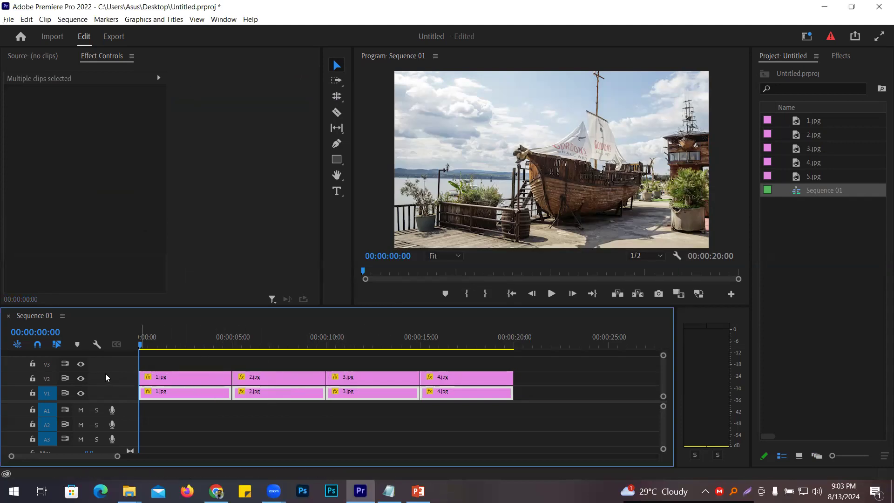
Hide the output of track V2 and select the 1.jpg clip on track V1
left_click(81, 378)
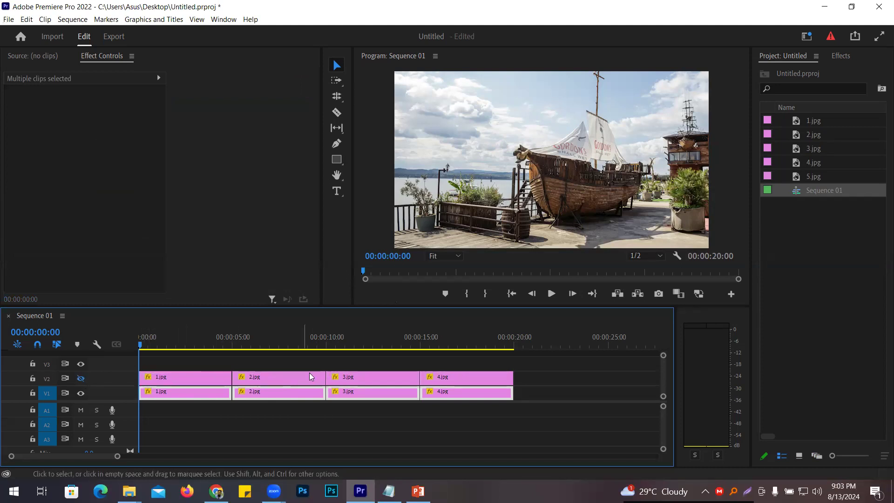
left_click(189, 397)
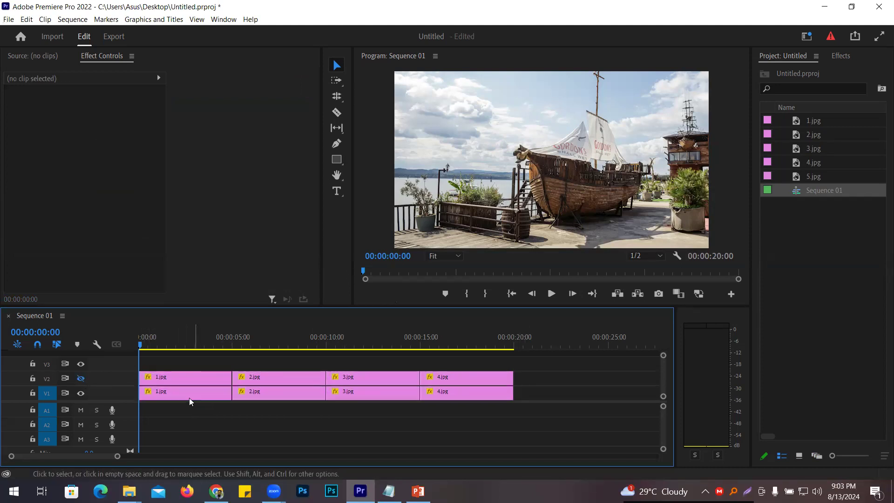
left_click(246, 395)
left_click(375, 395)
left_click(486, 392)
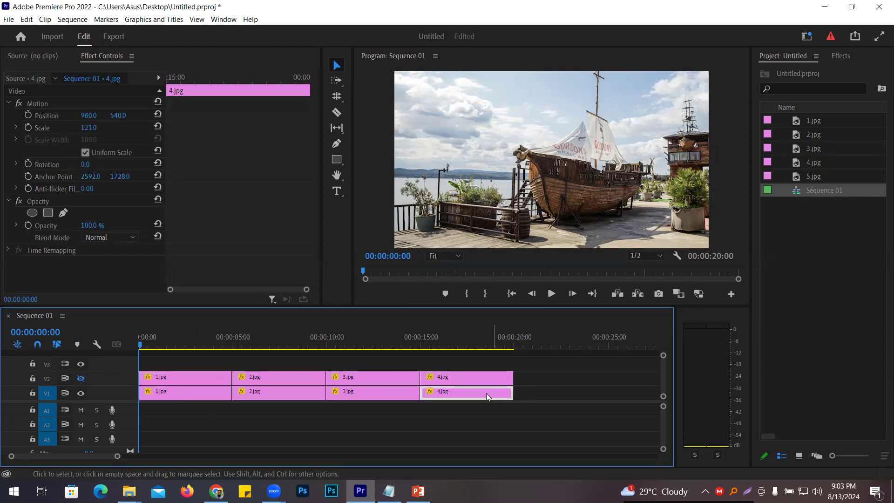
left_click(206, 394)
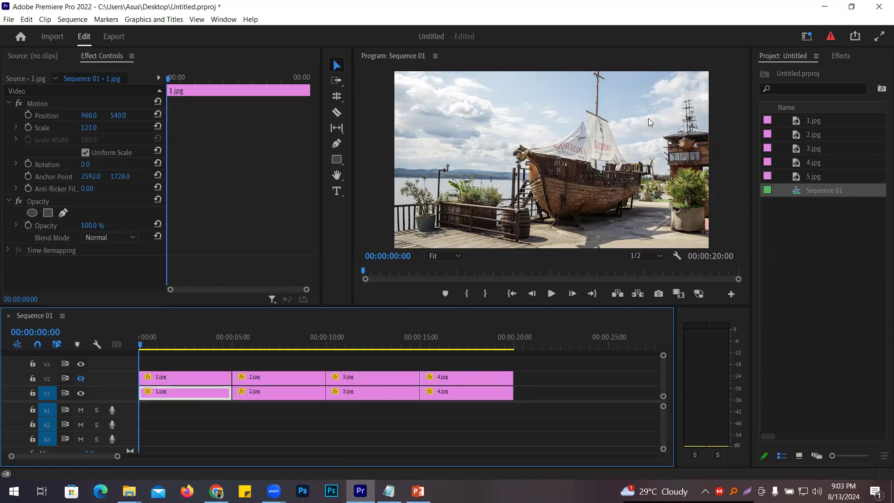
left_click(206, 377)
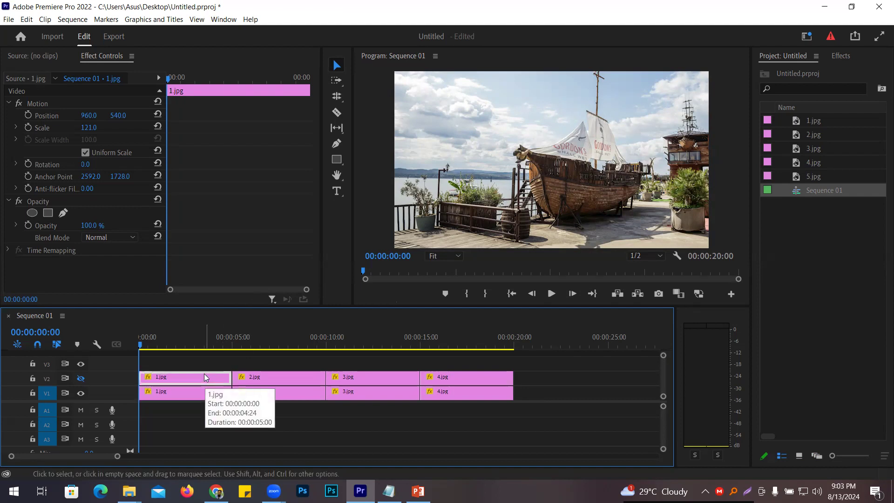
left_click(186, 396)
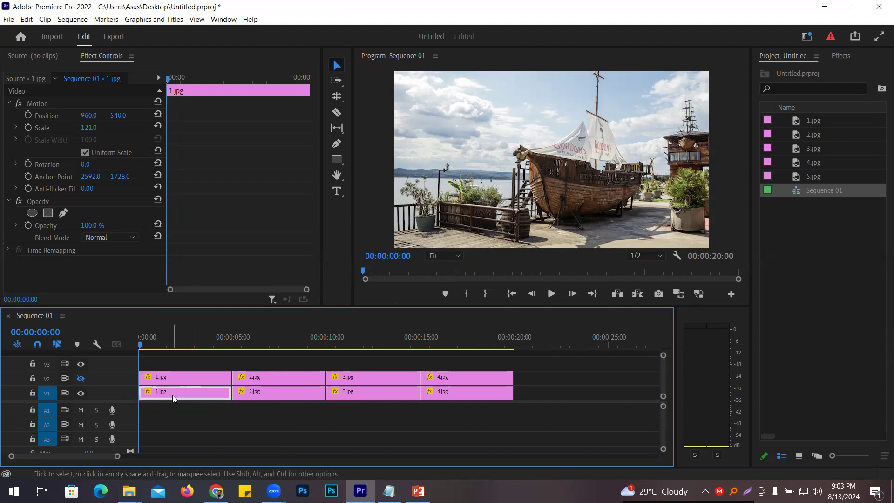
Apply the Gaussian Blur video effect from Blur & Sharpen to the 1.jpg clip on track V1
left_click(839, 56)
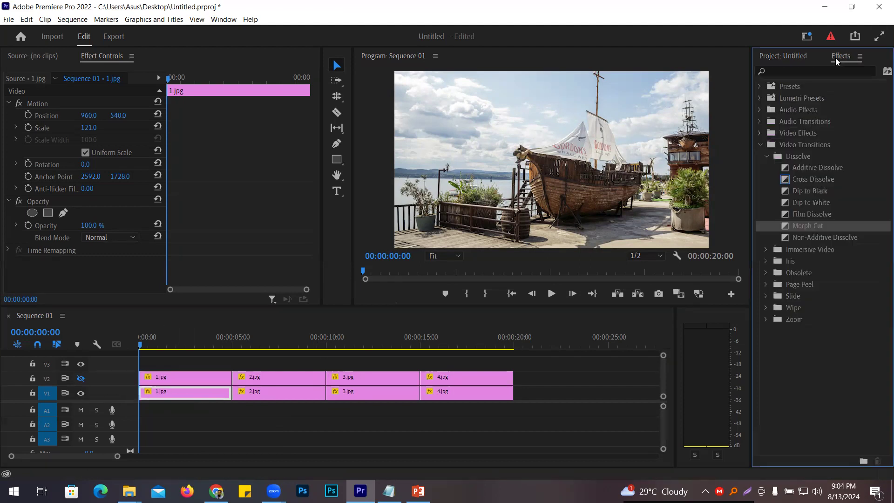
left_click(760, 145)
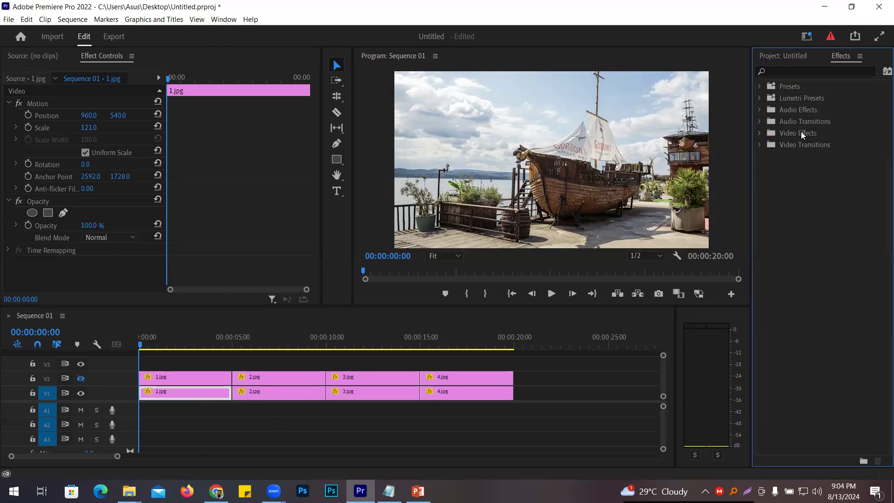
left_click(759, 134)
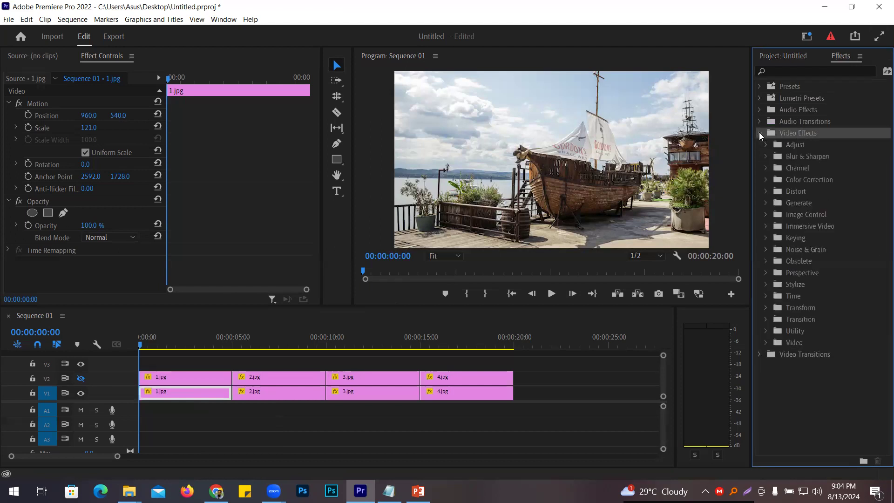
left_click(765, 157)
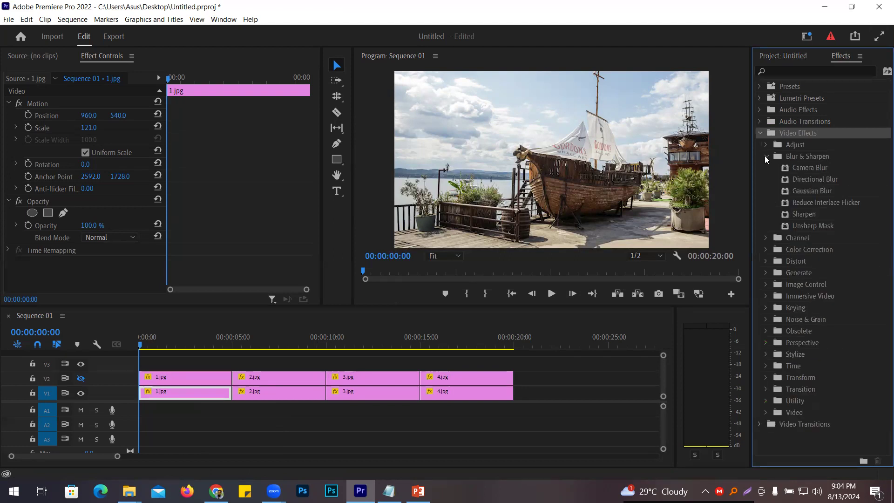
left_click(811, 193)
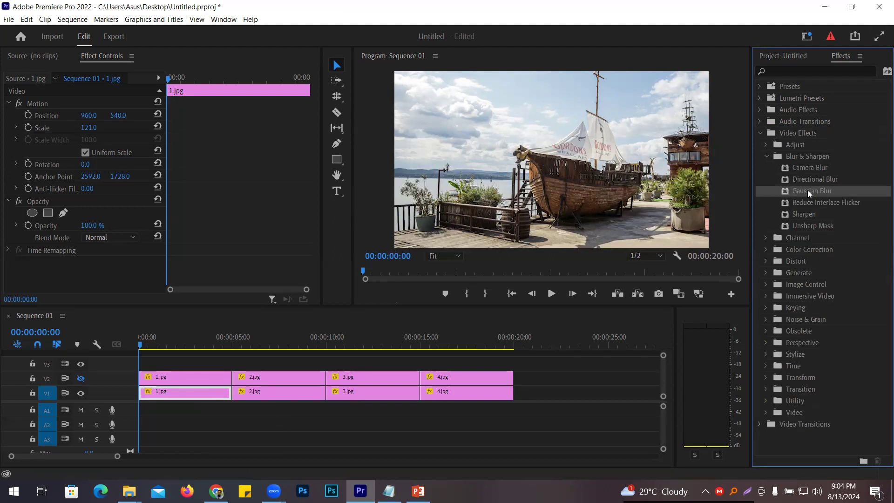
left_click(794, 72)
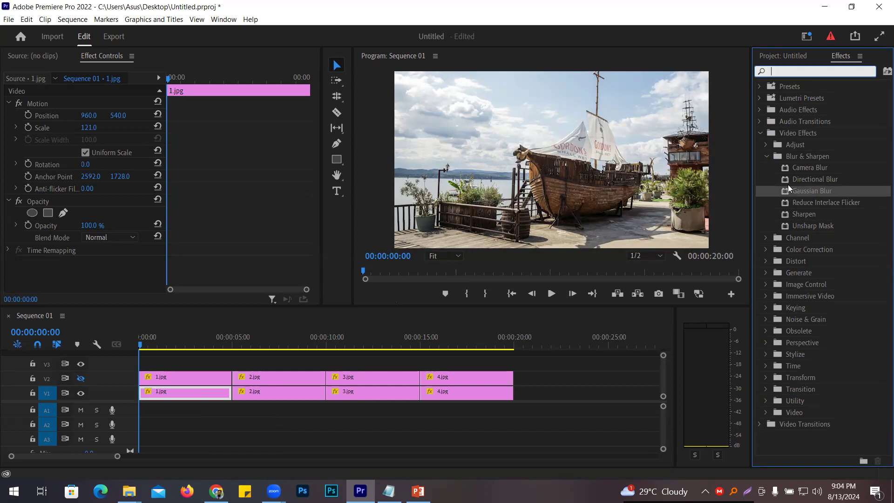
left_click_drag(799, 189, 501, 260)
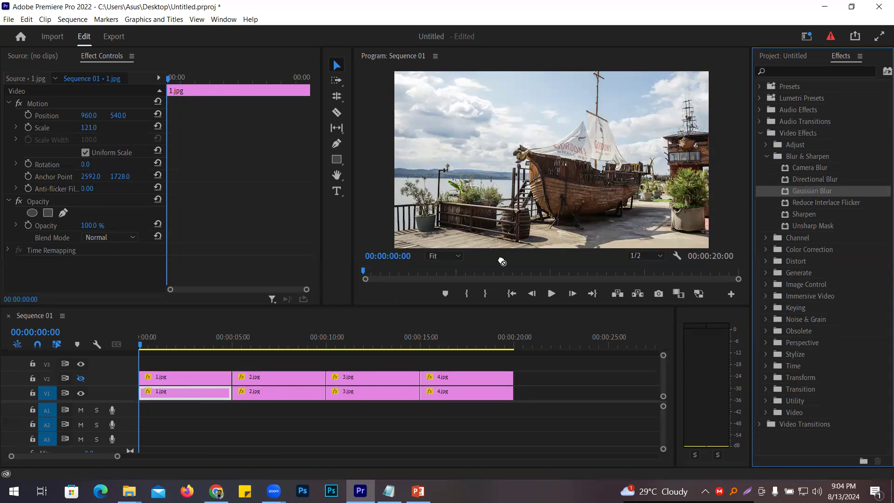
left_click_drag(251, 349, 184, 395)
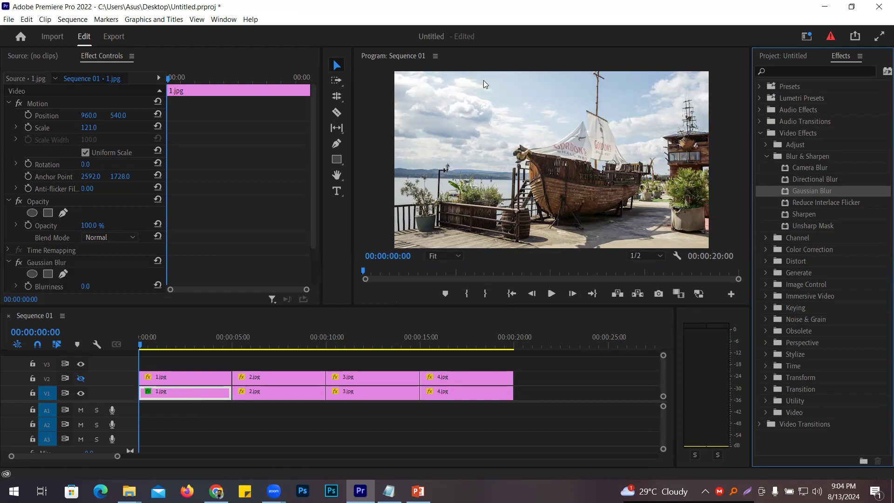
Set the Gaussian Blur blurriness of the V1 1.jpg clip to 47
left_click(311, 166)
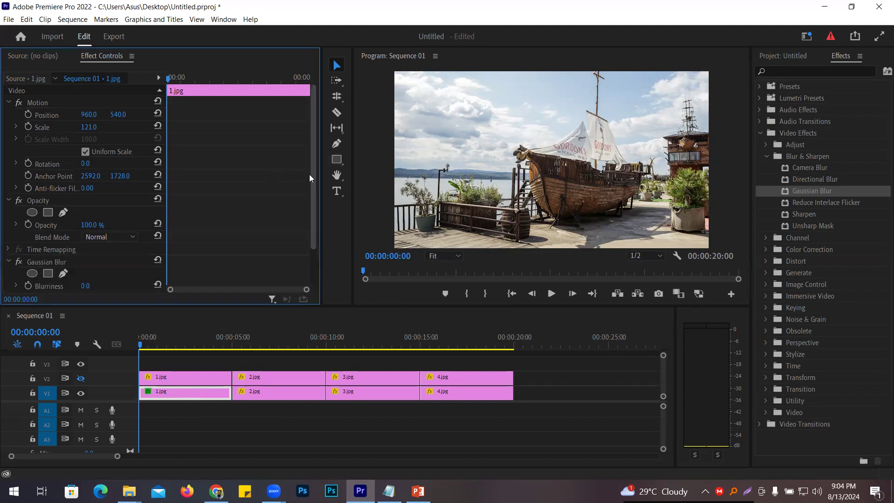
left_click_drag(310, 178, 308, 229)
left_click(39, 217)
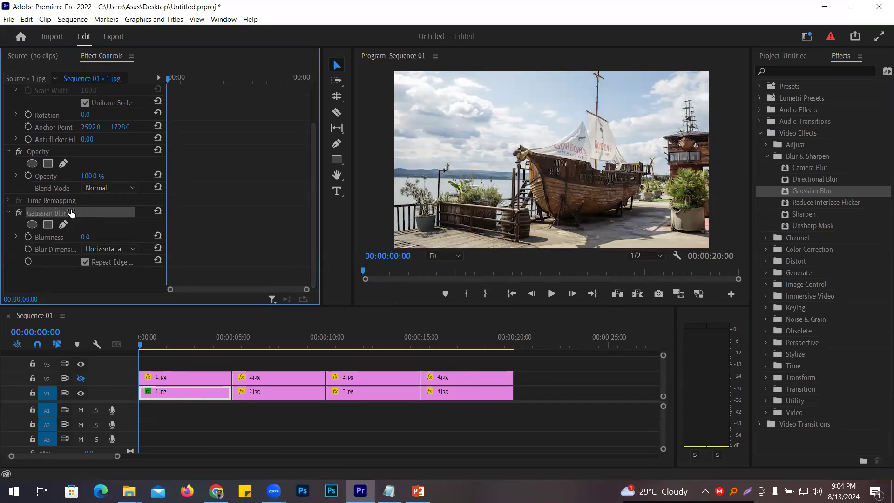
left_click(85, 237)
type("23")
key("Return")
left_click_drag(88, 237, 99, 237)
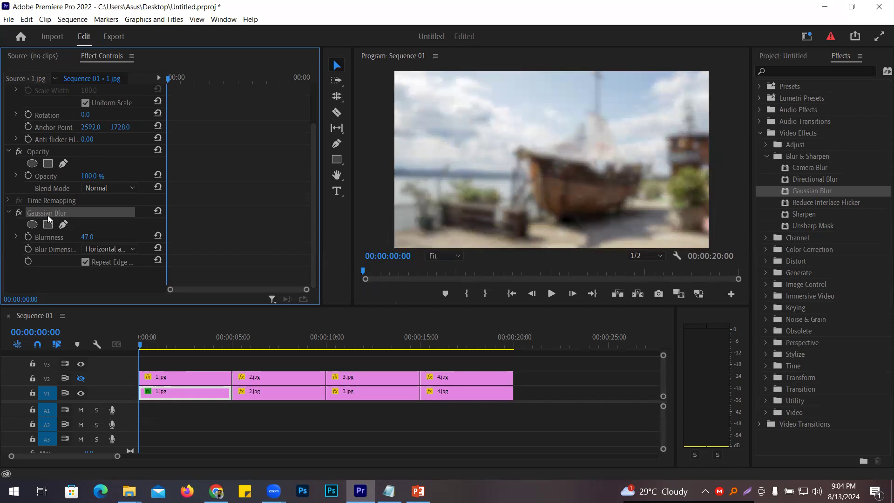
Copy the Gaussian Blur effect from the 1.jpg clip on track V1
left_click(289, 395)
left_click(349, 394)
left_click(447, 393)
left_click(141, 393)
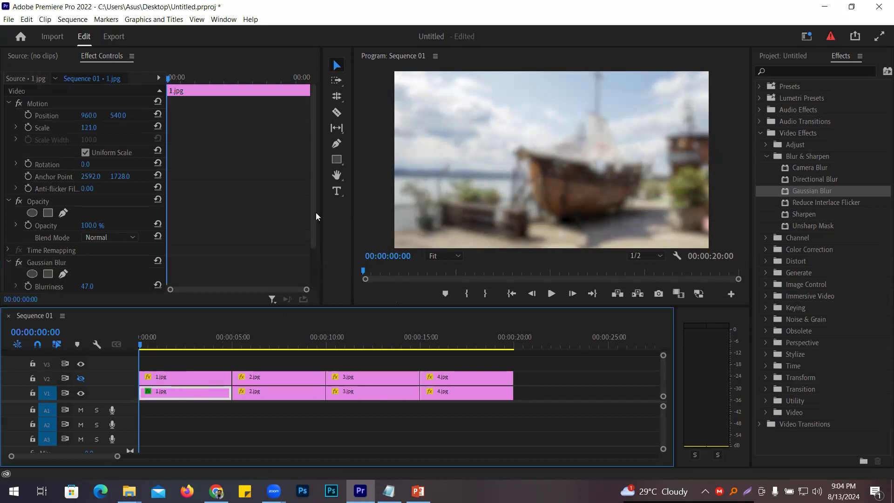
left_click_drag(314, 212, 308, 260)
left_click(52, 214)
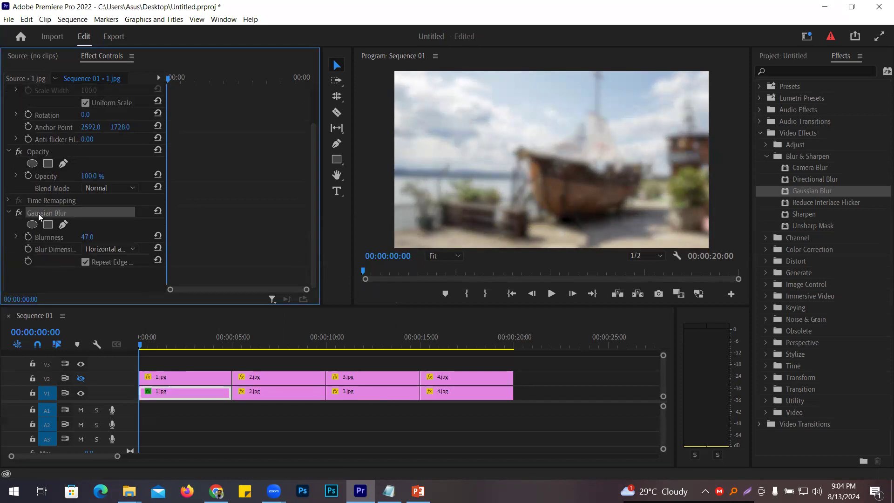
right_click(38, 214)
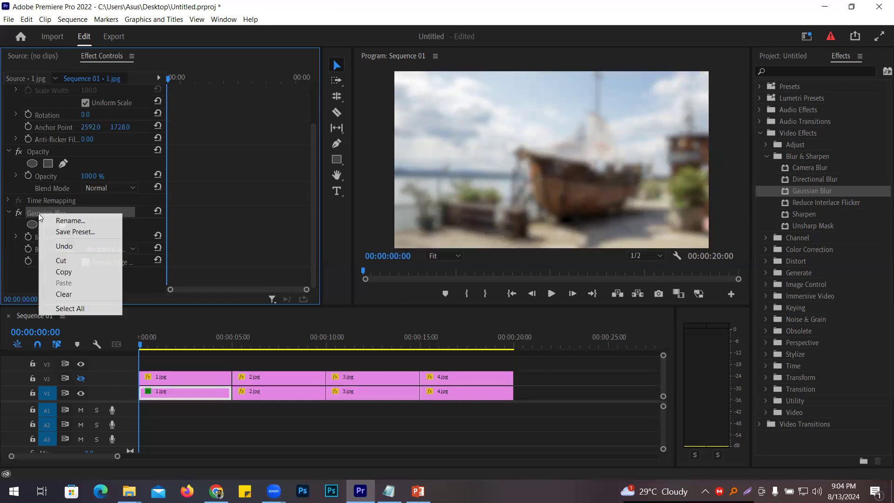
left_click(70, 271)
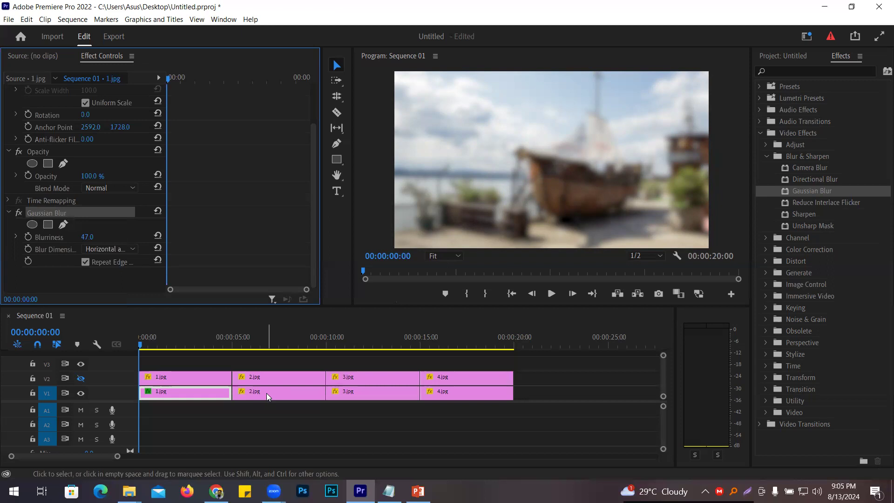
Paste the copied Gaussian Blur onto the 2.jpg, 3.jpg and 4.jpg clips on track V1, and return the playhead to 1.jpg
left_click(276, 338)
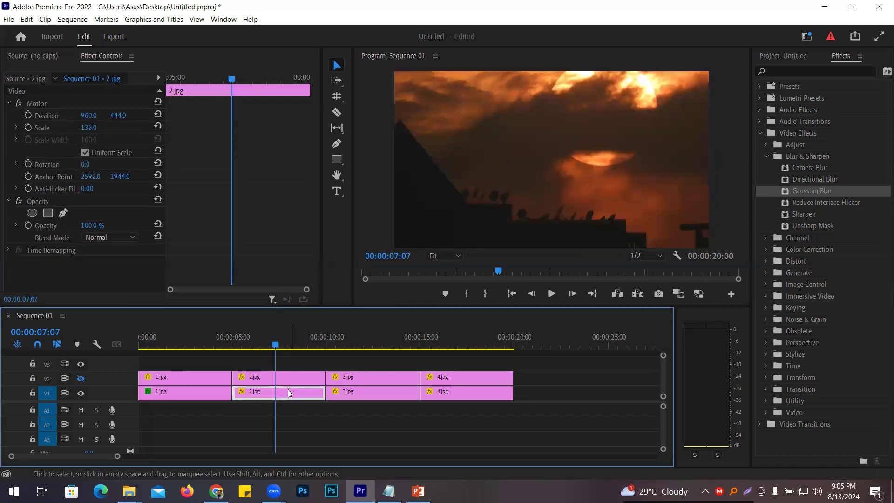
key("ctrl+v")
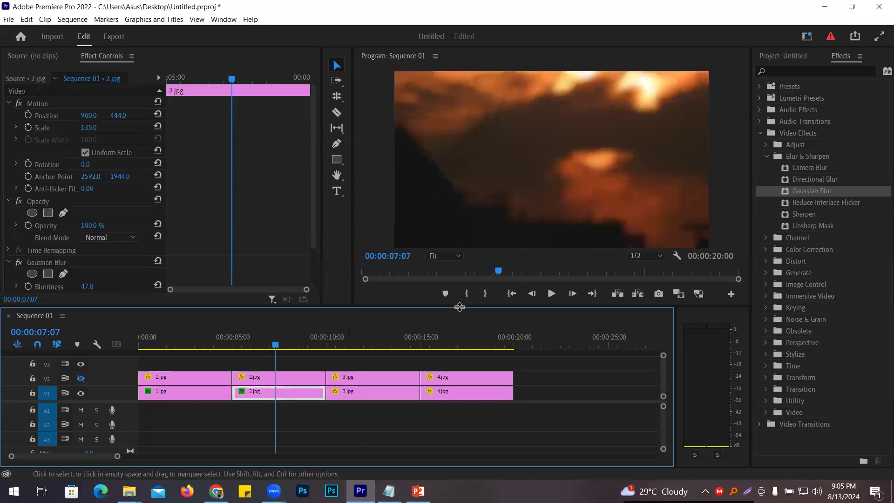
scroll(54, 213, "down", 3)
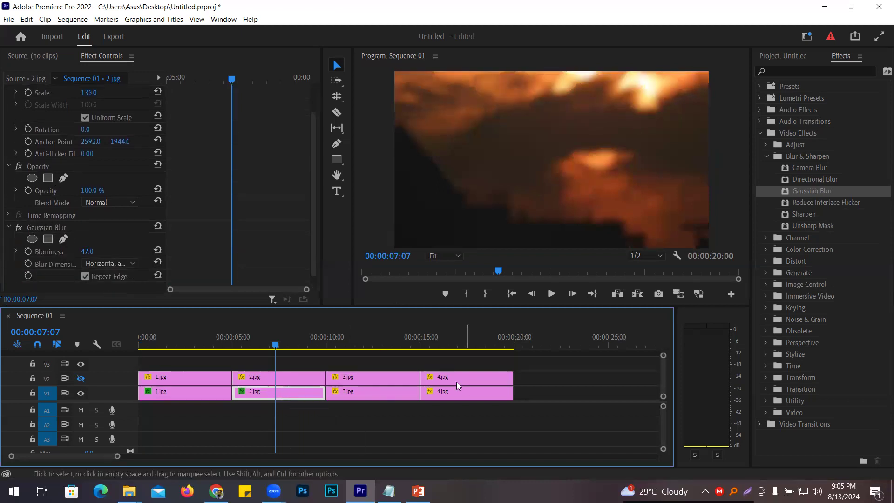
left_click_drag(350, 409, 459, 397)
key("ctrl+v")
left_click_drag(377, 347, 194, 328)
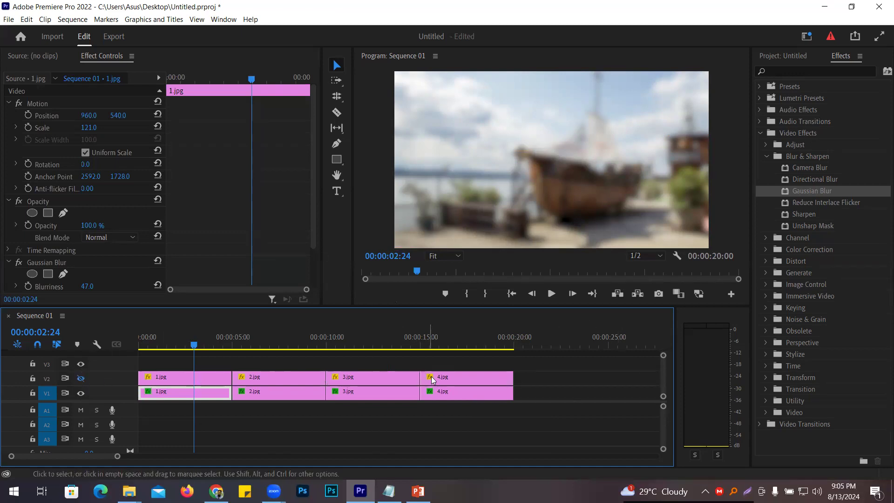
Turn the output of track V2 back on and set the scale of its 1.jpg clip to 76
left_click(81, 378)
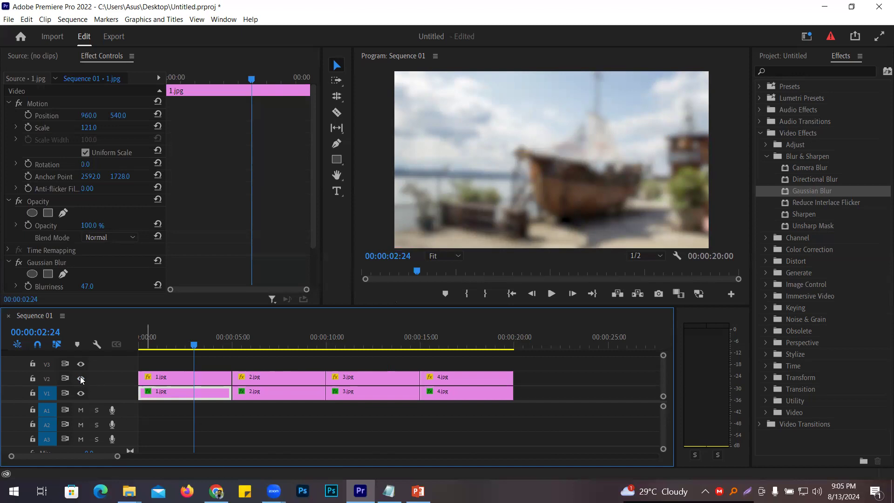
left_click(196, 377)
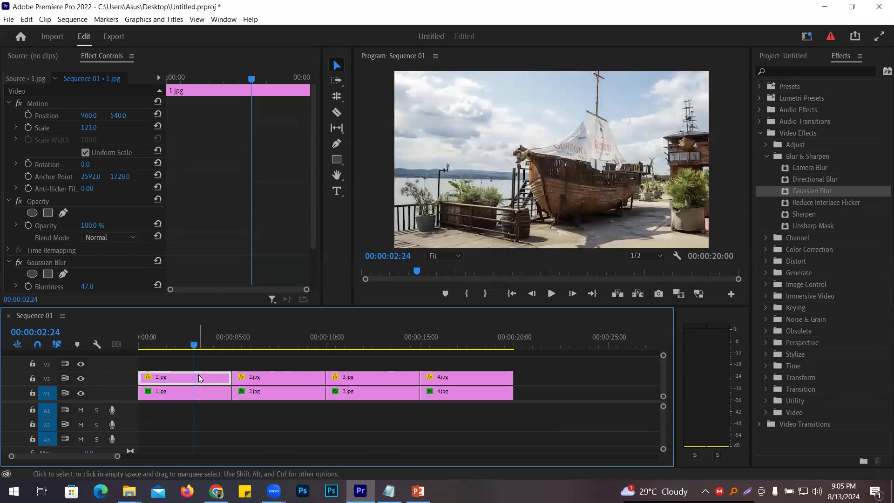
left_click_drag(89, 131, 77, 131)
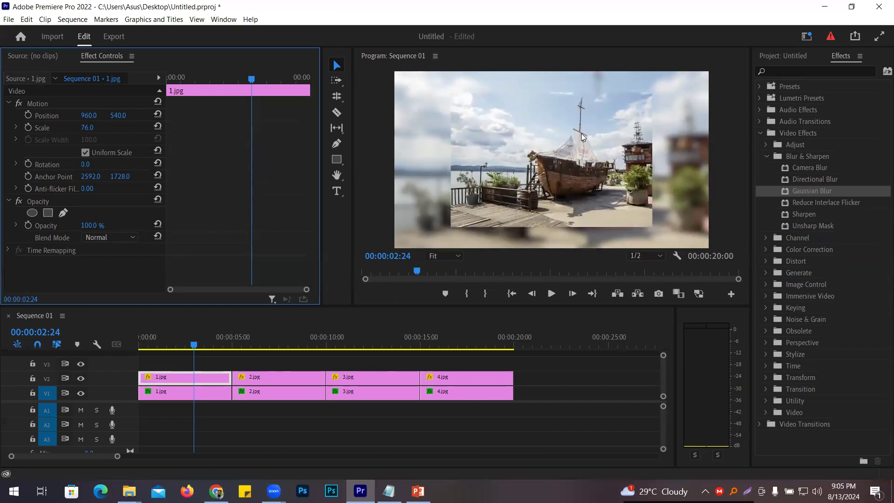
Set the V2 2.jpg clip's scale to 79 and its vertical position to 522
left_click_drag(204, 344, 270, 344)
left_click(289, 379)
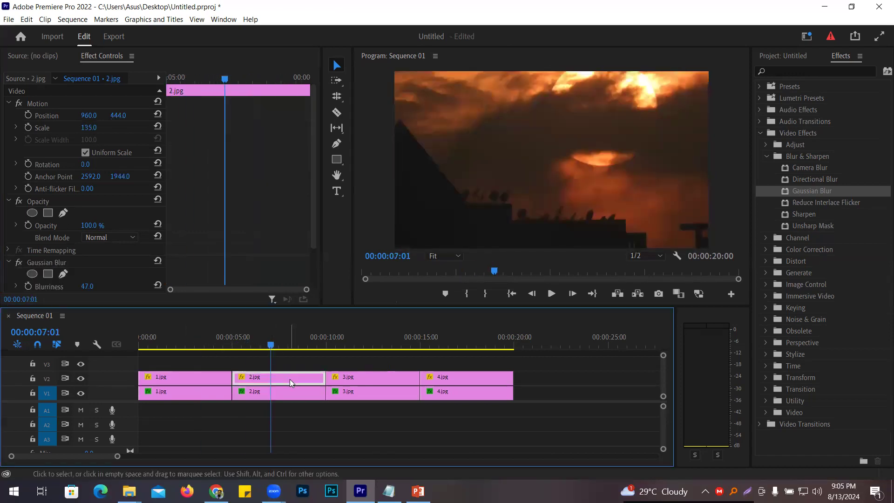
left_click_drag(90, 128, 58, 128)
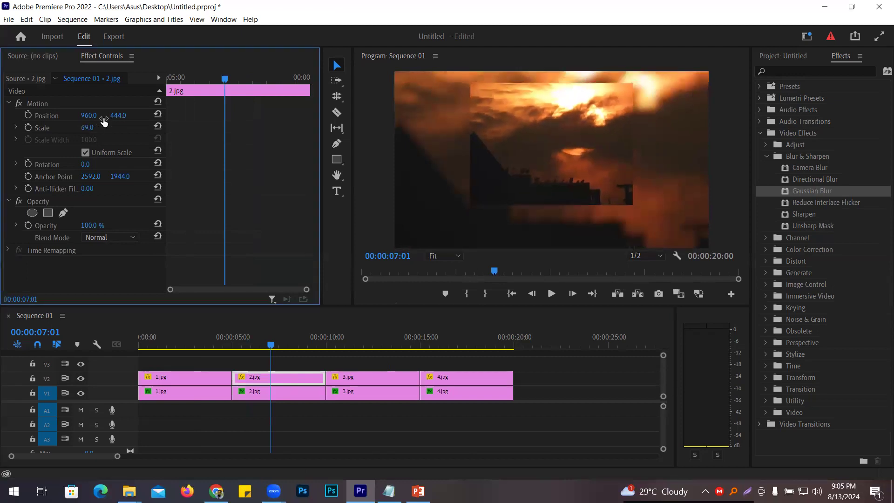
left_click_drag(118, 115, 155, 115)
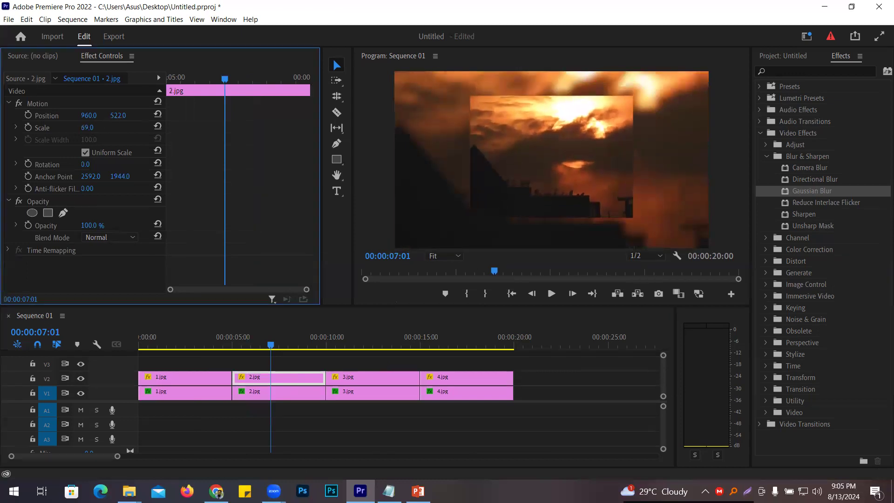
left_click_drag(92, 128, 96, 127)
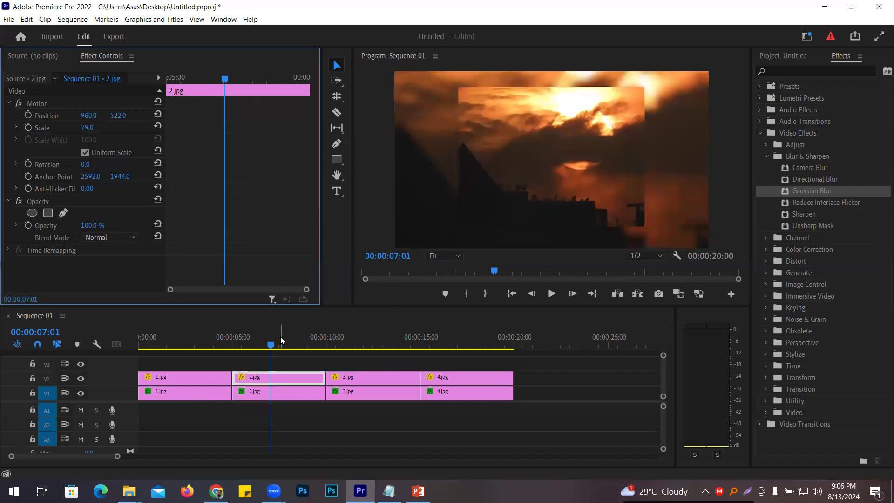
Set the scale of the 3.jpg clip on track V2 to 76
left_click_drag(270, 344, 358, 344)
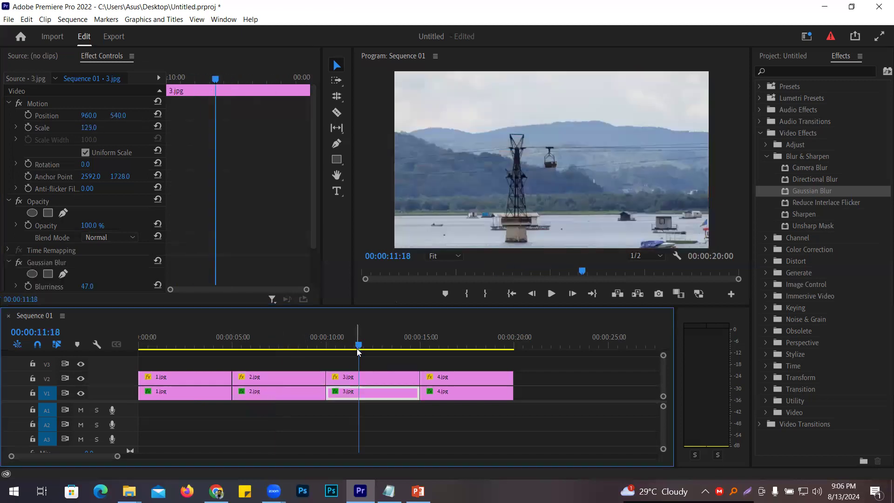
left_click(371, 381)
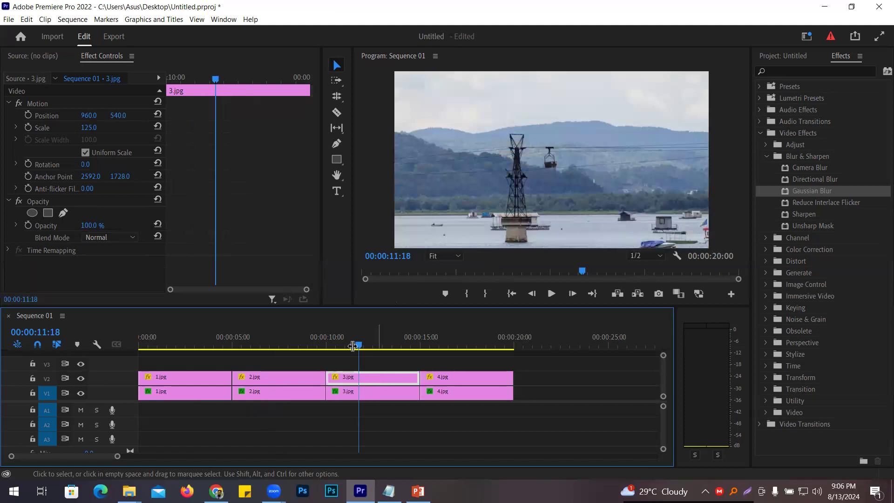
left_click_drag(93, 128, 71, 128)
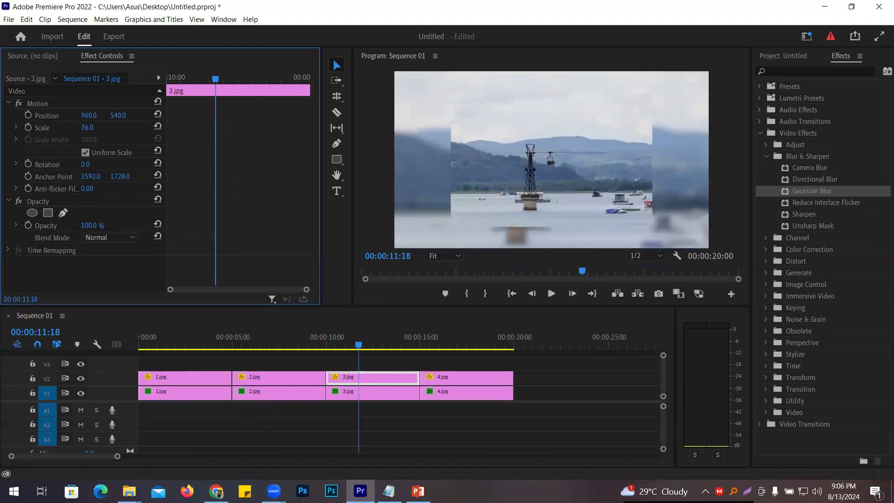
Set the scale of the 4.jpg clip on track V2 to 78
left_click(358, 348)
left_click_drag(358, 347, 439, 347)
left_click(456, 378)
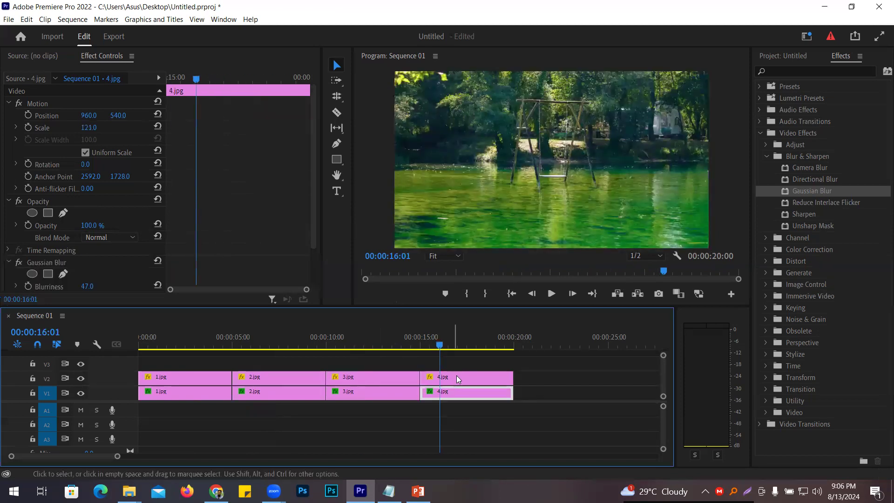
left_click_drag(87, 127, 68, 127)
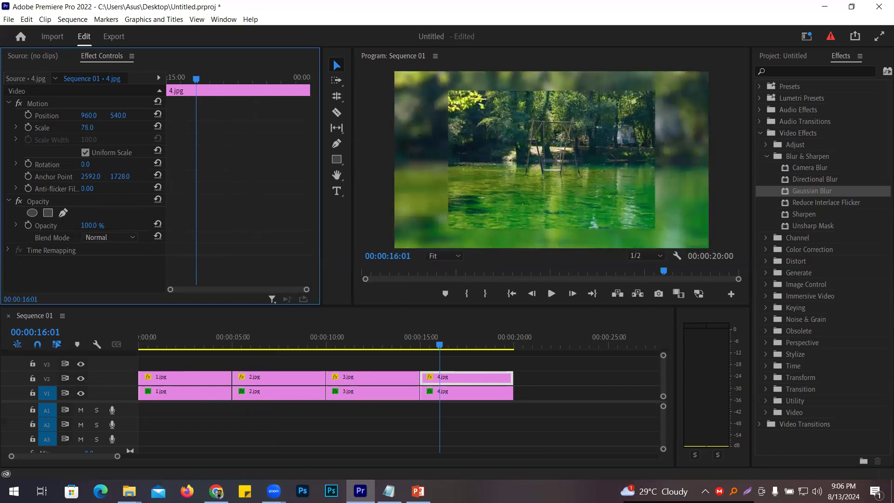
At the start of the V2 1.jpg clip, enable Scale and Rotation keyframing and set the scale to 0
left_click(437, 345)
left_click_drag(182, 344, 149, 345)
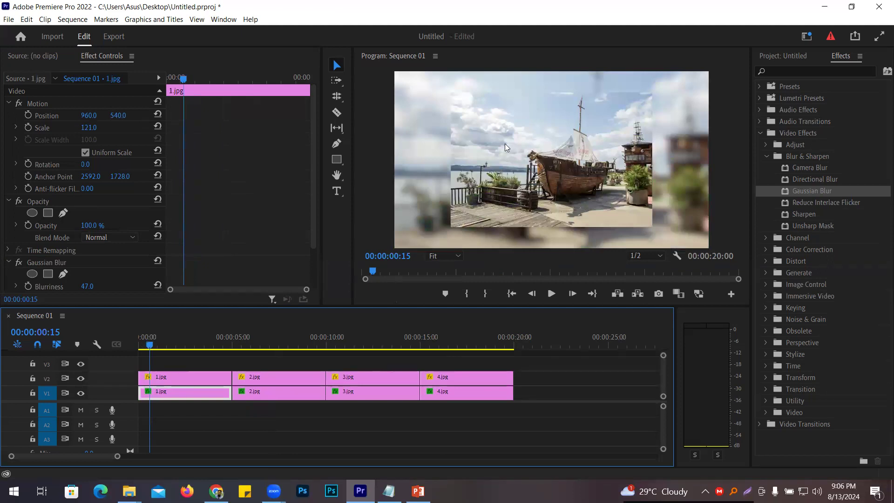
left_click_drag(150, 344, 132, 338)
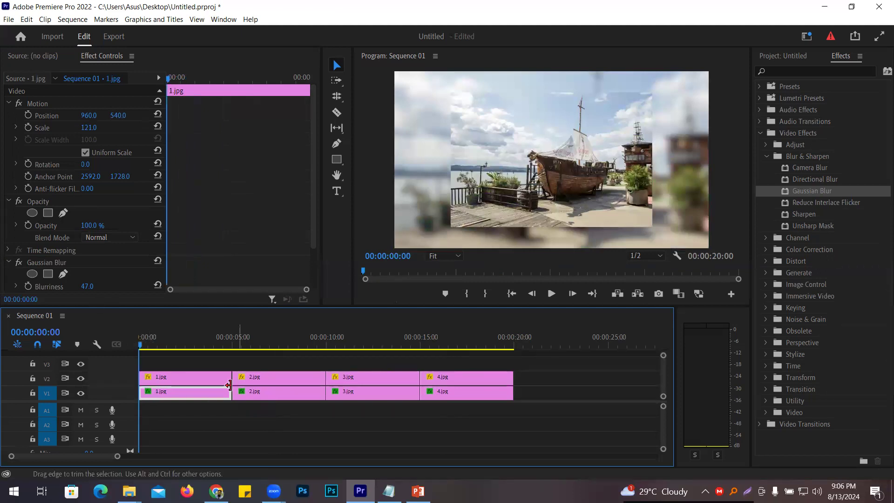
left_click(162, 376)
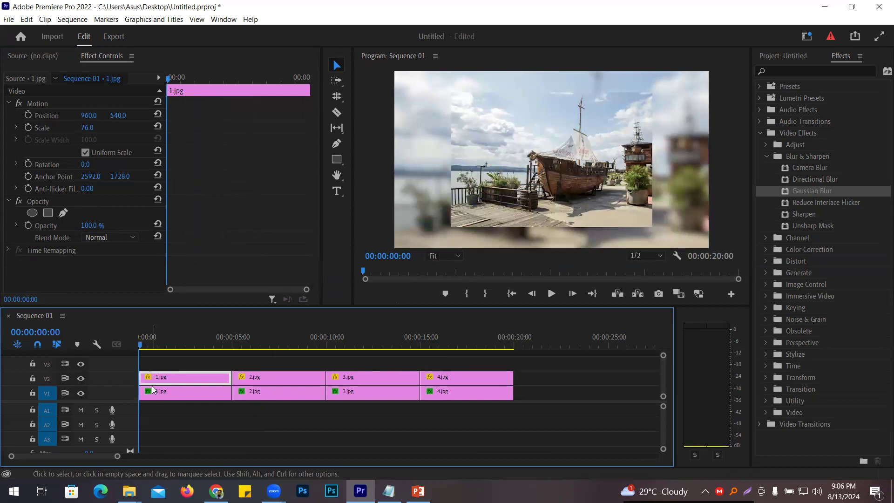
left_click(28, 129)
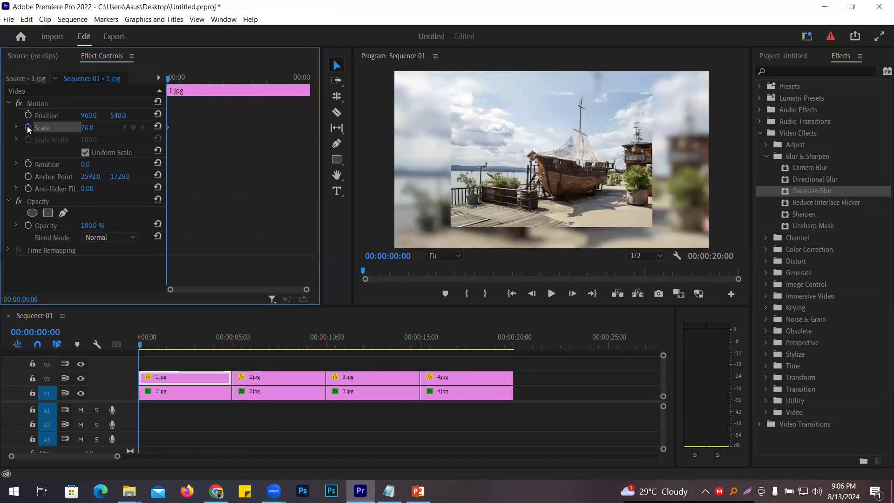
left_click(28, 164)
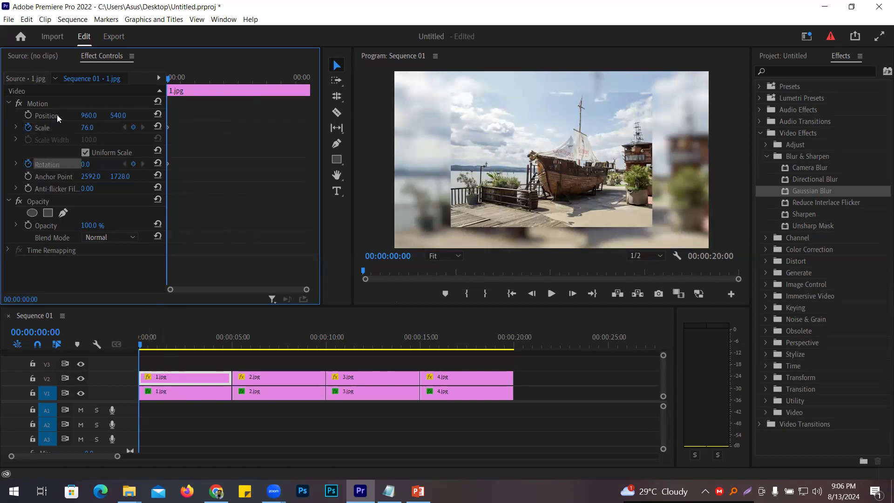
left_click(95, 125)
type("0")
key("Return")
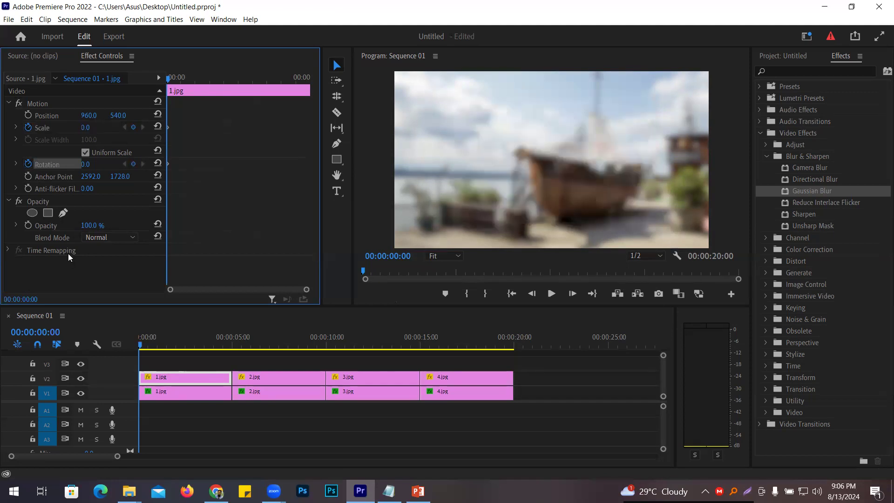
At 00:00:04:22, keyframe the V2 1.jpg clip's scale at 76 and its rotation at 2 degrees
left_click_drag(139, 343, 232, 356)
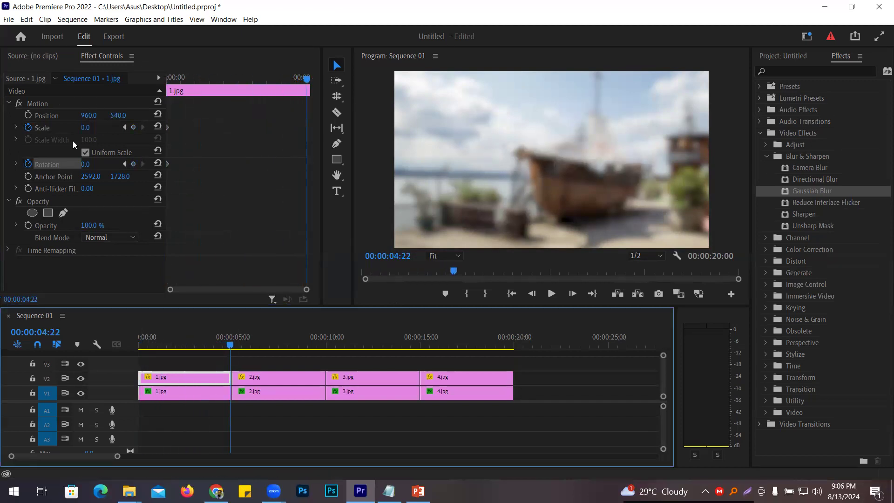
left_click(85, 127)
type("7")
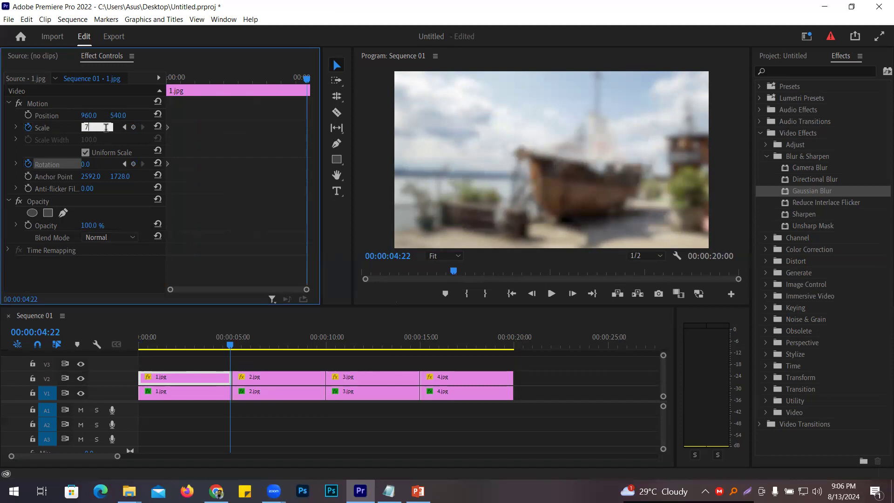
type("6")
key("Return")
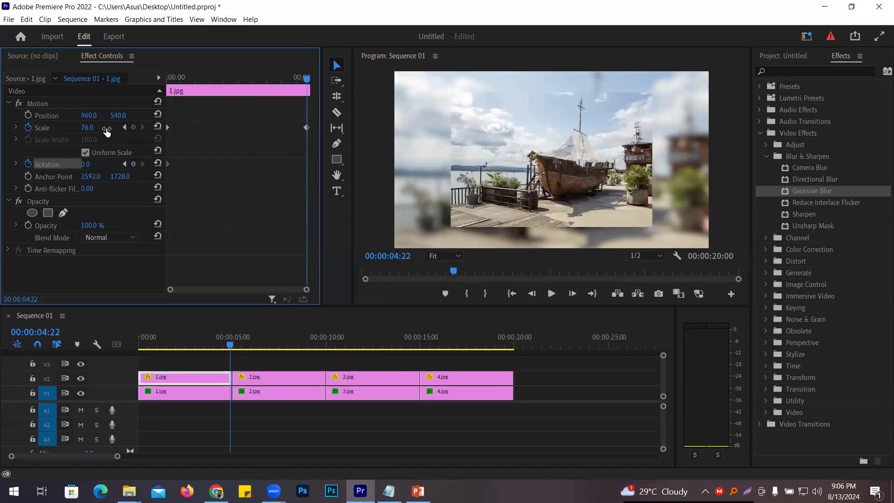
left_click(85, 165)
left_click(101, 160)
type("2")
key("Return")
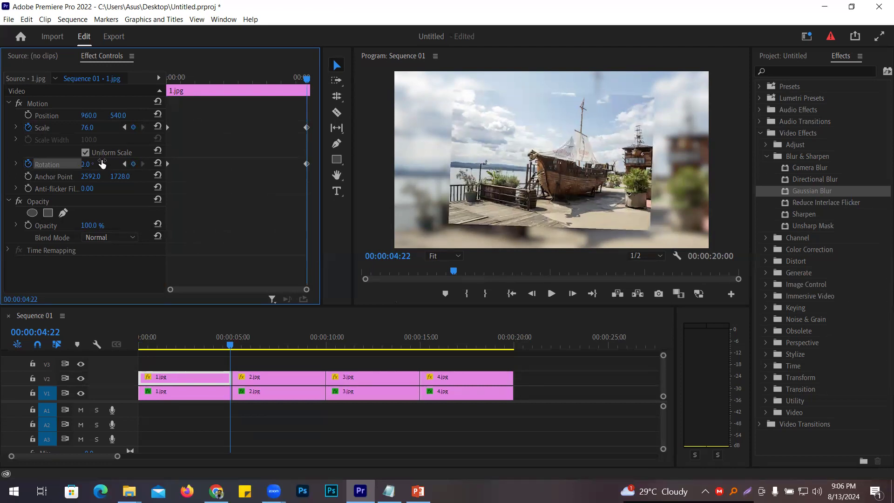
Play the V2 1.jpg animation from the start of the sequence and return the playhead to the beginning
left_click_drag(230, 345, 101, 340)
key("space")
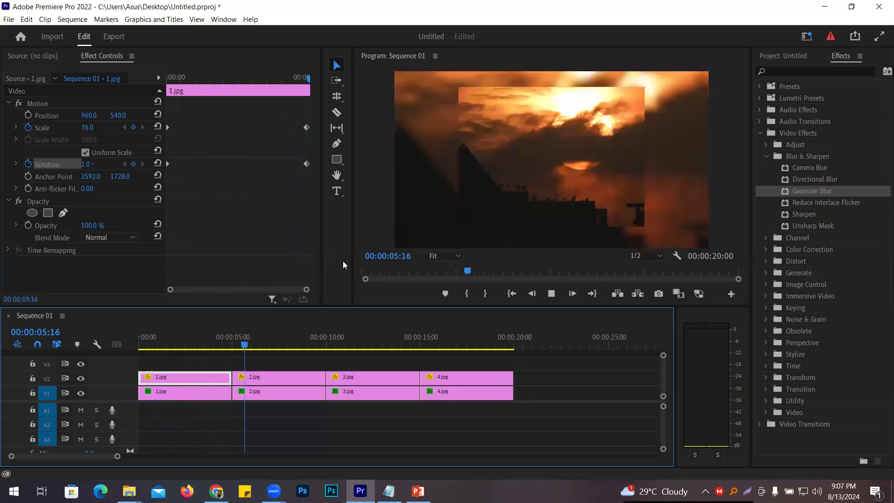
left_click(171, 391)
left_click_drag(245, 345, 141, 344)
left_click(171, 376)
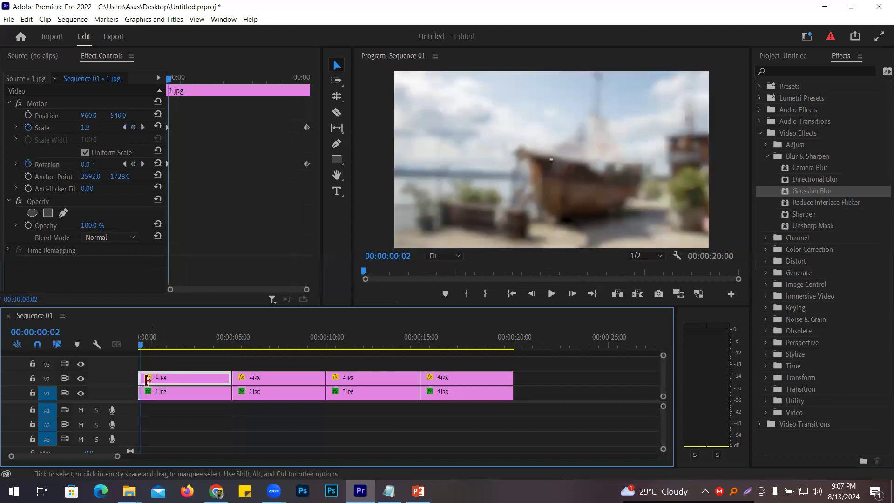
mouse_move(140, 346)
left_mouse_down()
mouse_move(229, 363)
mouse_move(123, 339)
left_mouse_up()
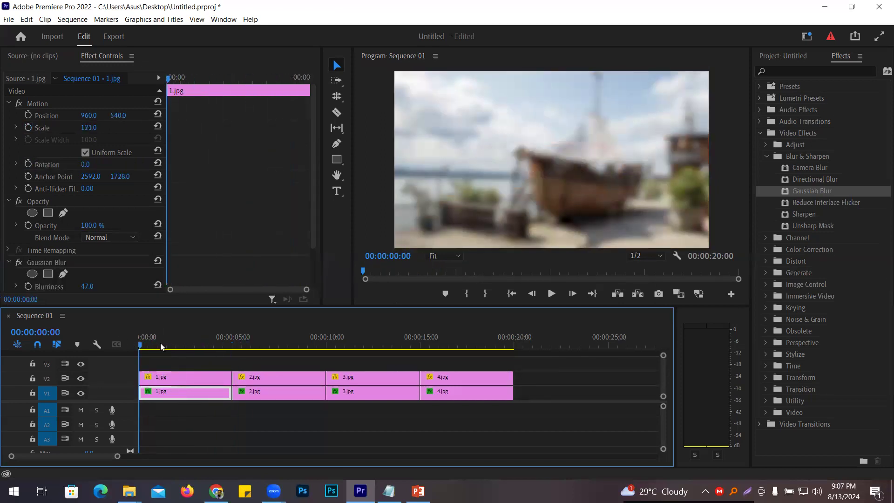
Replace the V2 1.jpg clip's final rotation keyframe with a rotation of 1x9.0° at 00:00:04:21
left_click(176, 345)
left_click(196, 379)
left_click_drag(309, 161, 296, 184)
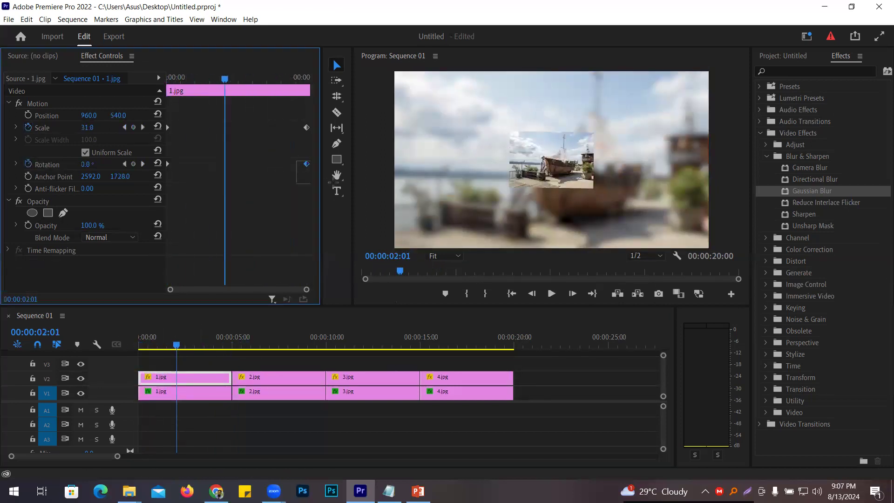
left_click(142, 163)
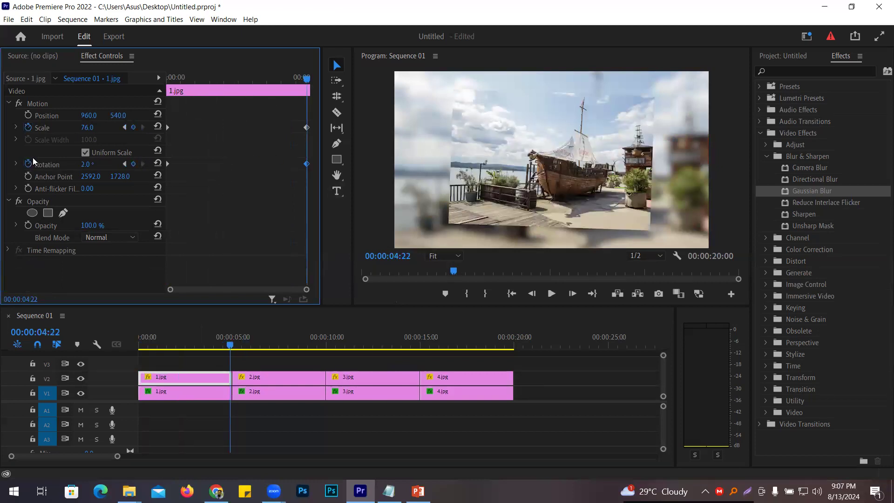
left_click_drag(306, 78, 306, 96)
left_click_drag(295, 155, 317, 189)
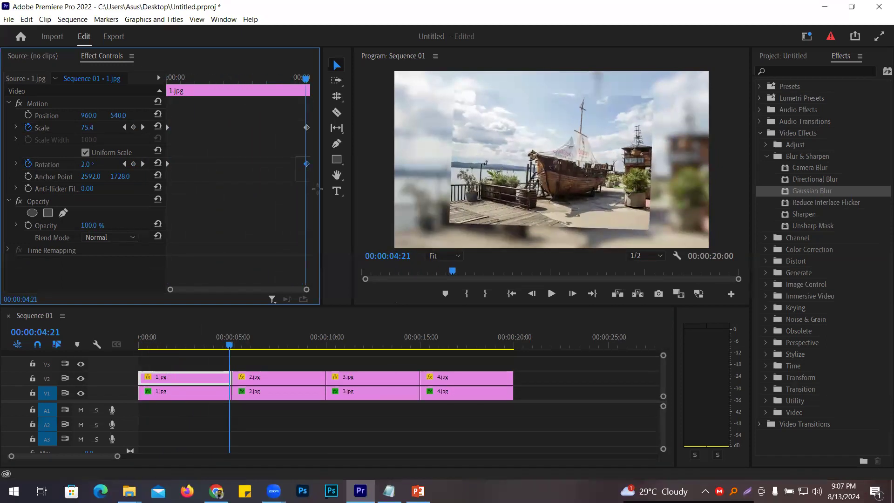
key("Delete")
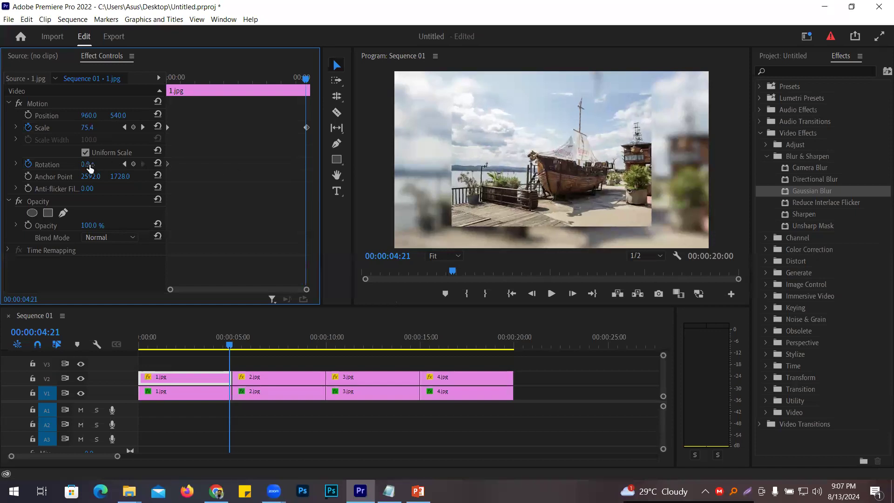
mouse_move(85, 164)
left_mouse_down()
mouse_move(113, 164)
mouse_move(94, 165)
left_mouse_up()
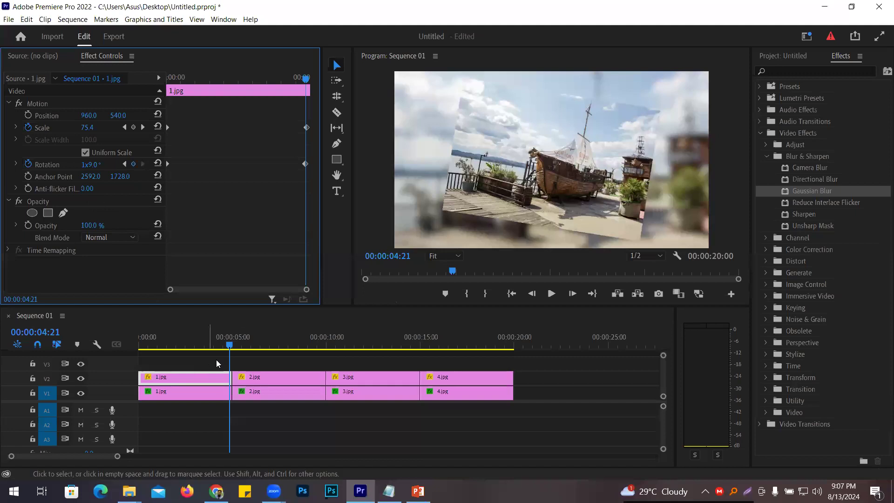
Play the revised V2 1.jpg spin and zoom animation from the start of the sequence
left_click_drag(230, 345, 102, 344)
key("space")
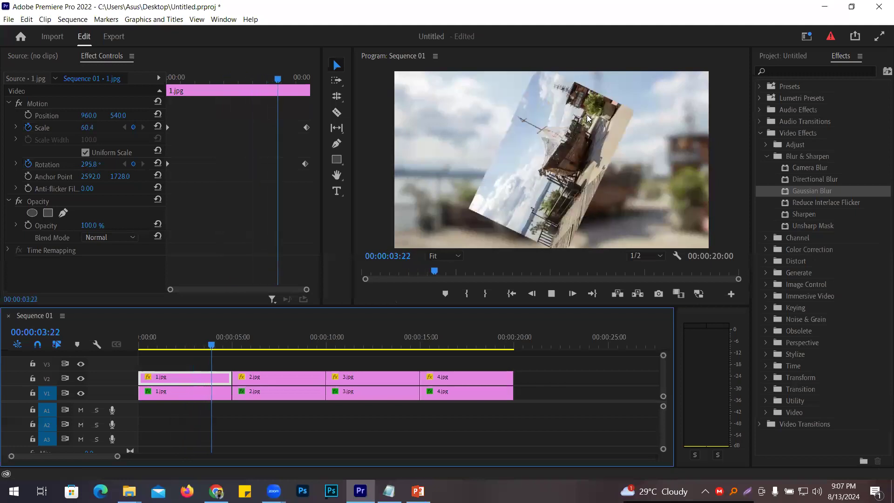
left_click(258, 392)
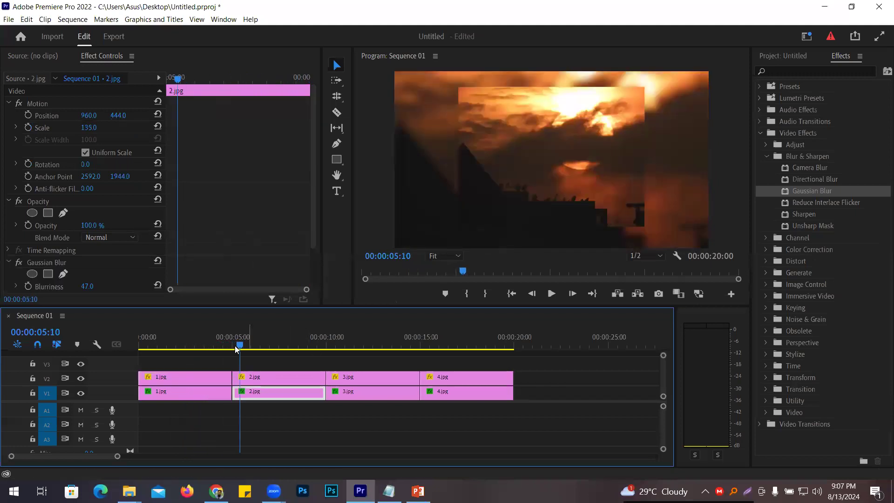
At 00:00:05:02, enable Scale and Rotation keyframing on the V2 2.jpg clip and set its scale to 0
left_click(258, 378)
left_click_drag(240, 346, 234, 345)
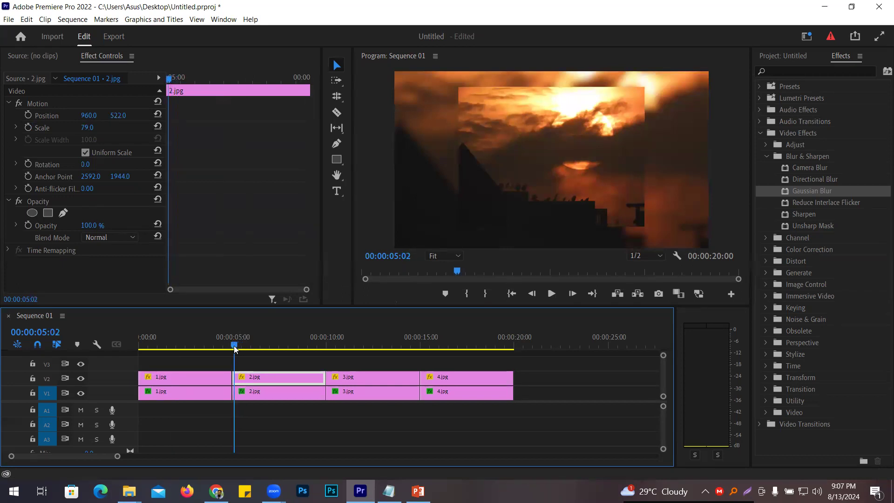
left_click(28, 128)
left_click(28, 165)
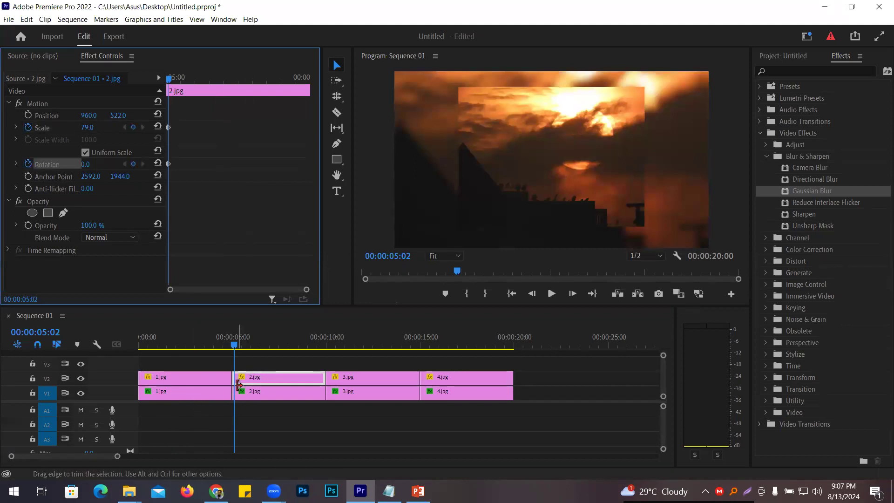
left_click(87, 127)
type("0")
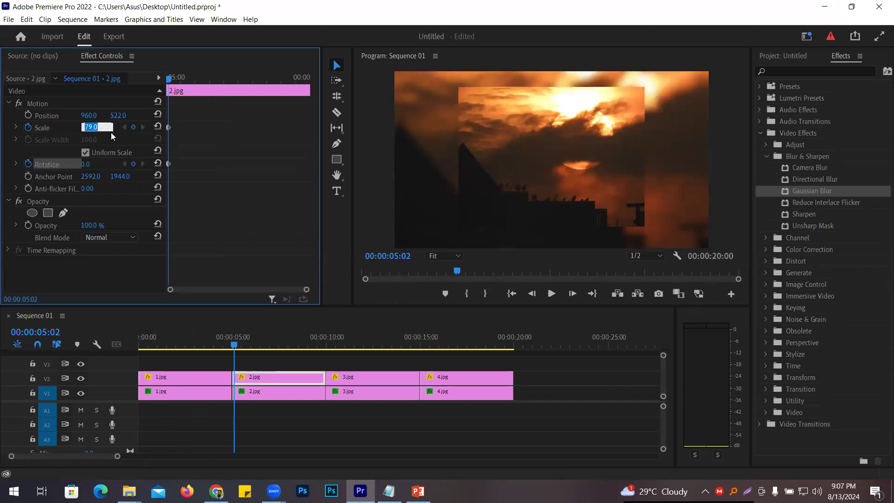
key("Return")
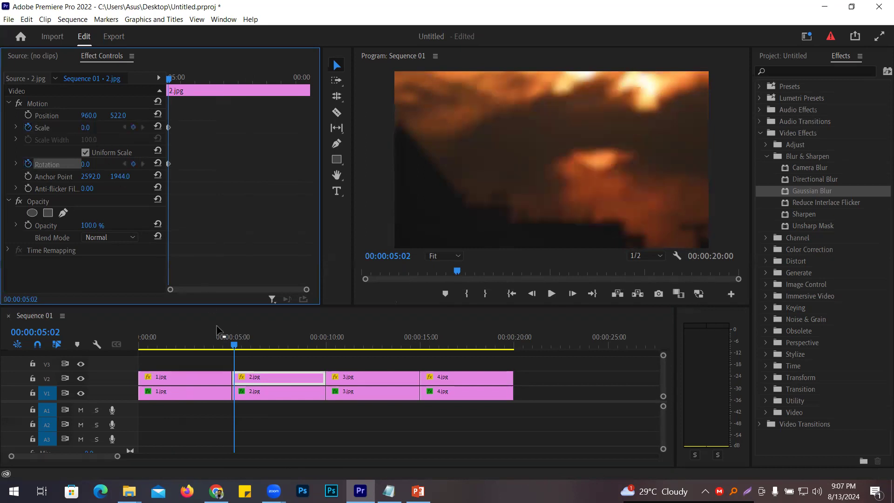
At 00:00:09:21, keyframe the V2 2.jpg clip's scale at 79 and its rotation at 343°
left_click_drag(234, 345, 325, 346)
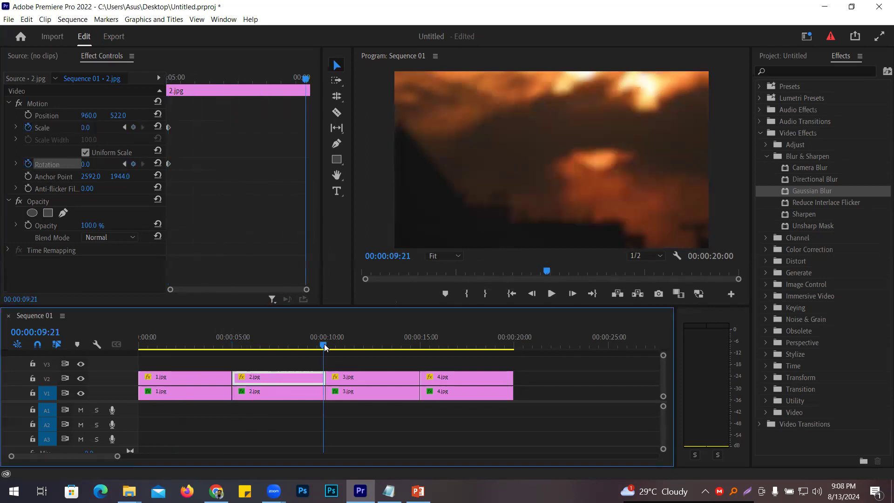
left_click(89, 127)
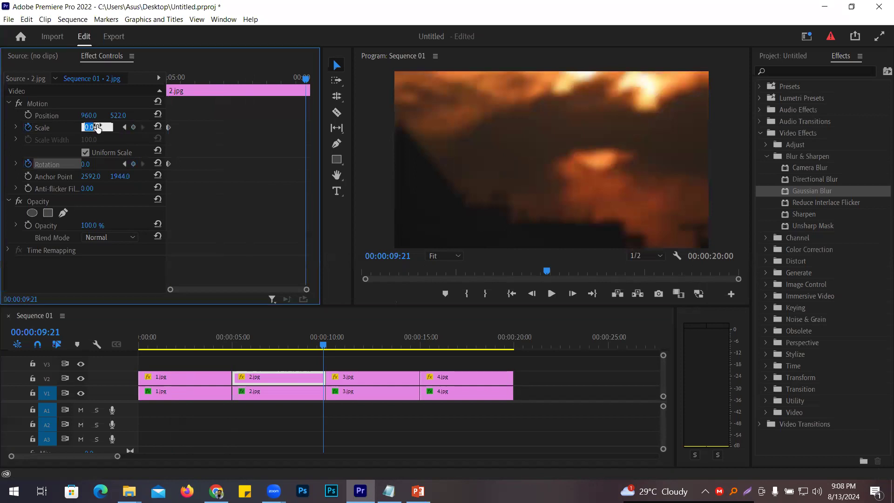
type("79")
key("Return")
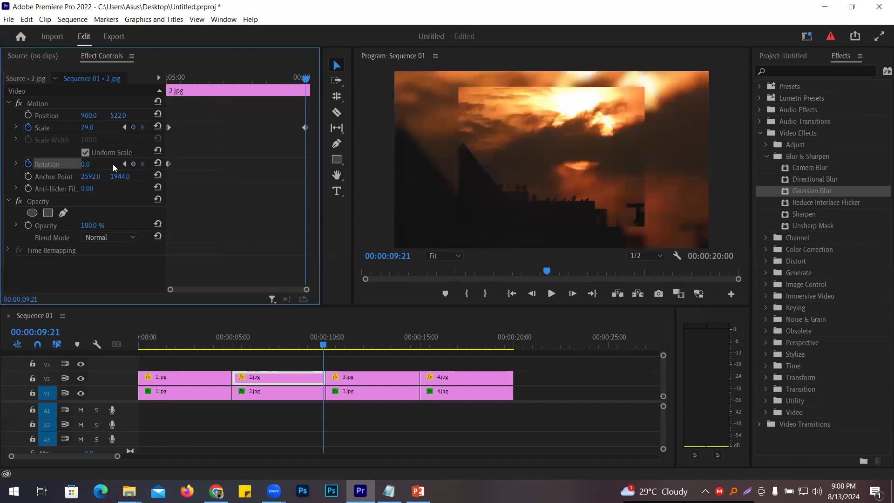
left_click_drag(85, 164, 245, 164)
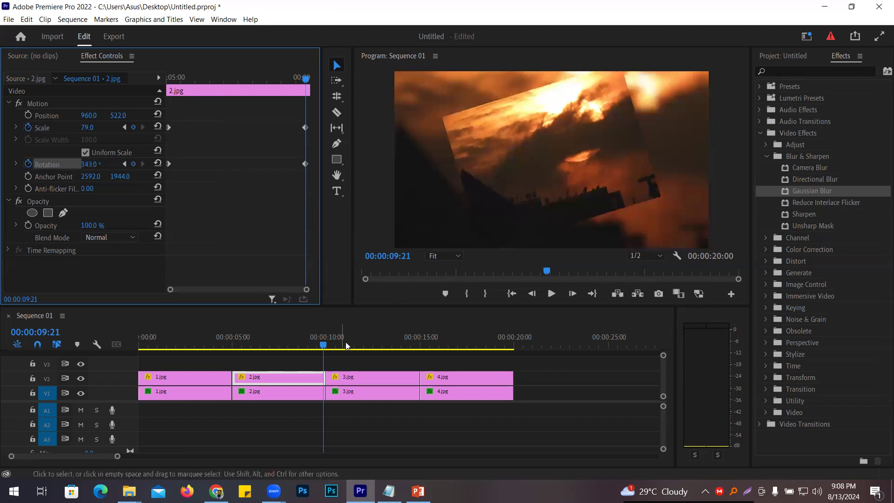
At 00:00:10:02, enable Scale and Rotation keyframing on the V2 3.jpg clip and set its scale to 0
left_click(324, 344)
mouse_move(325, 345)
left_mouse_down()
mouse_move(345, 349)
mouse_move(328, 346)
left_mouse_up()
left_click(368, 378)
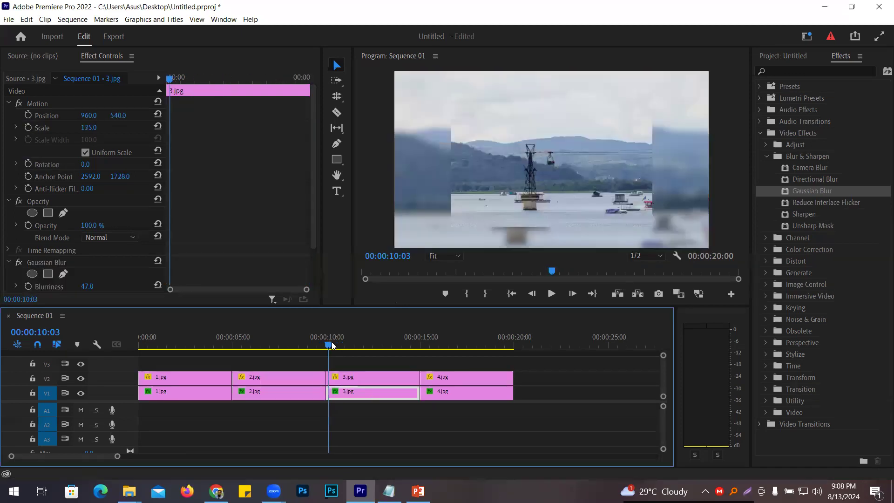
left_click(334, 378)
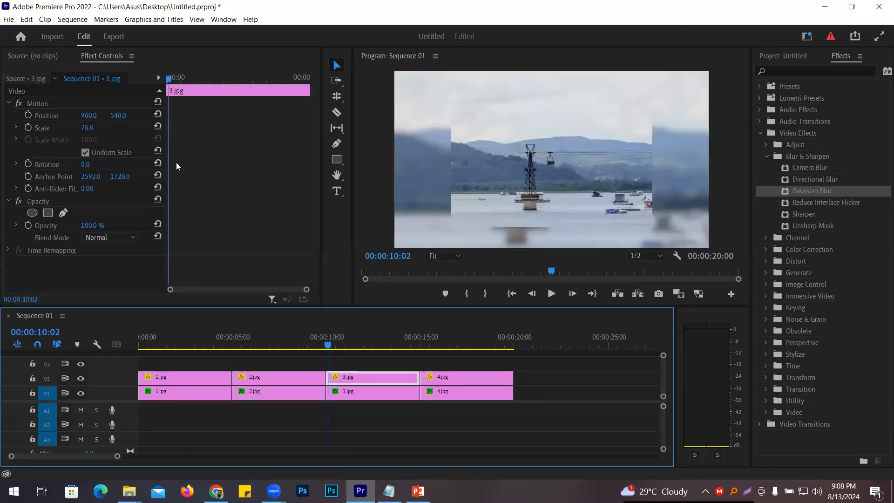
left_click(29, 128)
left_click(28, 165)
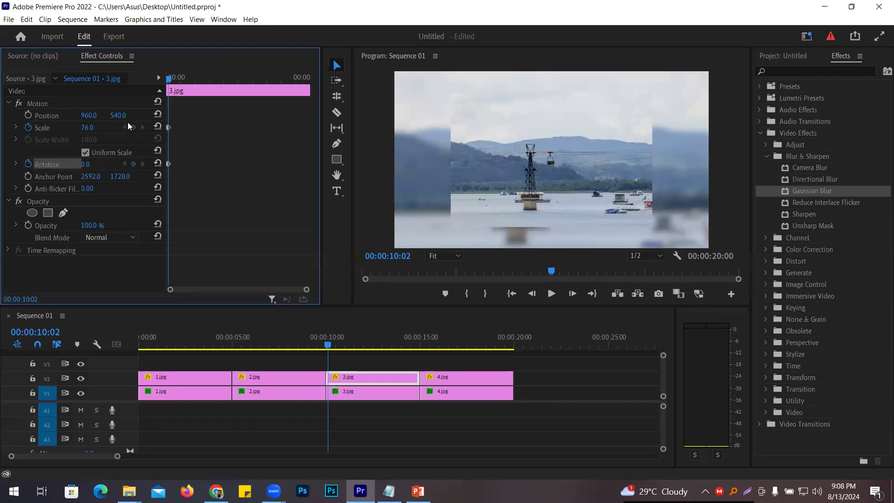
left_click(95, 124)
type("0")
key("Return")
At 00:00:14:21, keyframe the V2 3.jpg clip's scale at 76 and its rotation at 1x9.0°
left_click_drag(333, 345, 418, 351)
left_click(97, 128)
type("76")
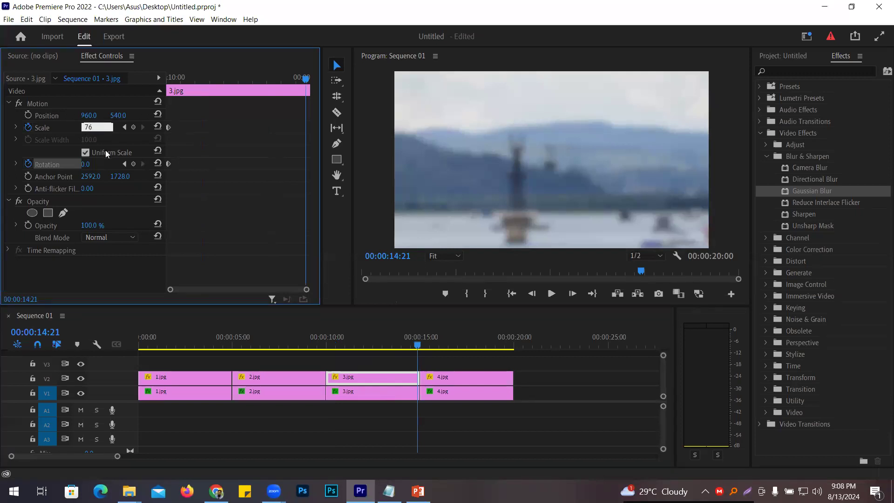
key("Return")
mouse_move(91, 167)
left_mouse_down()
mouse_move(63, 167)
mouse_move(95, 167)
left_mouse_up()
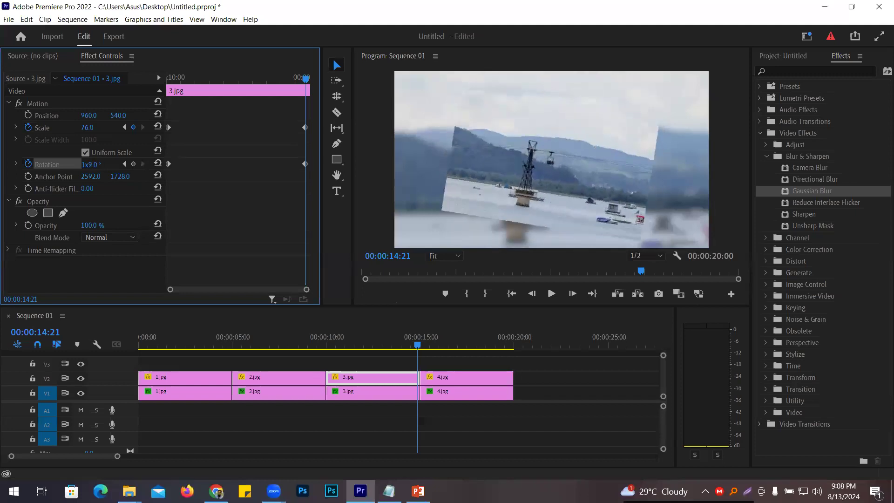
At 00:00:15:01, enable Scale and Rotation keyframing on the V2 4.jpg clip and set its scale to 0
left_click(419, 345)
left_click_drag(425, 348, 421, 351)
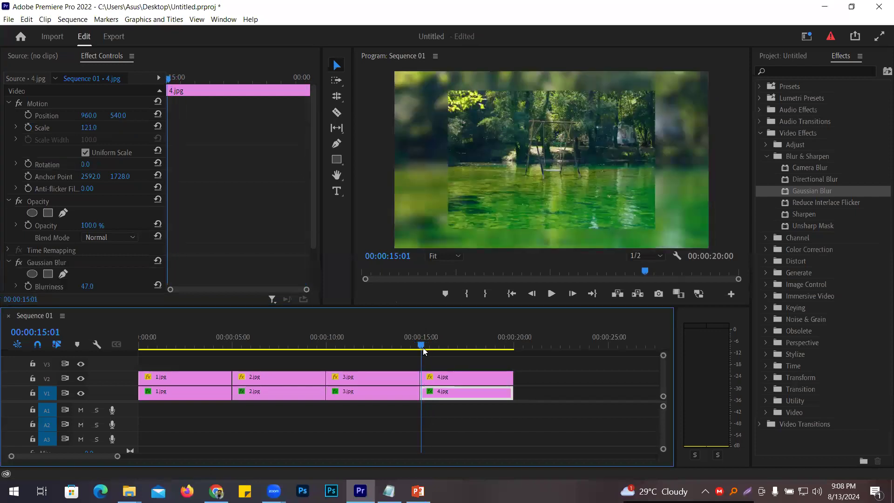
left_click(431, 374)
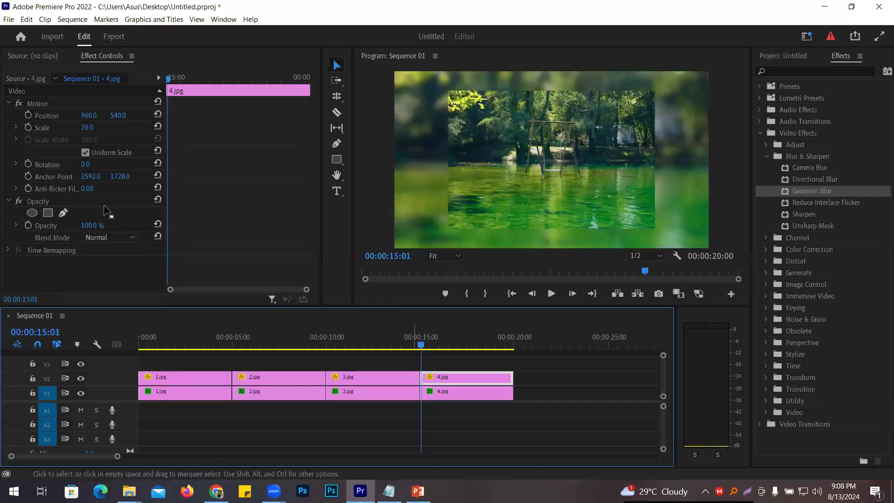
left_click(28, 127)
left_click(28, 164)
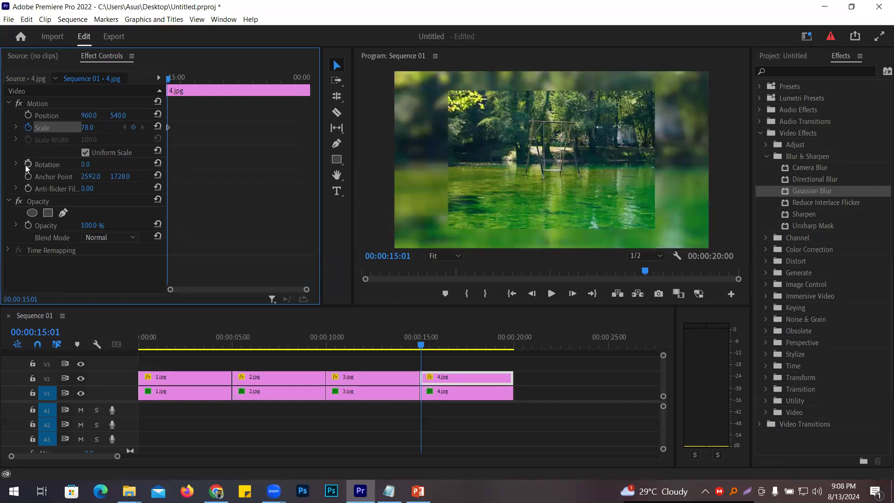
type("0")
key("Return")
At 00:00:19:17, keyframe the V2 4.jpg clip's scale at 78 and its rotation at 1x6.0°
left_click_drag(421, 344, 508, 355)
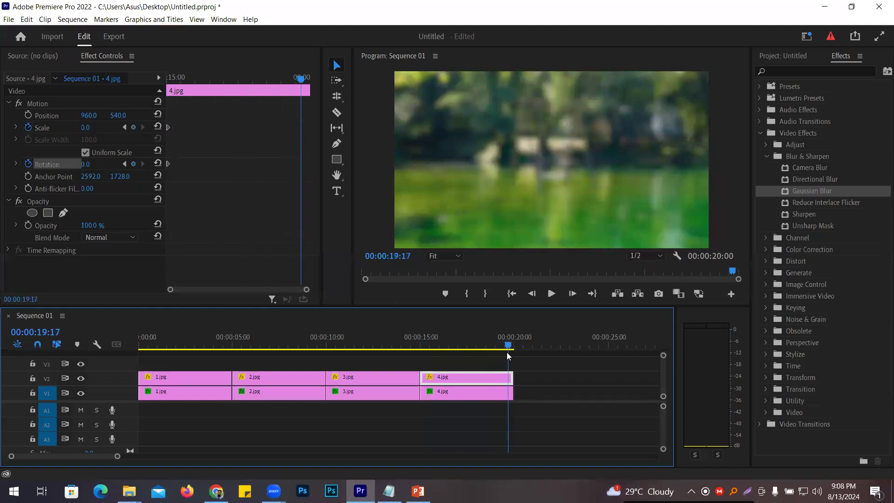
left_click(133, 127)
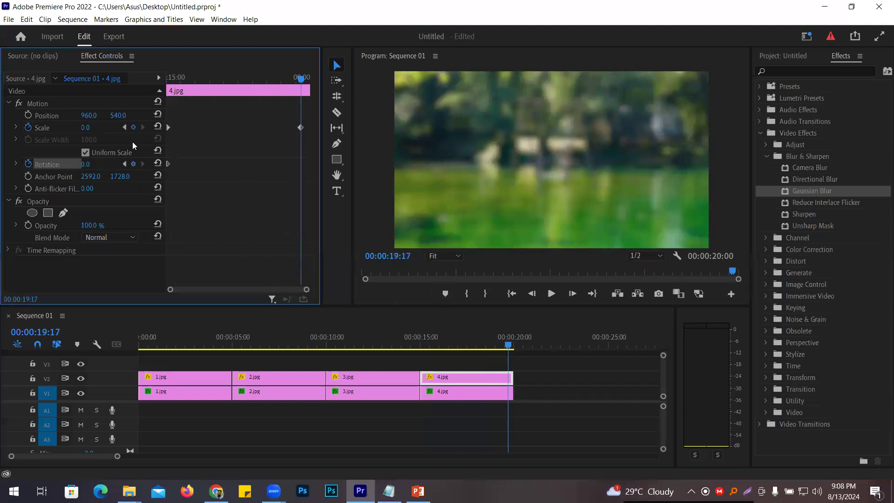
left_click(99, 131)
type("78")
key("Return")
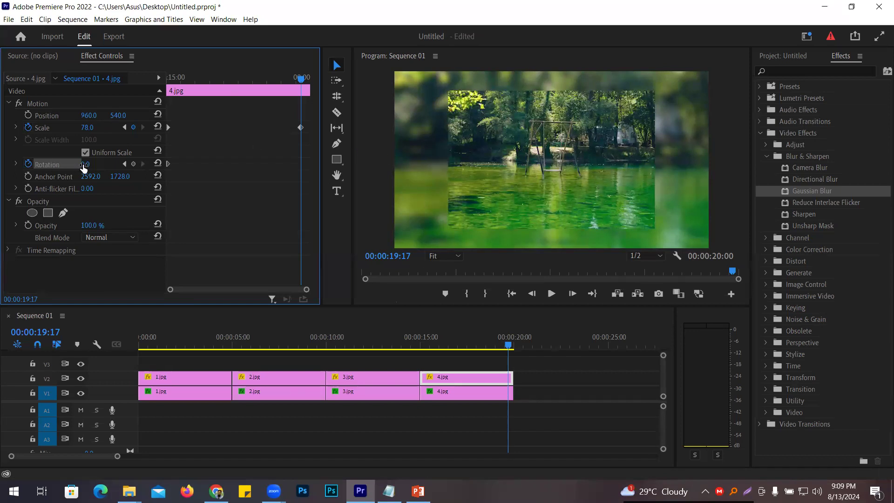
left_click_drag(87, 164, 258, 165)
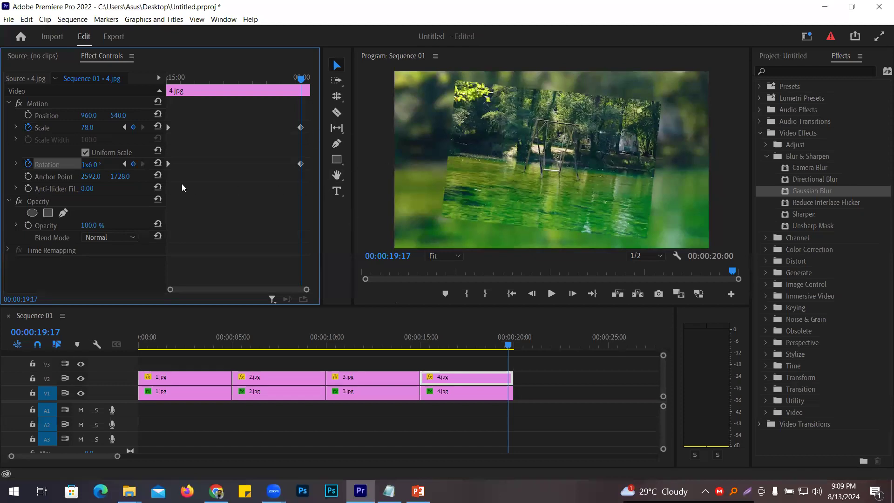
Apply Ease In to all Scale and Rotation keyframes of the V2 4.jpg clip
left_click_drag(307, 179, 161, 113)
right_click(300, 128)
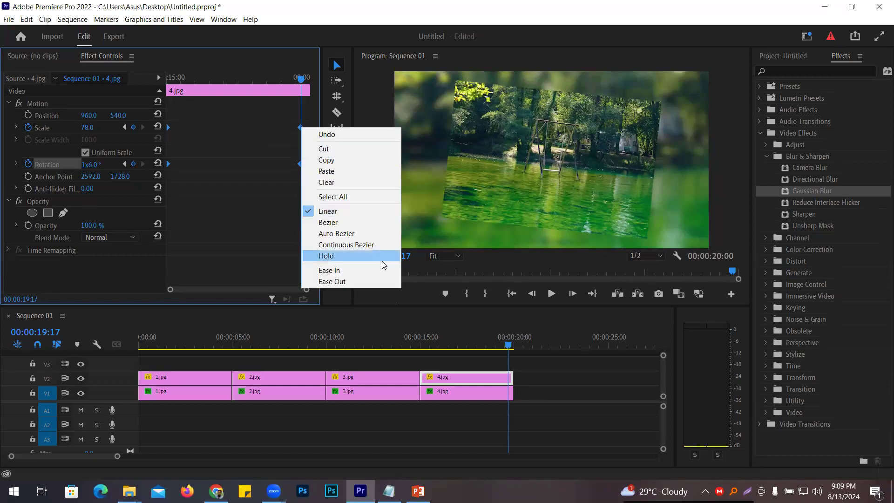
left_click(347, 271)
Apply Ease In to all four Scale and Rotation keyframes of the V2 3.jpg clip
left_click(374, 348)
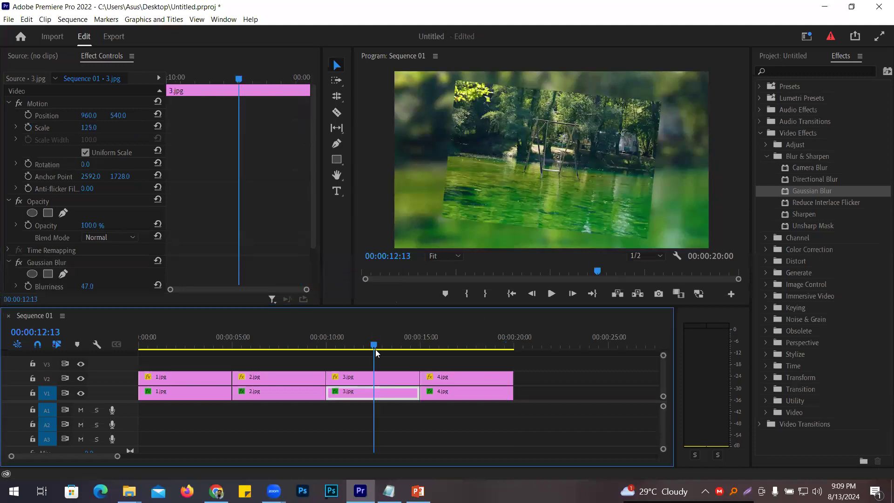
left_click(381, 378)
left_click_drag(311, 174, 198, 94)
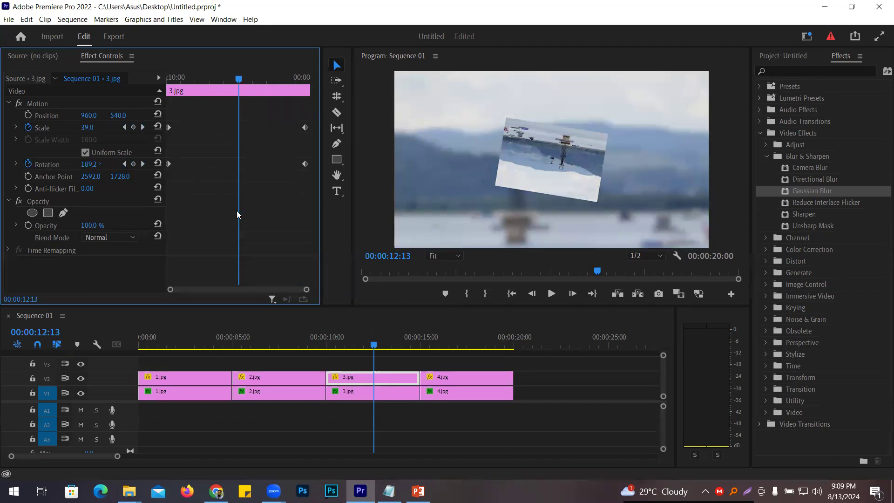
left_click(169, 164)
left_click(168, 127, "shift")
right_click(305, 163)
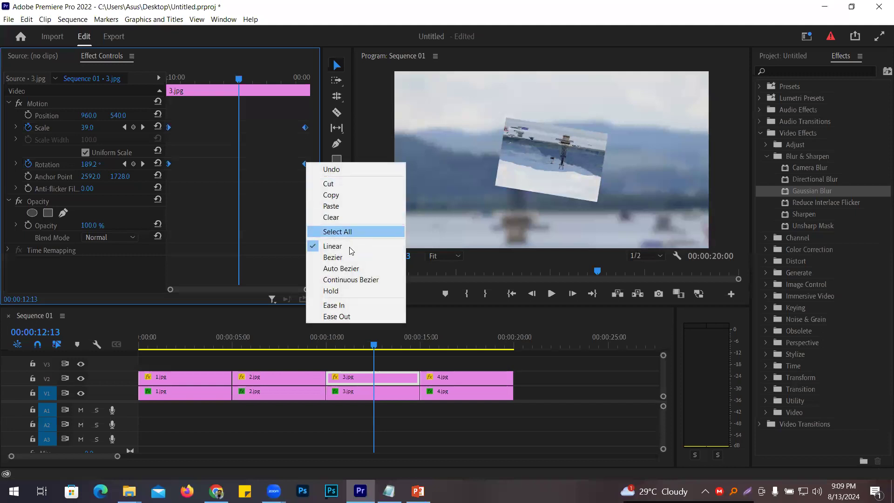
left_click(344, 305)
Apply Ease In to the ending and starting Scale and Rotation keyframes of the V2 2.jpg clip
left_click(270, 347)
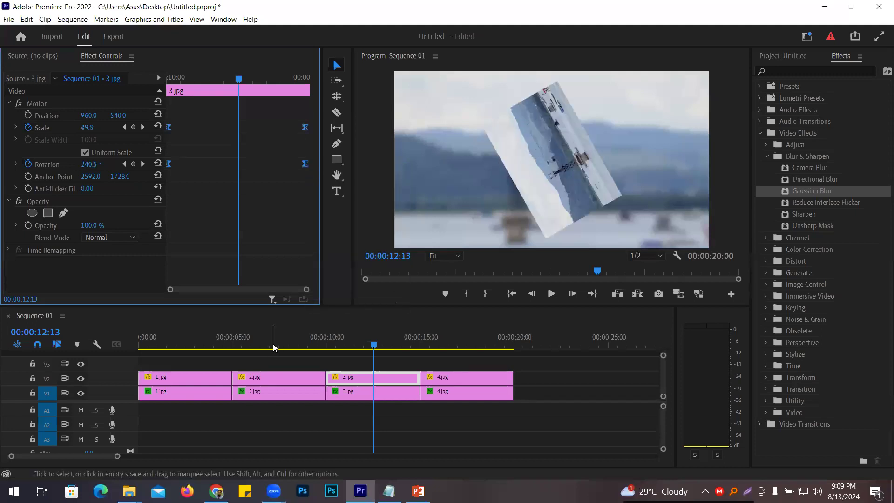
left_click(282, 383)
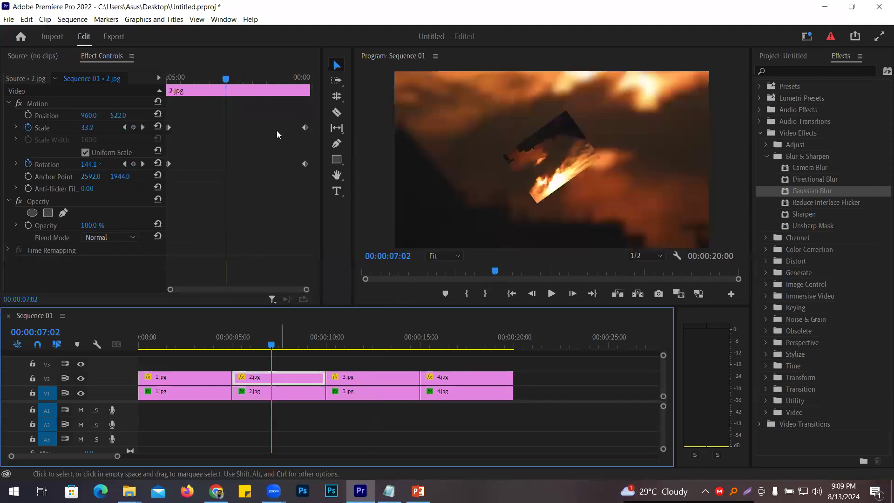
left_click(299, 140)
left_click_drag(316, 174, 323, 182)
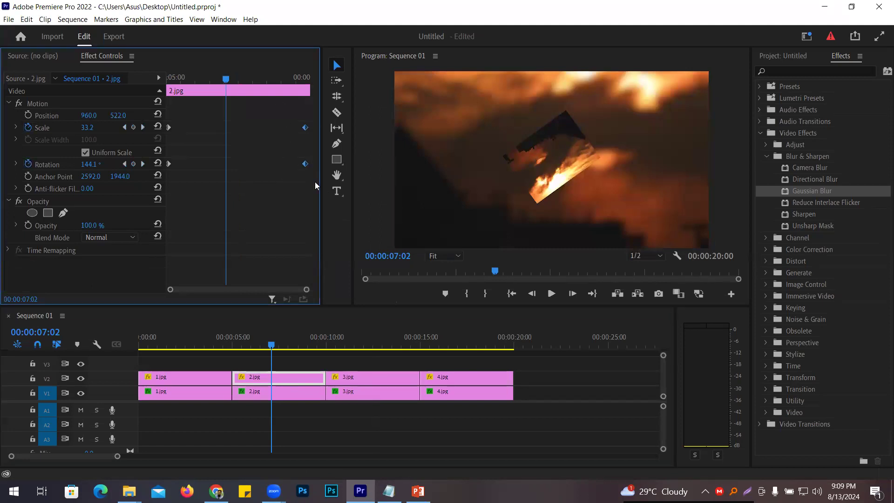
right_click(305, 128)
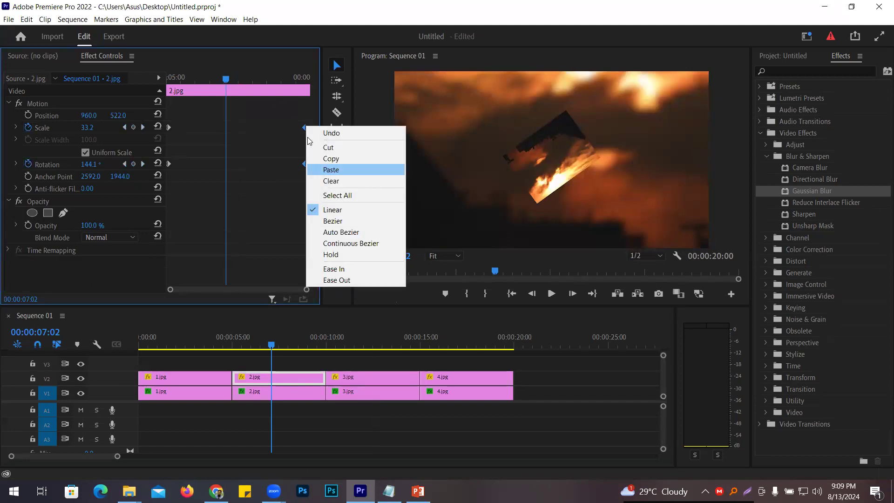
left_click(333, 269)
left_click_drag(193, 117, 167, 193)
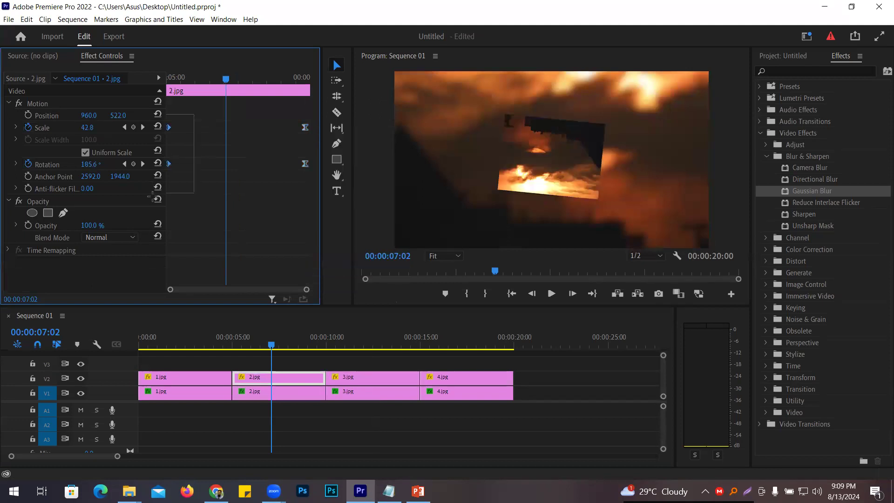
right_click(169, 162)
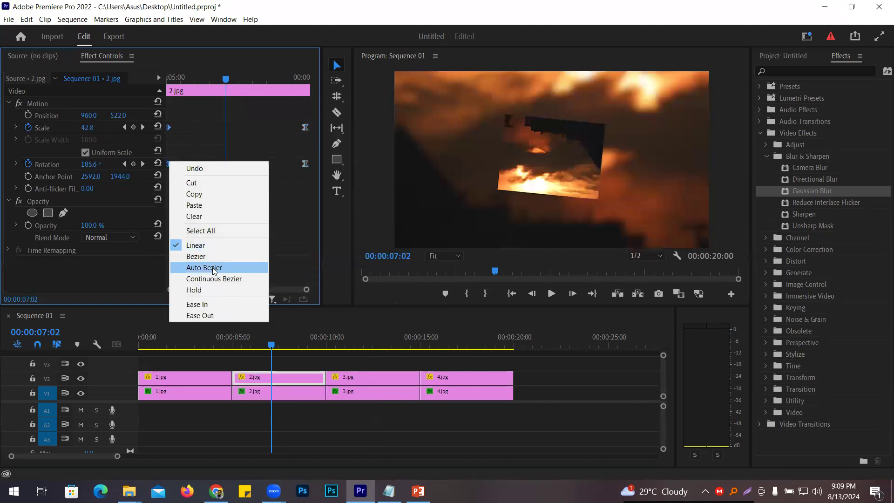
left_click(205, 302)
Select the V2 1.jpg clip with the playhead at 00:00:02:13
left_click(188, 345)
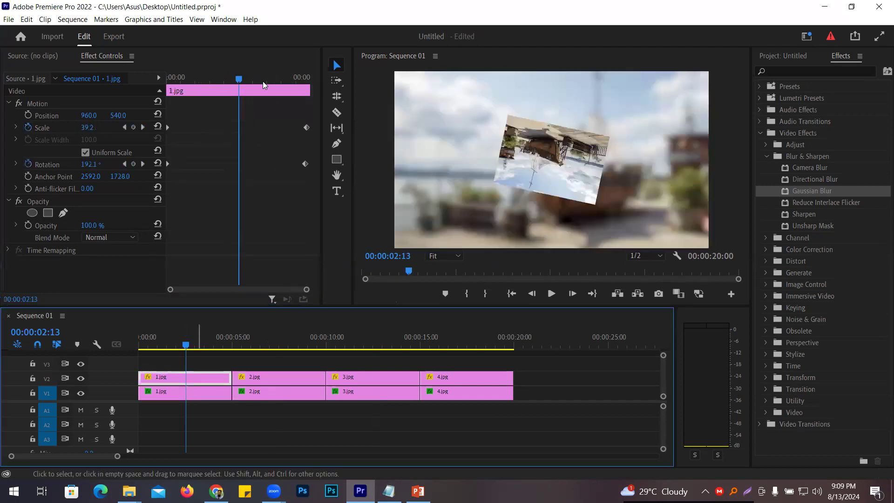
Apply easing to the ending and starting Scale and Rotation keyframes of the 1.jpg clip on V2
left_click_drag(281, 103, 313, 209)
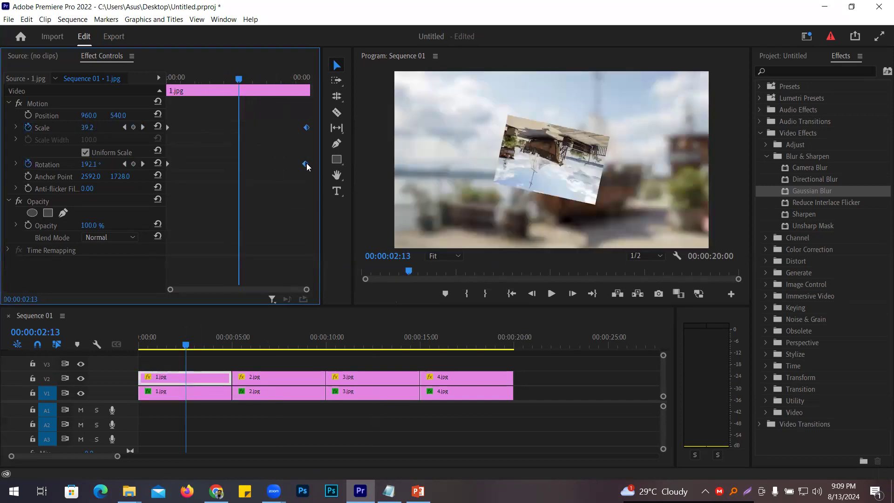
right_click(304, 163)
left_click(329, 307)
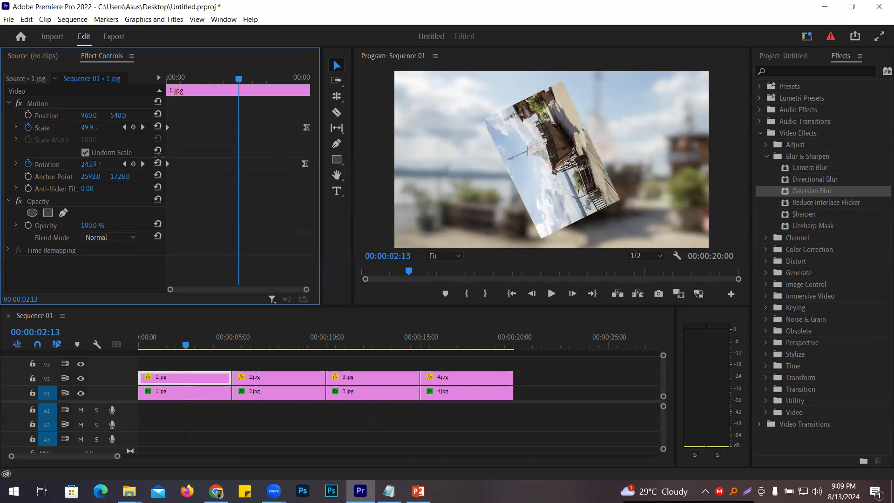
right_click(168, 163)
left_click(210, 317)
left_click_drag(185, 344, 220, 352)
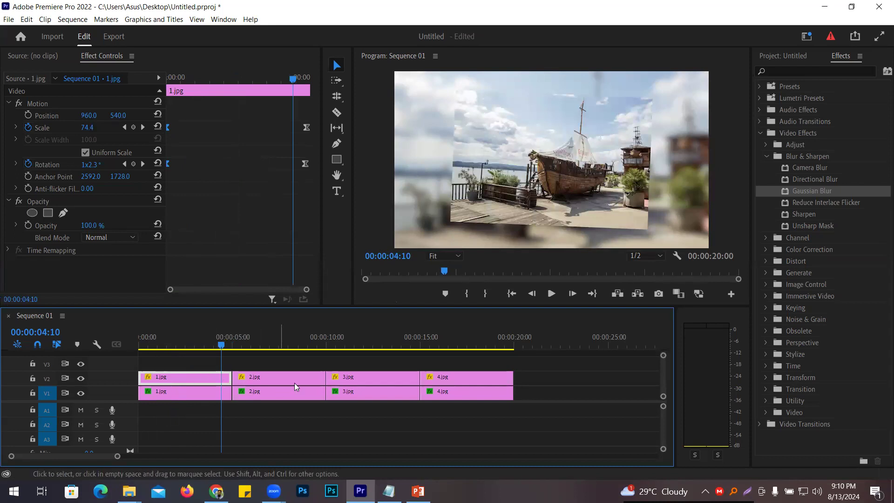
Add Cross Dissolve transitions at the start of the 1.jpg clips on both V2 and V1
left_click(759, 133)
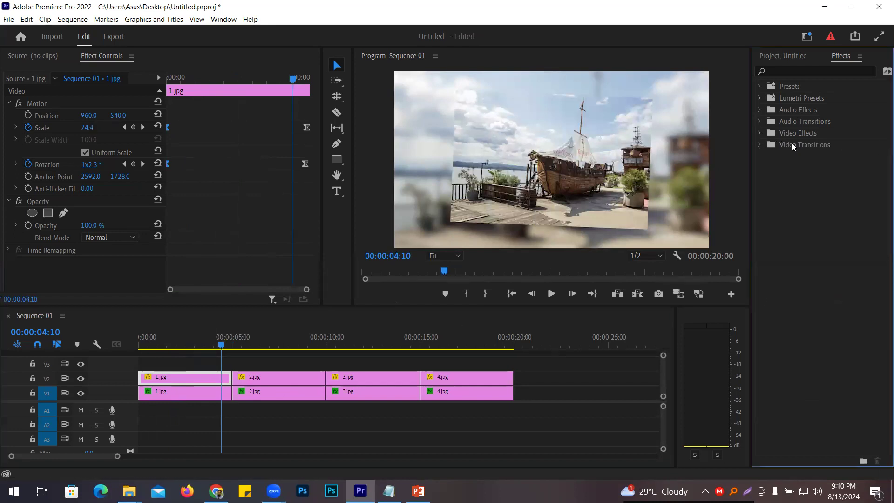
left_click(760, 144)
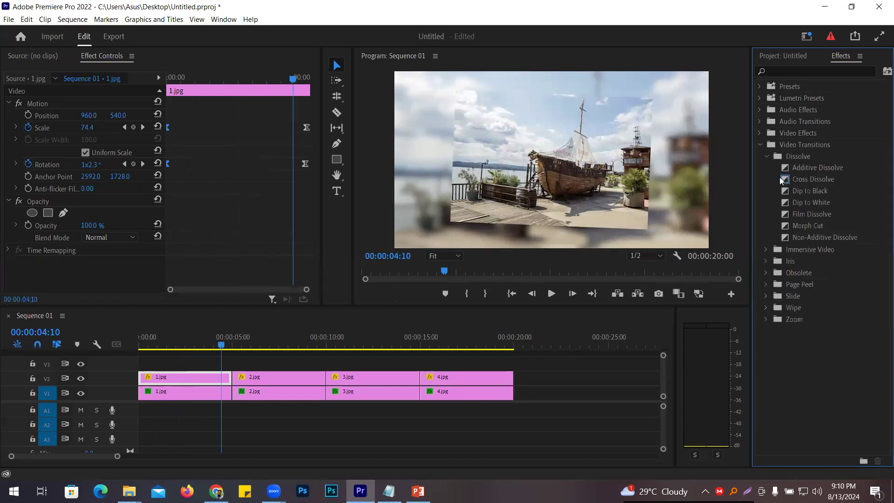
left_click(780, 178)
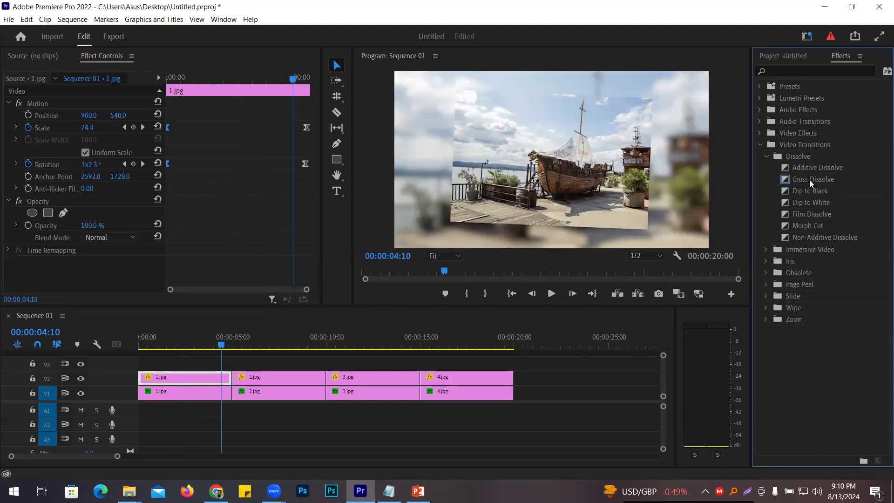
left_click_drag(813, 179, 144, 376)
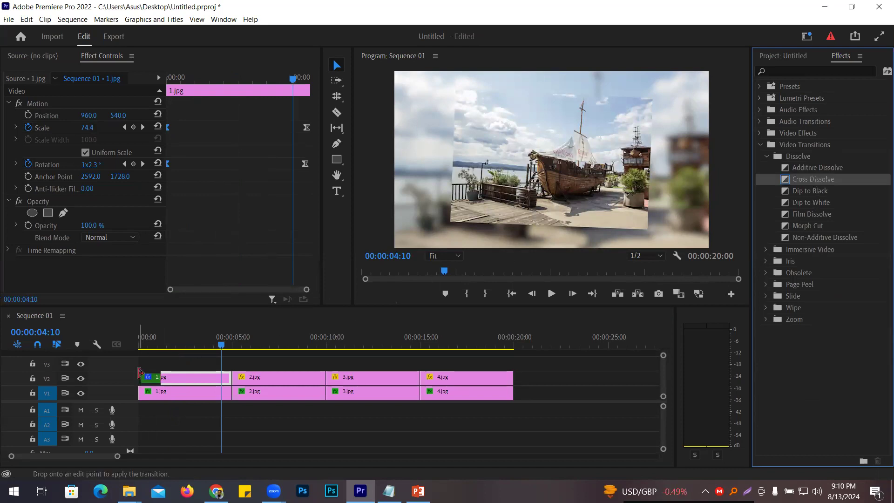
left_click(151, 380)
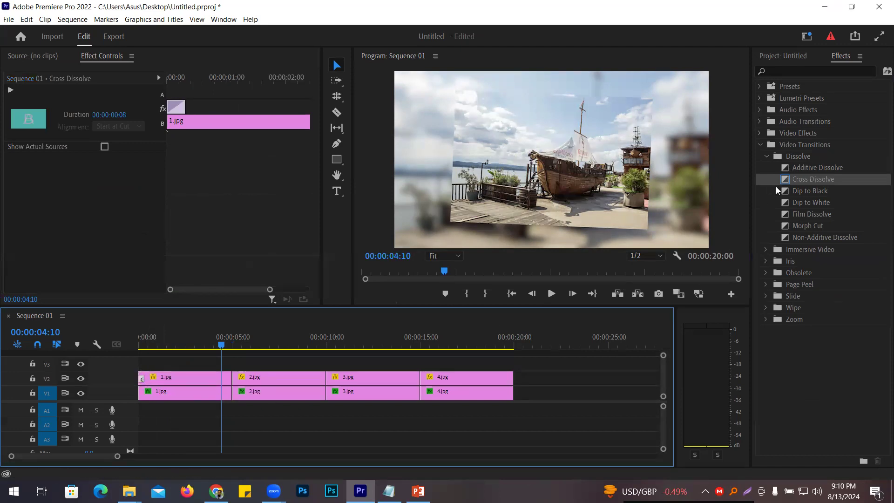
left_click_drag(794, 181, 144, 394)
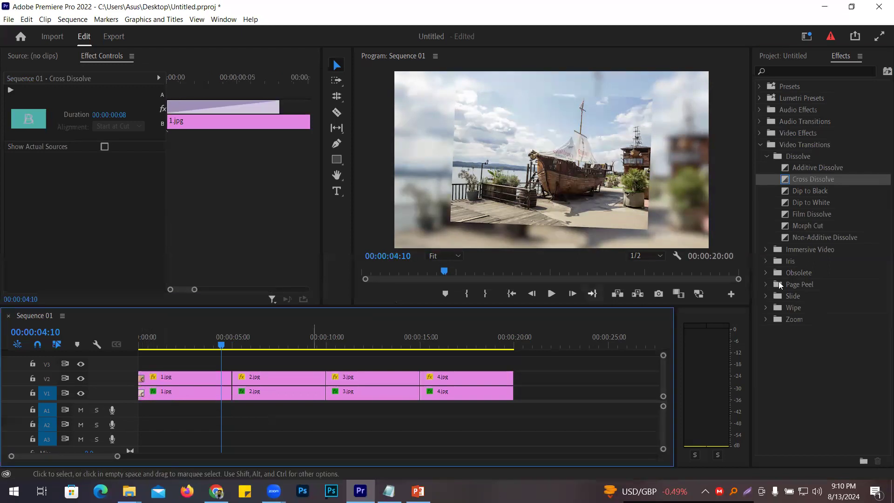
On V2 and V1, add Dip to Black between 1.jpg and 2.jpg, and Dip to White between 2.jpg and 3.jpg
left_click_drag(814, 191, 229, 378)
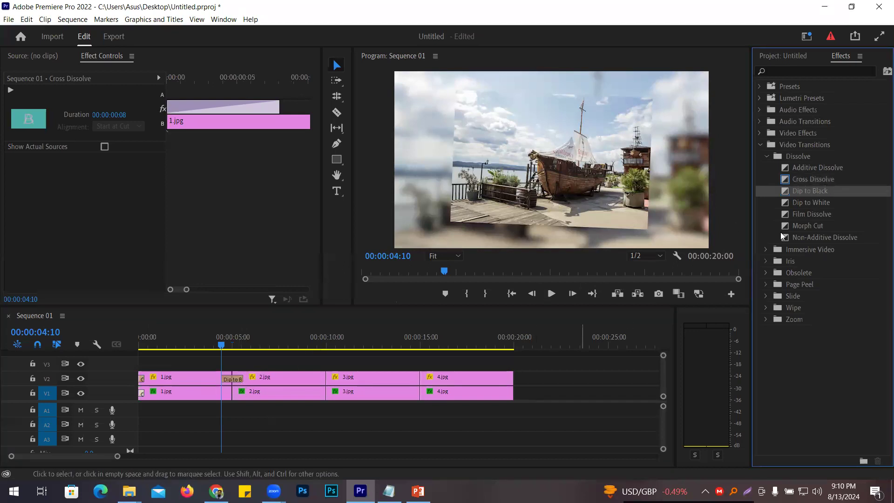
left_click_drag(606, 236, 232, 392)
left_click_drag(809, 206, 325, 380)
left_click_drag(811, 203, 327, 392)
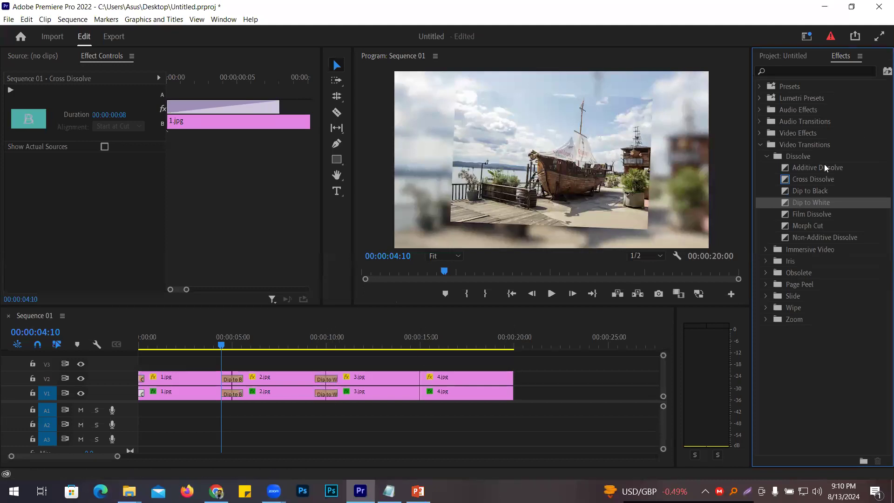
Add the Push slide transition between 3.jpg and 4.jpg on both V2 and V1
left_click(765, 308)
left_click(765, 296)
scroll(825, 274, "down", 3)
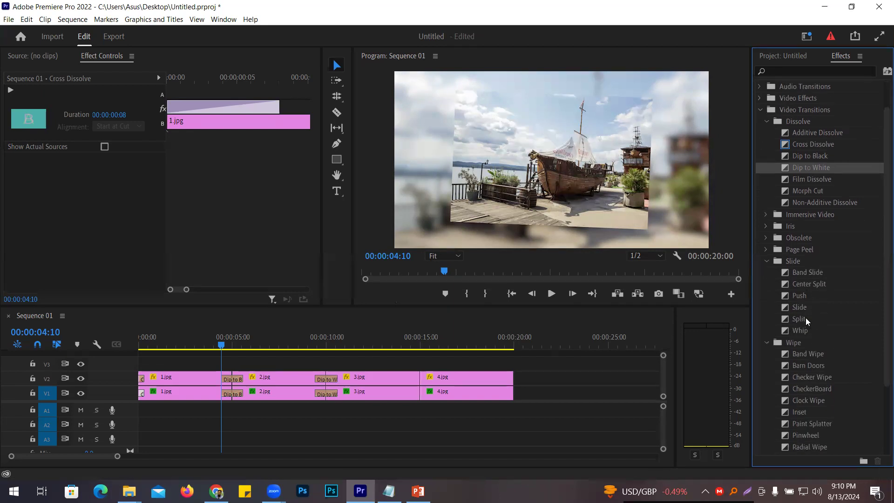
left_click_drag(798, 297, 419, 378)
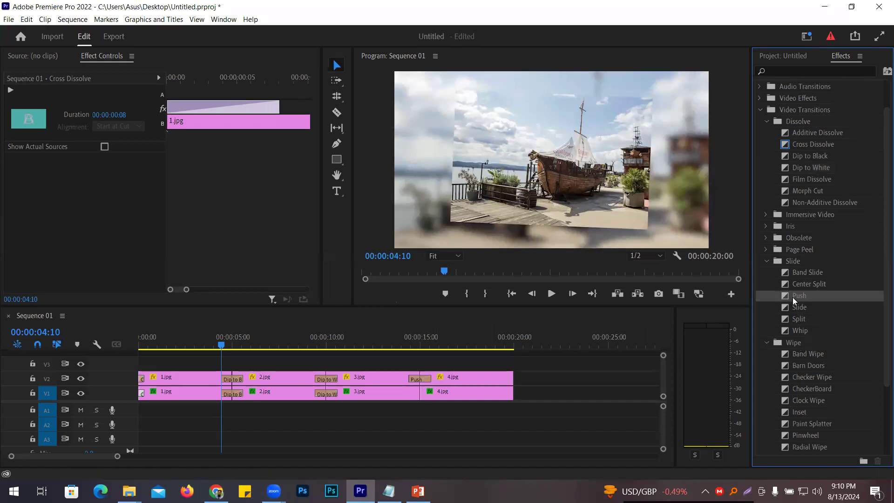
left_click_drag(504, 360, 450, 389)
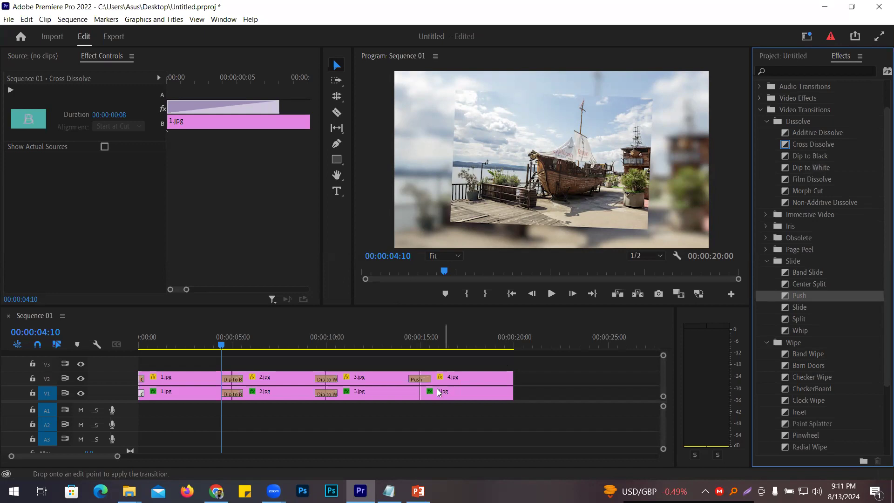
left_click_drag(437, 391, 438, 391)
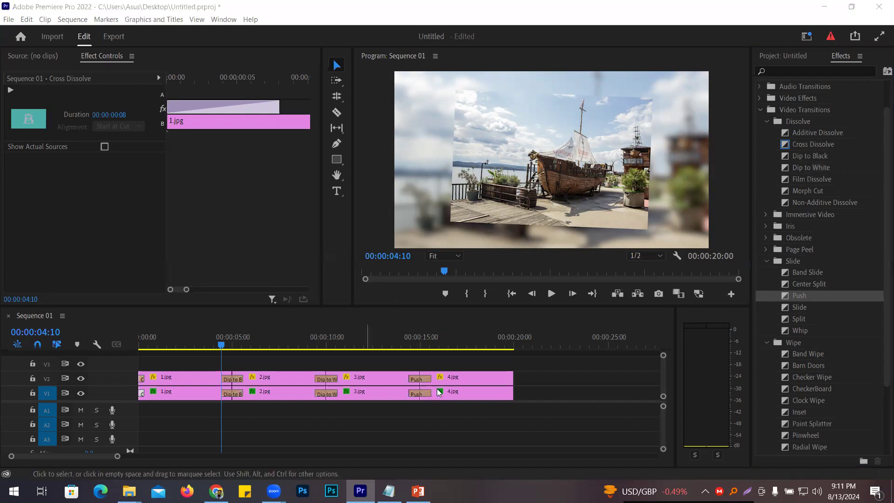
Play the whole sequence from the beginning in the maximized program monitor to review the transitions
left_click_drag(186, 343, 132, 338)
left_click(717, 206)
key("grave")
key("space")
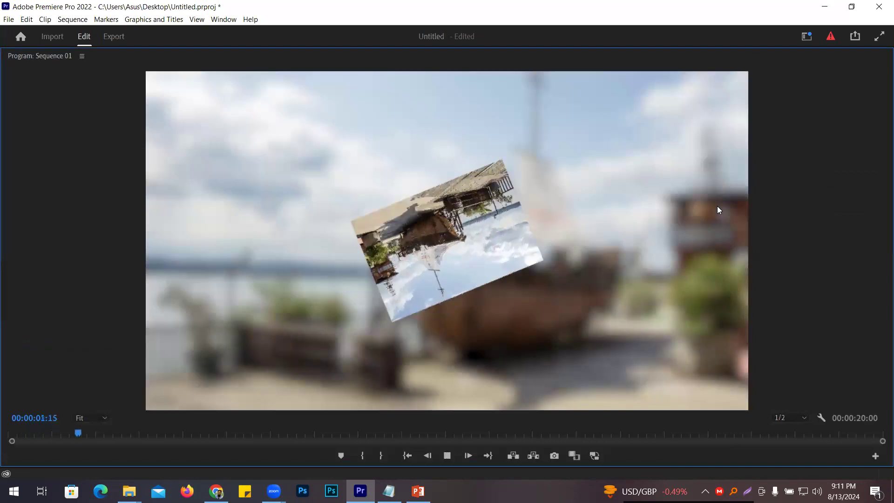
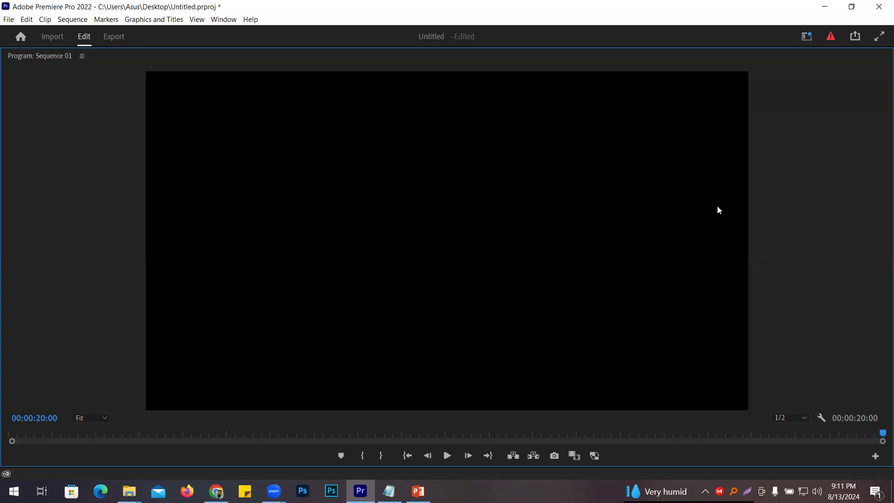
key("grave")
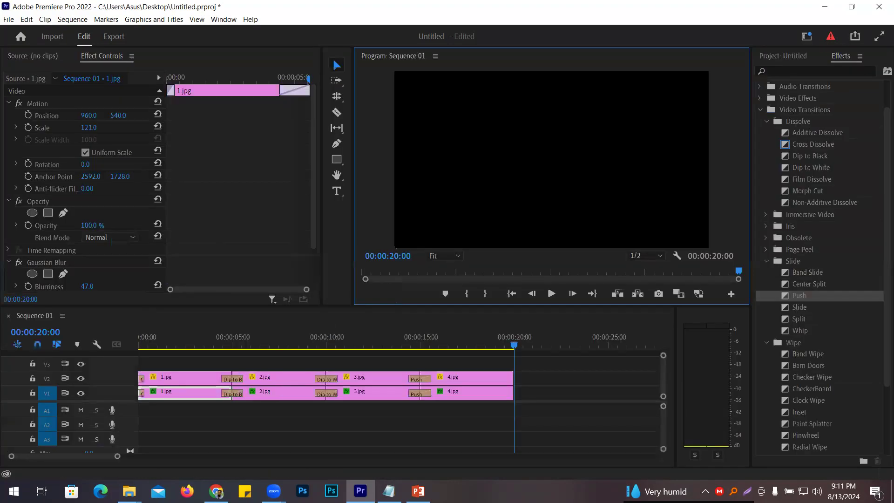
left_click(195, 171)
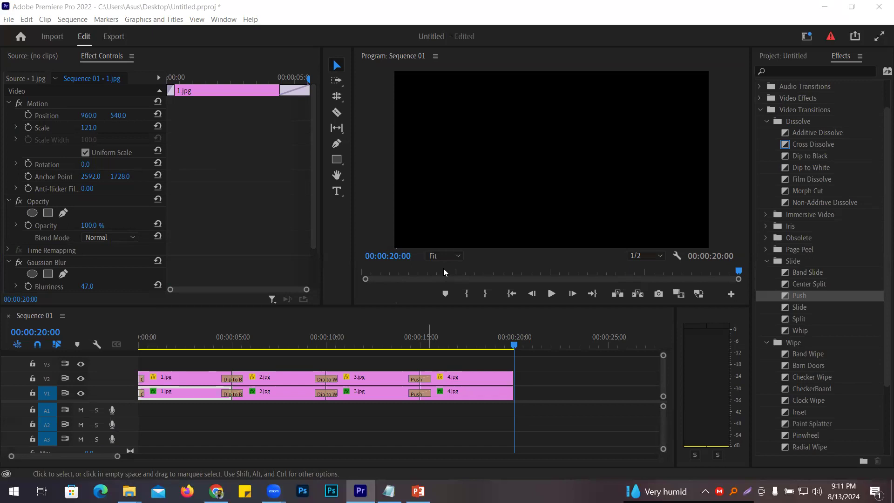
Move the ending Scale and Rotation keyframes of the 1.jpg clip on V2 to 00:00:02:06
left_click_drag(183, 343, 140, 345)
left_click(169, 377)
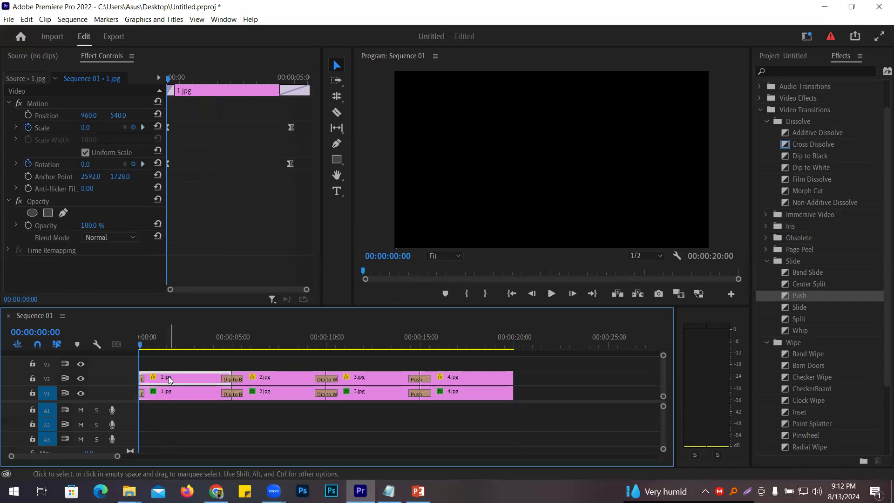
left_click(204, 365)
mouse_move(185, 348)
left_mouse_down()
mouse_move(140, 344)
mouse_move(189, 358)
mouse_move(181, 358)
left_mouse_up()
left_click(190, 374)
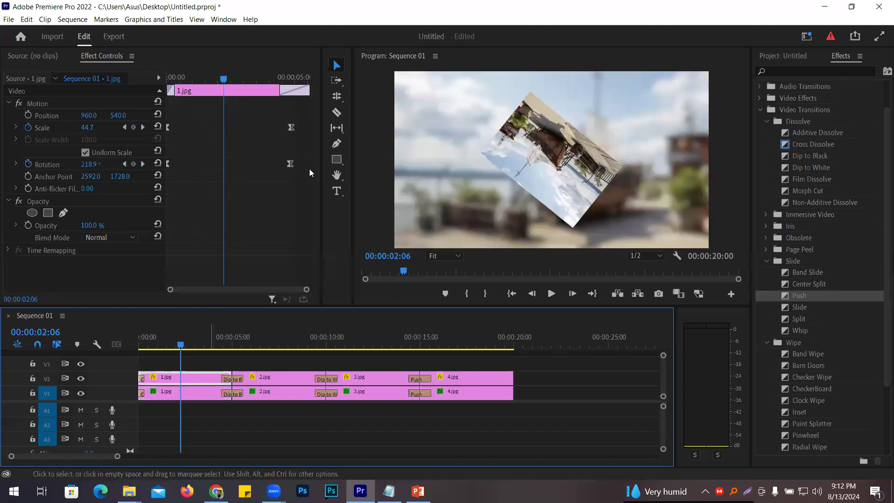
left_click(301, 153)
left_click_drag(291, 167, 223, 163)
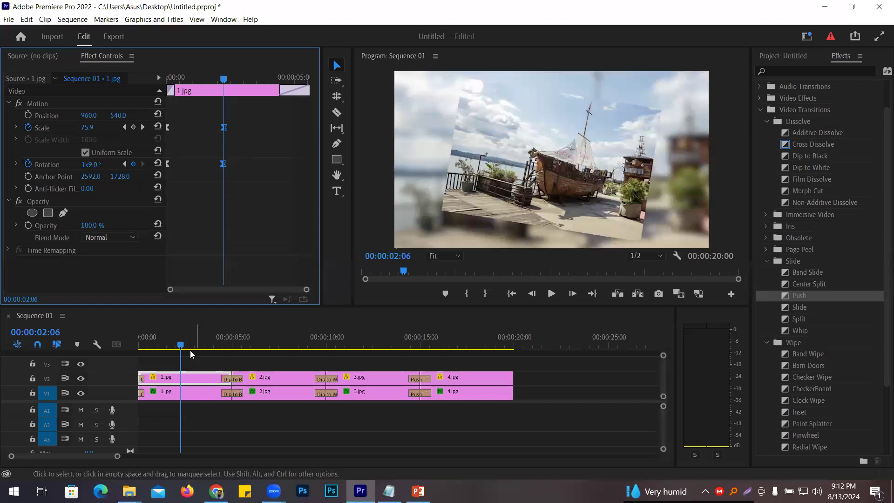
Paste a copy of the ending Scale and Rotation keyframes at 00:00:03:01 on the V2 1.jpg clip
left_click_drag(185, 346, 196, 351)
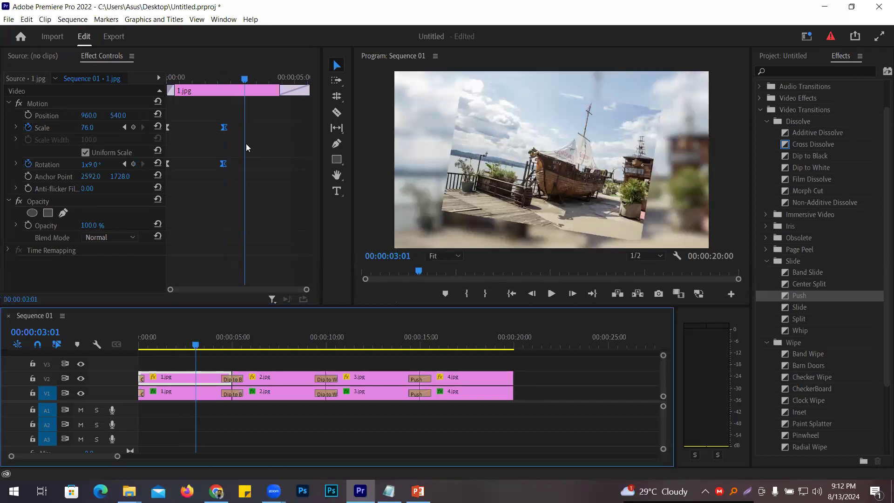
left_click(216, 118)
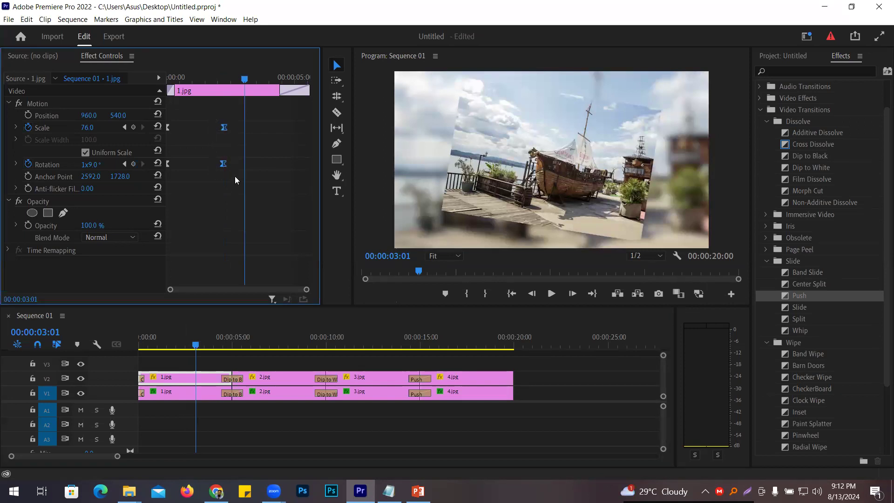
key("ctrl+v")
At 00:00:04:19 on the V2 1.jpg clip, set Scale to 0 and add a new Rotation keyframe
left_click_drag(196, 345, 227, 351)
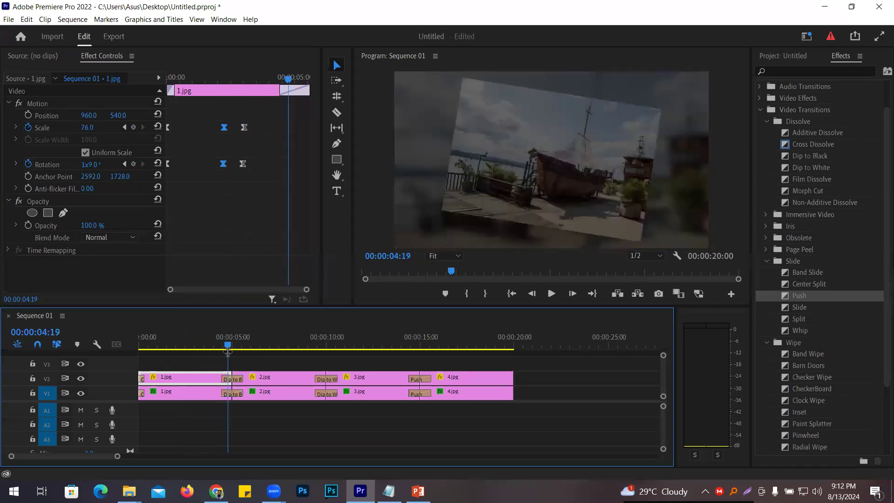
left_click(88, 127)
key("Return")
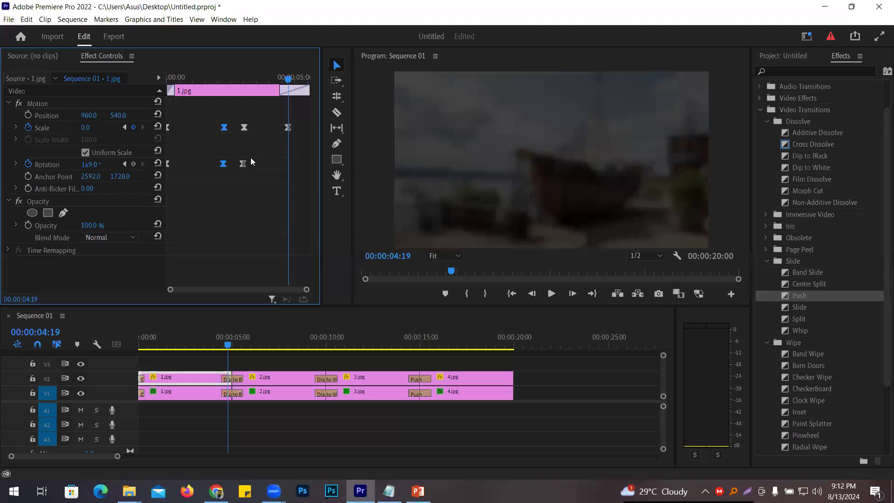
left_click(97, 166)
key("Return")
Play the sequence from the start in the maximized program monitor to check the 1.jpg clip's in-and-out animation
left_click(228, 349)
left_click_drag(228, 349, 130, 338)
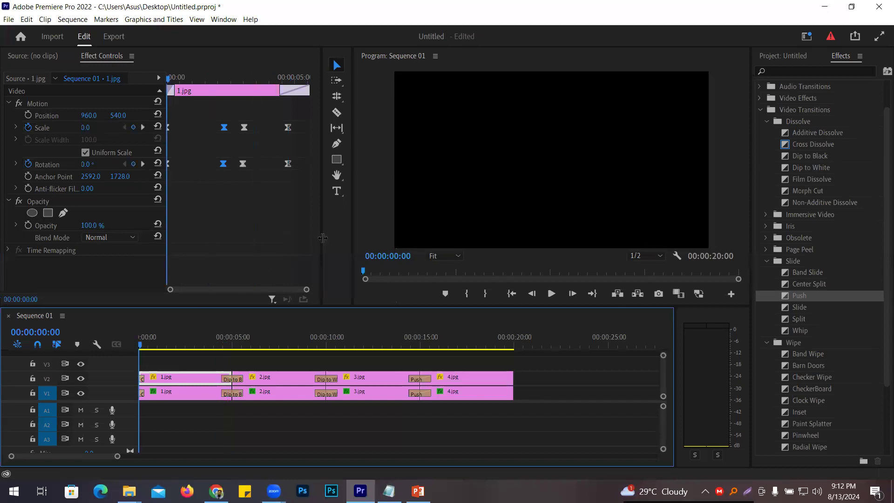
key("grave")
key("space")
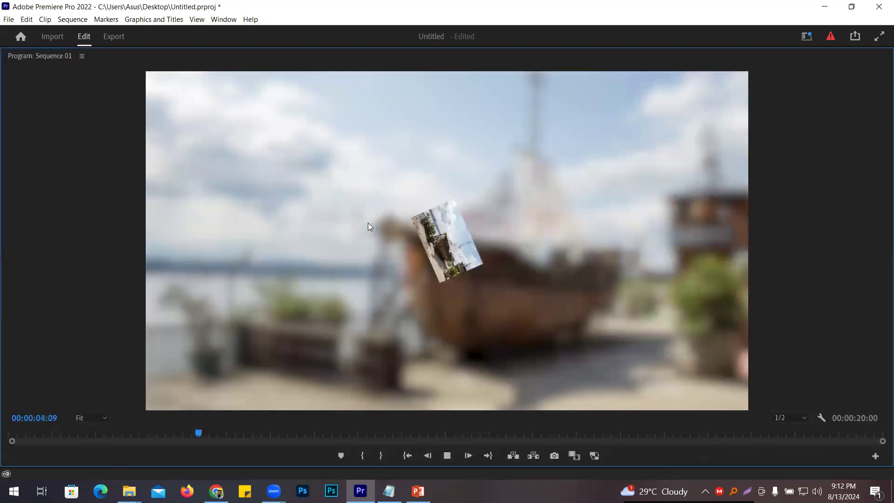
key("grave")
key("space")
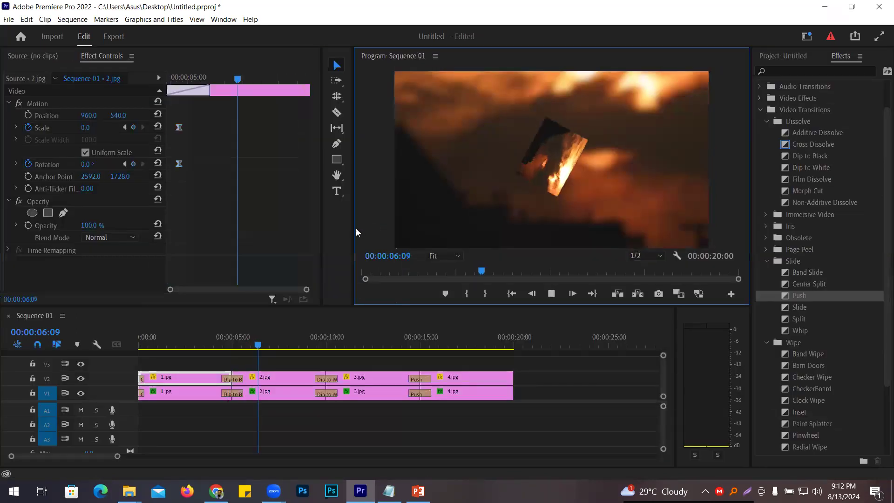
Move the third pair of Scale and Rotation keyframes on the V2 1.jpg clip later to lengthen the hold
left_click_drag(158, 342, 180, 346)
left_click(177, 378)
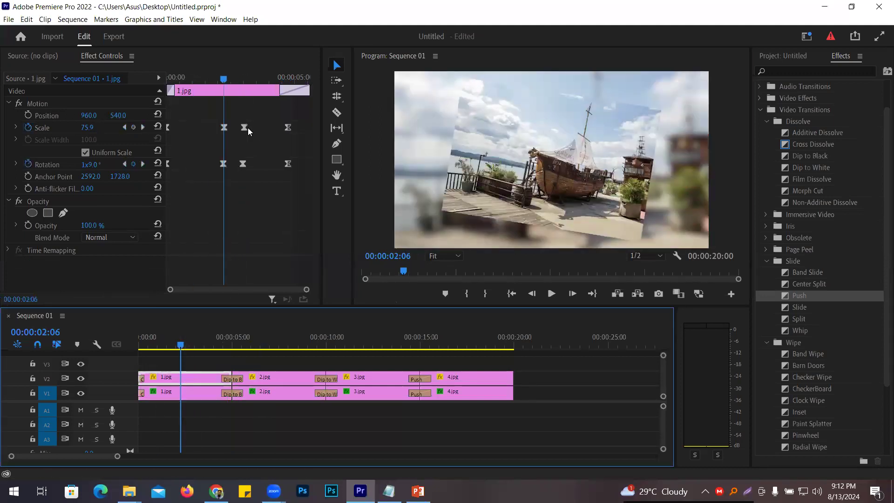
left_click_drag(236, 117, 257, 182)
left_click_drag(243, 164, 259, 165)
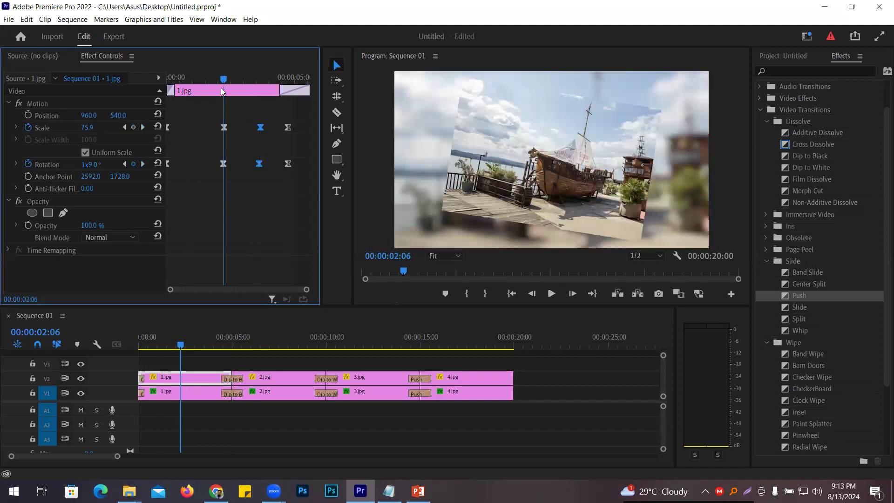
Shift both middle pairs of Scale and Rotation keyframes on the V2 1.jpg clip slightly earlier and return the playhead to the start
left_click_drag(225, 82, 109, 83)
left_click(371, 229)
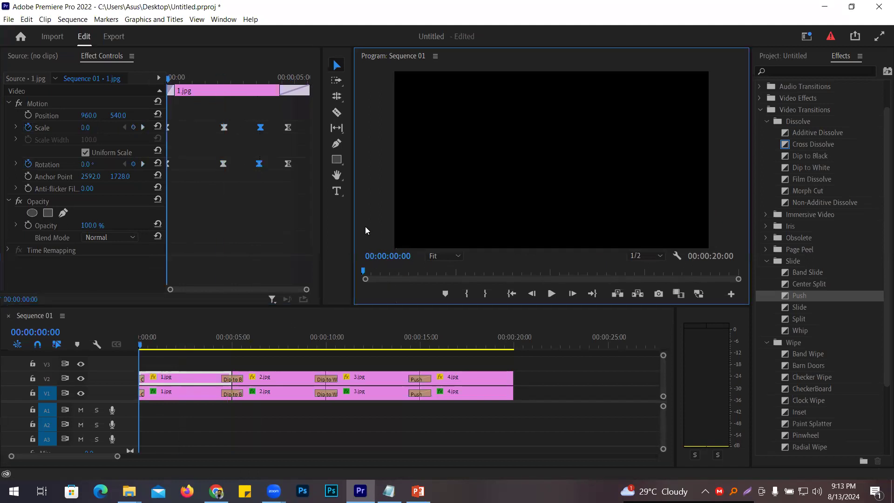
left_click_drag(214, 123, 212, 165)
left_click_drag(244, 125, 244, 164)
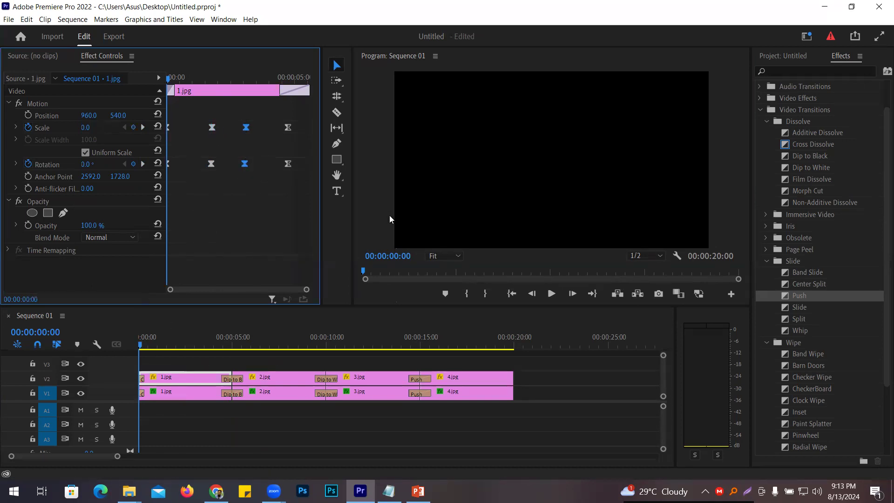
Preview the retimed 1.jpg animation from the start in the maximized program monitor, and stop once 2.jpg is playing
key("grave")
key("space")
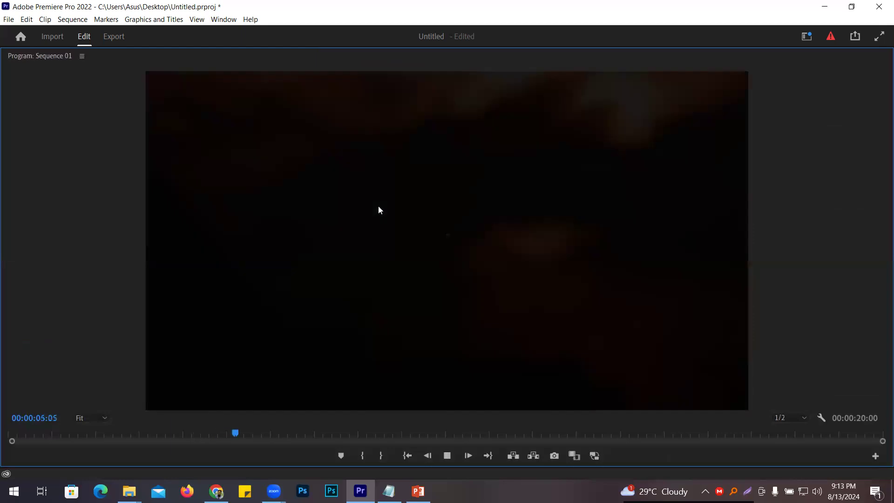
key("space")
key("grave")
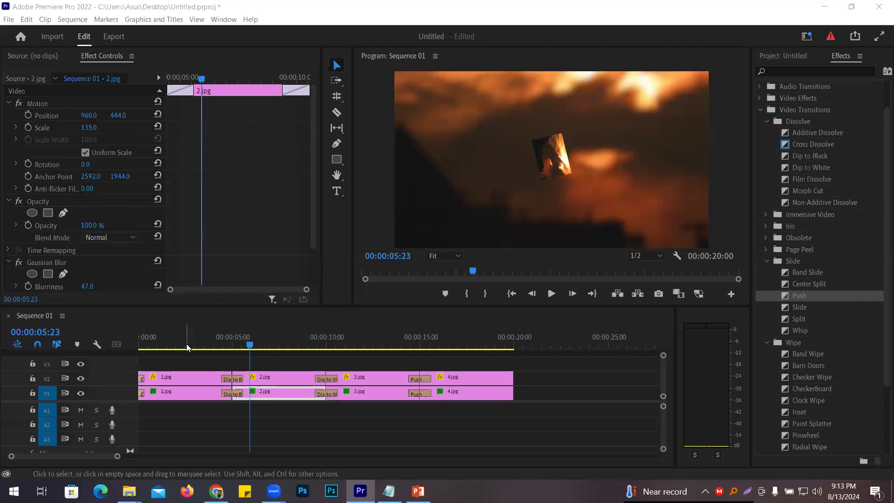
Place the playhead at 00:00:01:17 and select the 1.jpg clip on V2
left_click(167, 343)
left_click(161, 344)
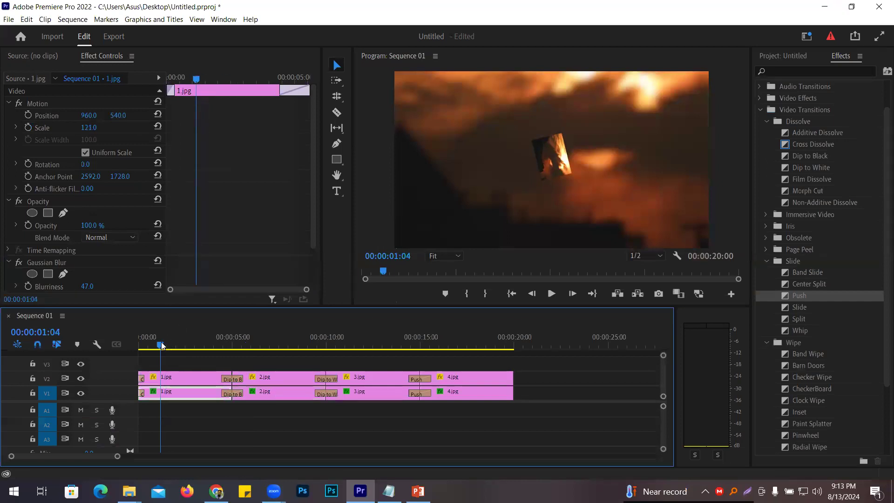
left_click(191, 363)
mouse_move(159, 343)
left_mouse_down()
mouse_move(152, 344)
mouse_move(170, 348)
left_mouse_up()
left_click(181, 379)
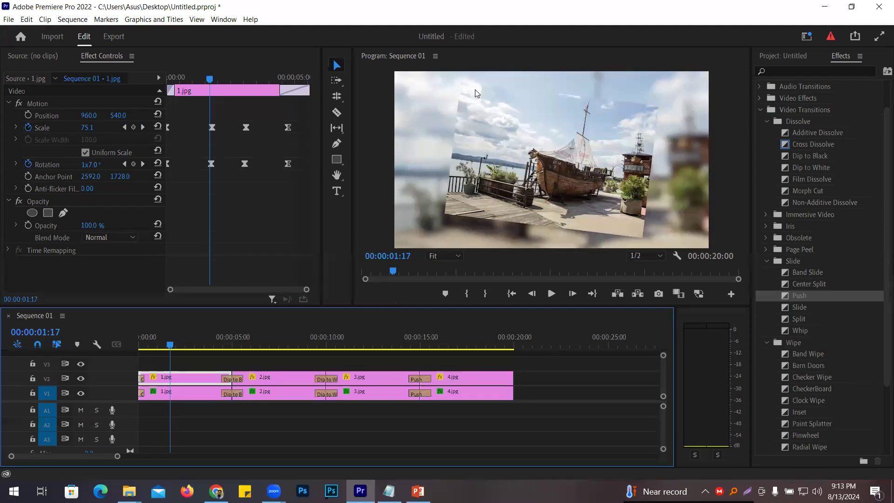
Find the Radial Shadow video effect by searching the effects for "radi" and apply it to the V2 1.jpg clip
left_click(766, 121)
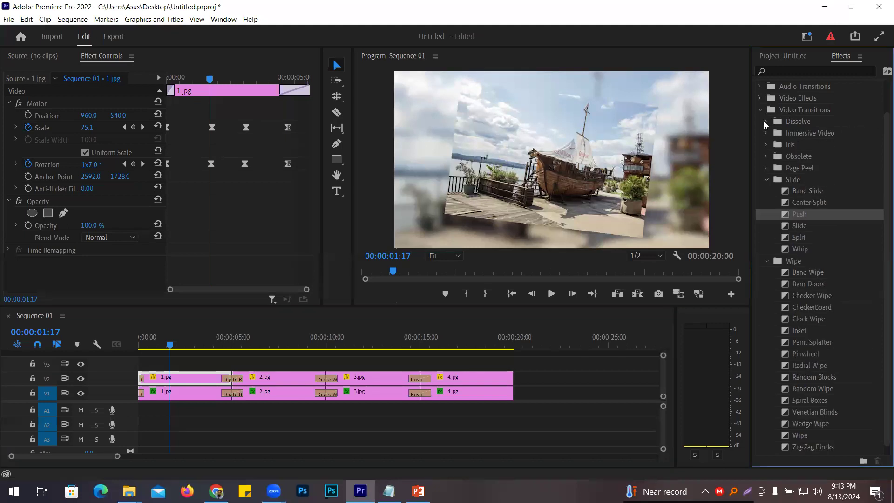
left_click(761, 109)
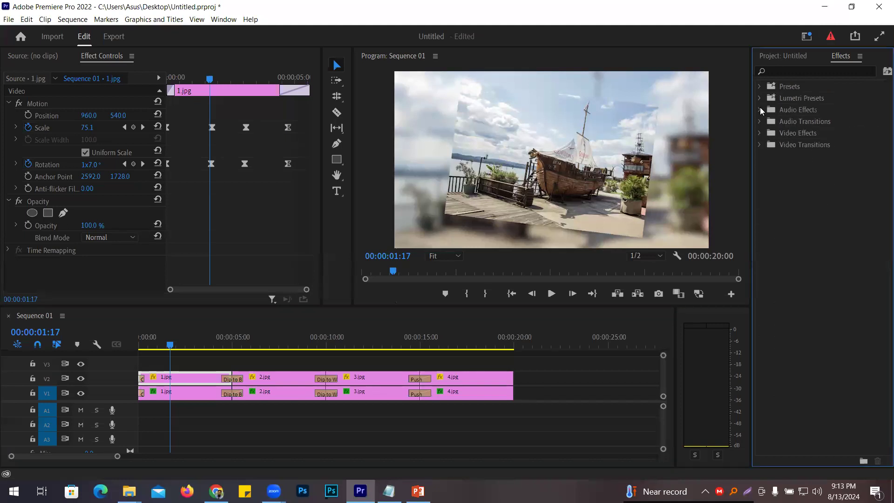
left_click(797, 136)
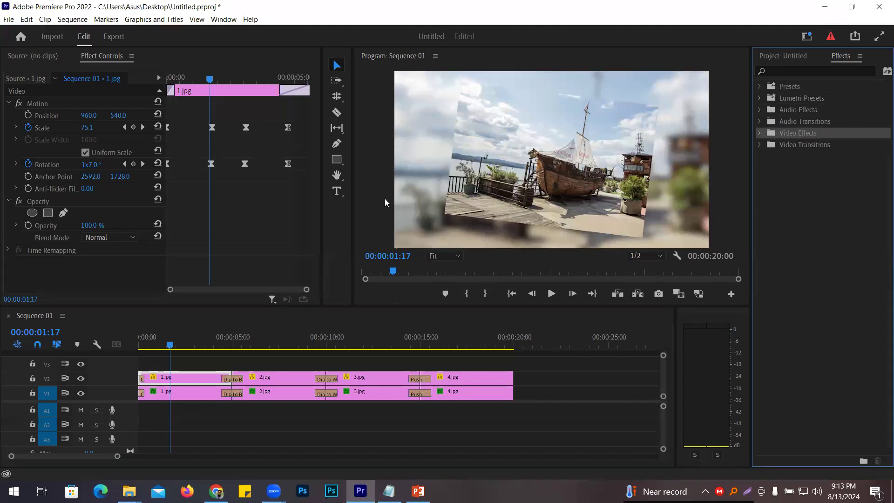
left_click(759, 133)
left_click(767, 158)
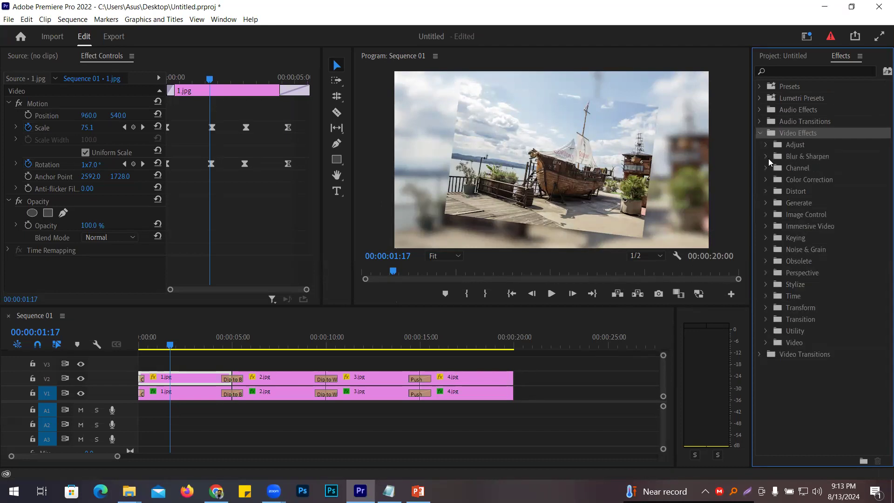
left_click(788, 68)
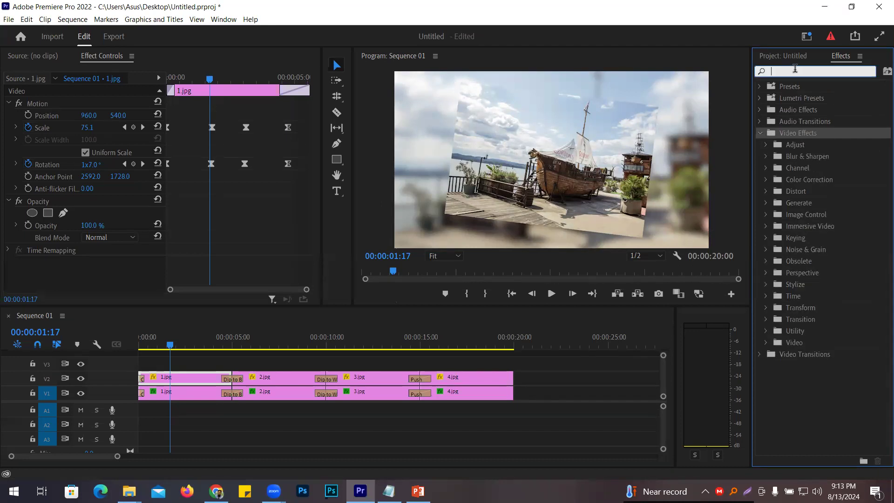
type("rad")
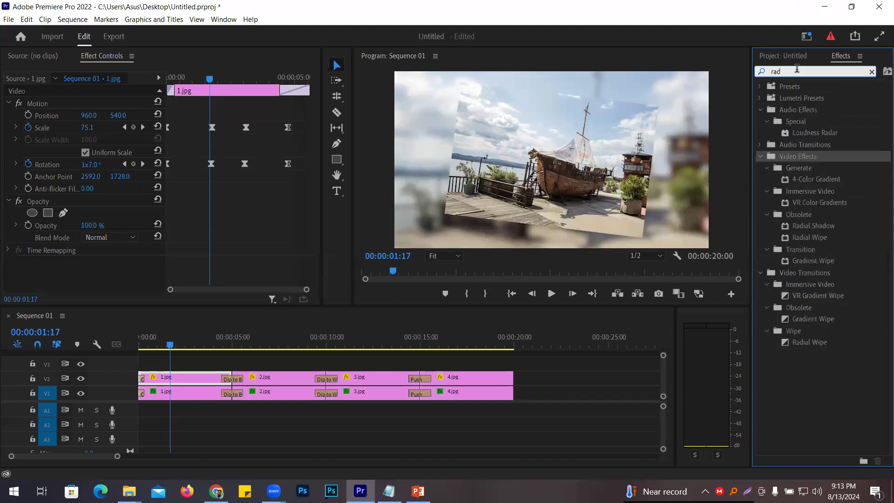
type("i")
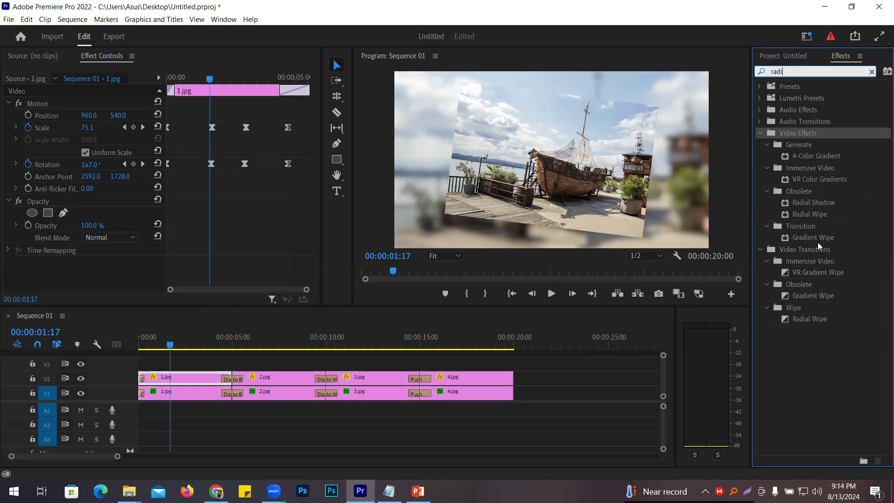
left_click(812, 205)
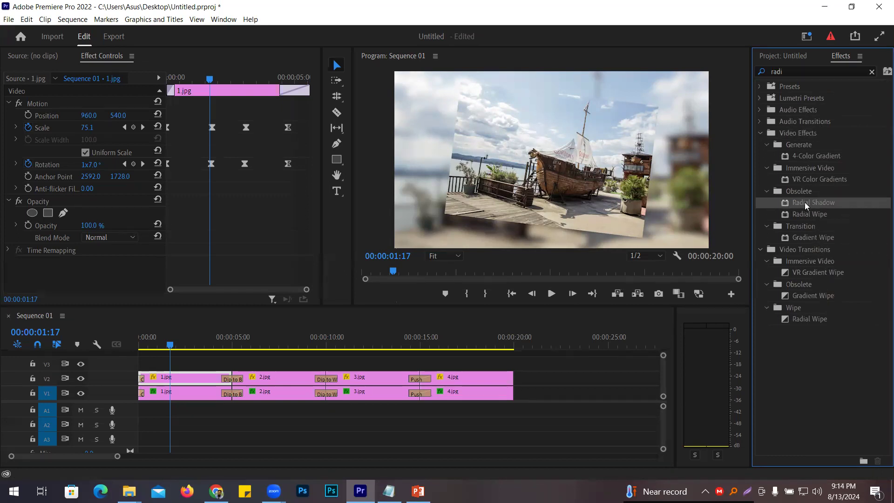
left_click(785, 71)
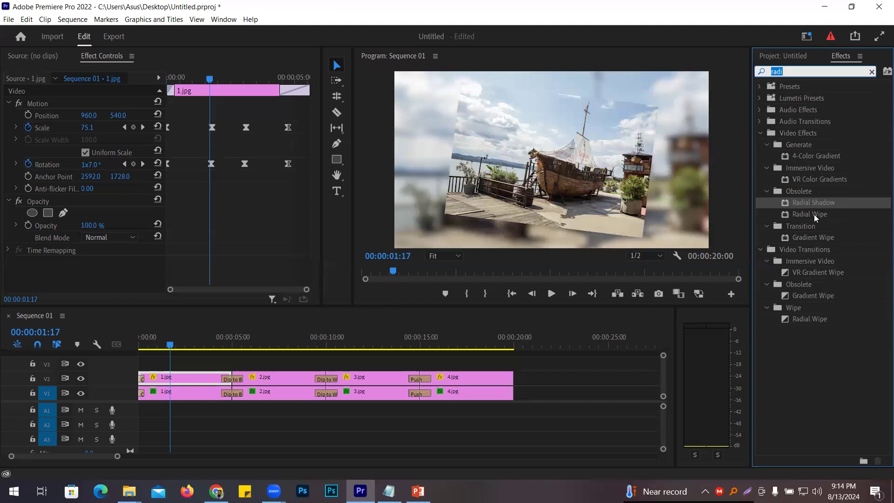
left_click_drag(796, 203, 171, 376)
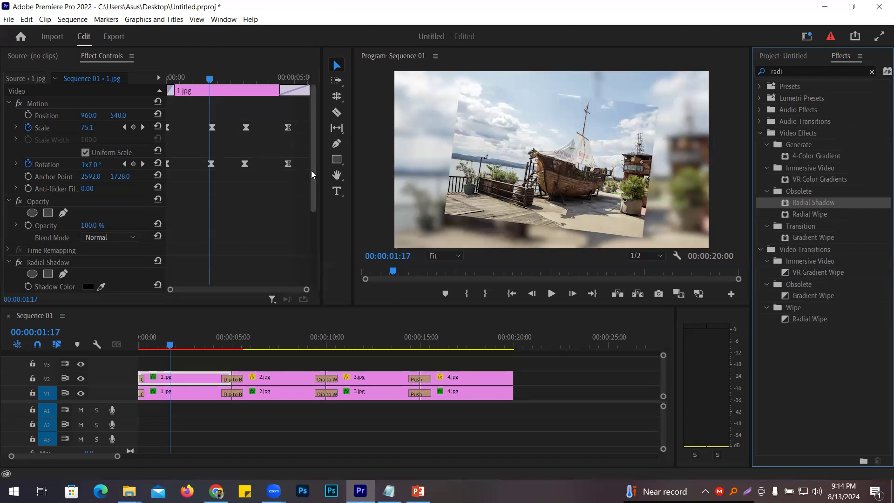
Set the 1.jpg Radial Shadow's color to dark red 9C0101 and its opacity to 100%
left_click_drag(312, 174, 308, 275)
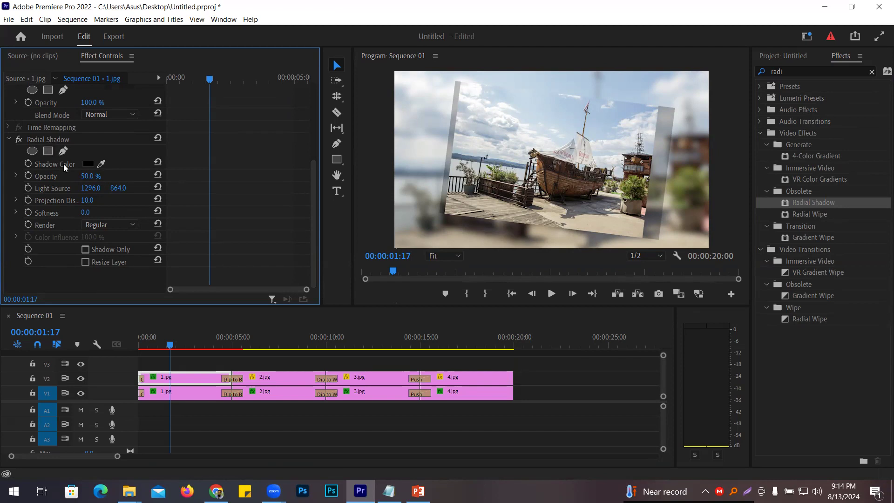
left_click(88, 167)
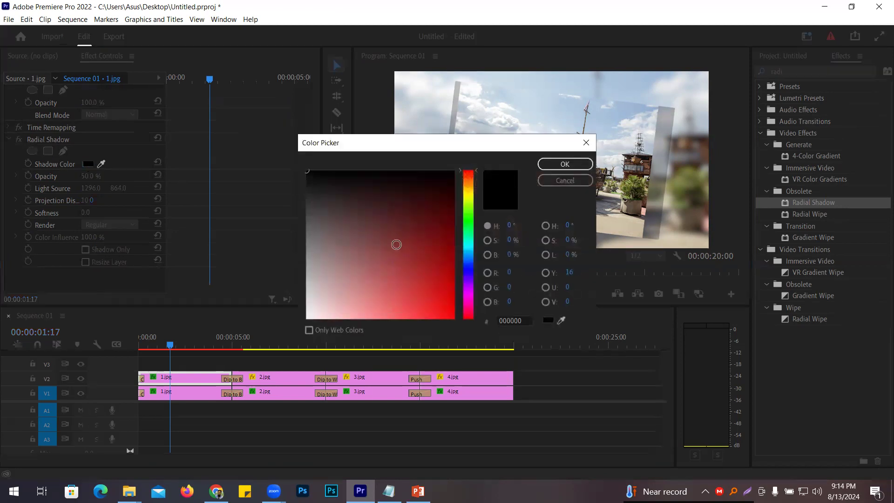
left_click(452, 246)
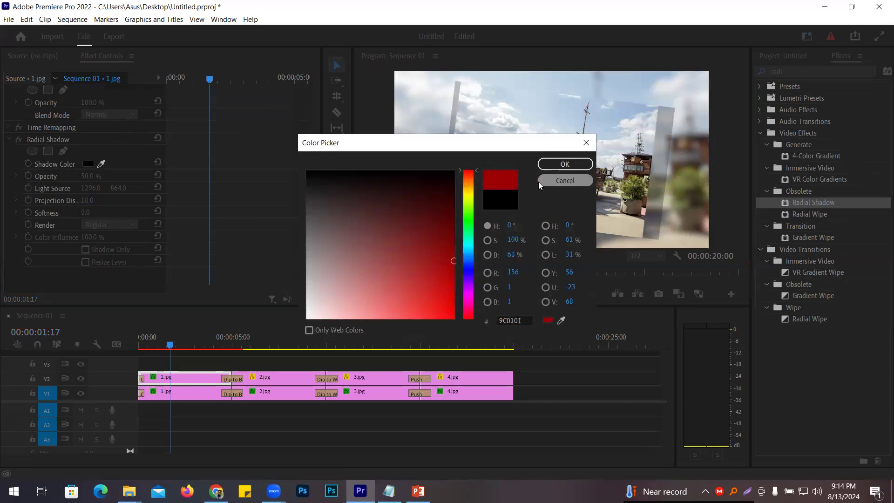
left_click(542, 166)
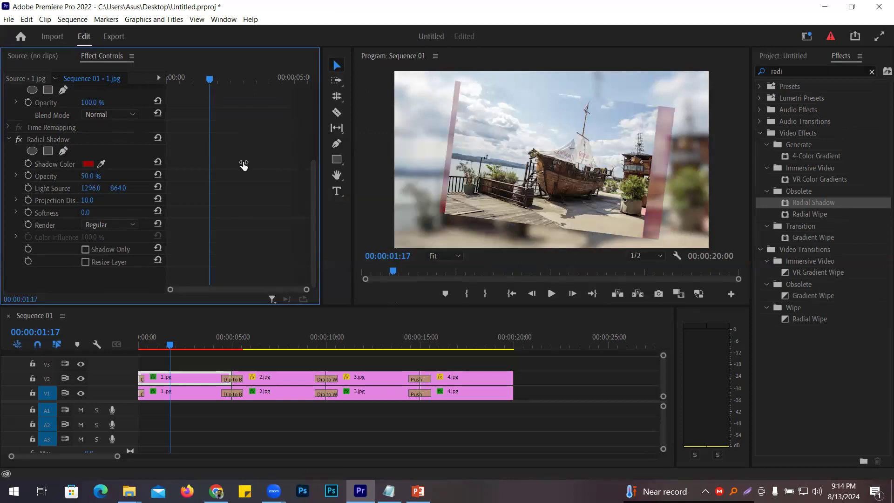
left_click_drag(96, 176, 133, 175)
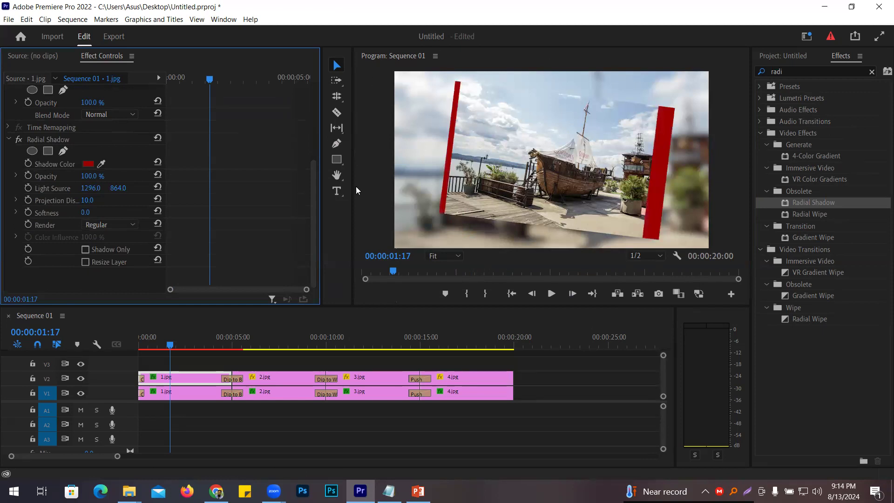
Enable Resize Layer on the 1.jpg Radial Shadow and set its Light Source to 2229, 1080
left_click(85, 250)
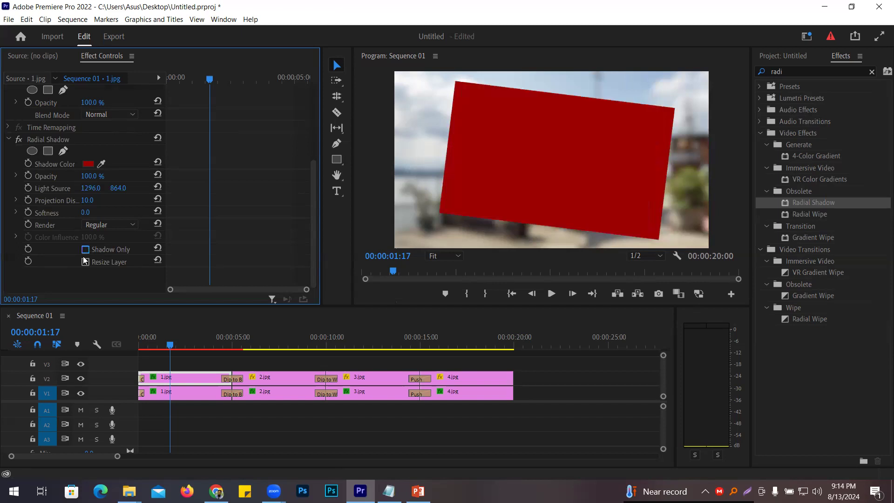
left_click(85, 262)
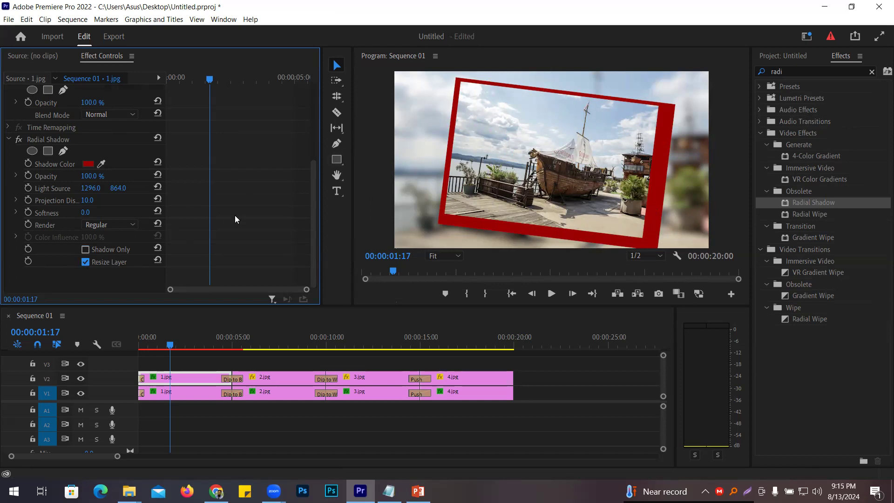
left_click_drag(166, 200, 232, 201)
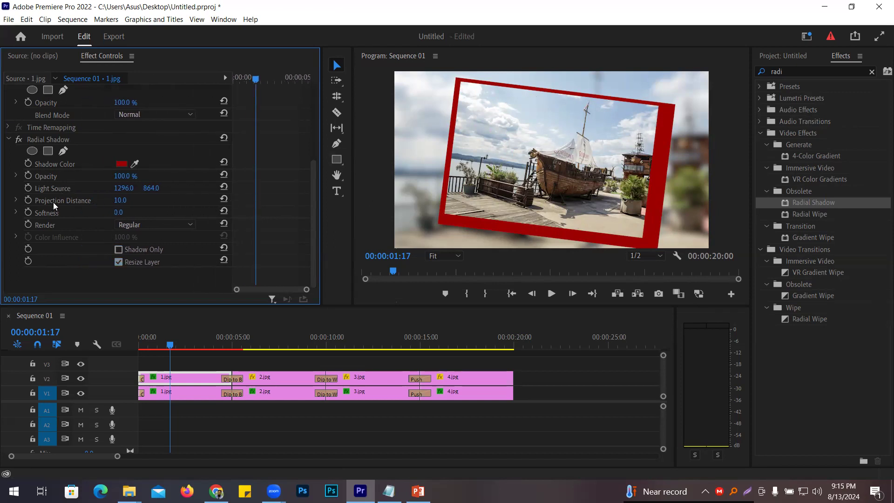
left_click_drag(122, 191, 241, 189)
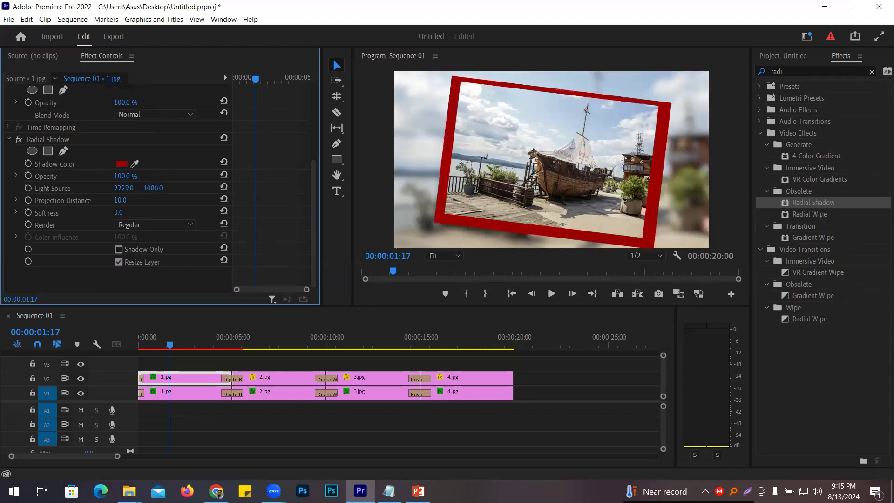
Play the sequence from the start to check the 1.jpg border, and review its Radial Shadow settings with the playhead at 00:00:01:21
left_click_drag(171, 350, 115, 345)
key("space")
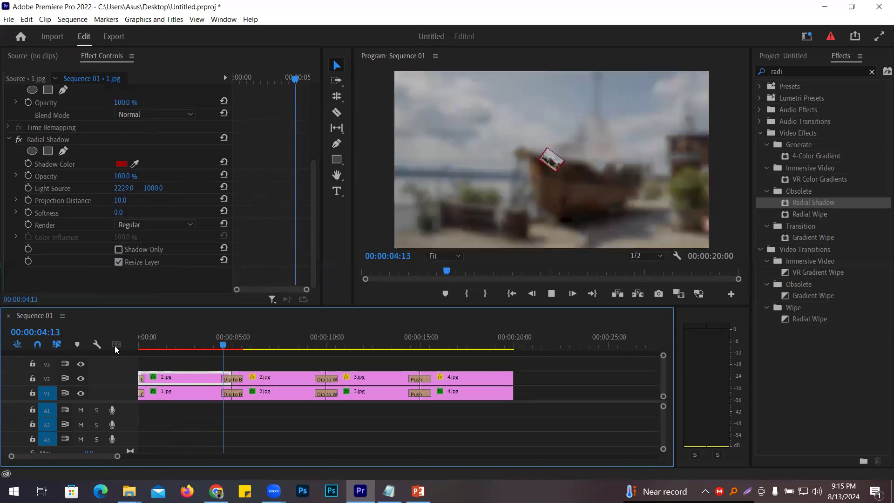
key("space")
left_click_drag(217, 348, 173, 348)
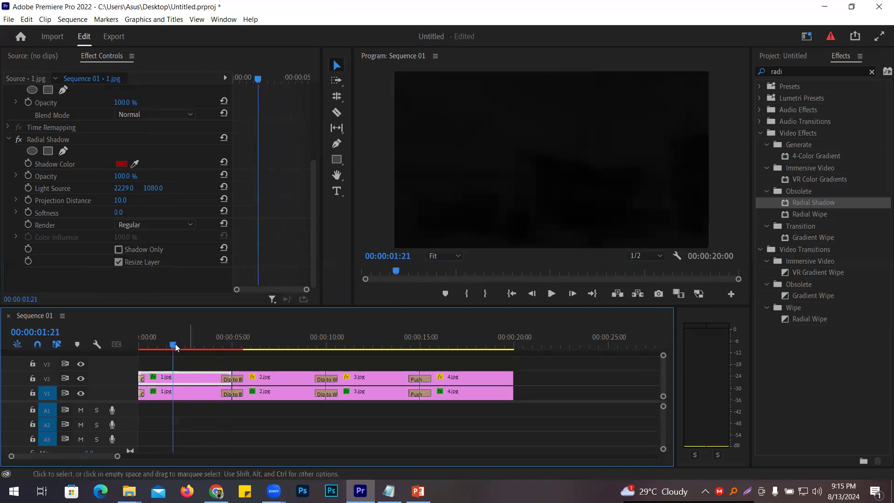
left_click(201, 416)
left_click(196, 379)
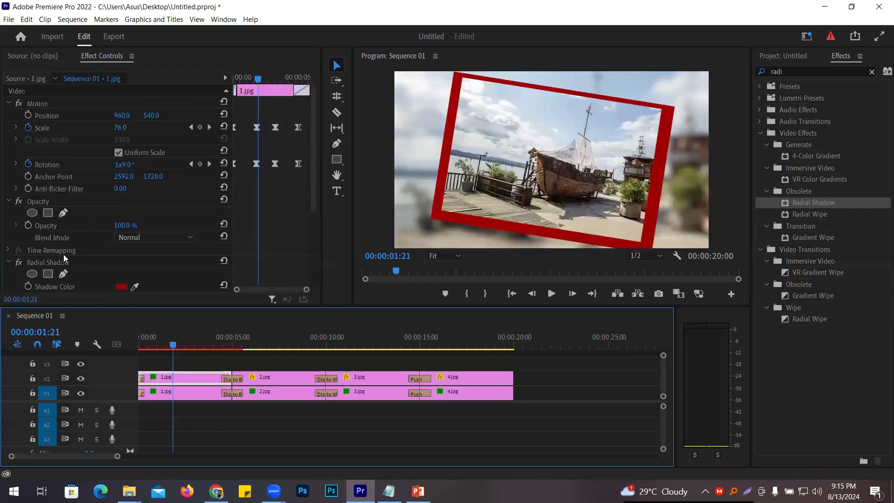
scroll(64, 255, "down", 1)
left_click(68, 240)
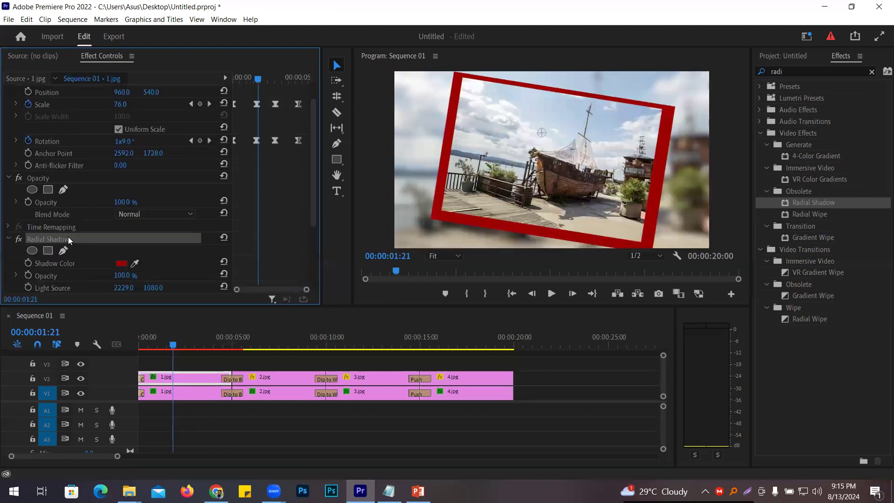
scroll(106, 250, "down", 1)
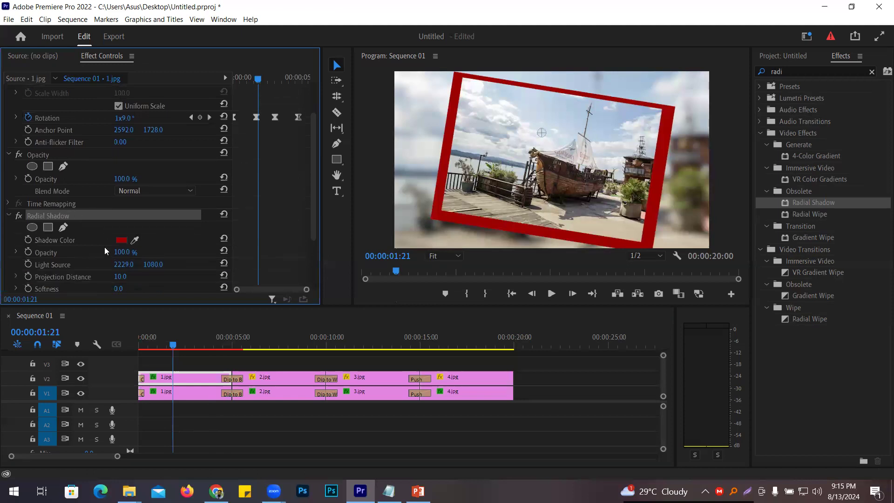
Place the playhead at 00:00:08:11 and apply the Radial Shadow effect to the 2.jpg clip on V2
left_click(297, 345)
left_click(297, 388)
left_click(296, 378)
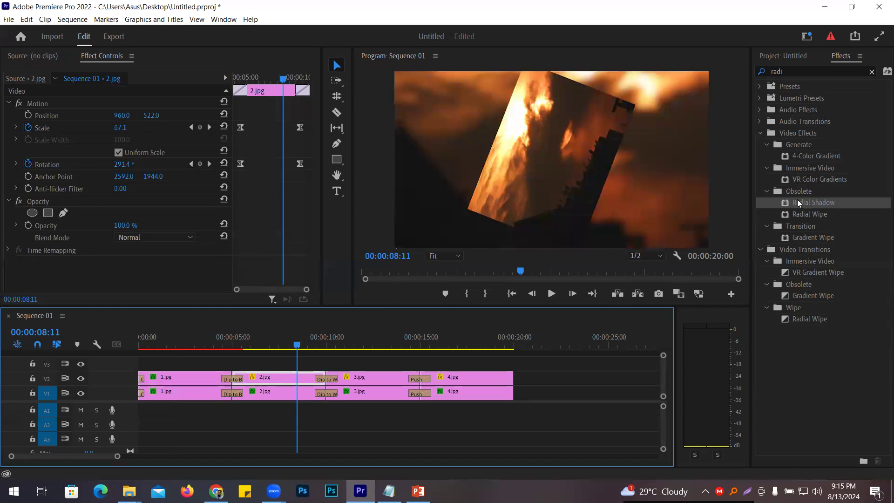
double_click(795, 71)
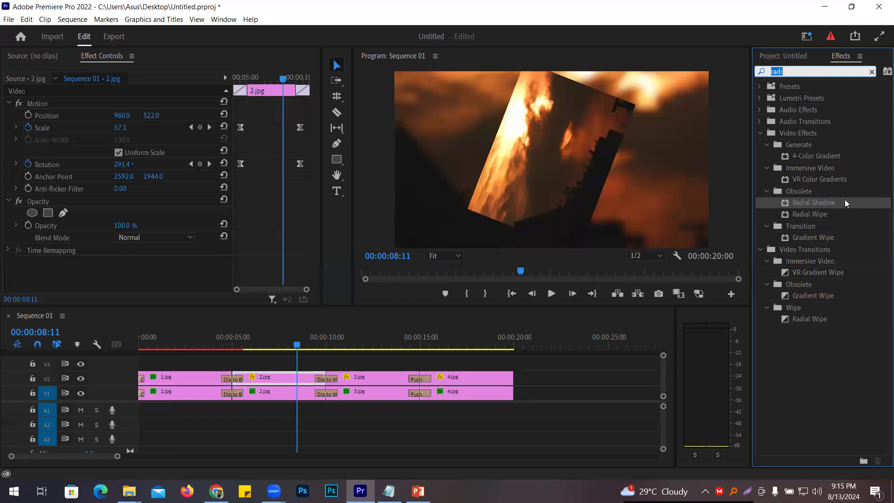
left_click_drag(838, 203, 286, 382)
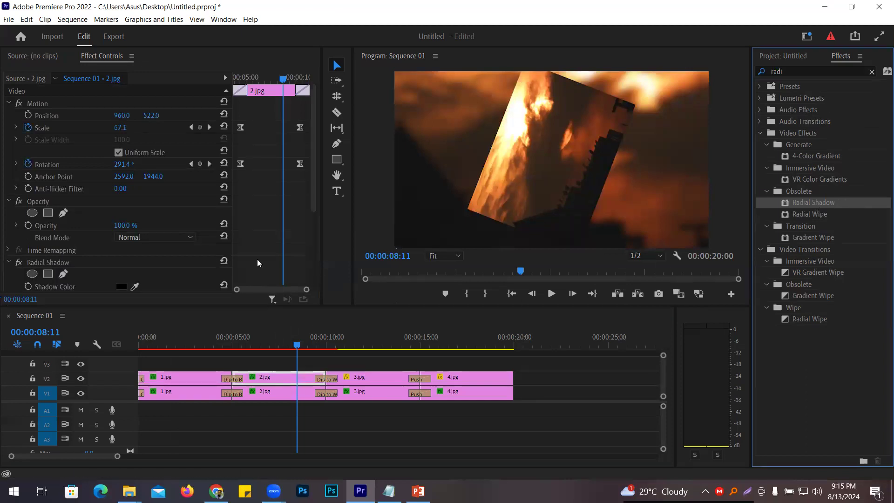
Set the 2.jpg Radial Shadow's color to white and its opacity to 100%
scroll(281, 212, "down", 3)
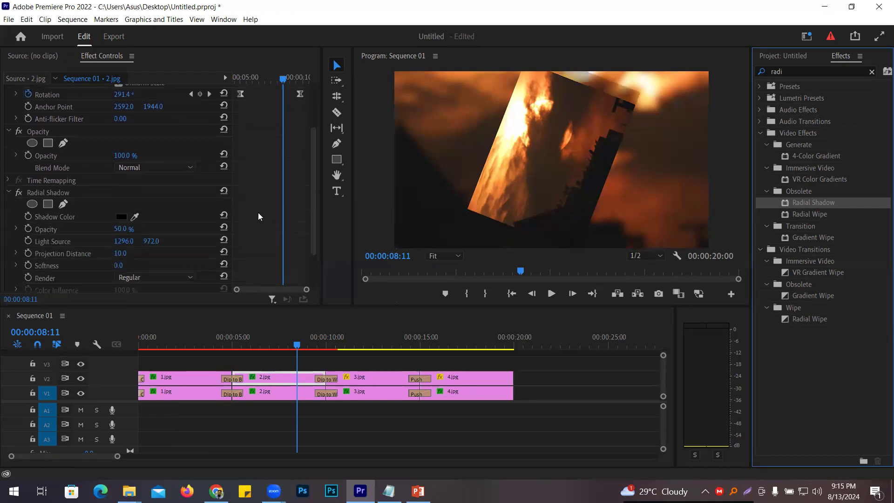
left_click(120, 216)
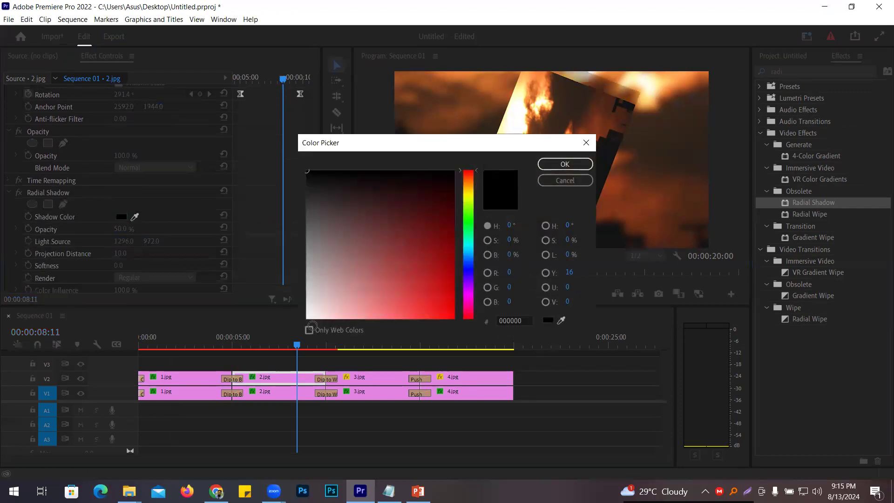
left_click(565, 163)
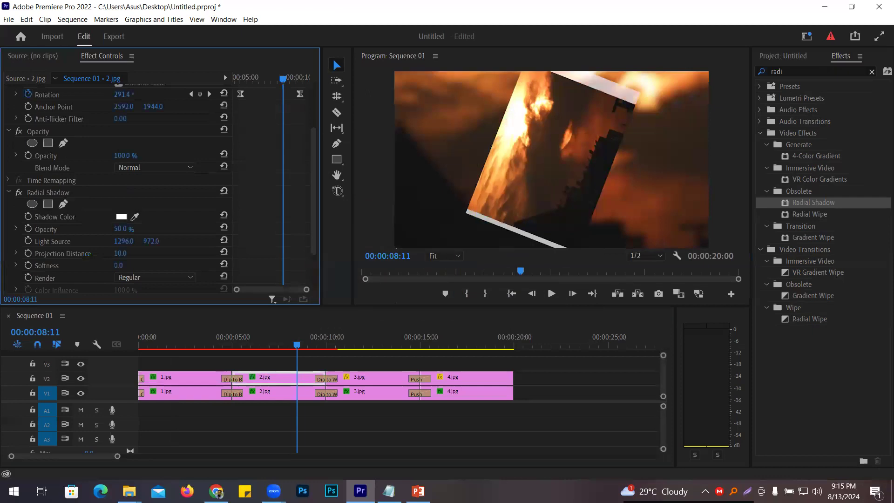
left_click(130, 230)
type("100")
key("Return")
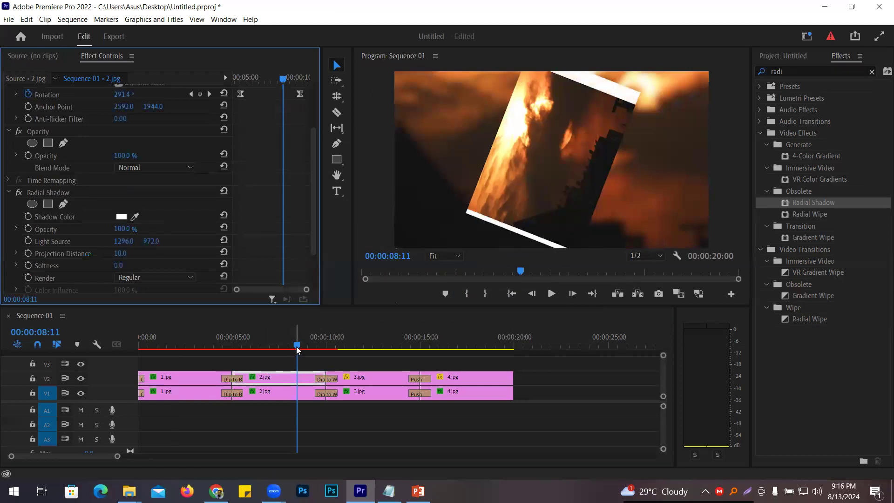
With the playhead at 00:00:07:05, enable Resize Layer on the 2.jpg Radial Shadow and set its Light Source to 1816, 1871
left_click_drag(298, 348, 274, 333)
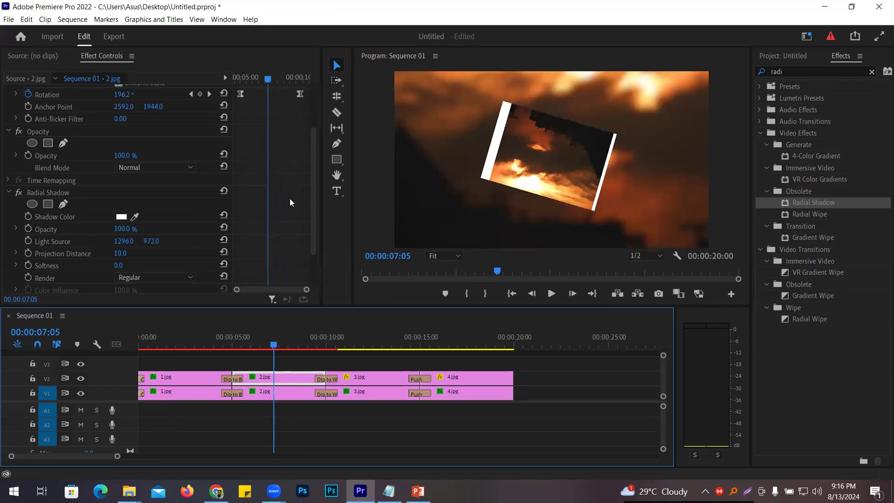
scroll(291, 204, "down", 2)
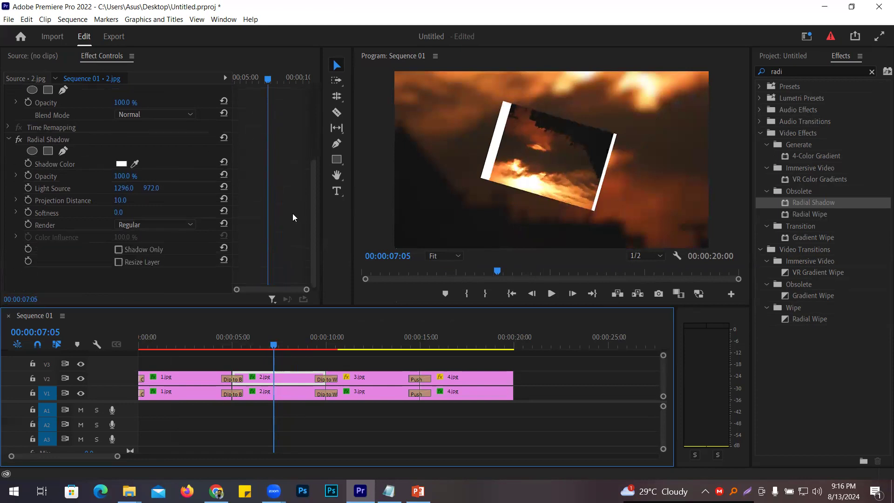
left_click(119, 263)
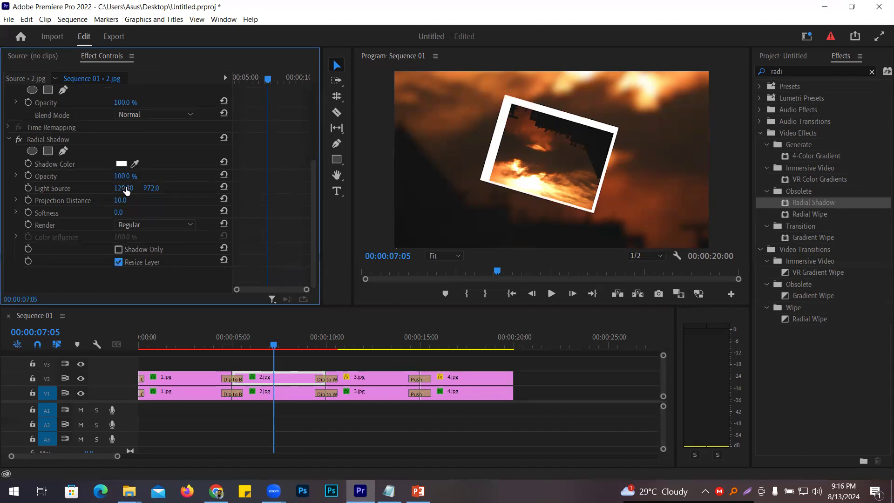
left_click_drag(126, 190, 224, 188)
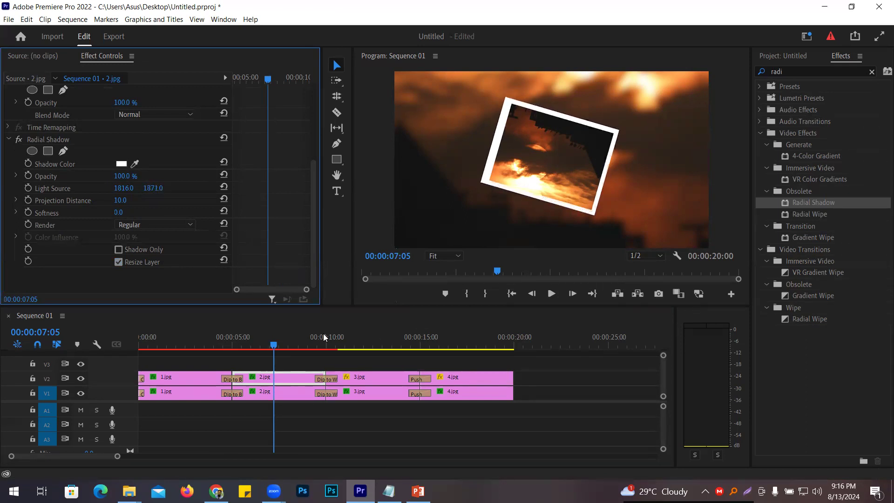
Play the sequence from the start through 00:00:07:00 to check the white border on 2.jpg
left_click_drag(277, 345, 122, 340)
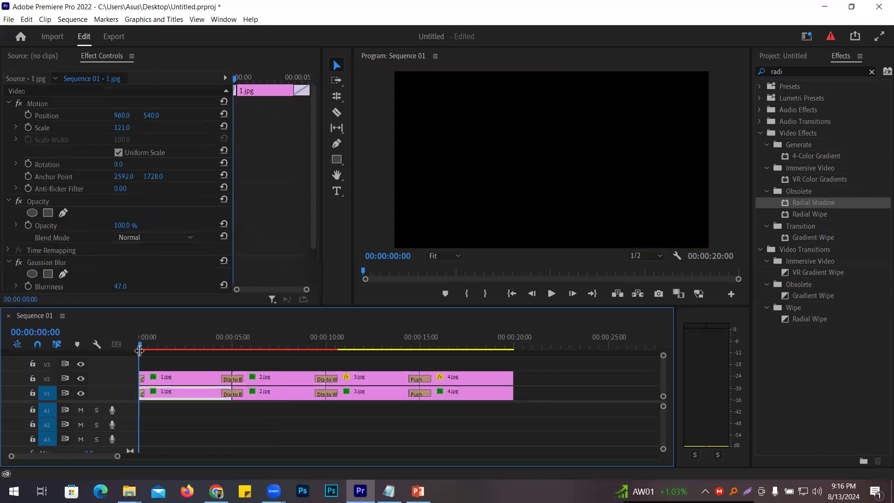
key("space")
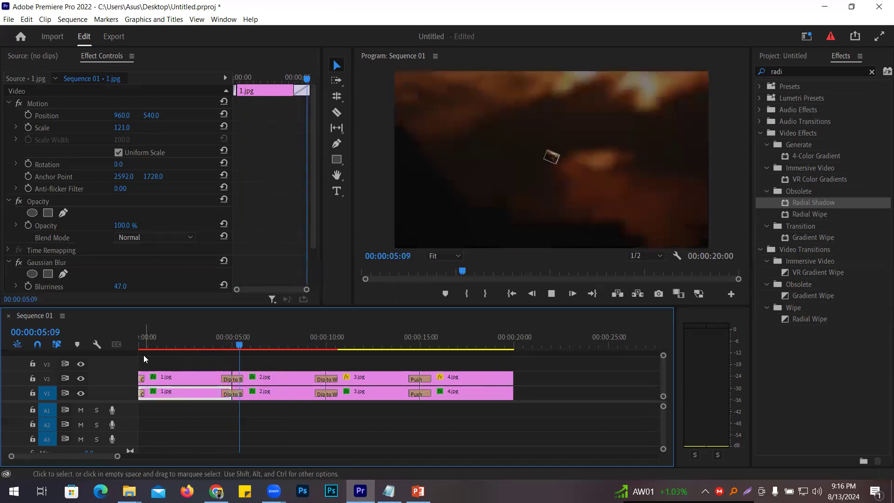
key("space")
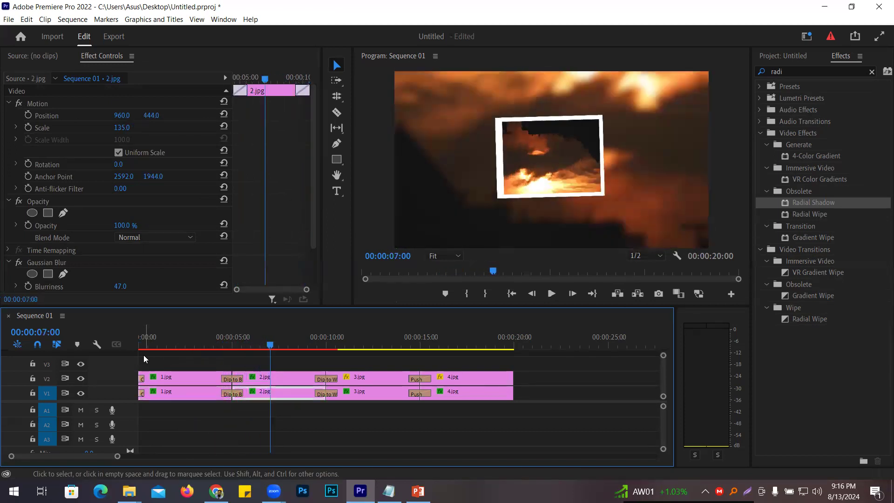
Switch to Chrome, open the music catalog on the Artlist site and dismiss the Highlights tip
left_click(801, 55)
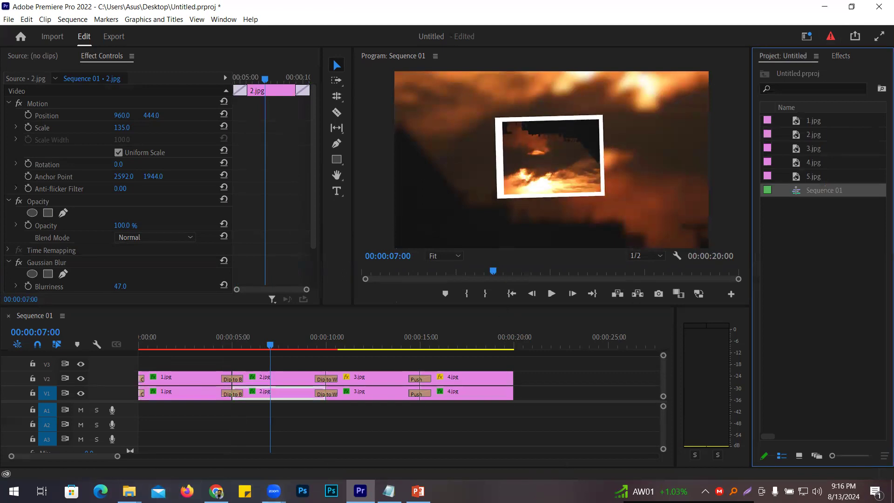
key("alt+Tab")
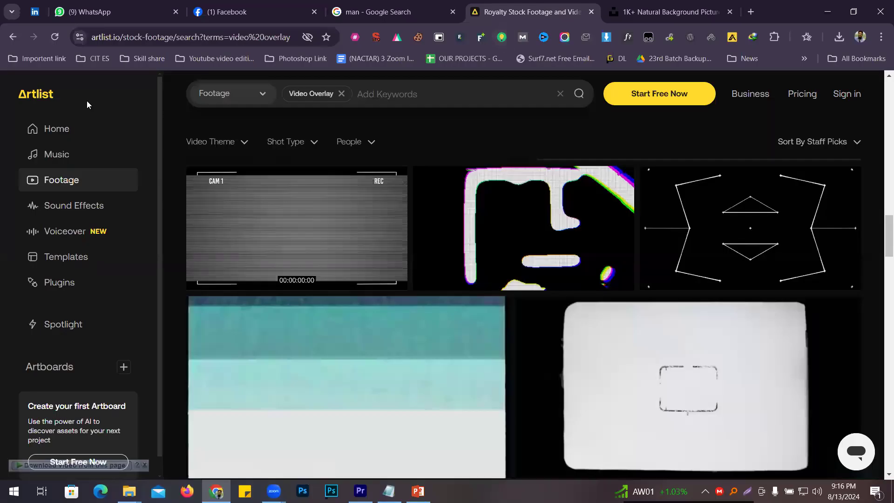
left_click(50, 93)
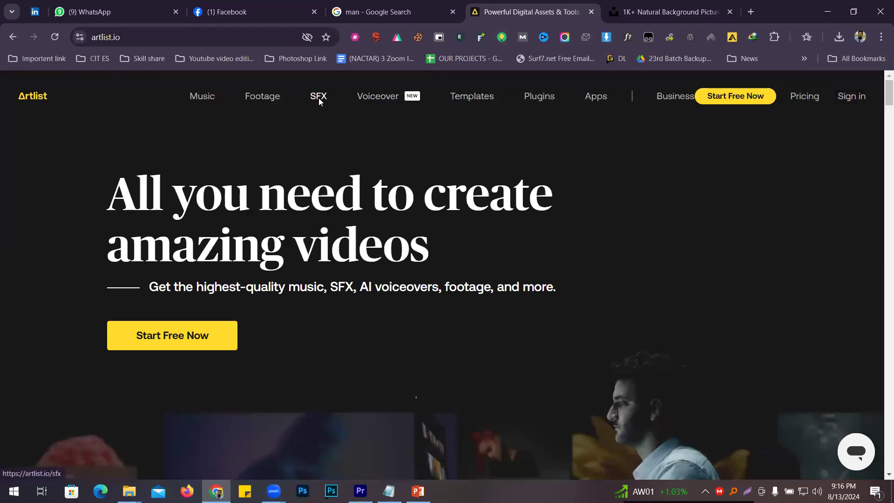
left_click(199, 98)
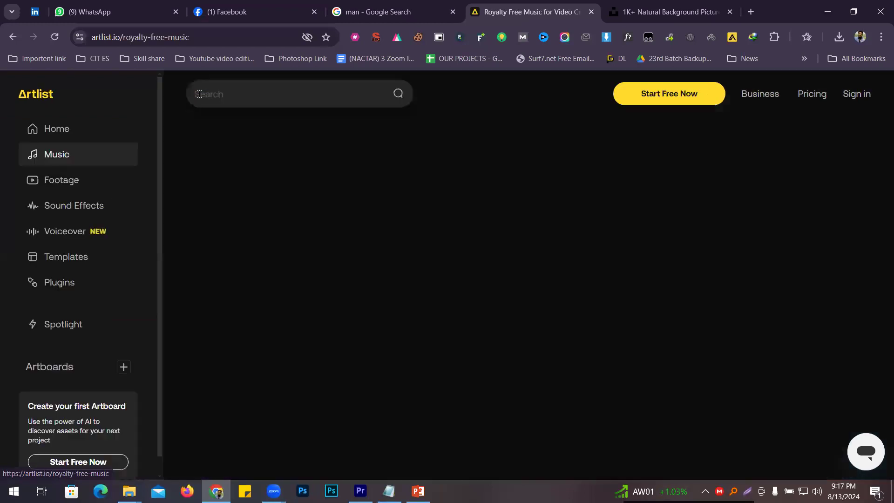
scroll(545, 268, "down", 3)
scroll(546, 269, "down", 2)
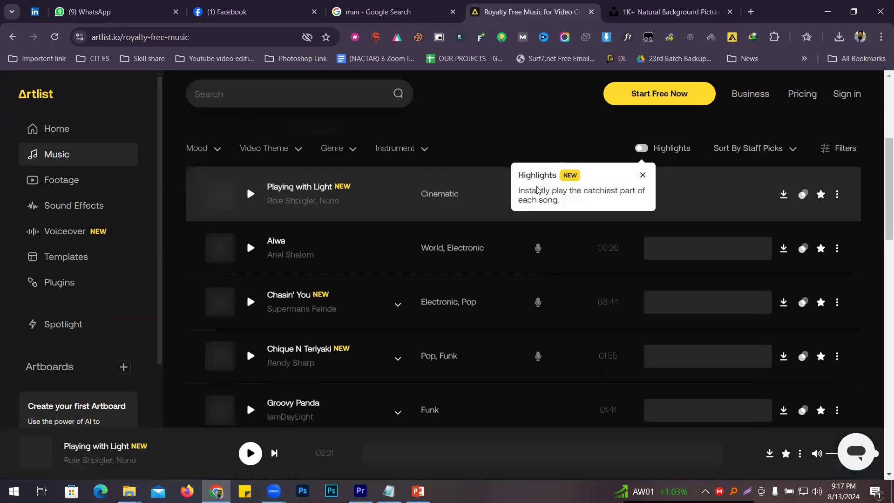
left_click(642, 176)
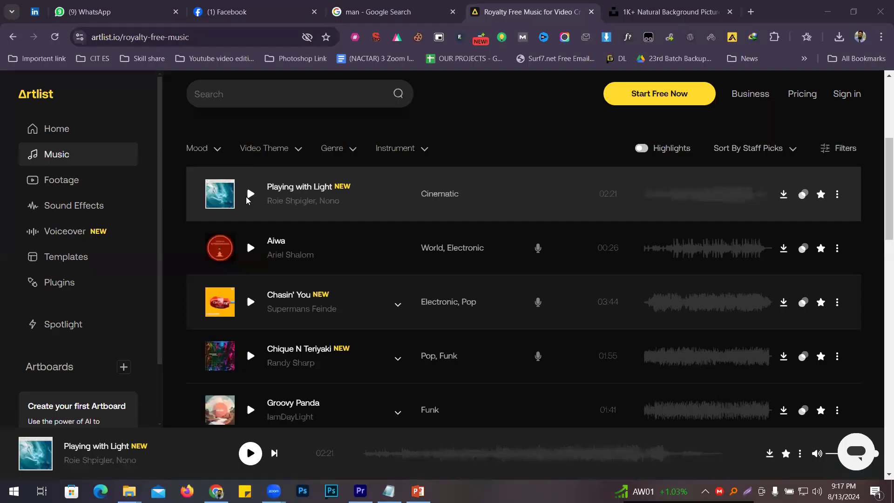
Play the Artlist track "Playing with Light", download its audio with Internet Download Manager and return to Premiere Pro
left_click(248, 195)
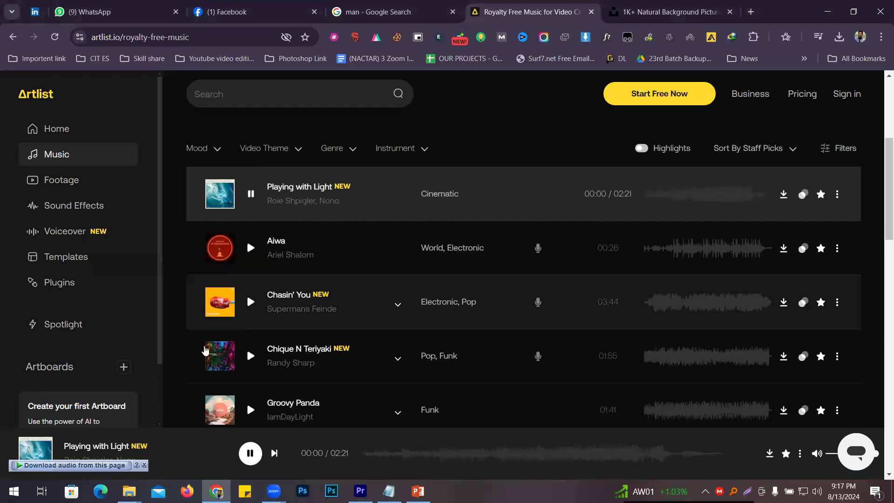
left_click(252, 193)
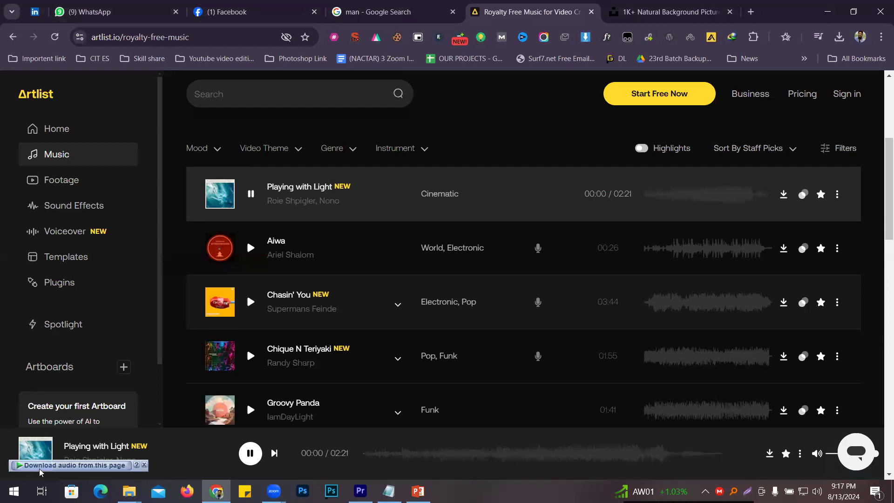
left_click(102, 466)
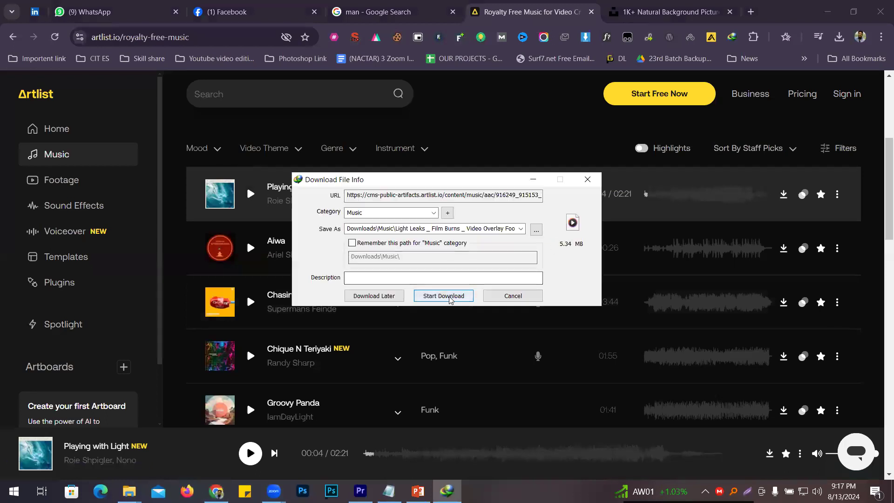
left_click(450, 300)
left_click(538, 281)
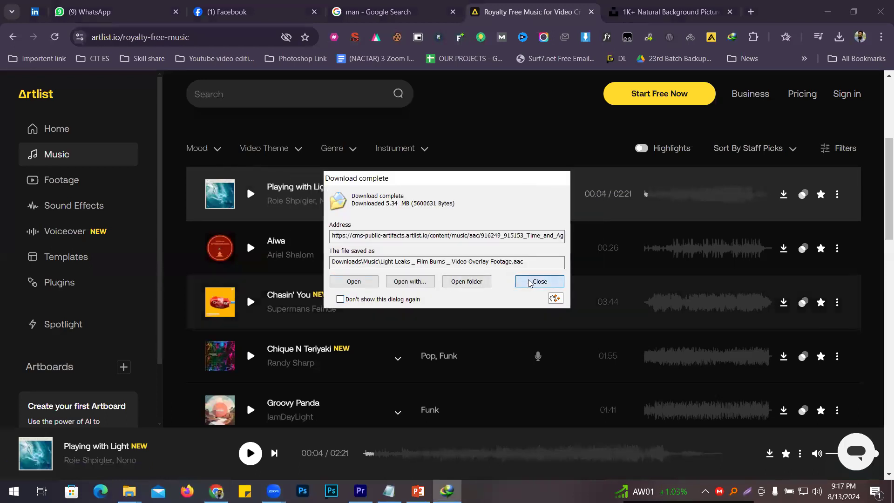
left_click(360, 491)
double_click(808, 242)
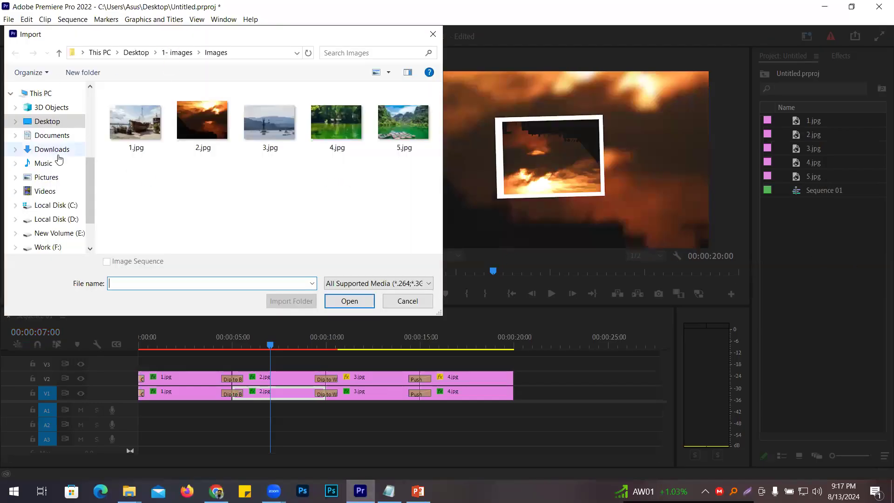
left_click(47, 121)
scroll(228, 175, "down", 1)
left_click(228, 175)
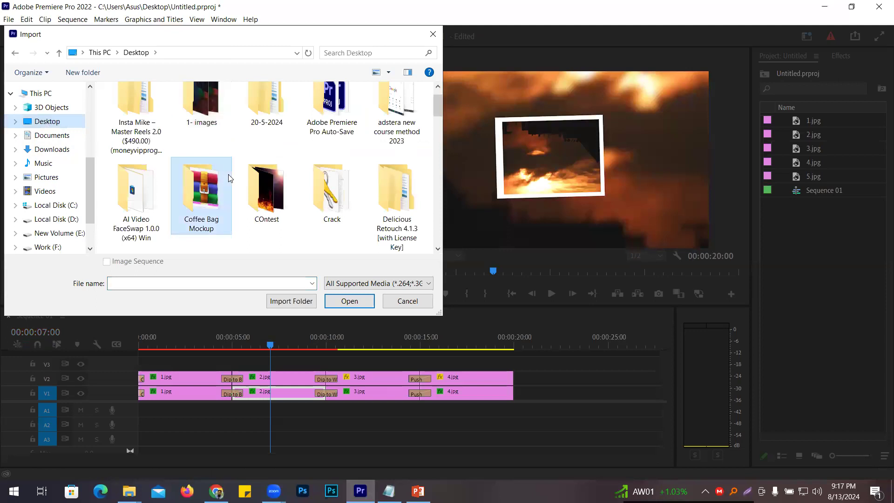
key("e")
key("Return")
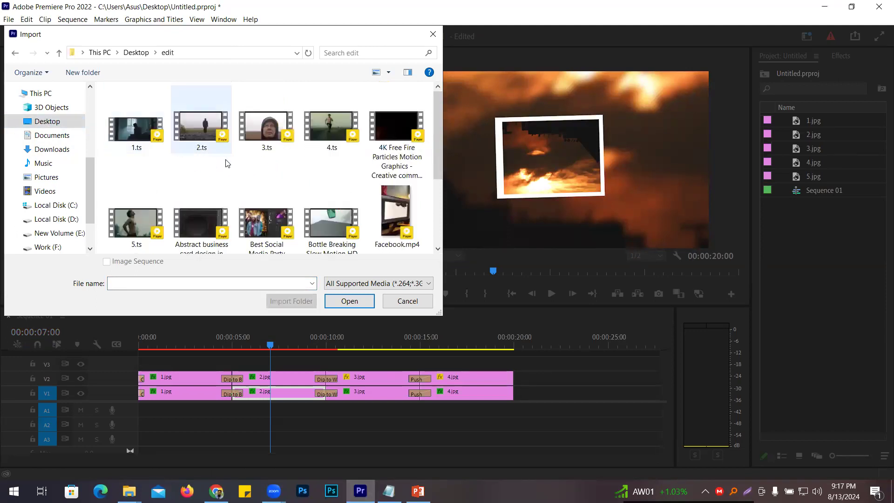
scroll(229, 165, "down", 2)
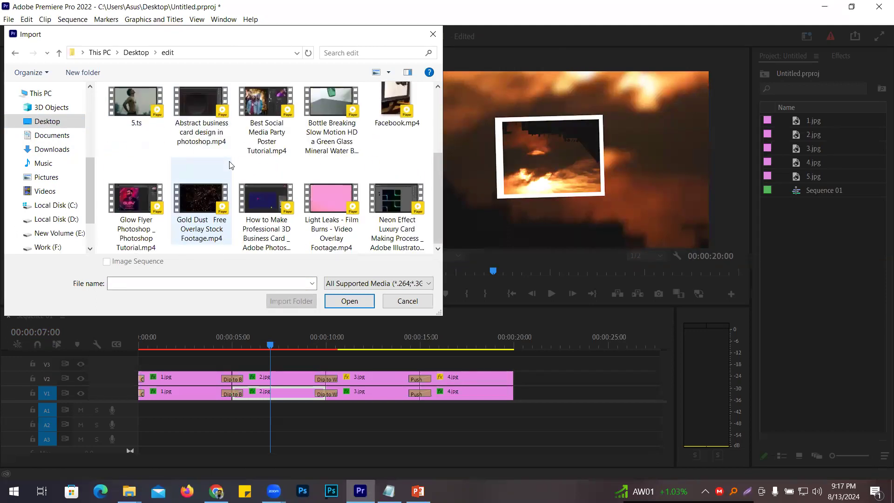
scroll(230, 165, "up", 2)
scroll(230, 165, "down", 3)
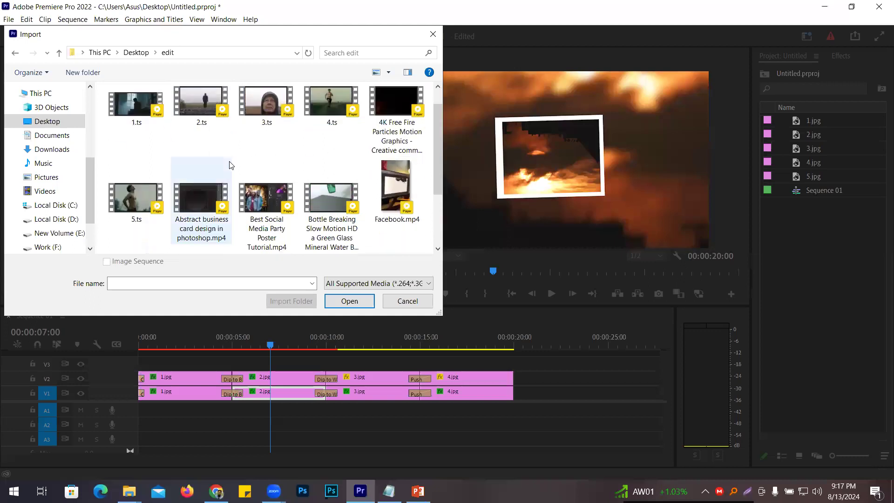
scroll(229, 165, "up", 2)
scroll(230, 164, "down", 2)
scroll(229, 165, "up", 2)
scroll(246, 182, "down", 3)
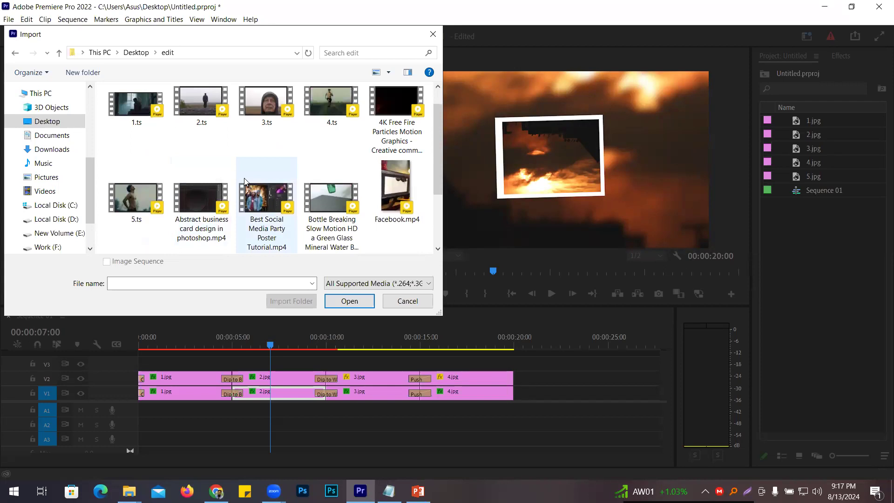
left_click(408, 304)
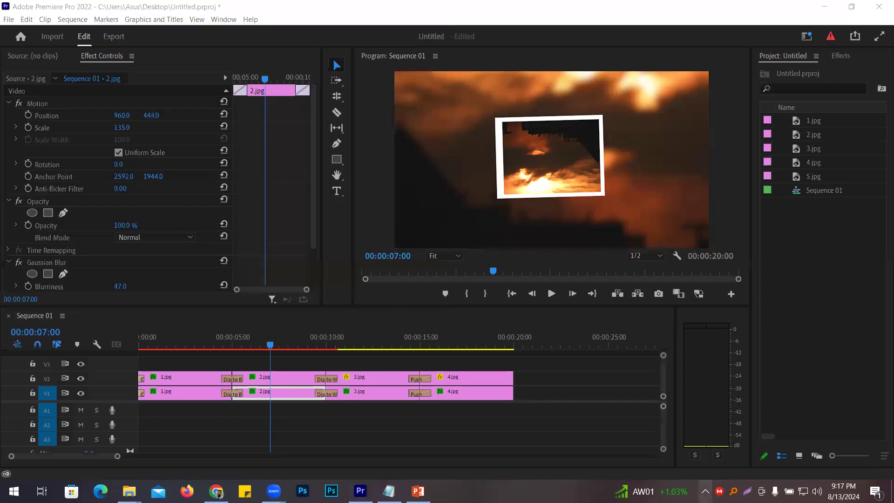
Import the downloaded Light Leaks _ Film Burns audio from Internet Download Manager and place it at the start of track A1
left_click(705, 491)
left_click(716, 443)
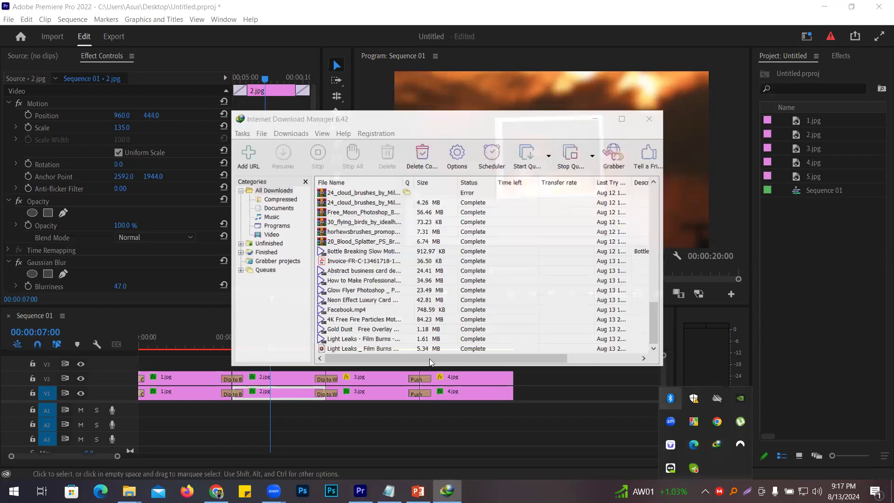
left_click(503, 312)
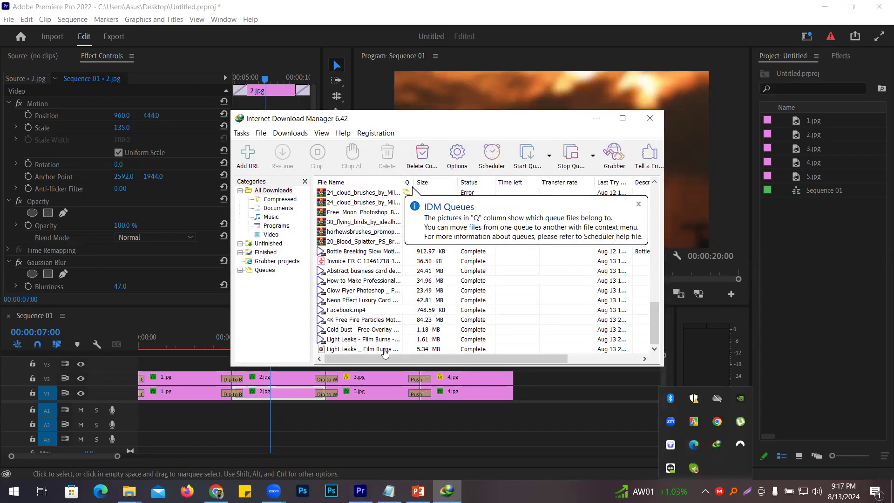
left_click(410, 349)
mouse_move(803, 271)
left_mouse_down()
mouse_move(868, 211)
mouse_move(242, 409)
mouse_move(140, 408)
left_mouse_up()
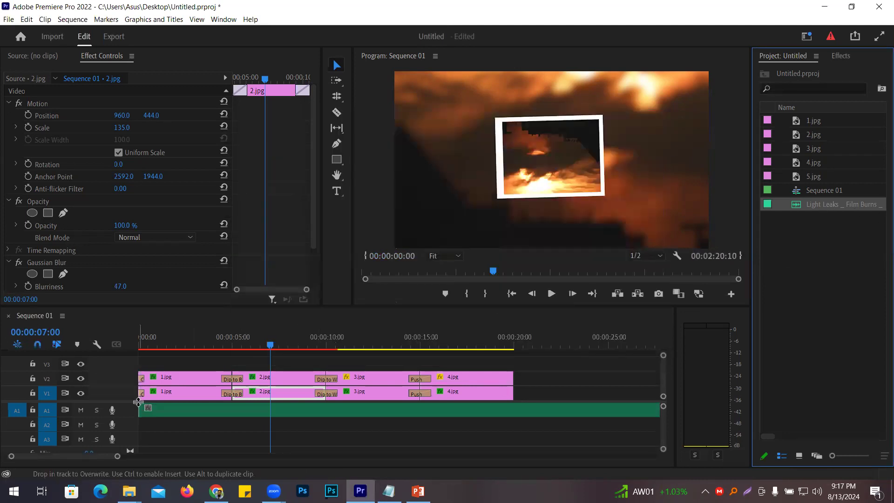
Play the sequence from the start in a maximized Program monitor to review the slideshow with music, and restore the layout
left_click_drag(271, 345, 98, 342)
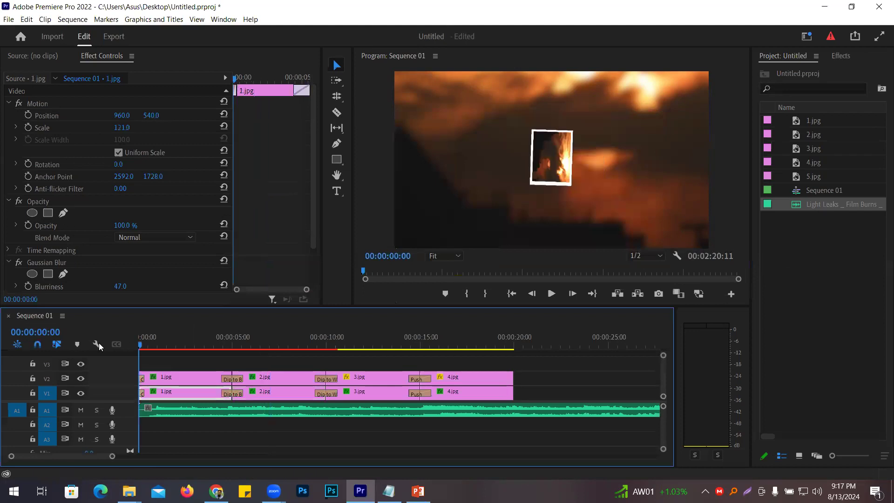
left_click(381, 210)
key("grave")
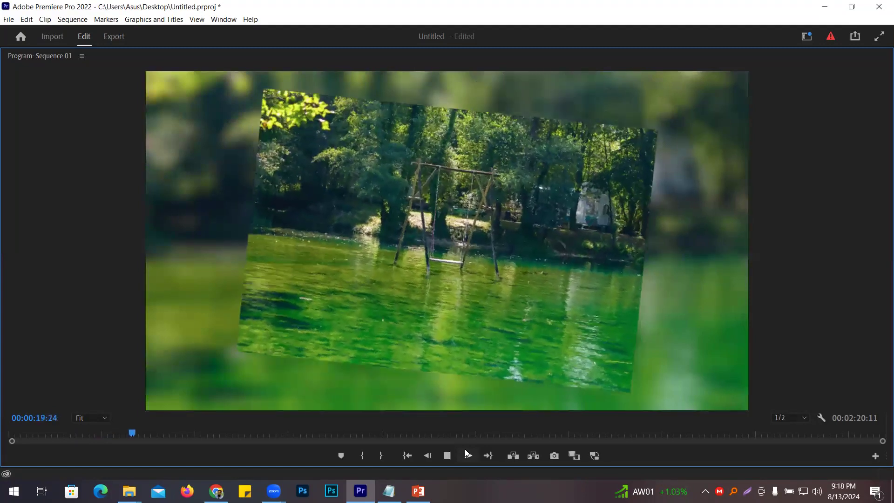
key("grave")
Cut the A1 music clip at 00:00:19:24, where the images end, and delete the remaining audio after the cut
left_click(516, 345)
left_click_drag(515, 345, 513, 347)
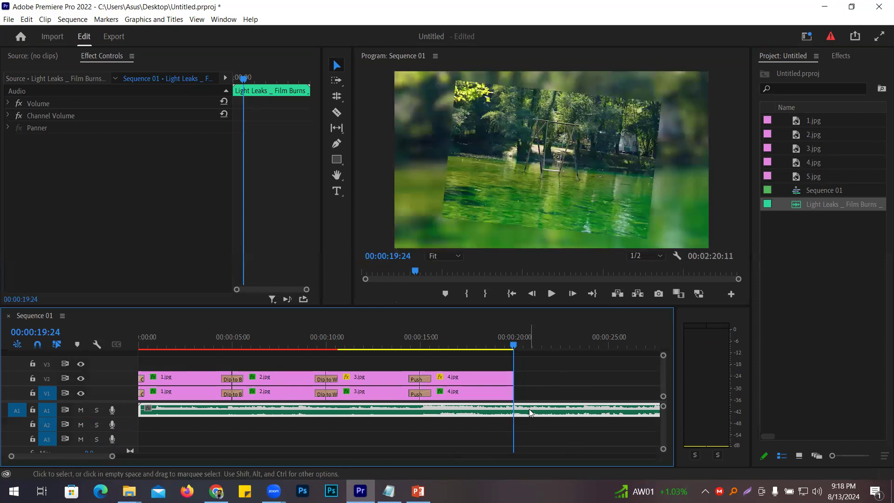
left_click(337, 113)
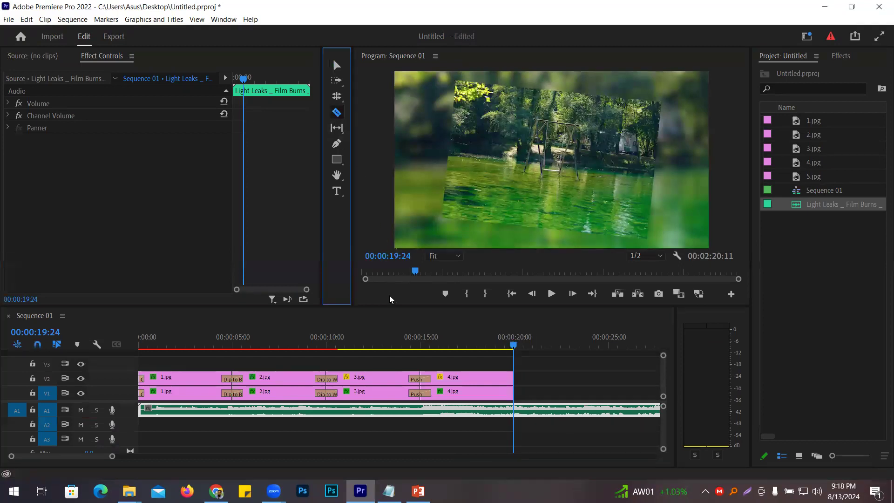
left_click(513, 408)
key("v")
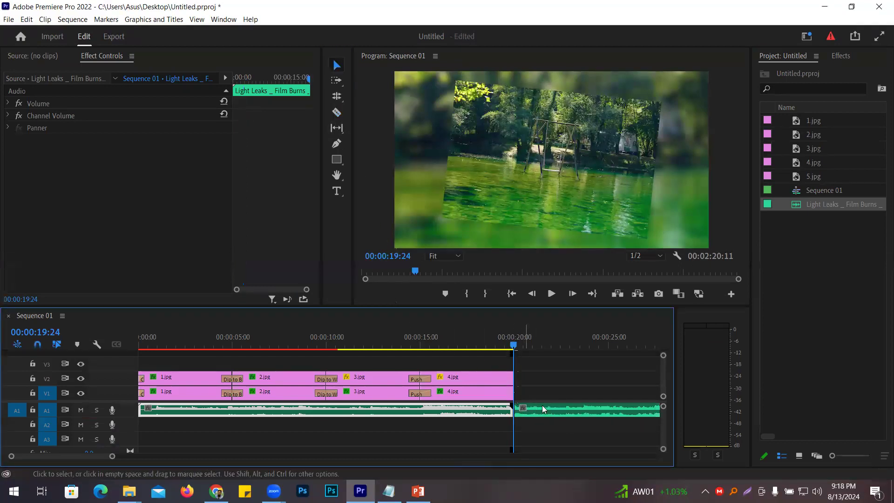
left_click(526, 408)
key("Delete")
Apply the default audio transition to the end of the A1 music clip and place the playhead at 00:00:18:07
left_click_drag(513, 346, 498, 347)
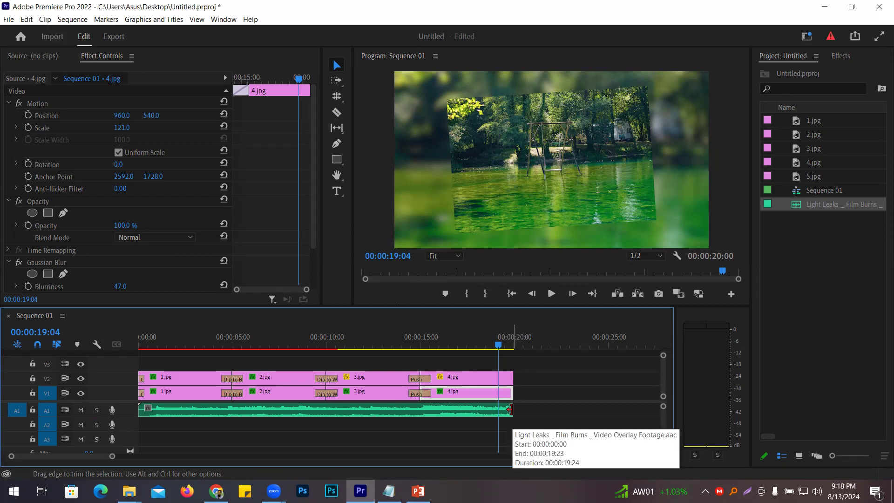
right_click(512, 409)
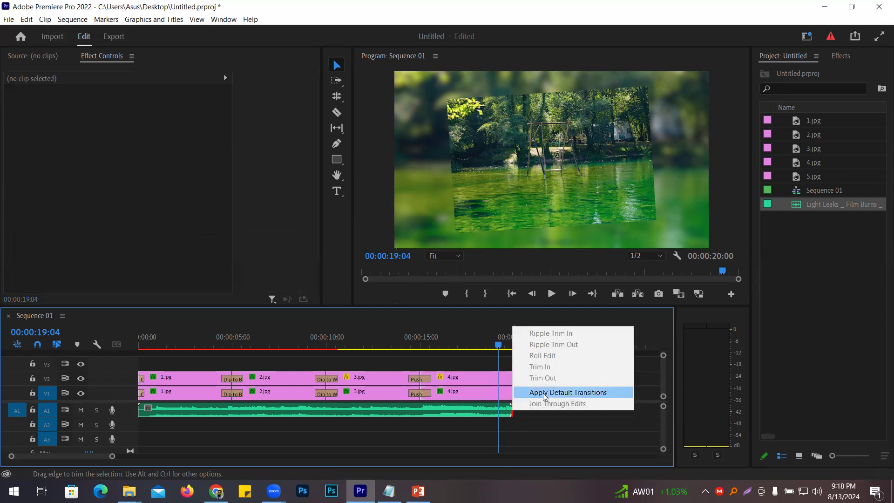
left_click(587, 397)
left_click_drag(497, 345, 482, 346)
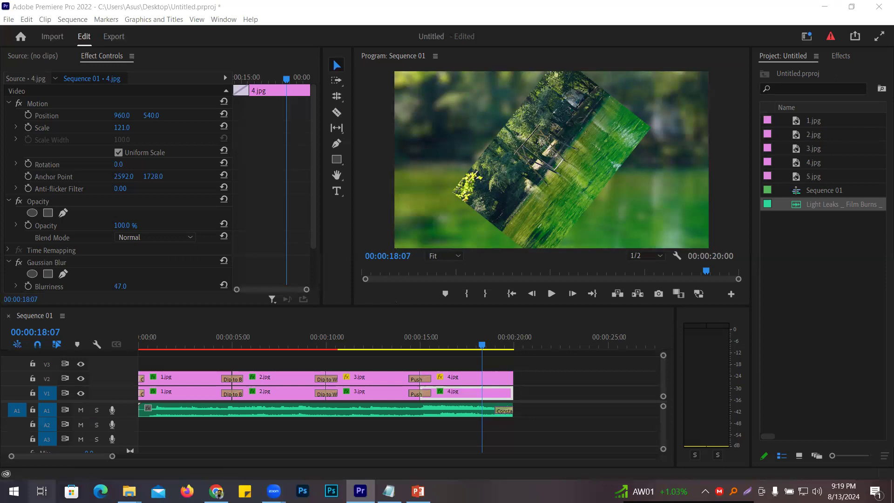
Enlarge track A1 and raise the music clip's volume line close to the clip's upper edge
left_click(140, 410)
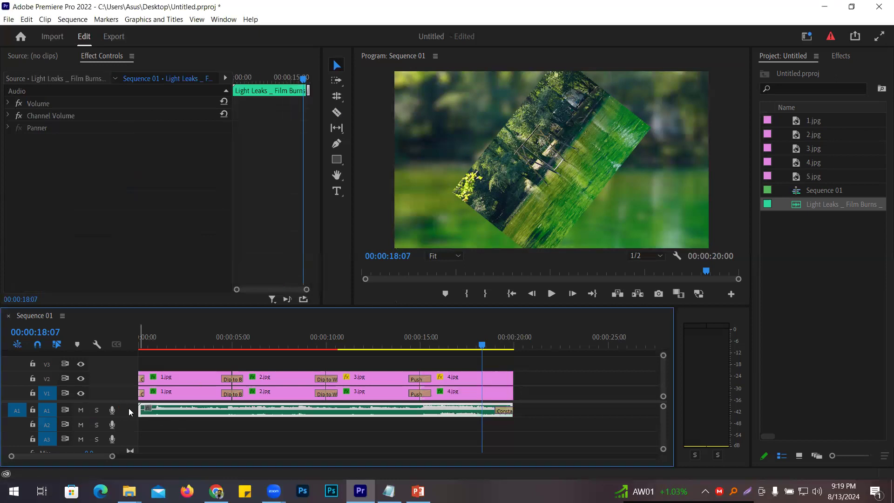
scroll(129, 409, "up", 4)
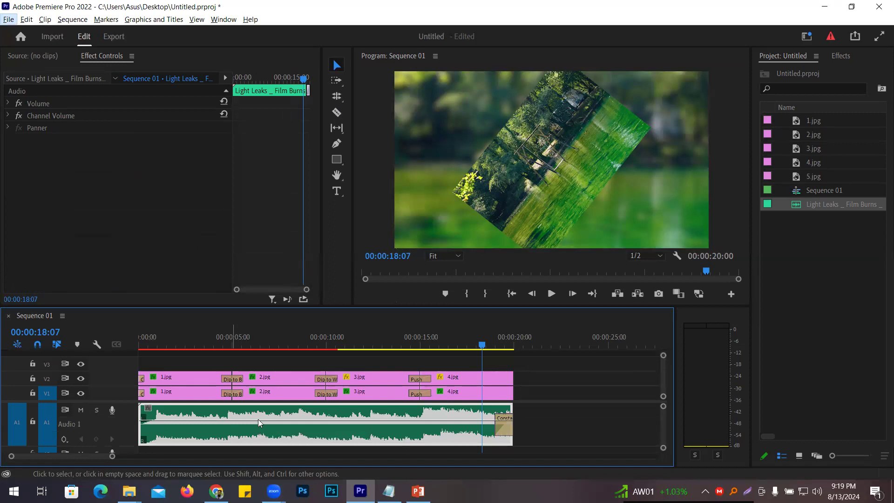
mouse_move(259, 421)
left_mouse_down()
mouse_move(259, 432)
mouse_move(257, 414)
left_mouse_up()
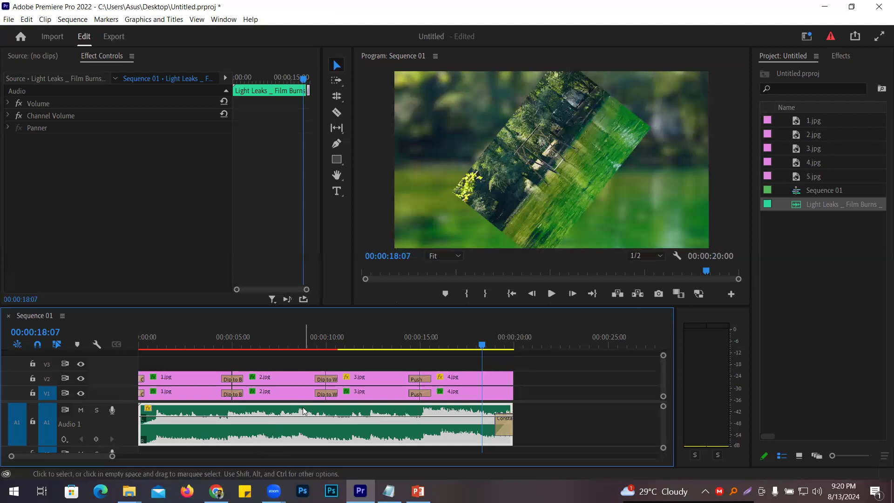
left_click_drag(301, 412, 301, 407)
Play the sequence from the start to check the music's loudness, and return the playhead to 00:00:00:00
left_click_drag(255, 348, 140, 348)
left_click(551, 294)
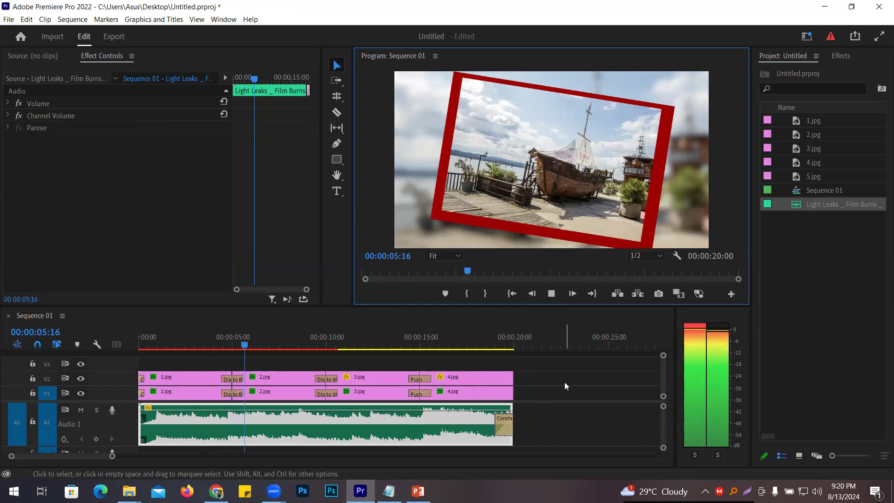
key("space")
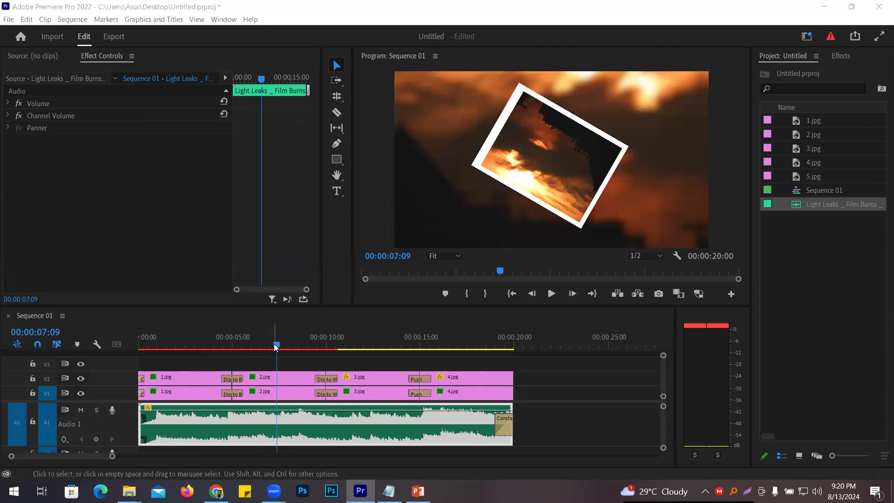
left_click_drag(212, 345, 130, 349)
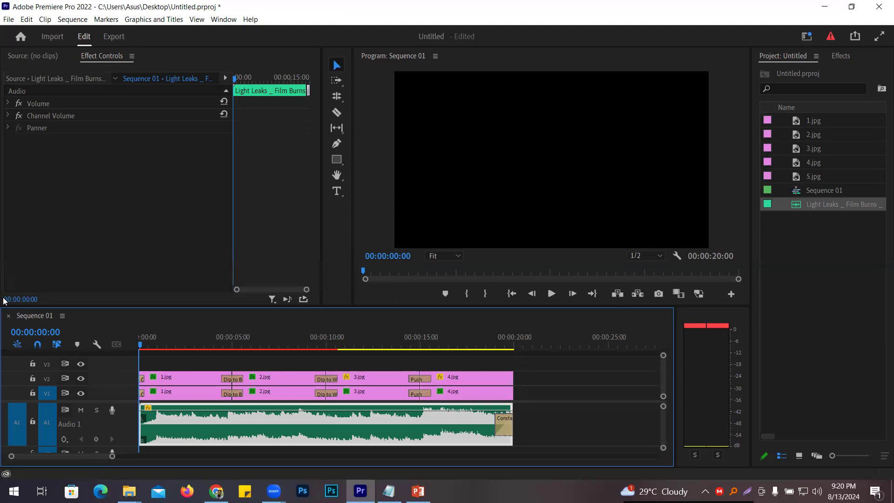
key("Return")
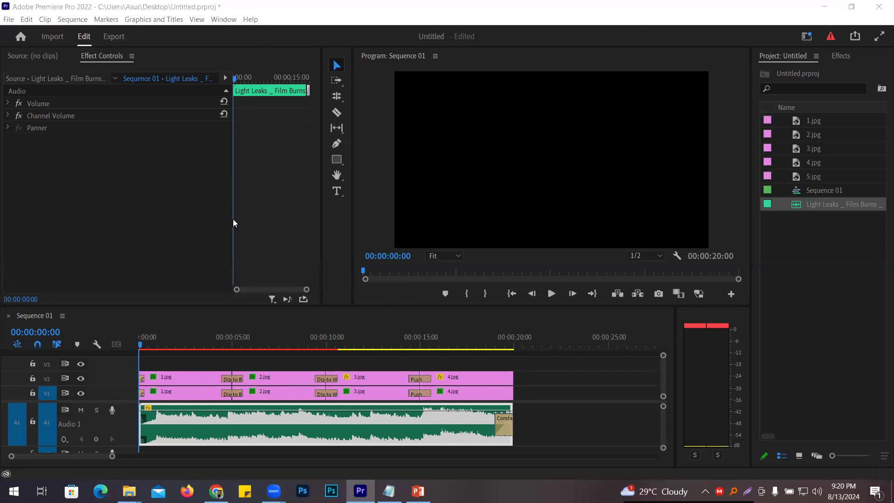
left_click(264, 357)
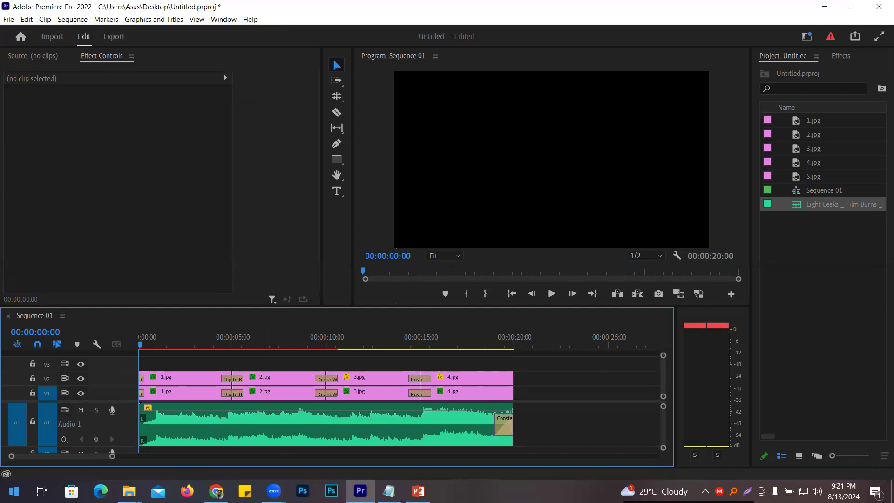
left_click(326, 430)
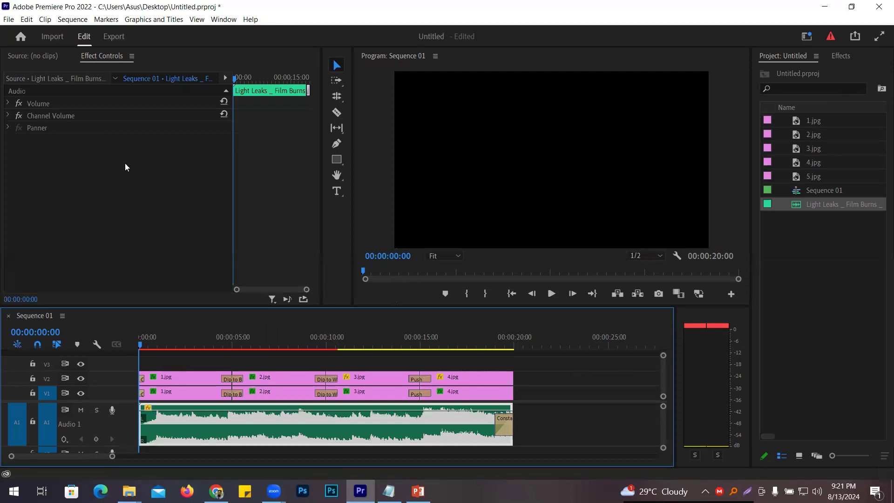
key("ctrl+s")
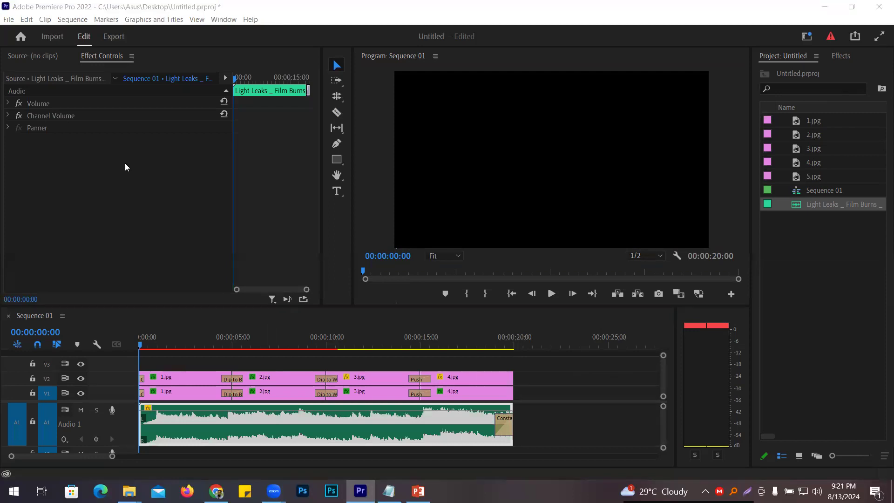
Collapse and expand track A1's height, and lower the music clip's volume line to the middle of the clip
double_click(123, 427)
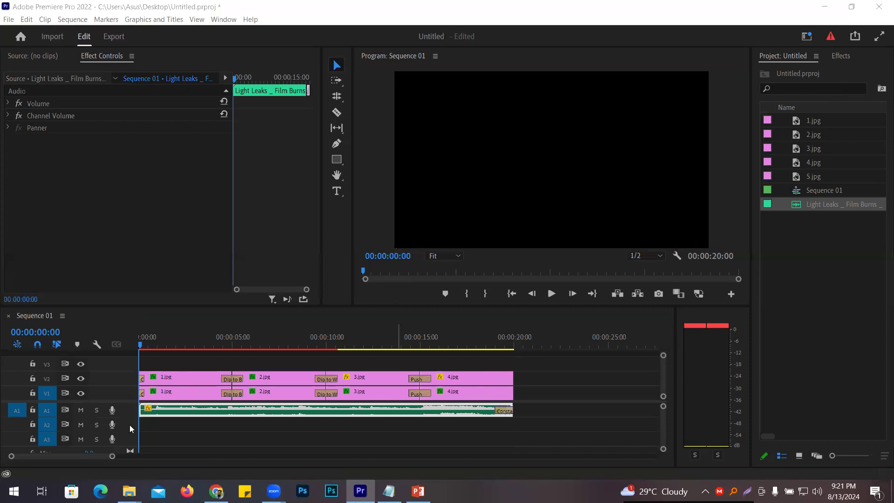
left_click(126, 406)
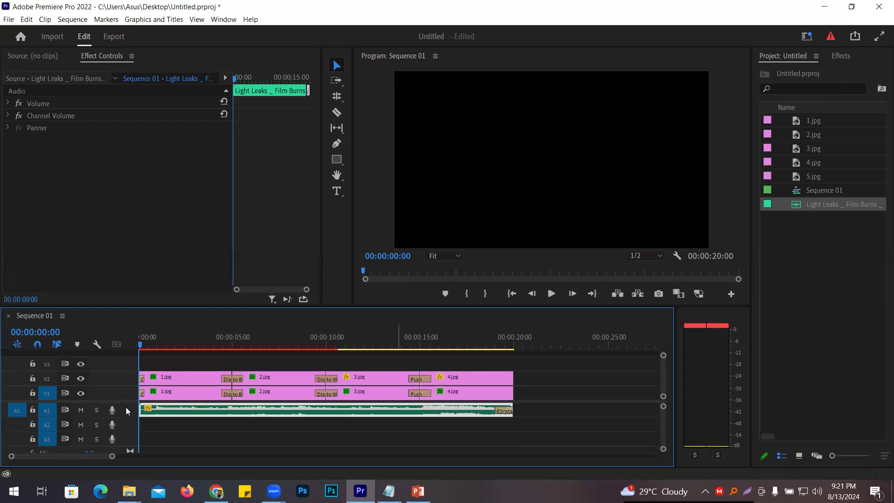
scroll(126, 407, "up", 5, "alt")
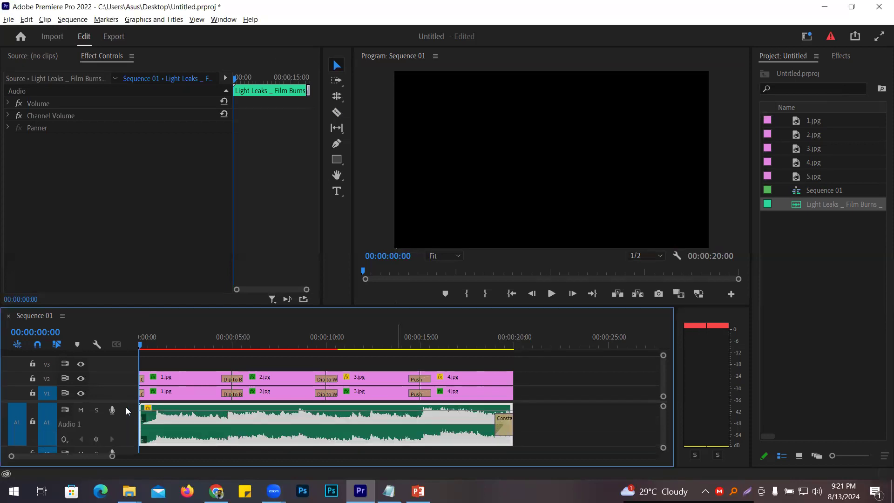
scroll(125, 407, "down", 5, "alt")
scroll(130, 405, "up", 5, "alt")
scroll(124, 415, "down", 5, "alt")
scroll(127, 410, "up", 5, "alt")
scroll(128, 410, "down", 5, "alt")
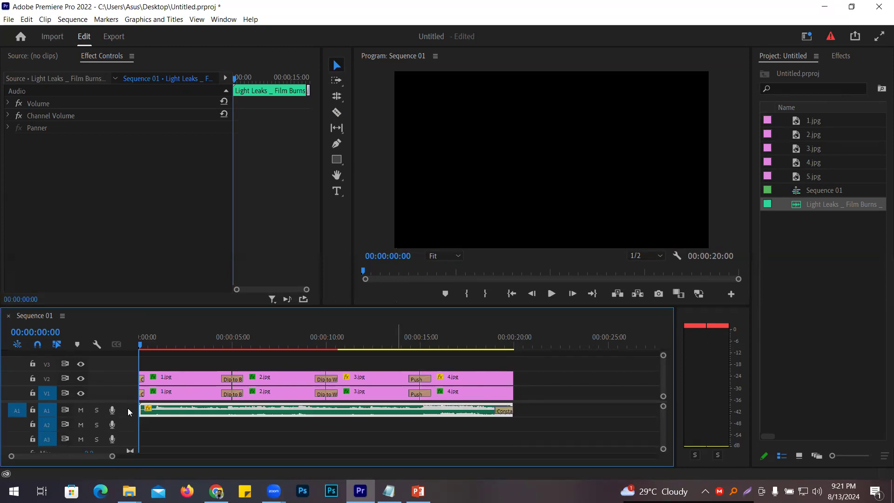
scroll(127, 408, "up", 5, "alt")
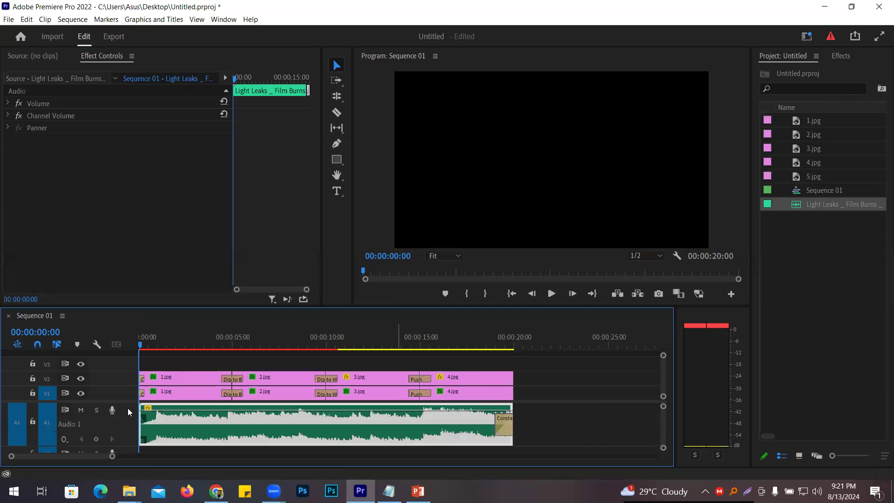
left_click_drag(222, 412, 220, 419)
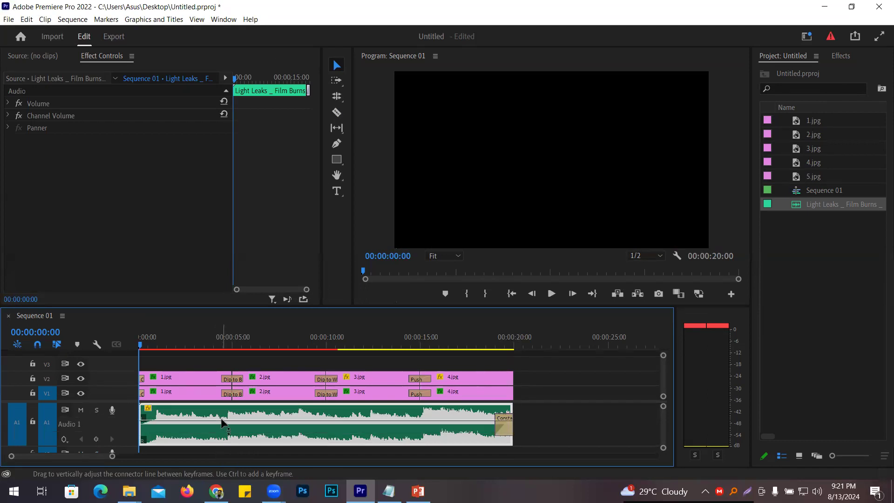
left_click(176, 115)
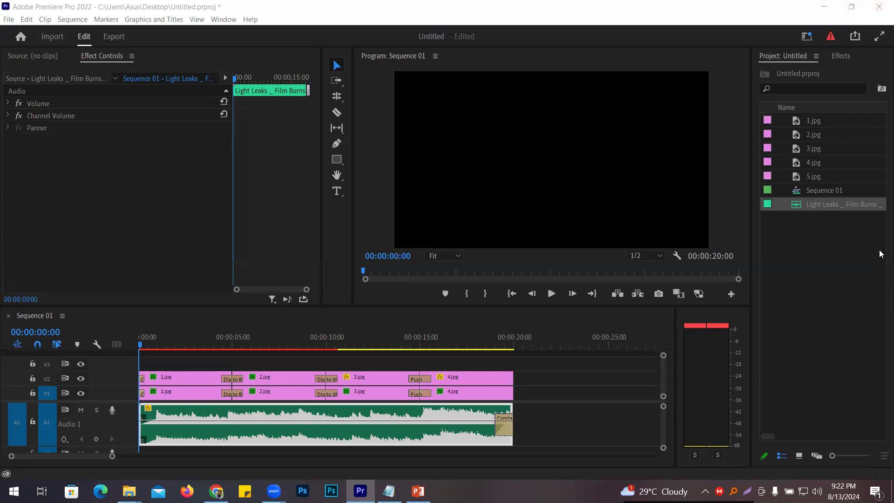
Delete all images, the music file and Sequence 01 from the project
left_click(800, 242)
left_click(805, 205)
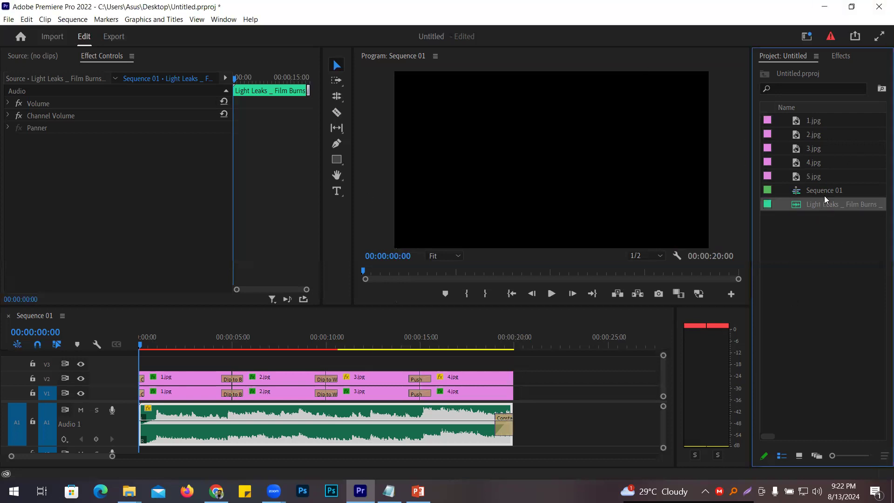
left_click(820, 287)
key("ctrl+a")
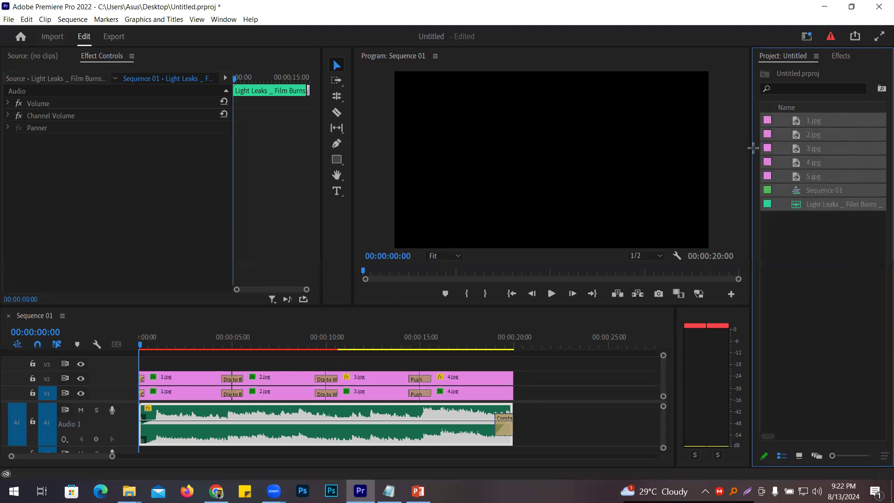
key("Delete")
Import the video 4.ts from the edit folder on the Desktop into the project
double_click(804, 168)
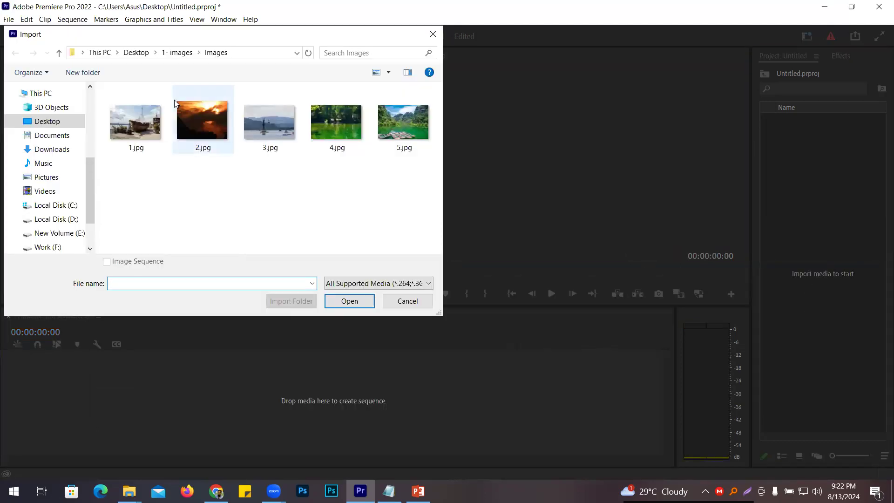
left_click(168, 54)
left_click(135, 53)
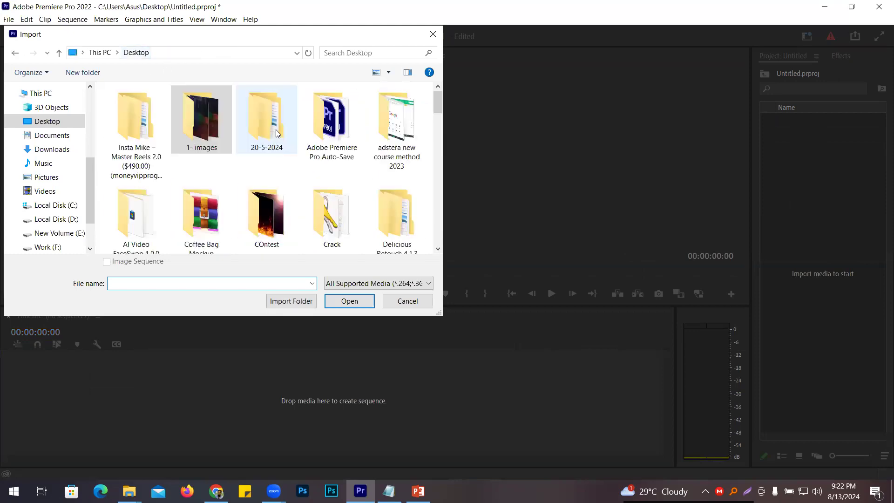
scroll(248, 158, "down", 3)
scroll(248, 159, "up", 1)
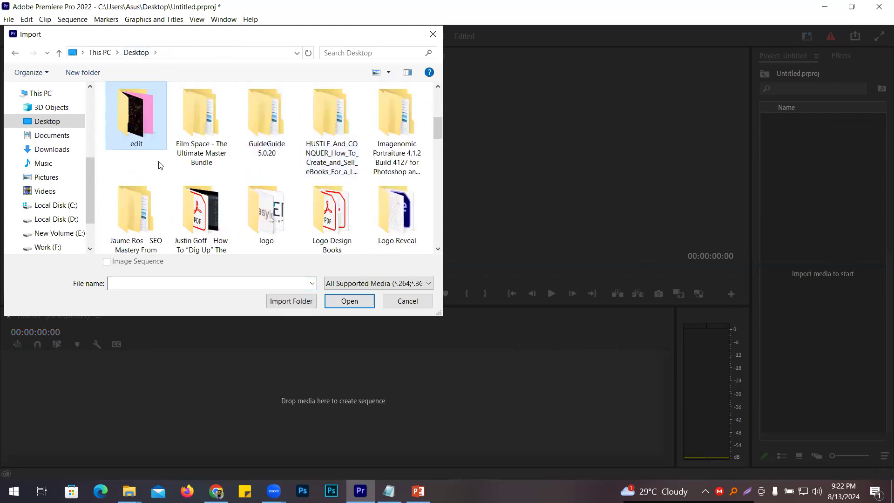
double_click(136, 133)
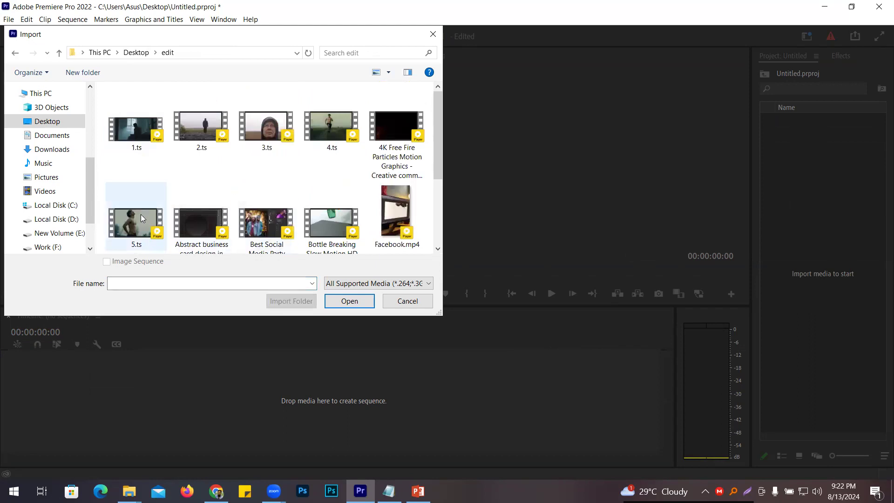
double_click(324, 123)
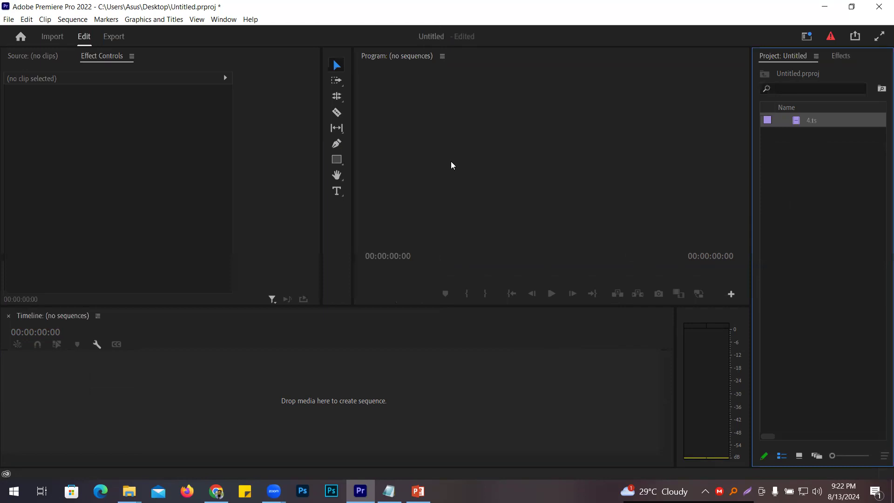
Create a sequence from 4.ts, preview the clip, and return the playhead to 00:00:00:00 with the timeline zoomed in
left_click_drag(814, 126, 252, 392)
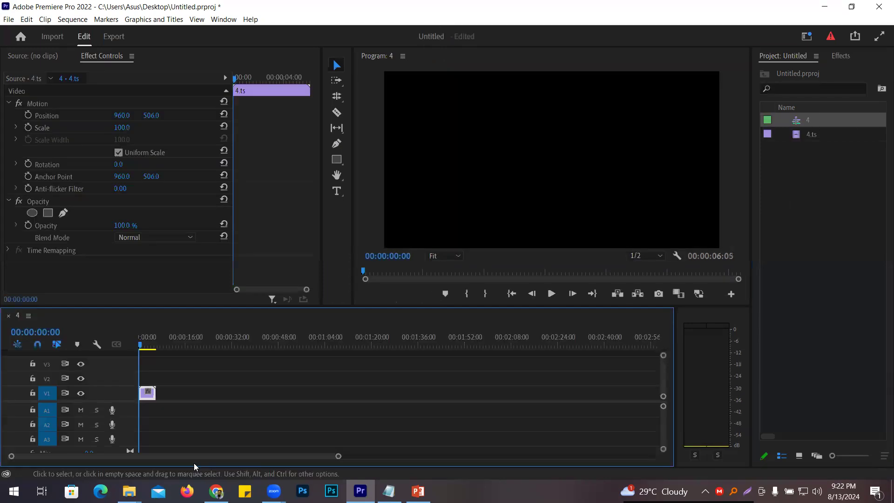
key("space")
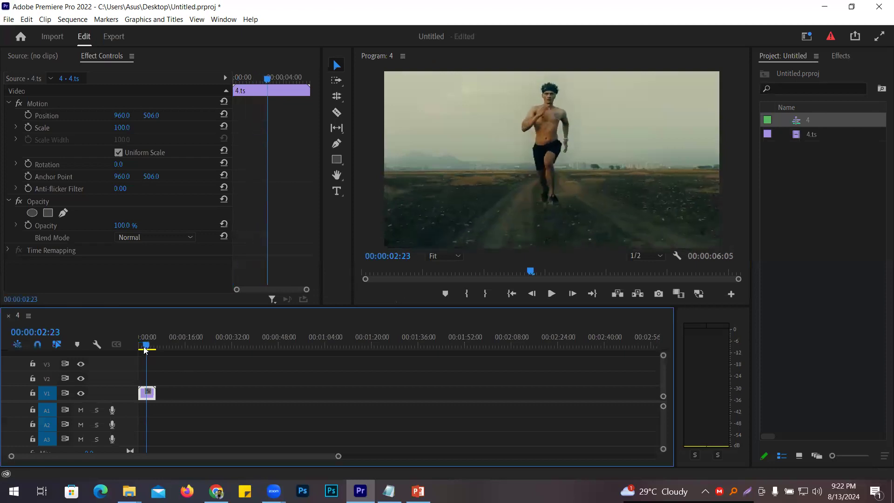
left_click_drag(146, 345, 124, 346)
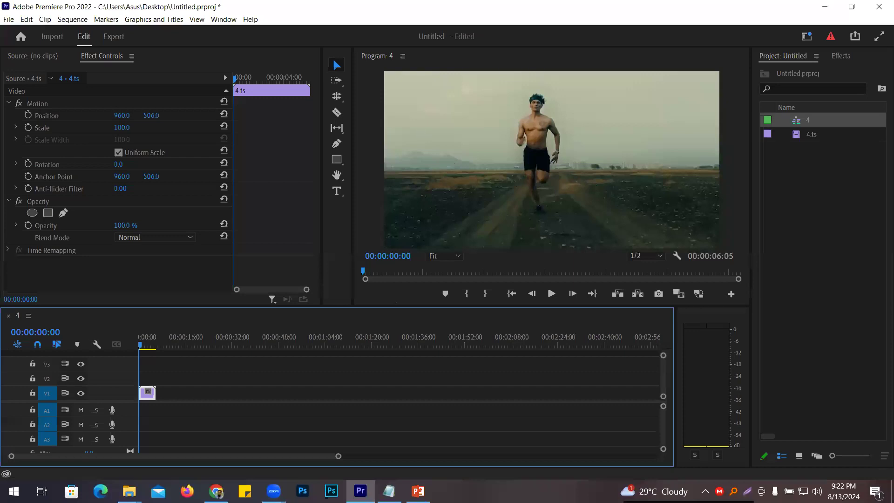
left_click_drag(338, 456, 226, 455)
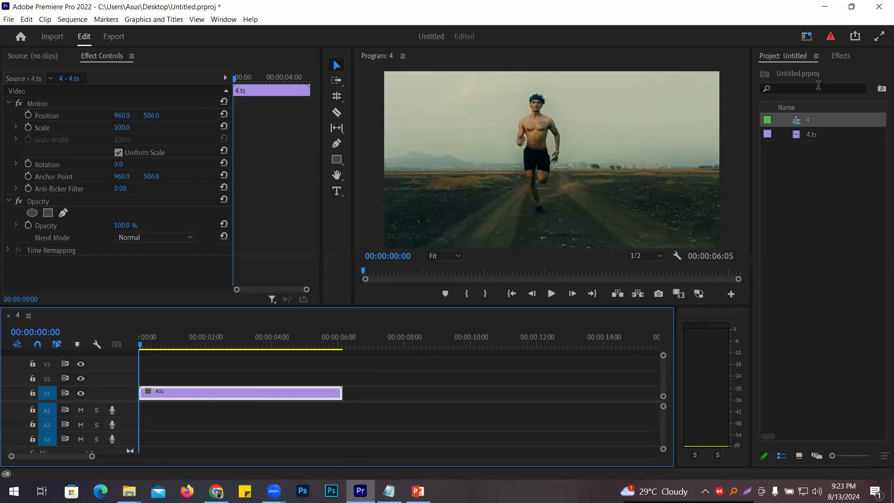
Search the effects for crop, apply the Crop effect to the 4.ts clip on V1, and dismiss the Internet Download Manager warning
left_click(841, 56)
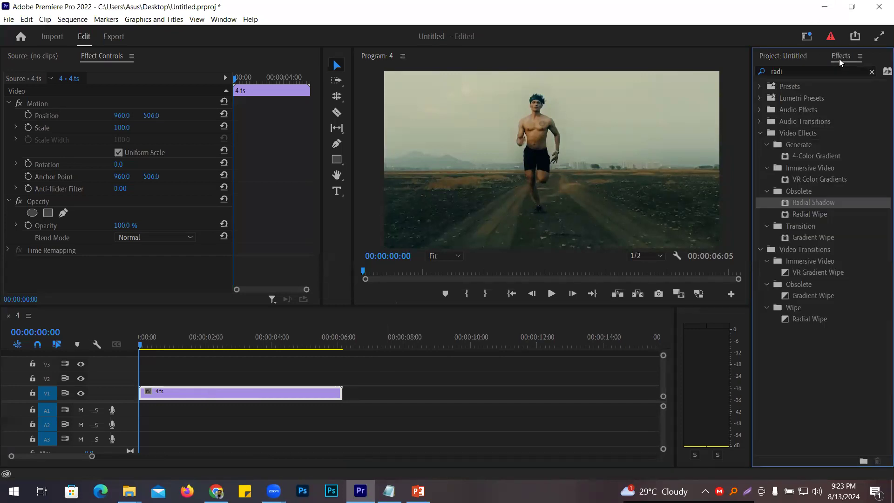
left_click(871, 71)
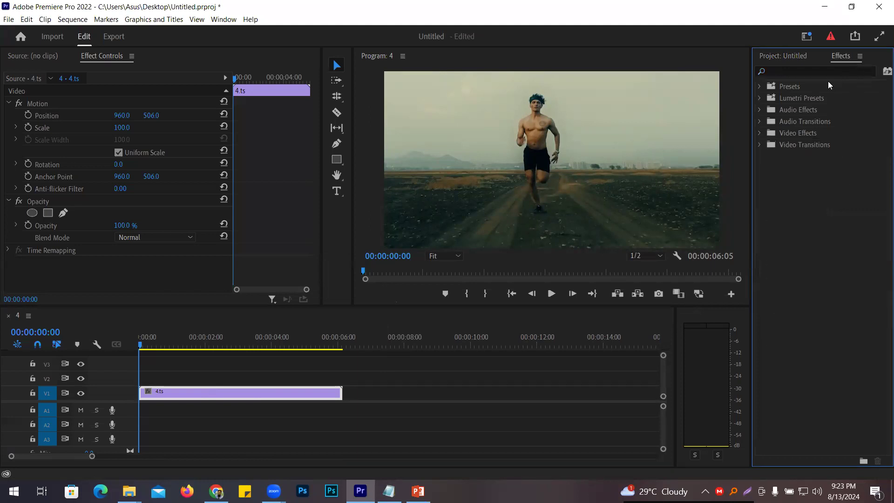
left_click(816, 72)
type("crop")
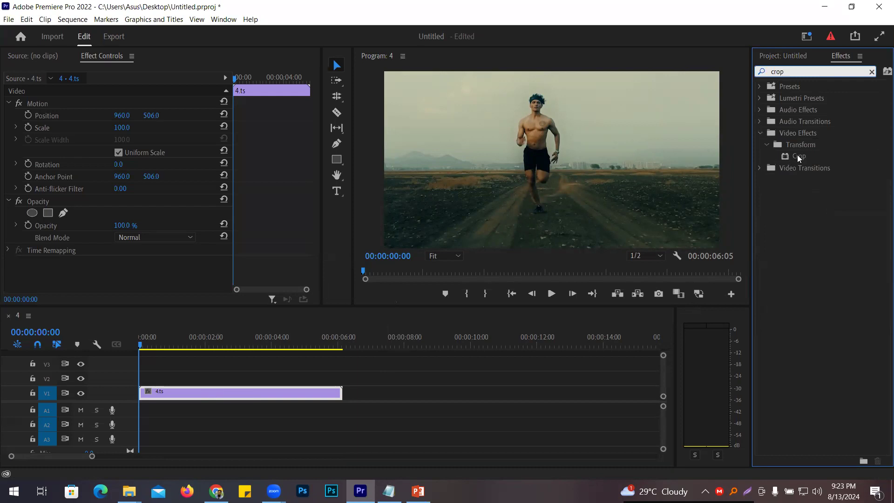
left_click(797, 157)
left_click_drag(305, 350, 182, 391)
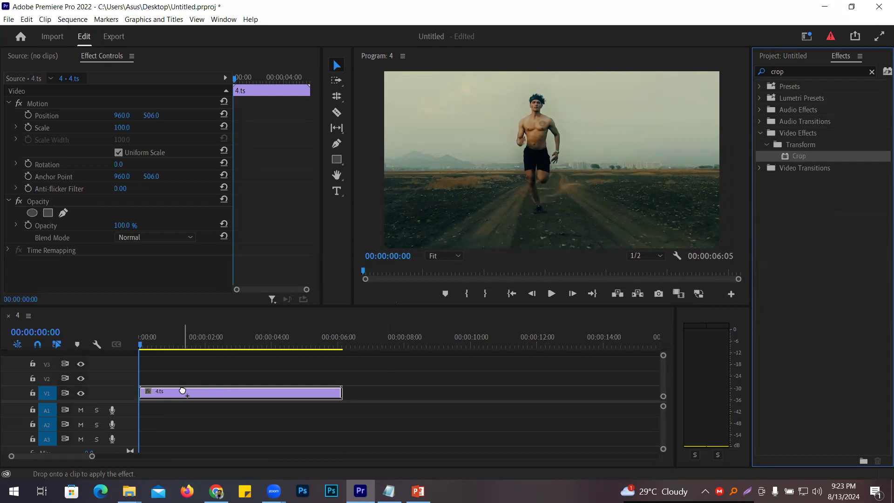
left_click_drag(182, 391, 182, 390)
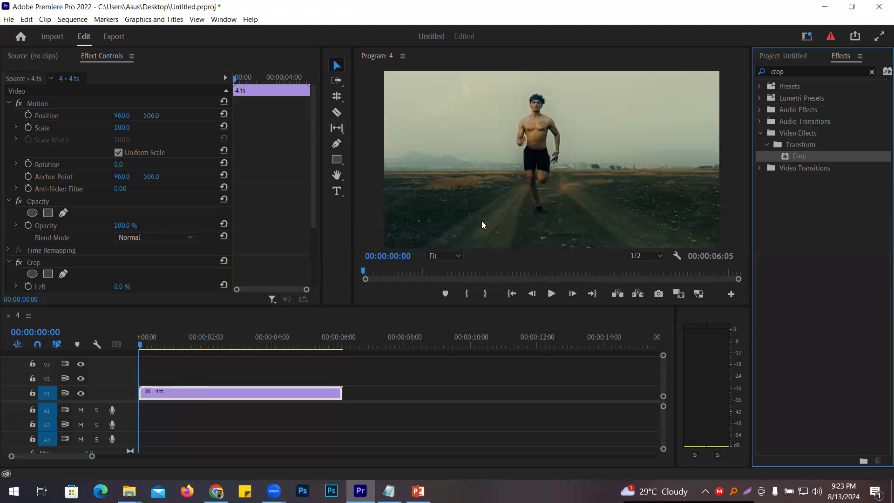
left_click_drag(313, 185, 310, 247)
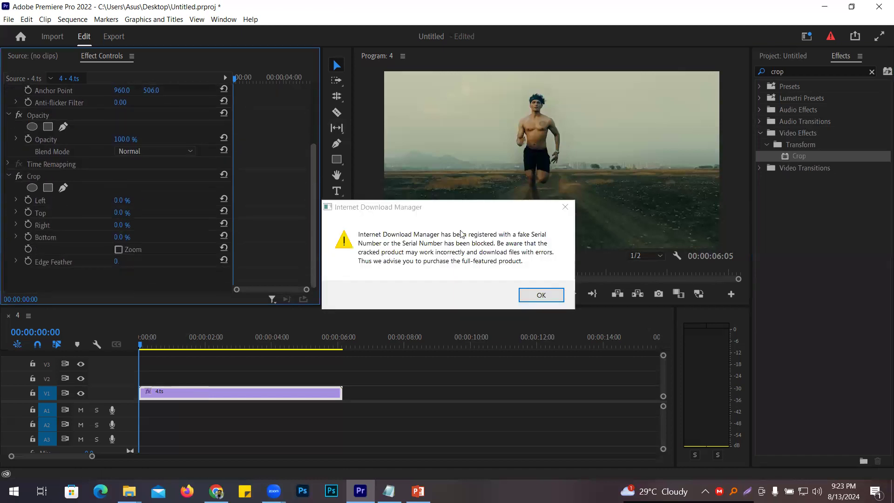
left_click(564, 207)
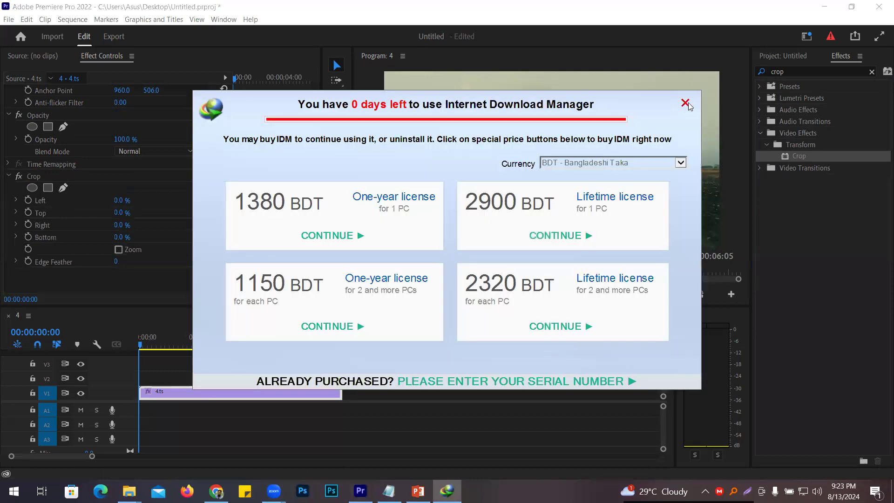
Dismiss the Internet Download Manager notice and keyframe the Crop effect's Top and Bottom at 50% at 00:00:00:00
left_click(691, 103)
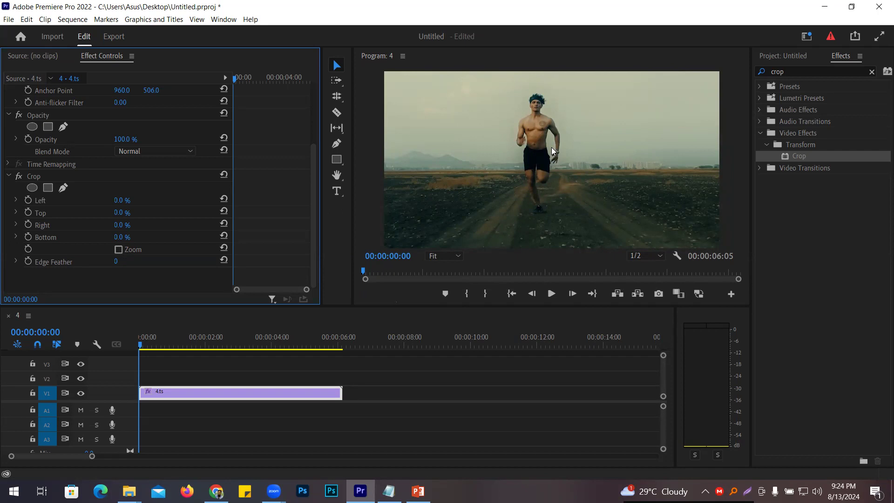
left_click(140, 343)
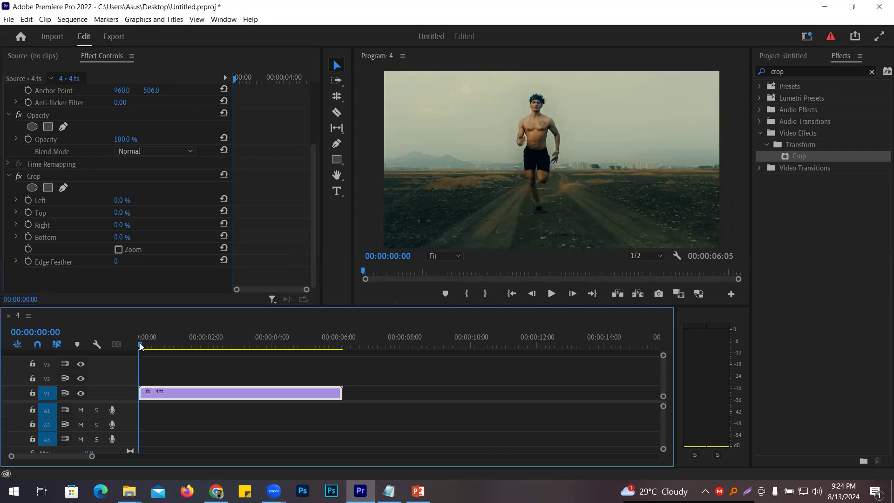
left_click(28, 213)
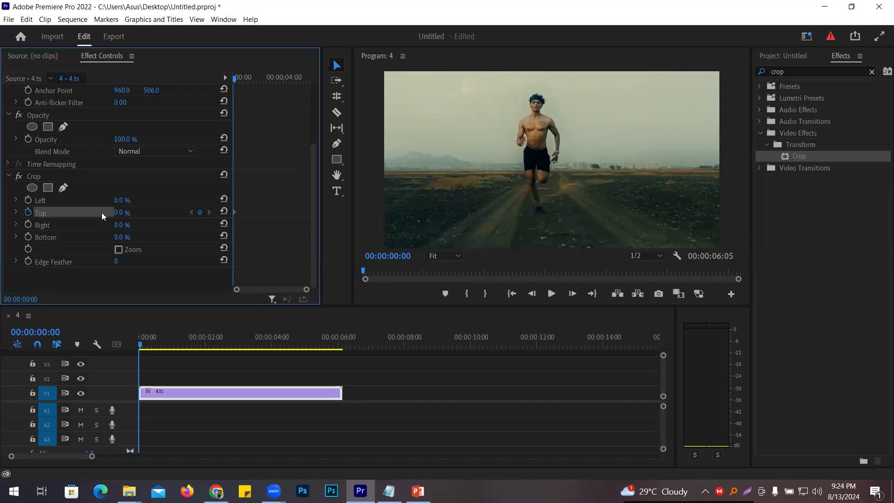
left_click(121, 212)
type("50")
key("Return")
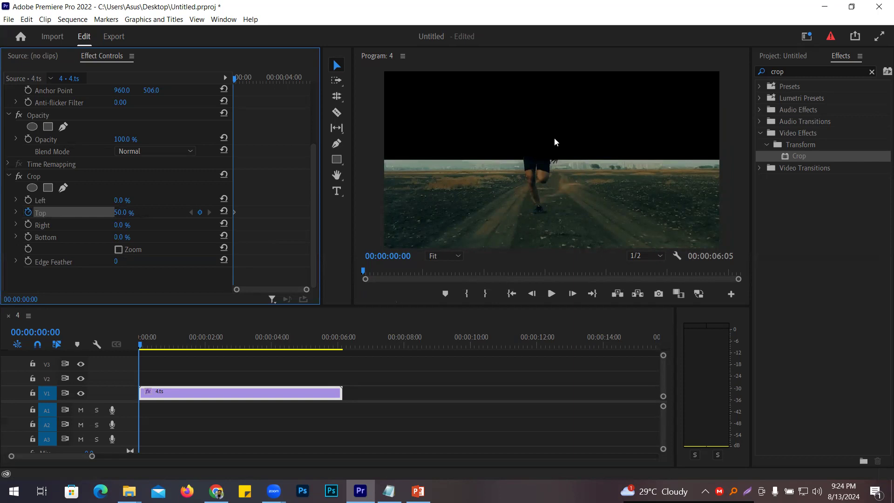
left_click(29, 236)
left_click(130, 235)
type("50")
key("Return")
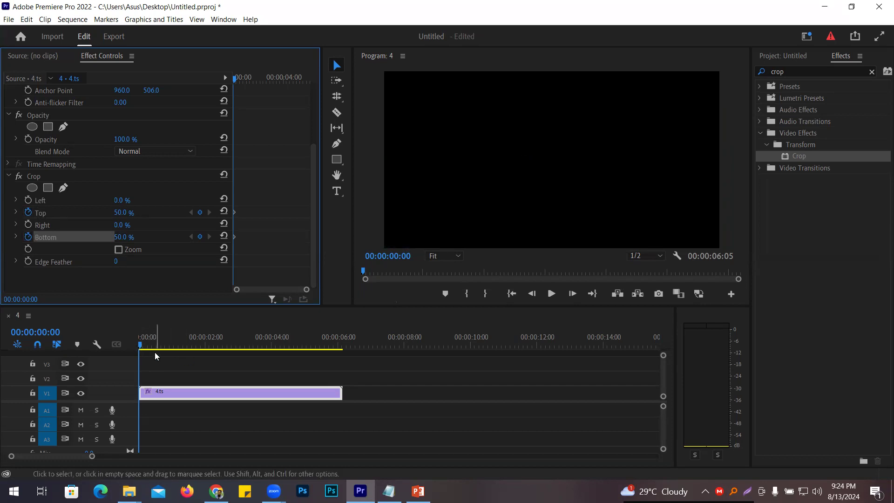
Set the Crop effect's Top and Bottom to 10% at 00:00:01:18
left_click_drag(142, 345, 195, 344)
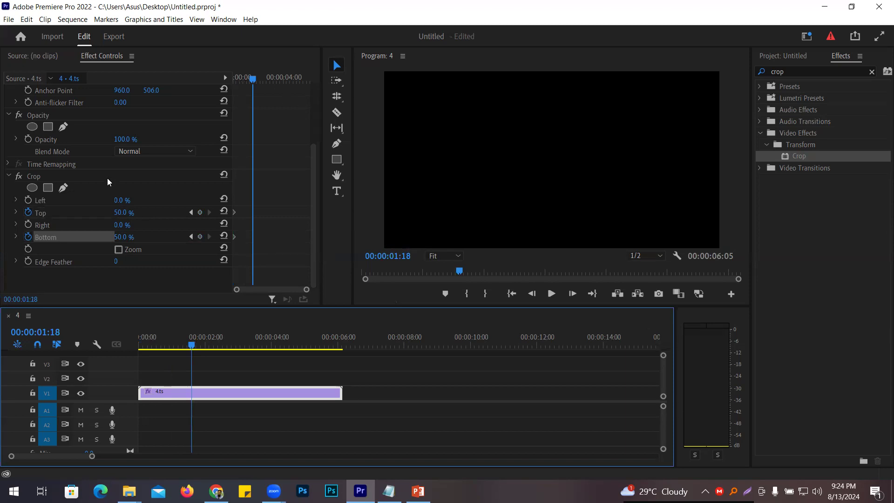
left_click(120, 213)
type("10")
key("Return")
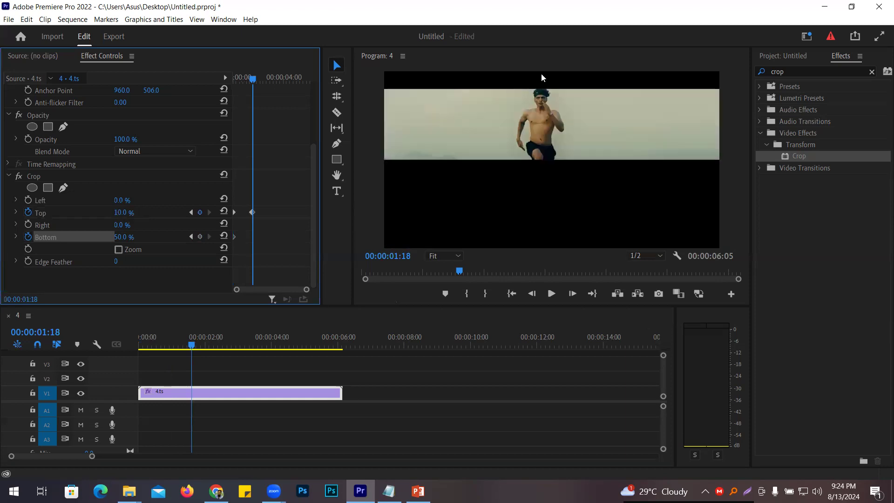
left_click(122, 237)
type("10")
key("Return")
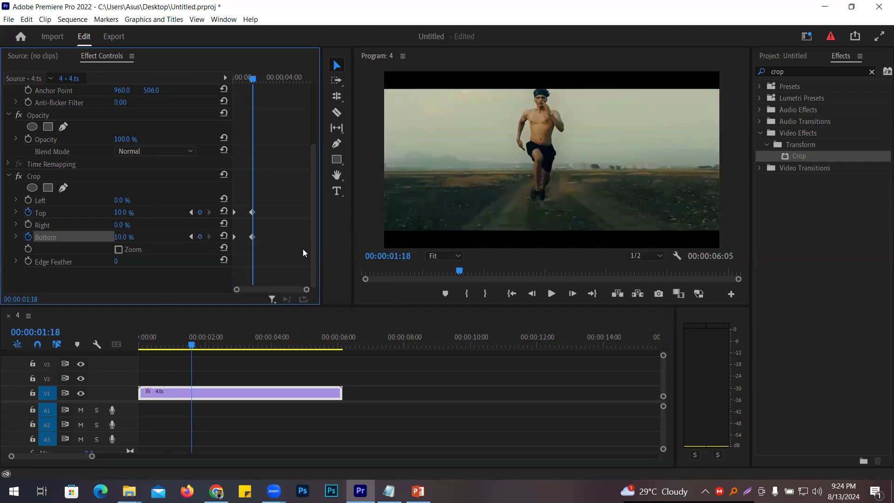
Apply Ease In to all the Top and Bottom keyframes of the Crop effect
left_click_drag(279, 201, 220, 267)
right_click(252, 237)
left_click(298, 381)
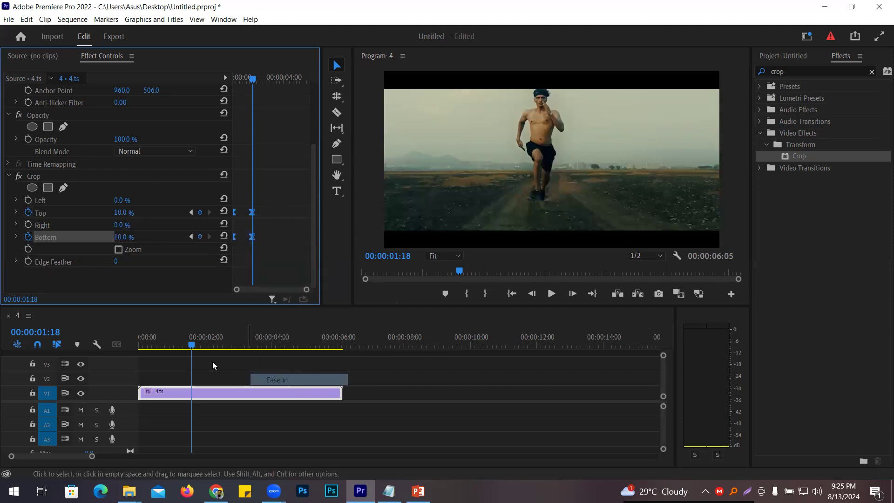
Preview the eased crop opening from the start of the sequence in the maximized Program monitor, and restore the layout
left_click_drag(188, 342, 105, 346)
left_click(364, 204)
key("grave")
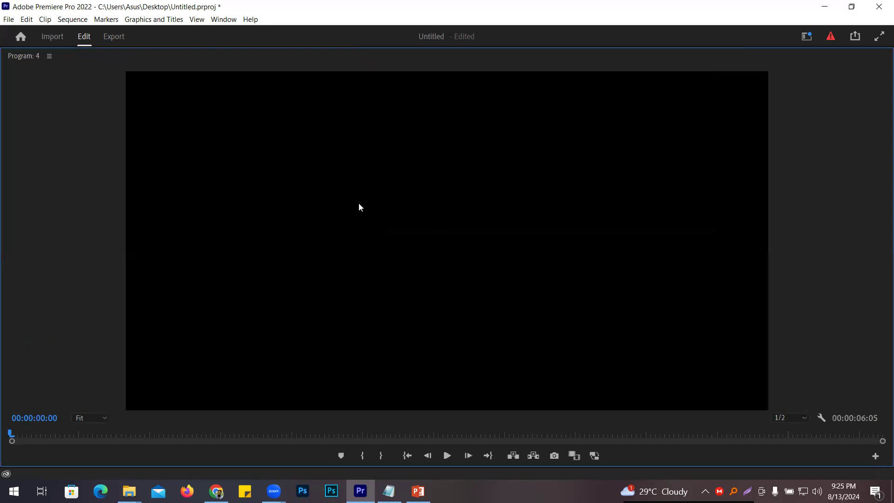
key("space")
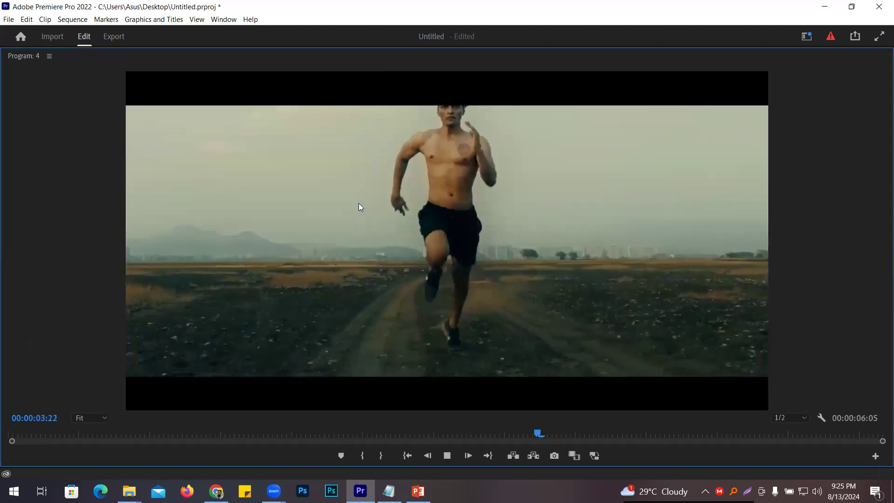
key("space")
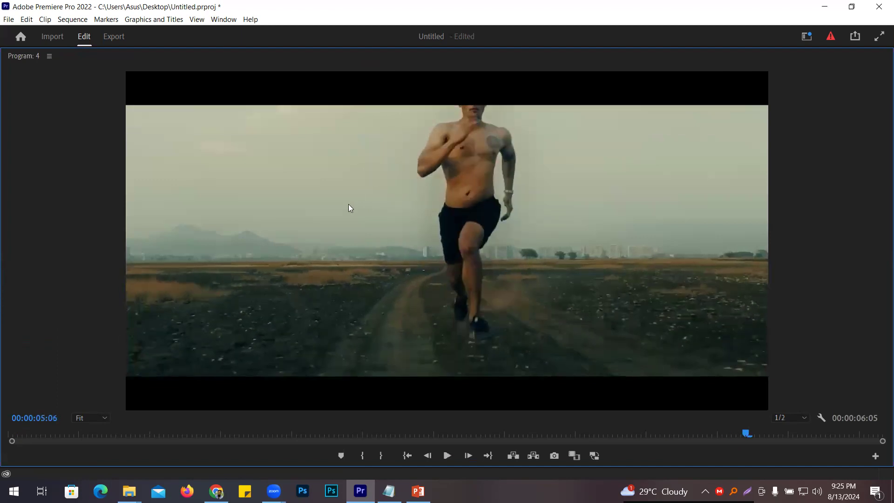
key("grave")
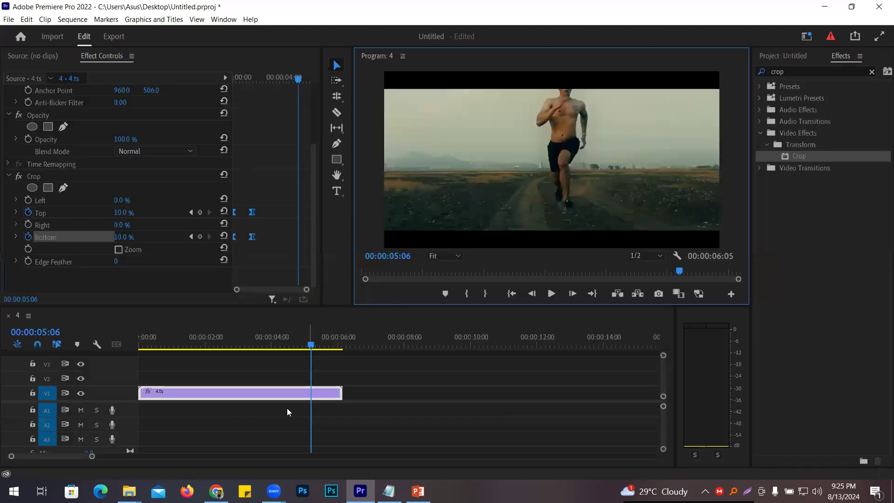
Copy the 10% Top and Bottom keyframes and paste them at 00:00:04:27
left_click_drag(311, 347, 301, 347)
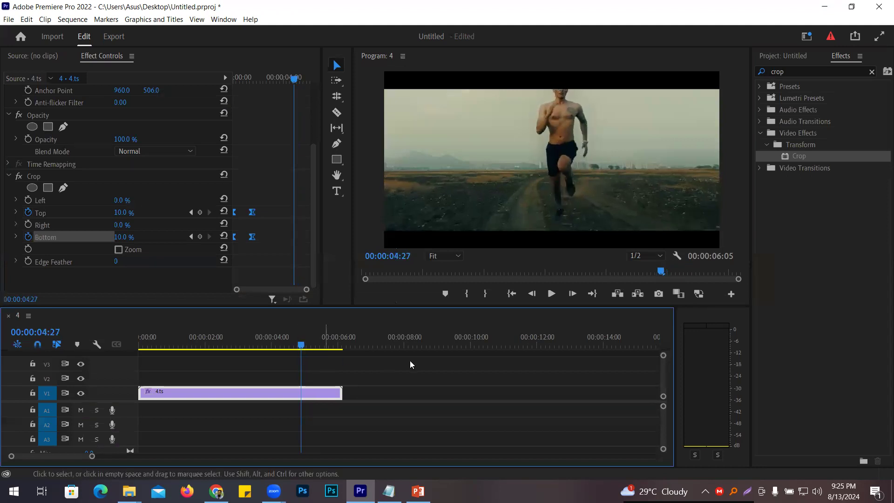
left_click(385, 296)
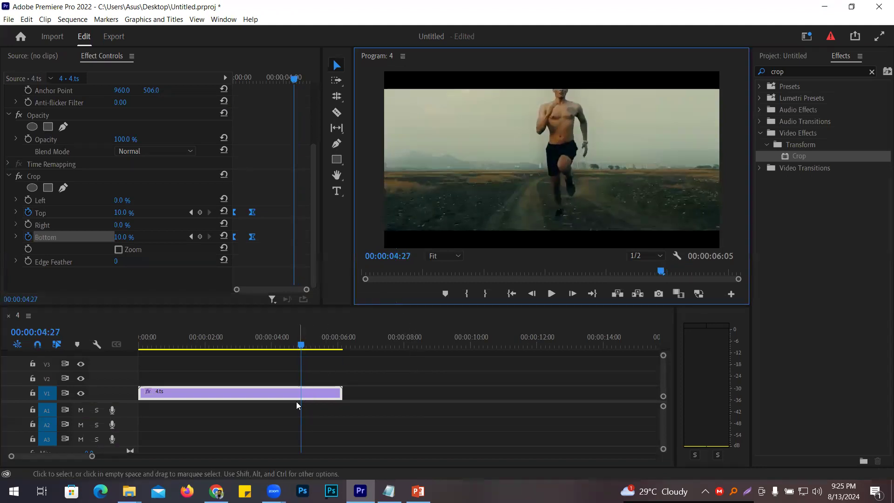
left_click(270, 277)
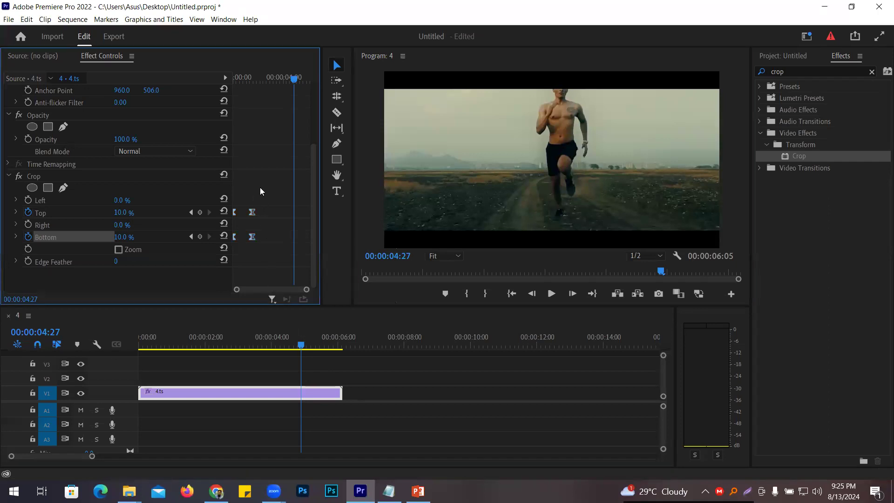
left_click_drag(265, 185, 245, 262)
key("ctrl+c")
key("ctrl+v")
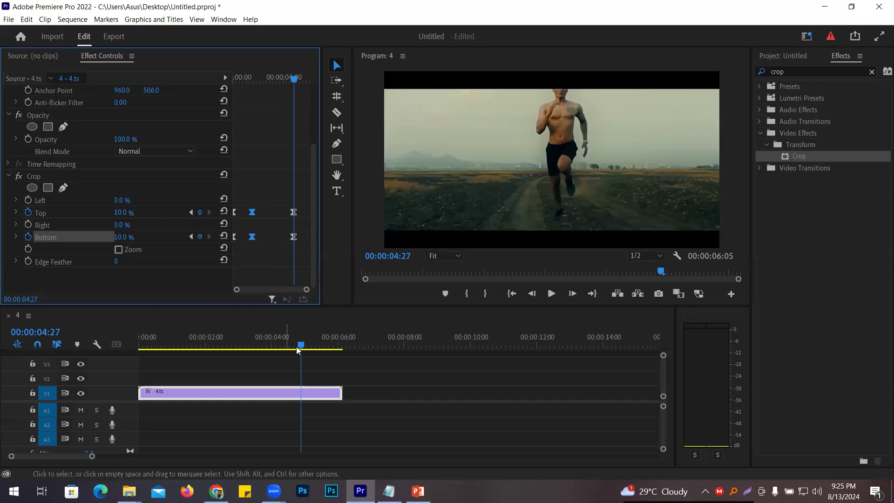
Set the Crop effect's Top and Bottom to 50% at 00:00:06:01 near the end of the clip
left_click_drag(301, 344, 339, 347)
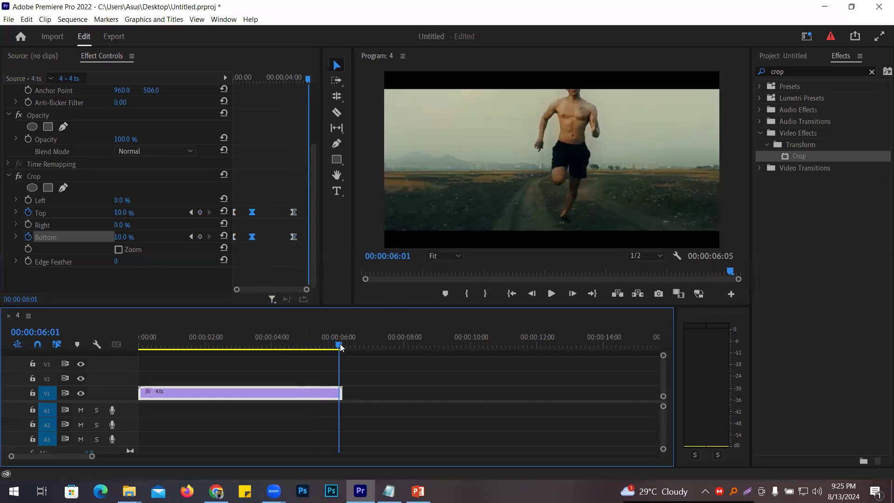
left_click(122, 212)
type("50")
key("Return")
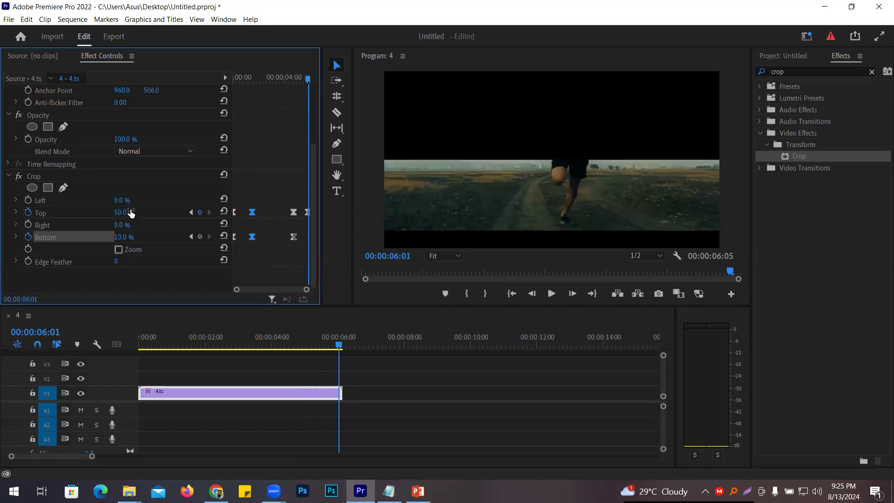
left_click(129, 236)
type("50")
key("Return")
Play the whole sequence from 00:00:00:00 in the maximized Program monitor to check the opening and closing bars, and restore the layout
left_click_drag(214, 354, 140, 346)
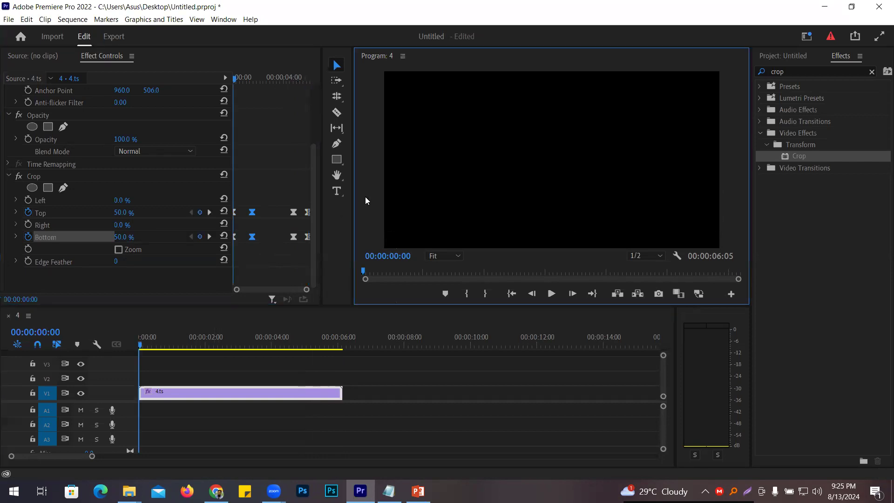
key("grave")
key("space")
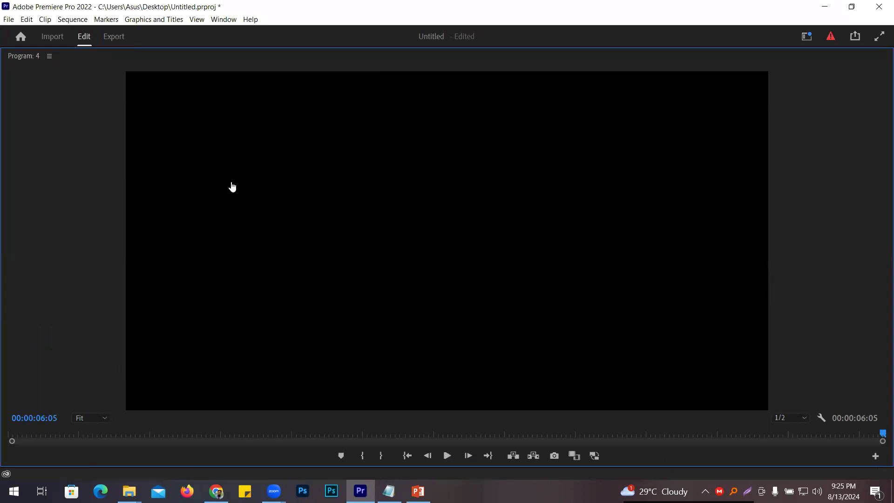
key("alt+Tab")
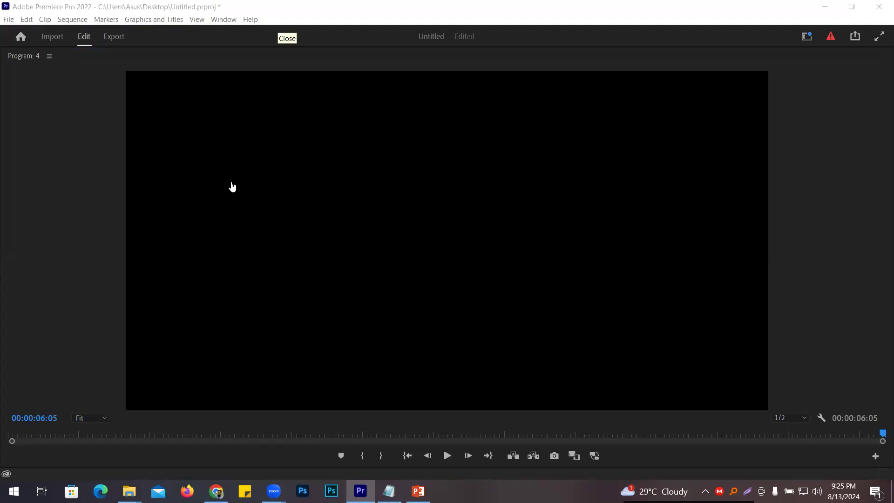
left_click(83, 252)
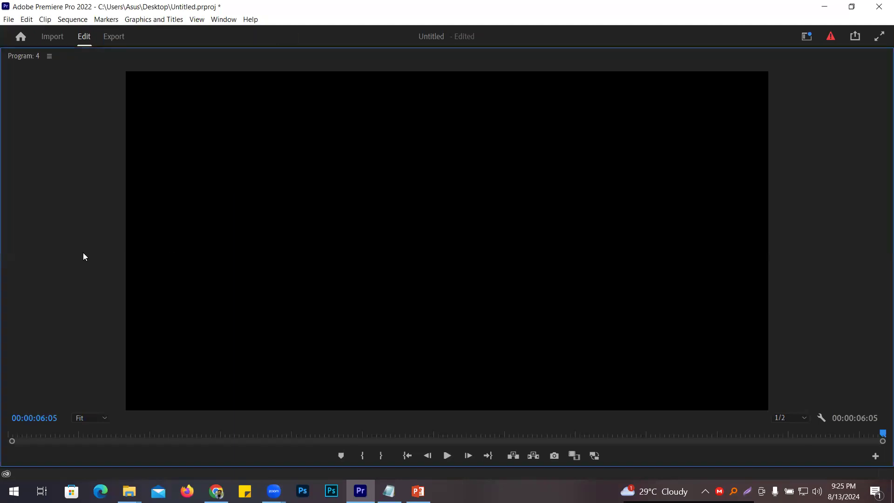
key("grave")
Try a Crop Top value of 5% at 00:00:02:08 with the middle keyframes selected, and undo it
left_click_drag(293, 339, 219, 370)
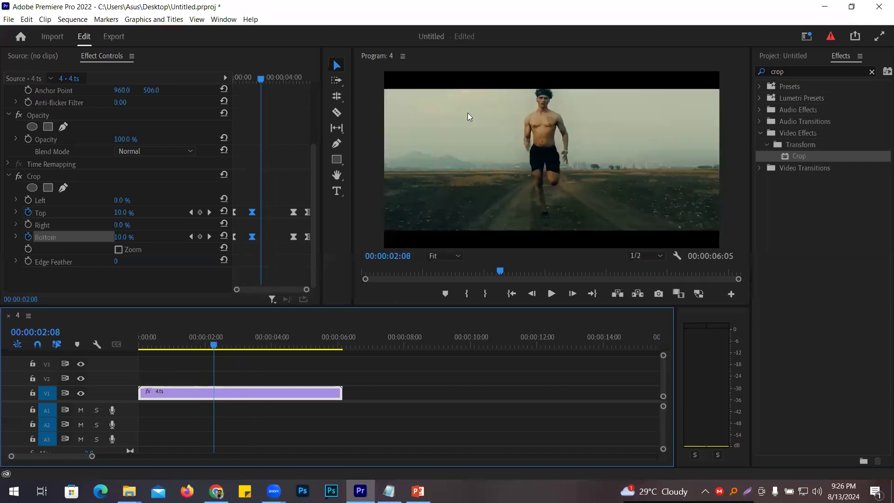
left_click(235, 212)
left_click_drag(242, 201, 300, 257)
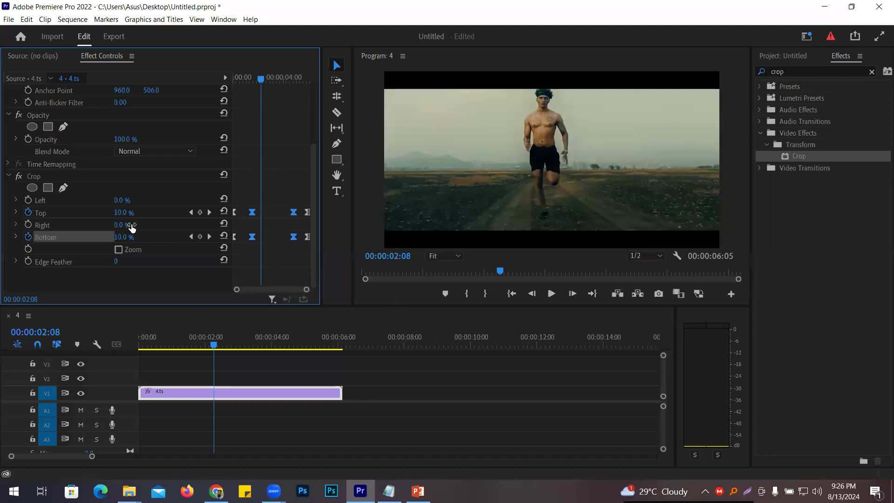
left_click(122, 212)
type("5")
key("Return")
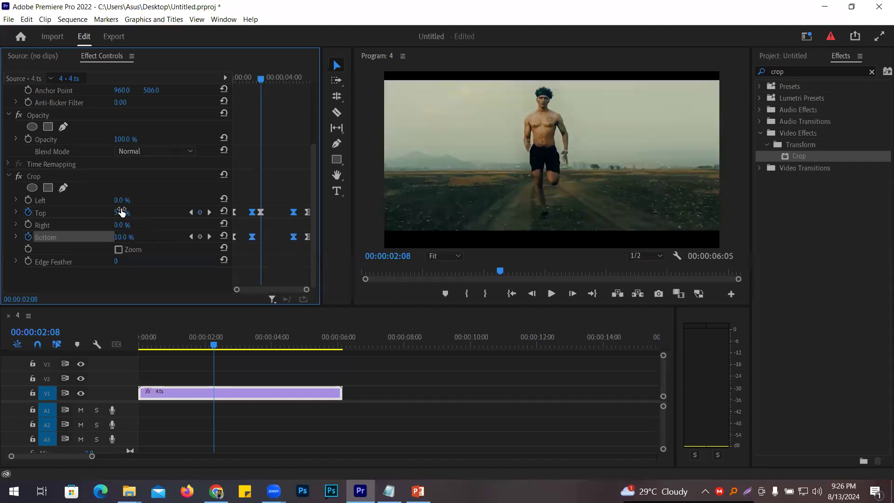
key("ctrl+z")
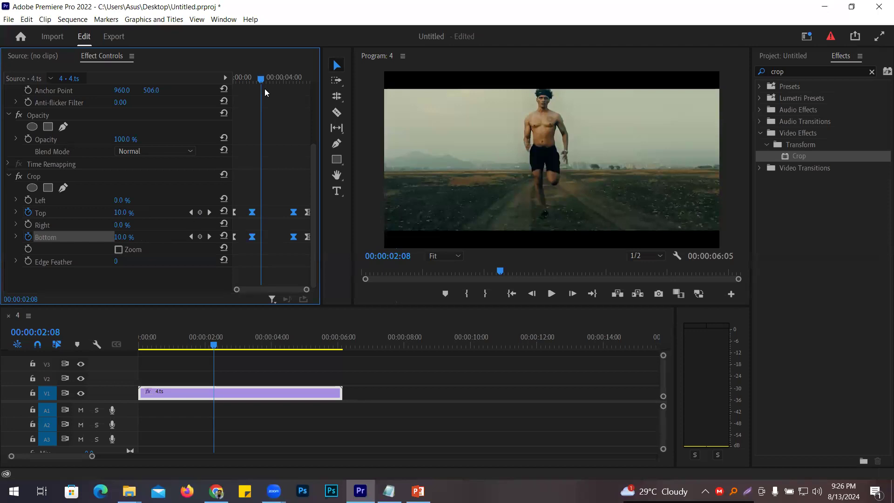
Change the Top and Bottom values of the Crop keyframes at 00:00:01:18 to 5%
left_click(192, 213)
left_click(117, 213)
type("5")
key("Return")
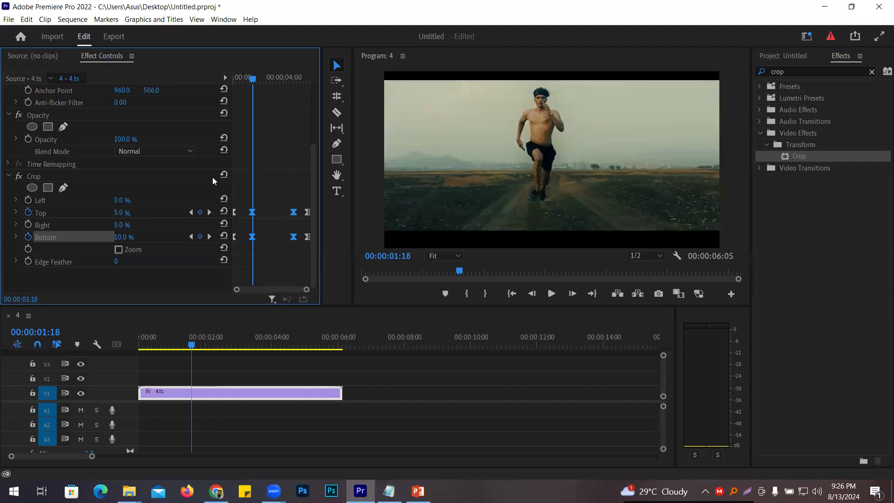
left_click(122, 237)
type("5")
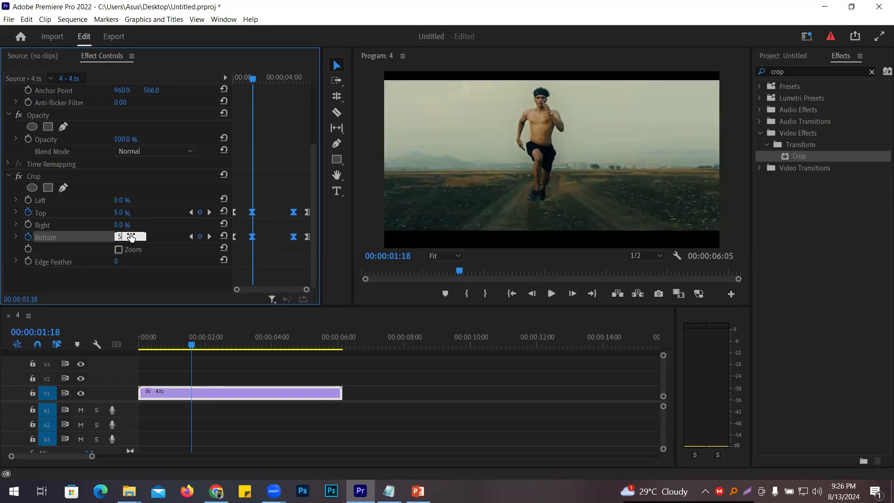
key("Return")
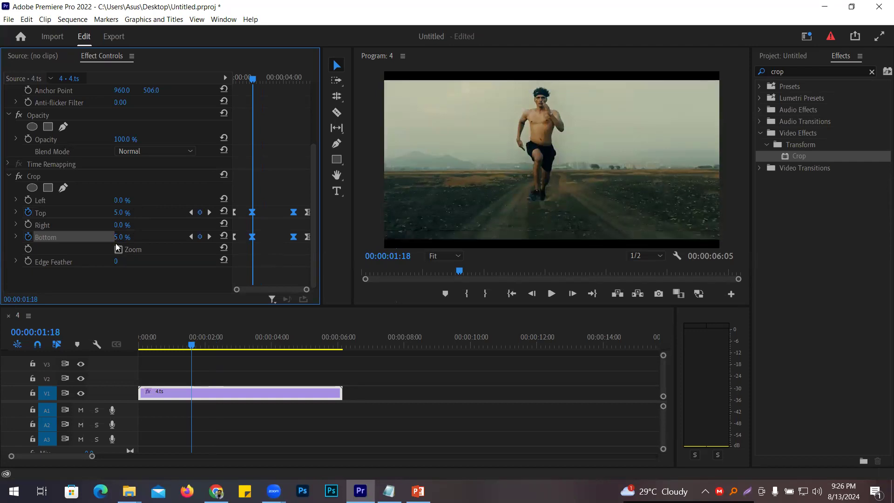
Change the Top and Bottom values of the Crop keyframes at 00:00:04:27 to 5%
left_click(209, 212)
left_click(130, 211)
type("5")
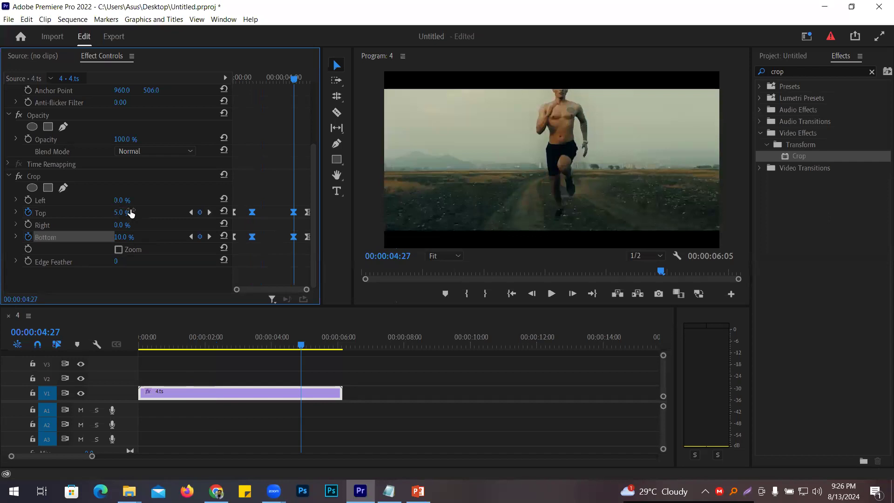
key("Return")
left_click(129, 236)
type("5")
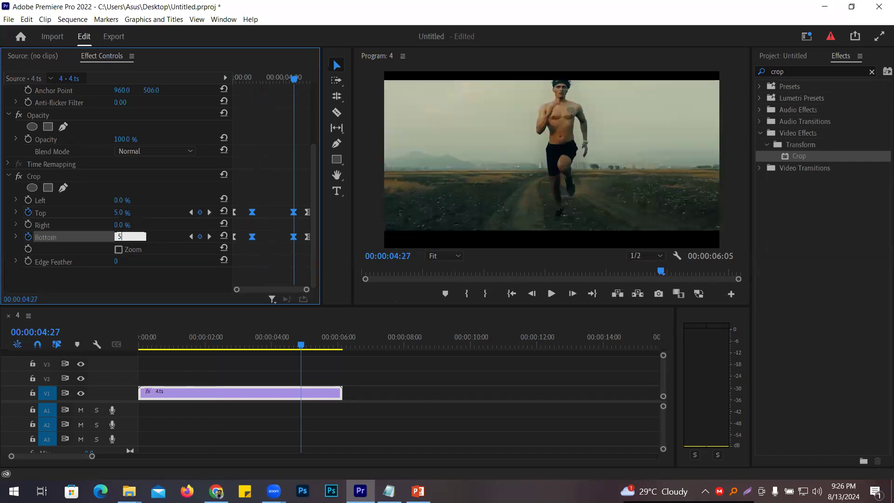
key("Return")
Play the sequence from the start to check the thinner crop bars
left_click_drag(302, 346, 54, 347)
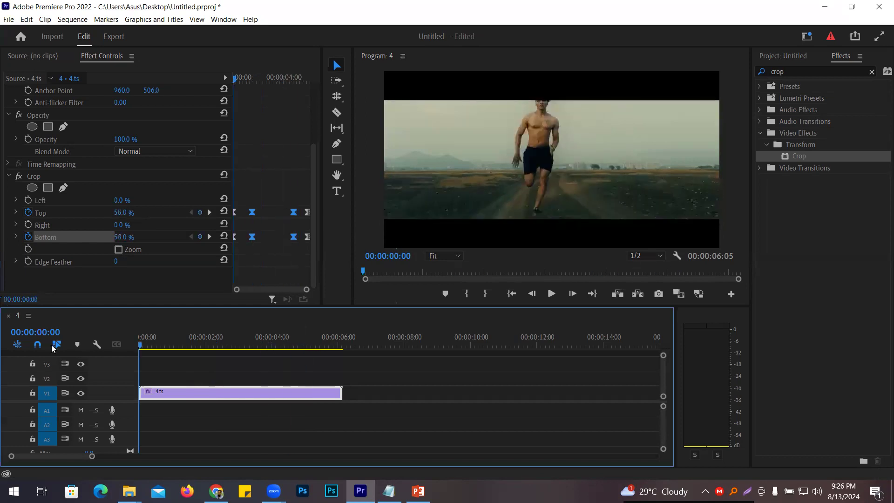
key("space")
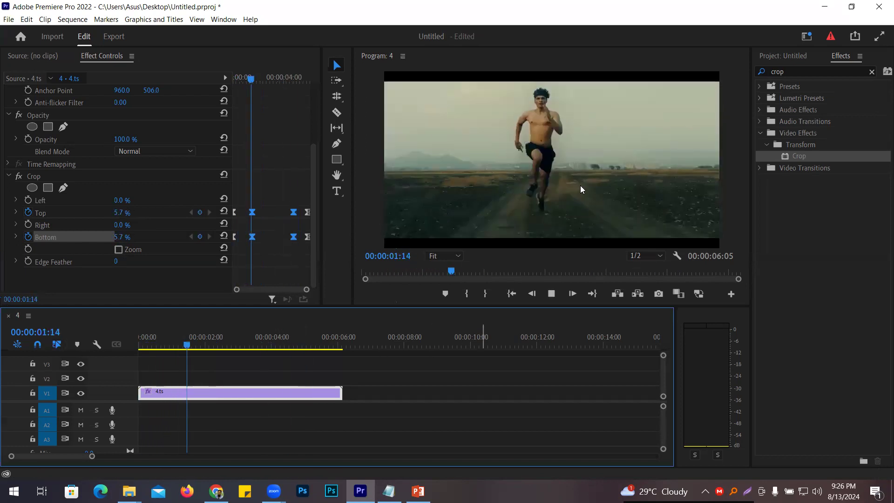
key("space")
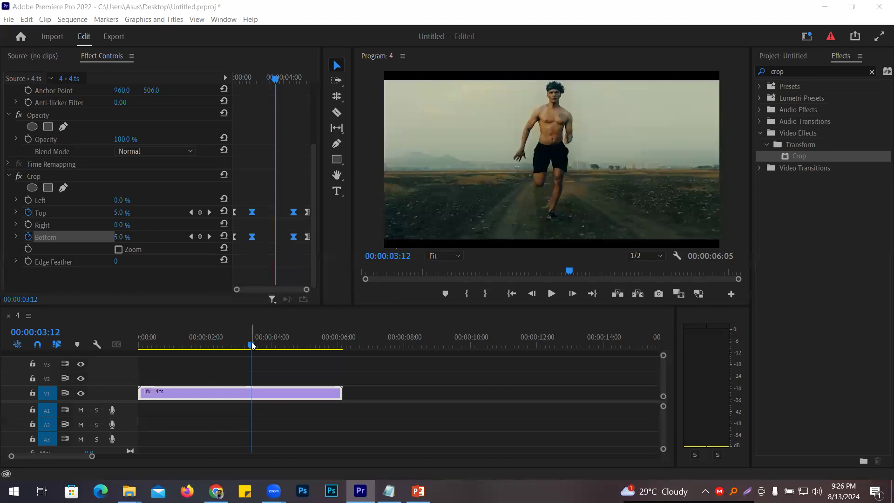
Step frame by frame from 00:00:01:29 to 00:00:02:12 to examine the thinner crop bars
left_click_drag(252, 345, 207, 343)
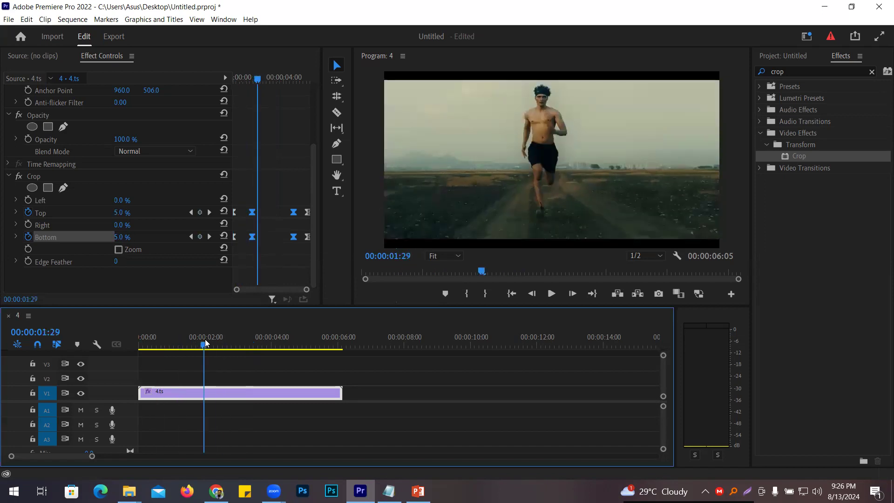
left_click(572, 294)
left_click(572, 294)
left_click(574, 297)
left_click(573, 296)
left_click(574, 297)
left_click(575, 299)
left_click(574, 300)
left_click(574, 300)
left_click(574, 301)
left_click(574, 300)
left_click(574, 302)
left_click(574, 302)
left_click(574, 302)
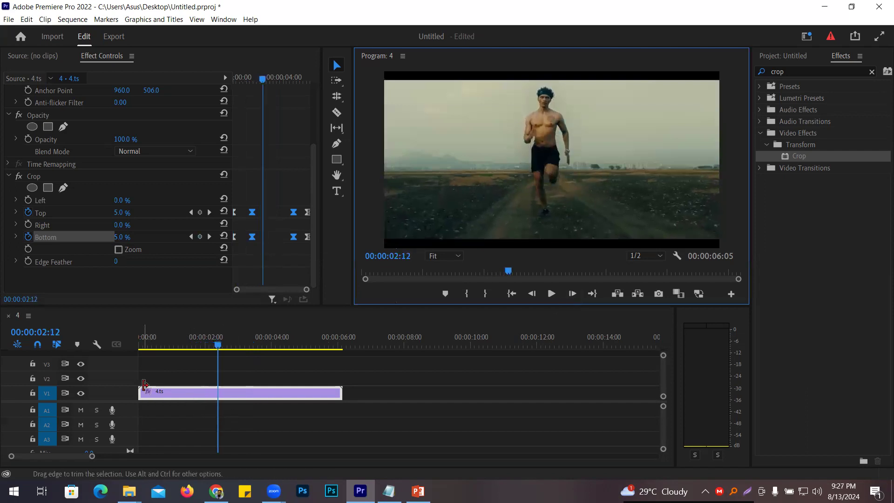
Enlarge the V1 track to show the clip's thumbnail, and collapse it again
scroll(121, 392, "up", 1)
scroll(122, 394, "up", 3)
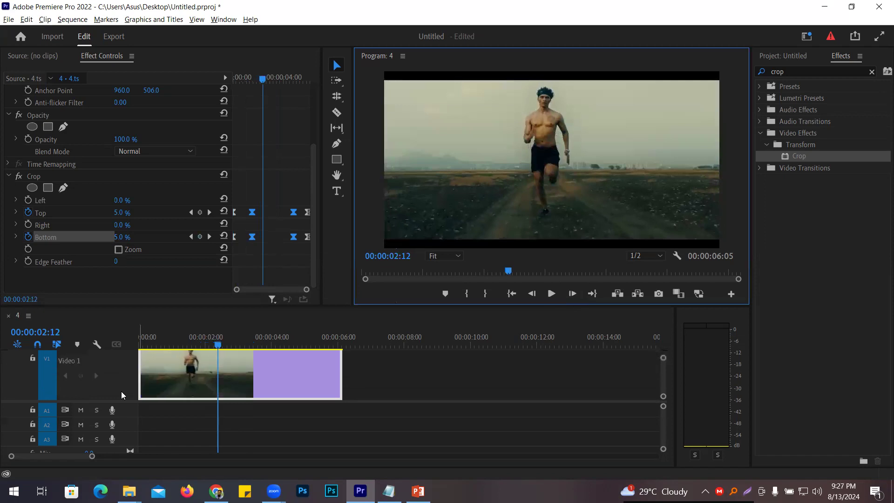
scroll(124, 381, "down", 3)
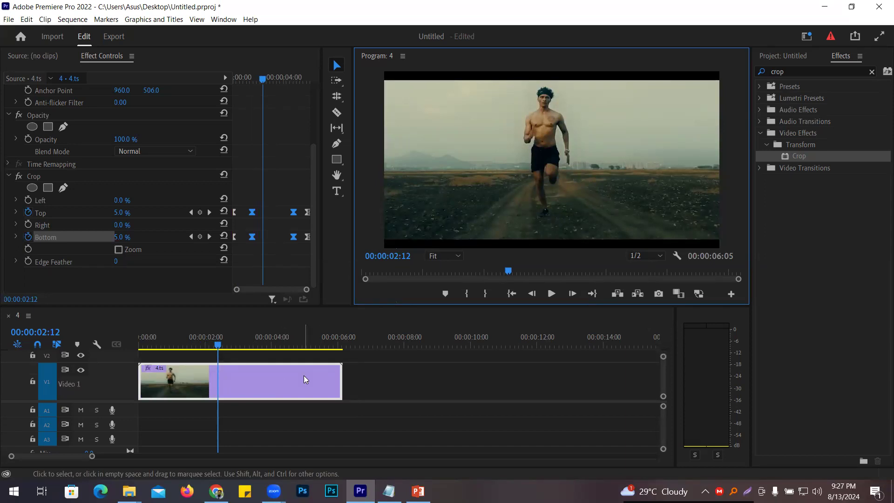
double_click(126, 383)
double_click(126, 385)
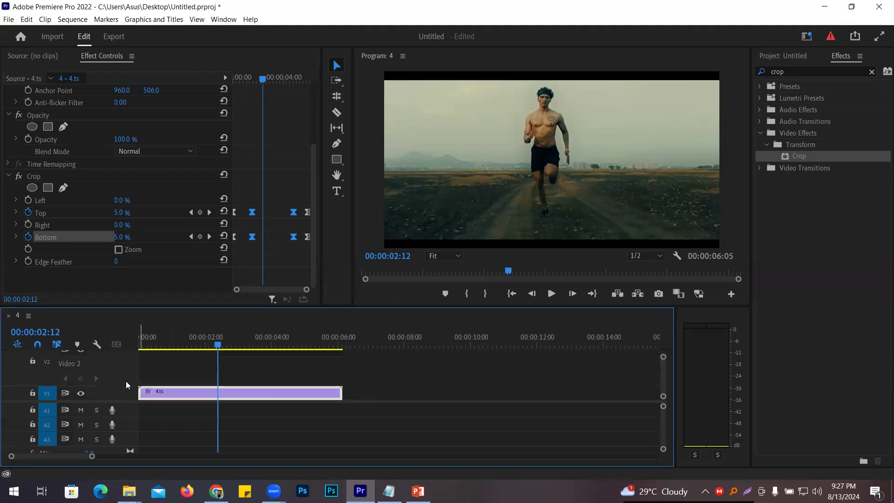
Scrub through the whole clip to check the opening and closing bars, and return the playhead to 00:00:00:00
left_click_drag(215, 350, 355, 363)
left_click_drag(232, 365, 120, 352)
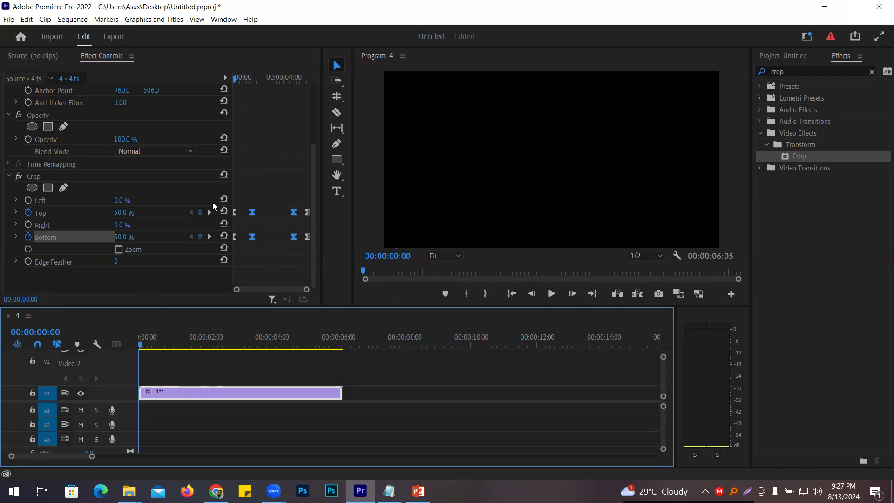
key("Return")
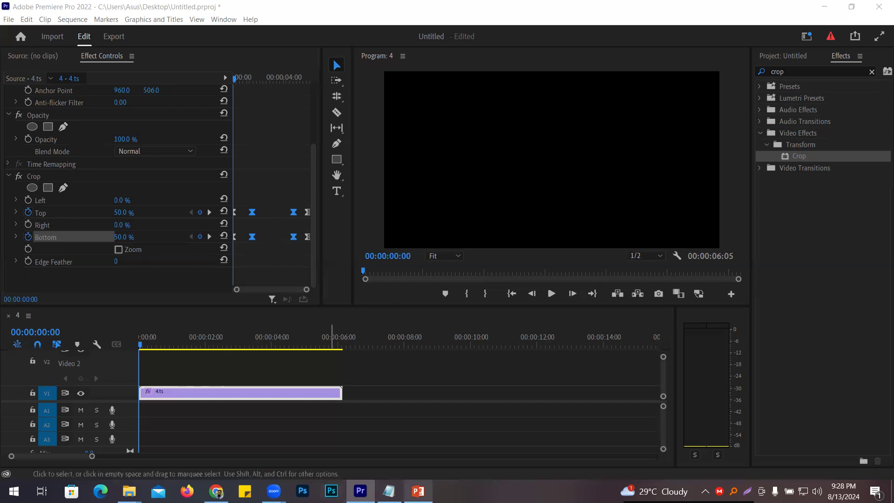
Switch to Chrome and open youtube.com in a new tab
mouse_move(418, 491)
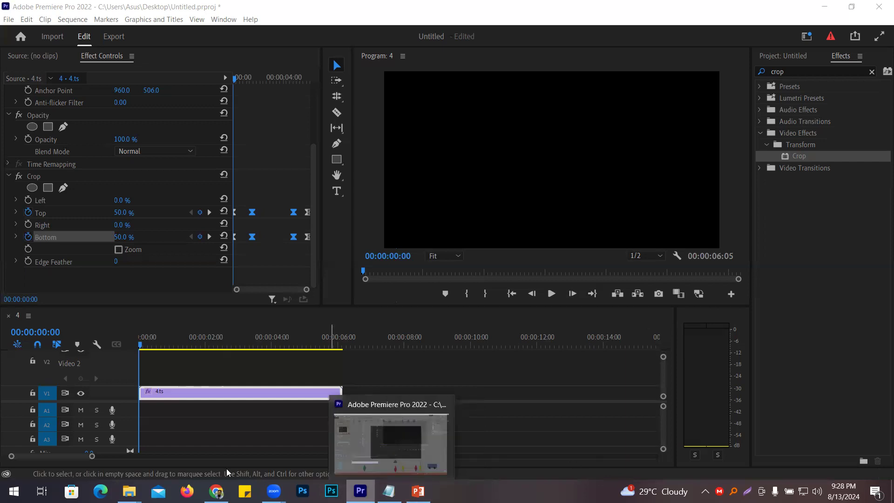
left_click(216, 491)
scroll(353, 111, "up", 5)
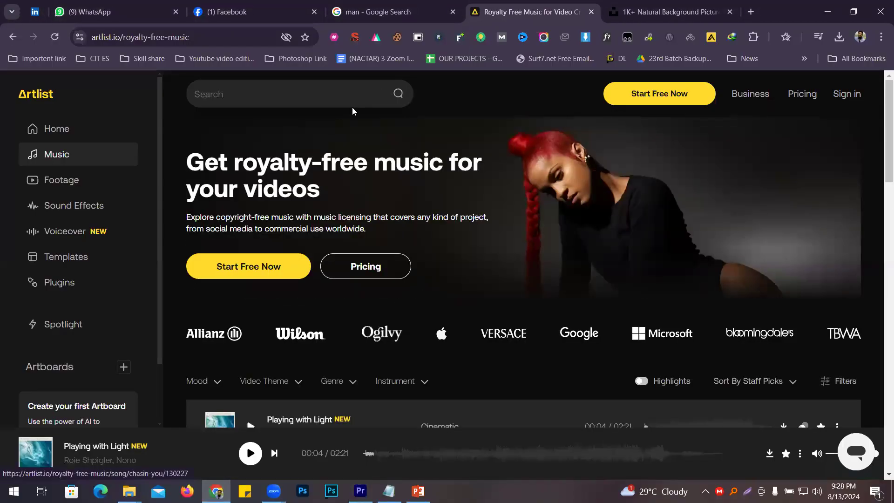
left_click(751, 11)
type("youtube.com")
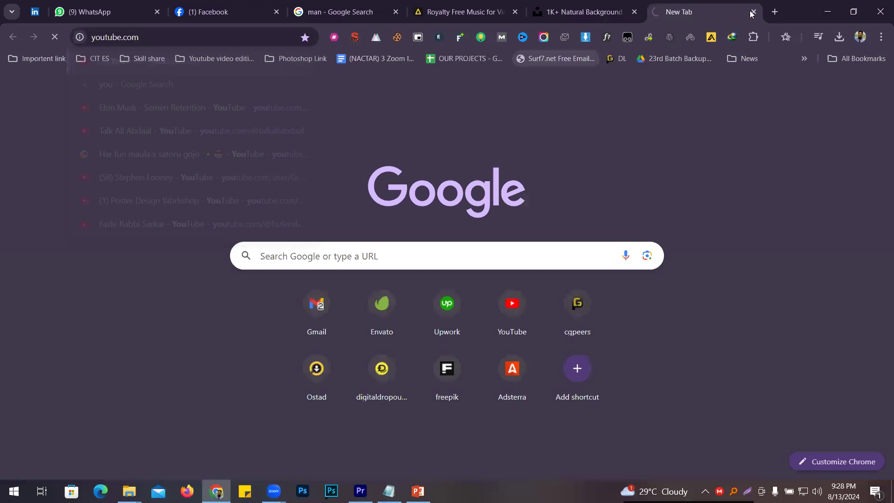
key("Return")
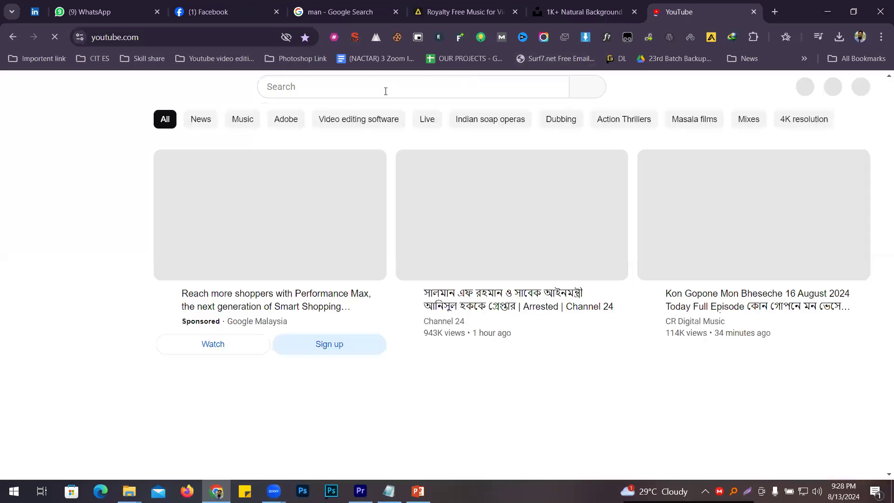
Search YouTube for "no copyright music"
left_click(386, 91)
type("no ")
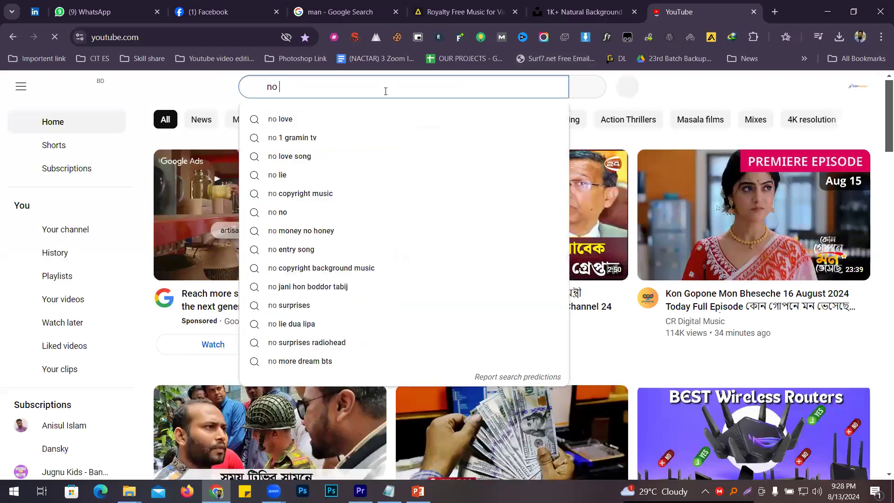
type("copy")
key("Down")
key("Return")
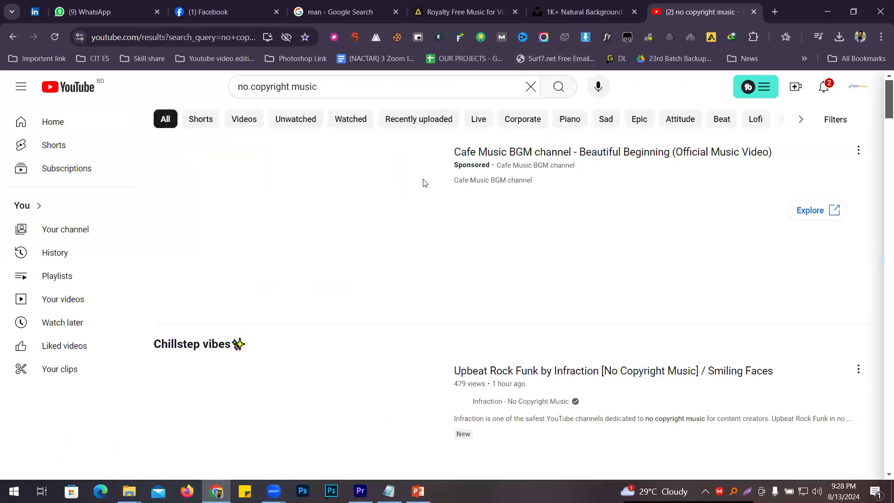
Open the NoCopyrightSounds channel from the search results and look over its home page
scroll(466, 200, "down", 5)
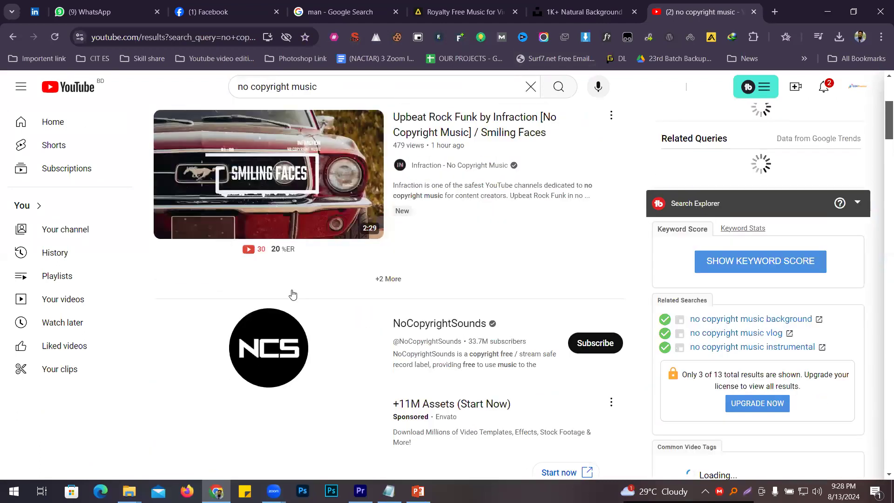
scroll(293, 294, "down", 2)
left_click(423, 256)
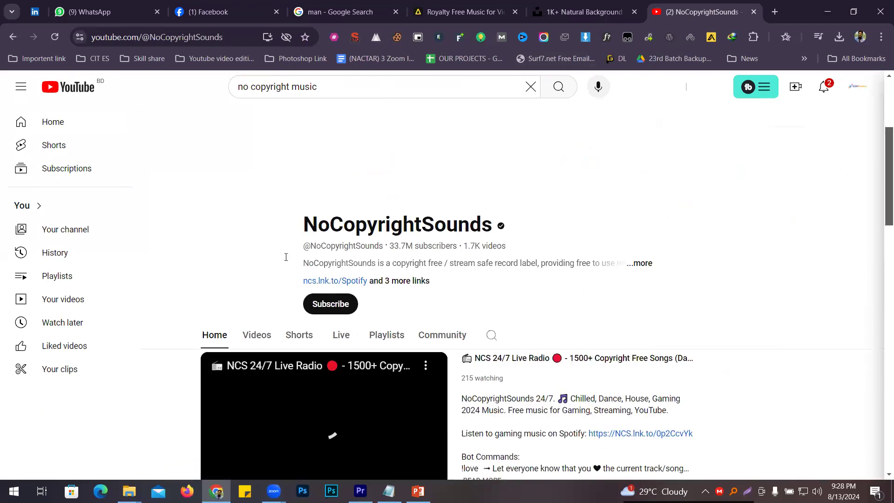
scroll(286, 257, "down", 4)
scroll(261, 269, "down", 4)
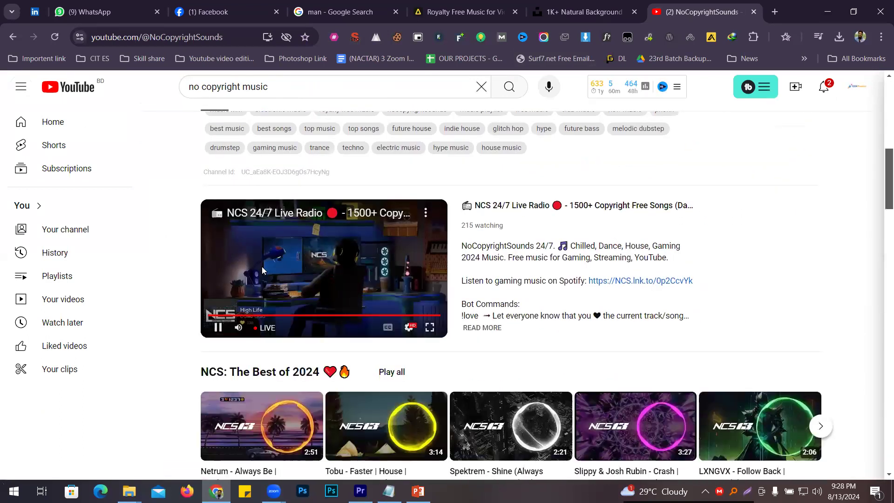
scroll(262, 266, "up", 6)
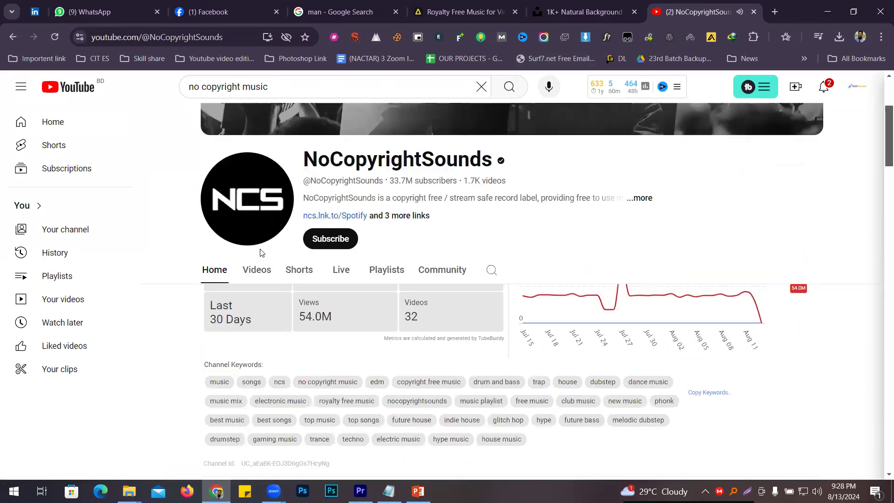
scroll(260, 252, "down", 5)
Open the video "Netrum - Always Be", mute the player and skip the ad
left_click(208, 259)
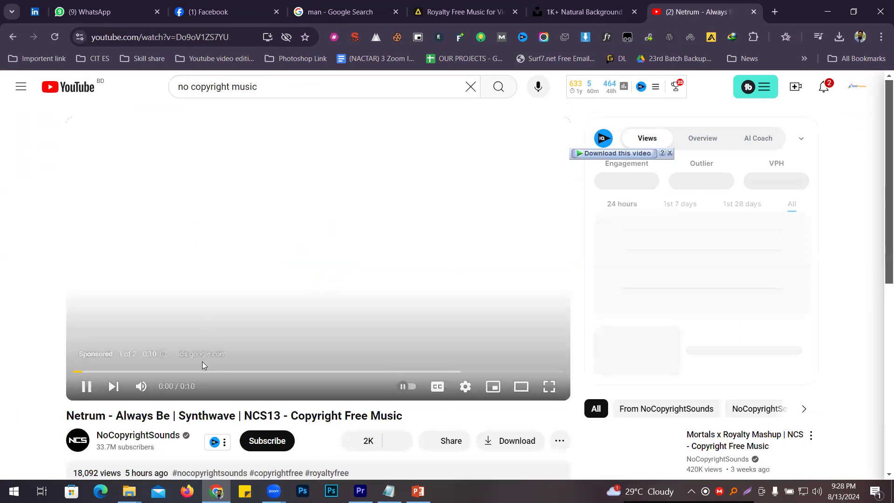
left_click(141, 385)
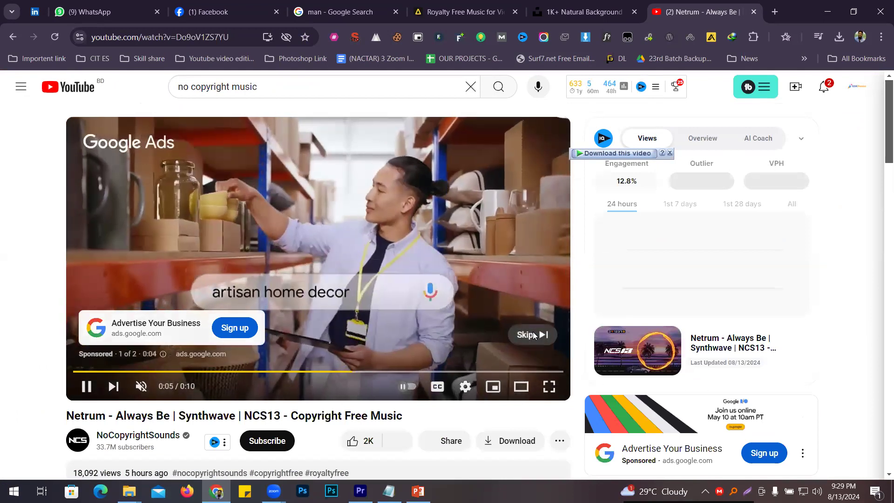
left_click(533, 334)
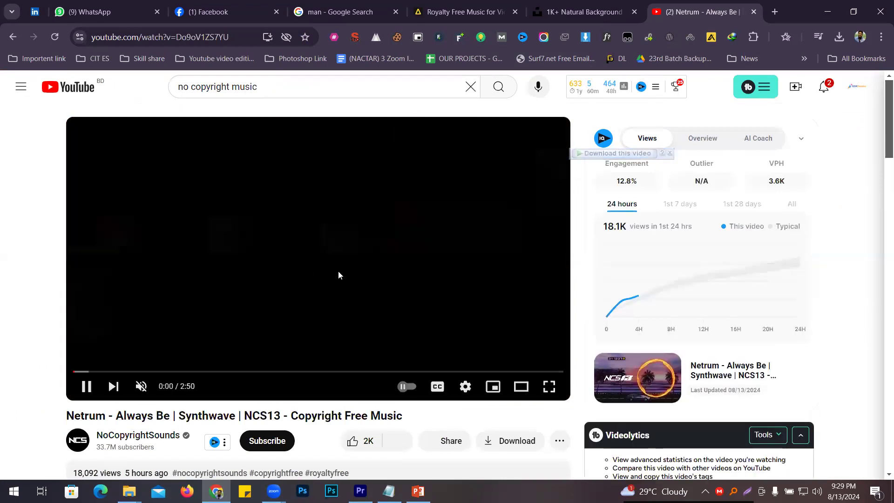
Expand the video's description and highlight the four track credit lines, from "Track" to "Free Download / Stream"
scroll(338, 275, "down", 6)
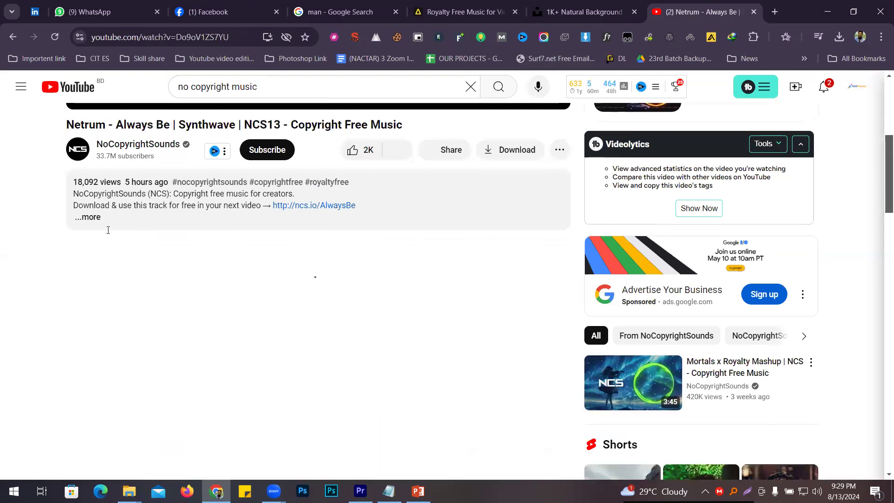
left_click(108, 230)
scroll(128, 291, "down", 1)
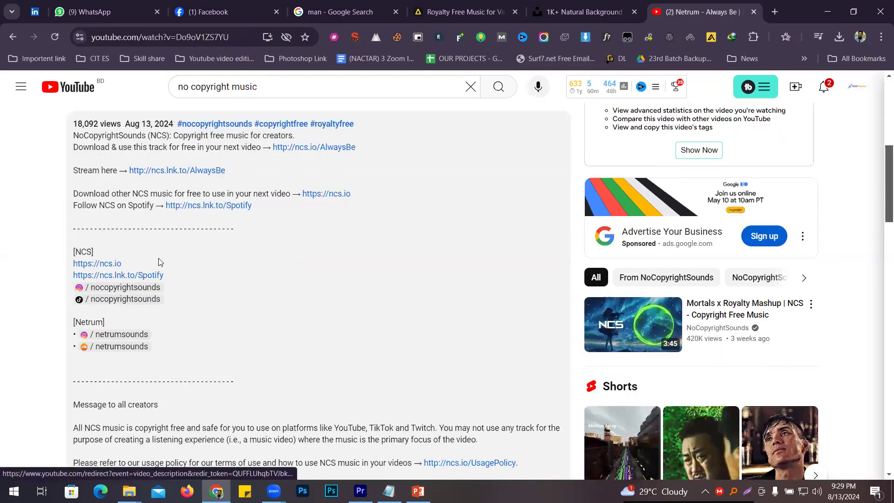
scroll(158, 262, "down", 3)
scroll(158, 261, "down", 7)
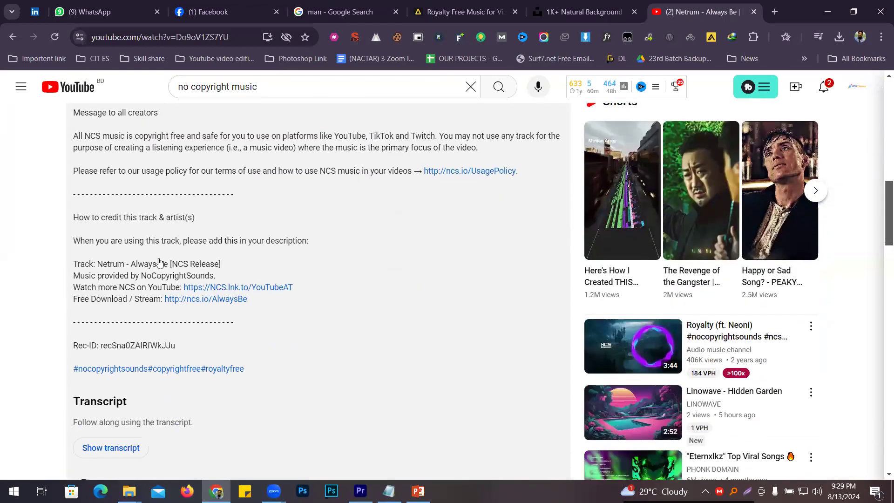
scroll(163, 251, "up", 5)
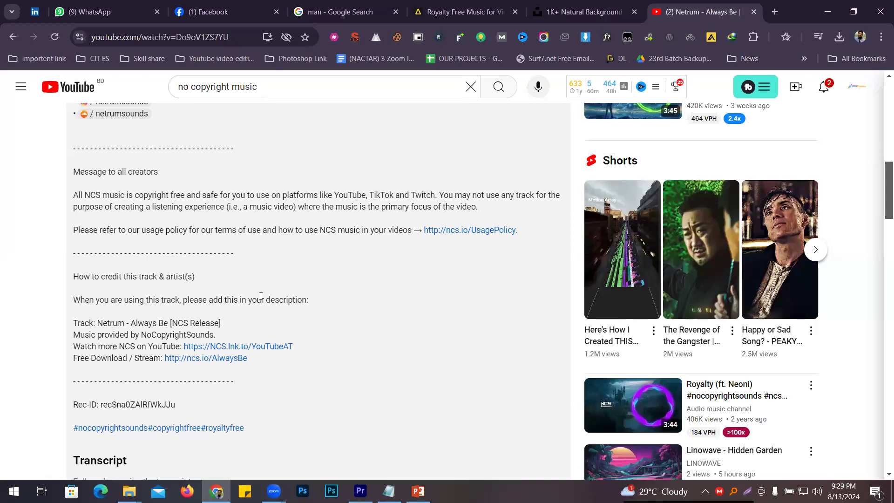
left_click_drag(74, 323, 250, 359)
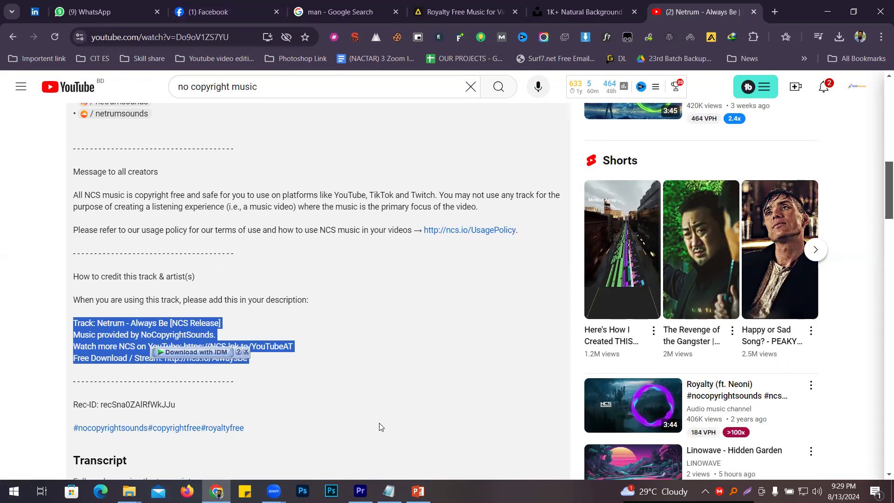
key("alt+Tab")
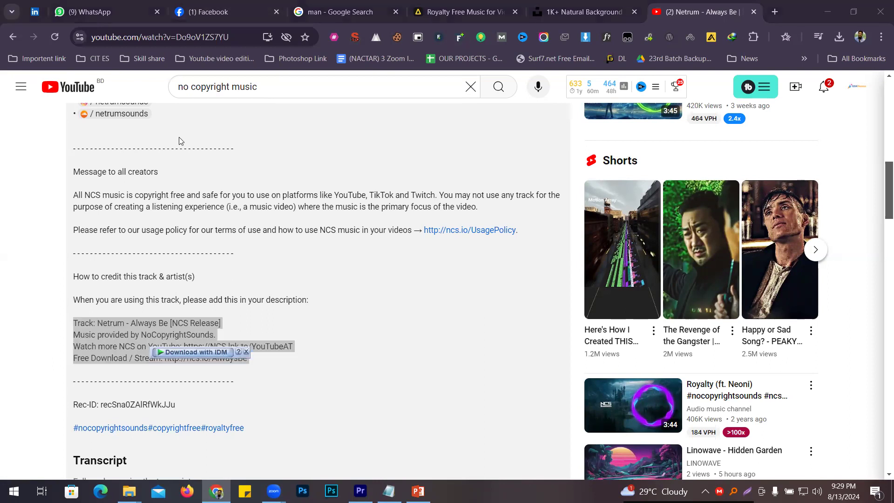
key("alt+Tab")
triple_click(366, 197)
left_click(367, 197)
scroll(447, 231, "up", 6)
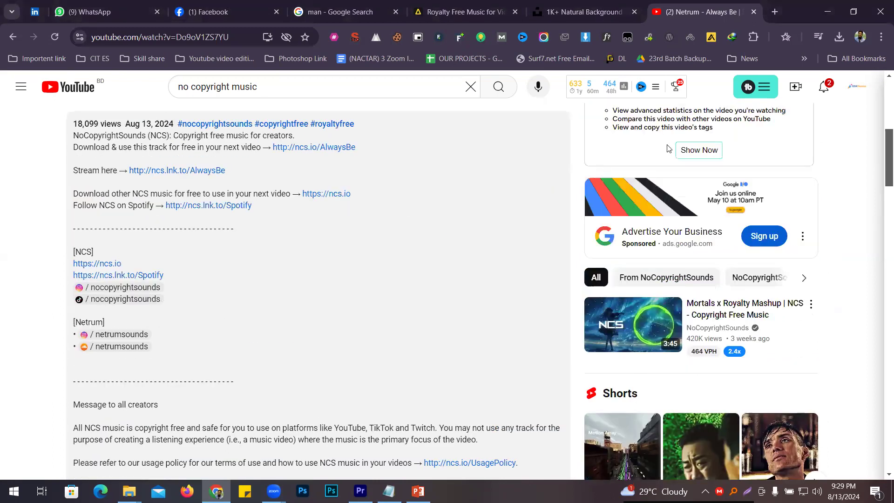
left_click(825, 89)
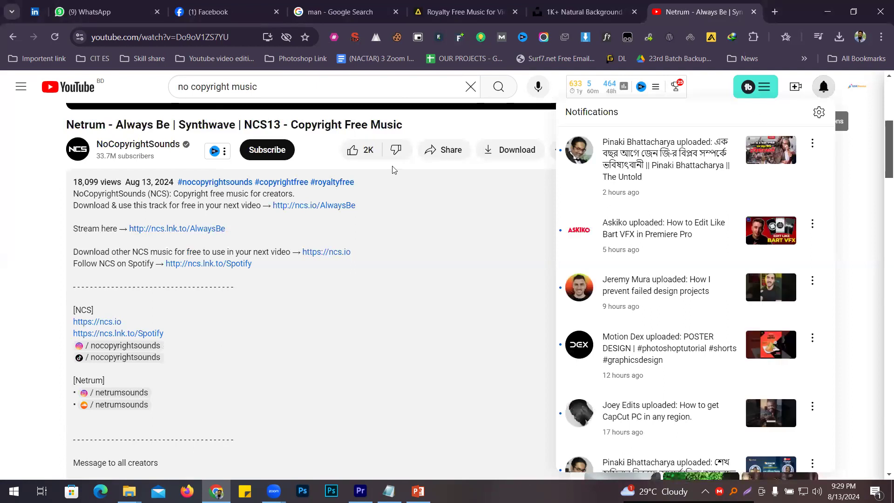
left_click(434, 362)
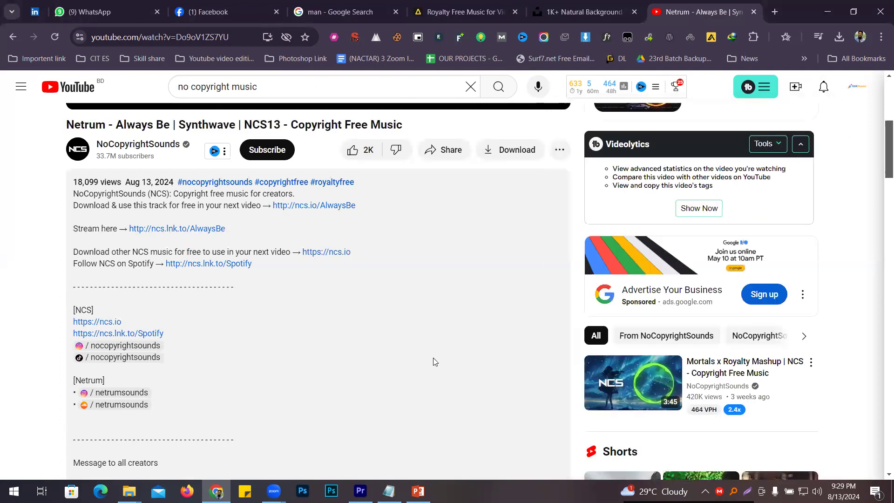
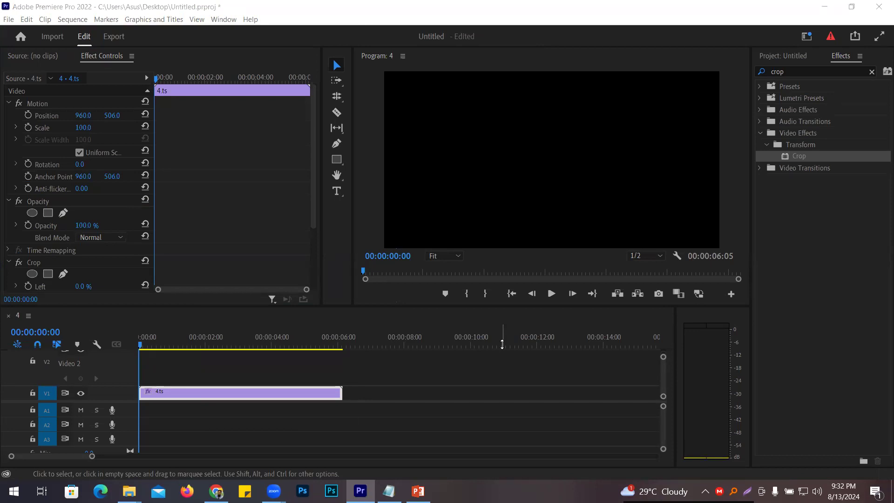
Switch to Chrome, open the Video Editing Batch 19 chat in WhatsApp Web and look back through today's messages
left_click(216, 491)
left_click(116, 7)
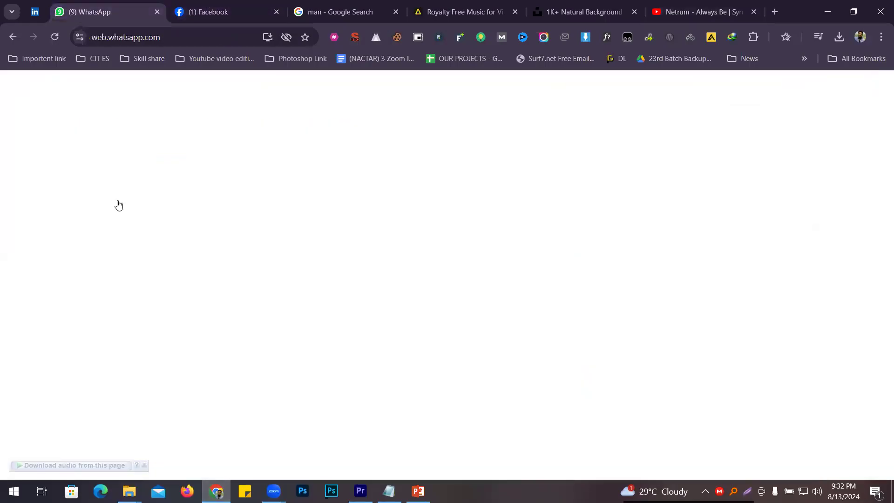
left_click(198, 198)
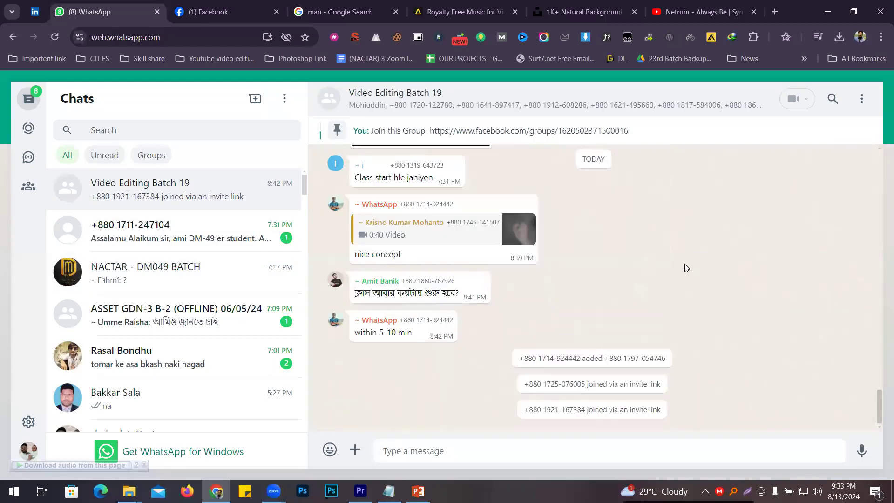
scroll(623, 260, "up", 5)
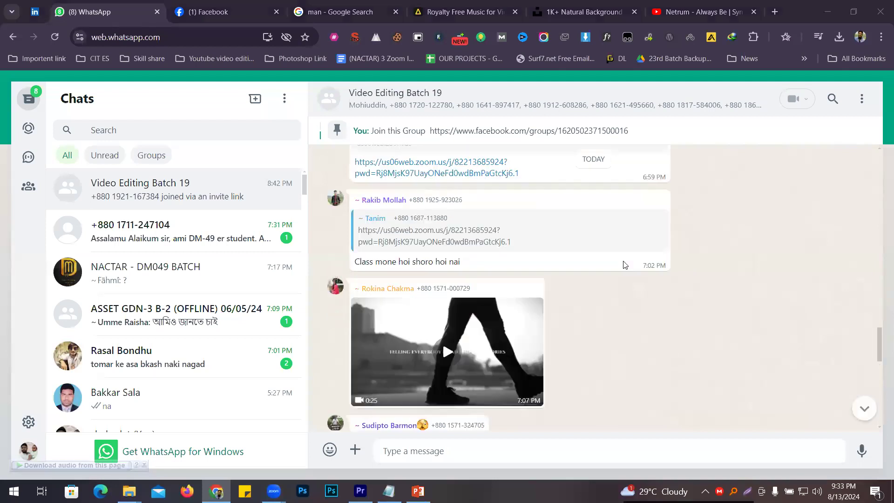
scroll(677, 280, "up", 10)
scroll(783, 281, "up", 10)
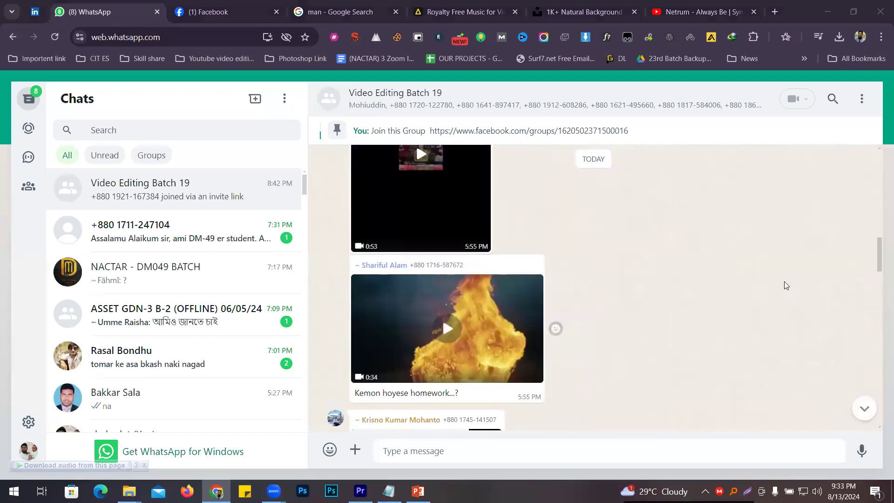
scroll(715, 240, "up", 3)
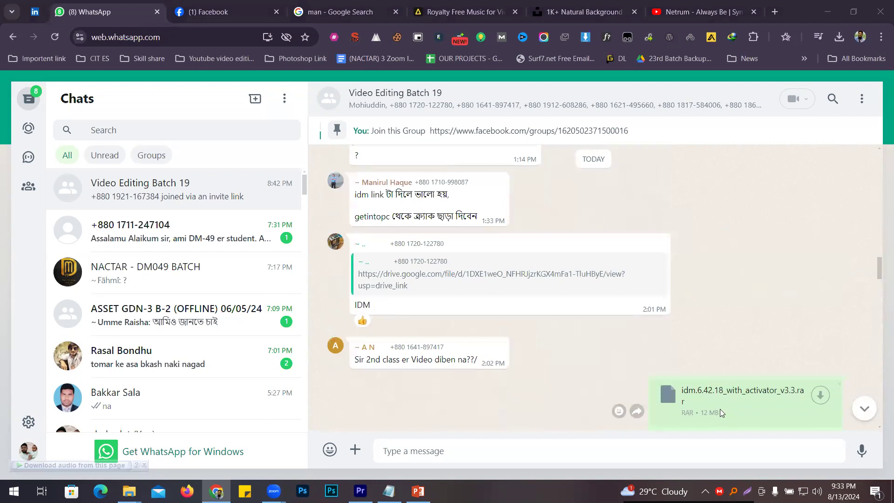
Download the file idm.6.42.18_with_activator_v3.3.rar from the group chat into the Images folder and open the downloaded archive
left_click(820, 395)
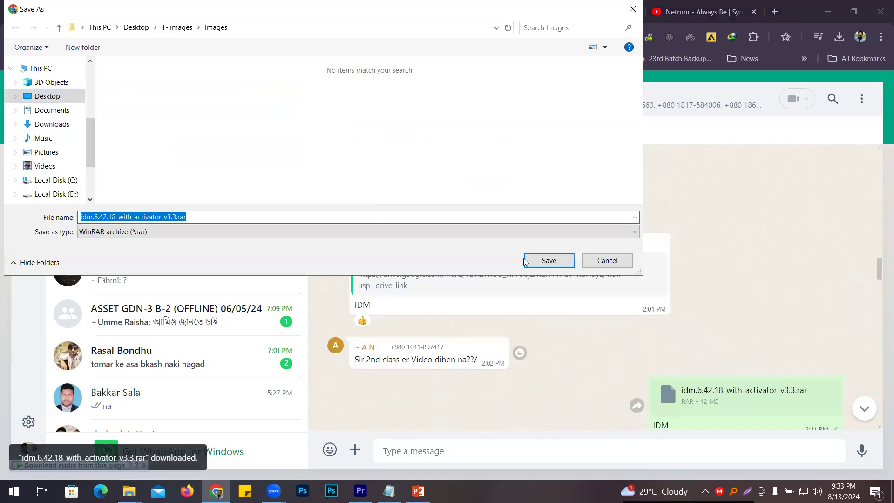
left_click(554, 261)
left_click(839, 37)
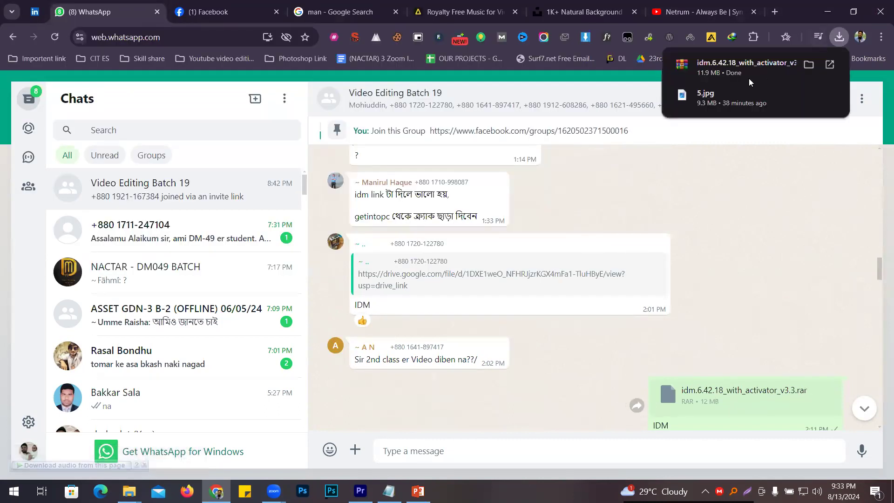
left_click(763, 65)
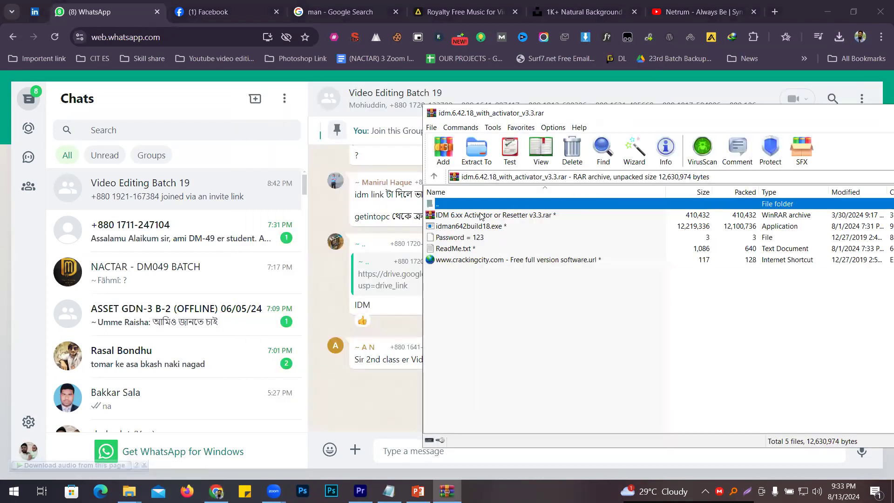
Look over the installer and the inner RAR entry in the archive, and close the archive window without extracting anything
left_click(488, 228)
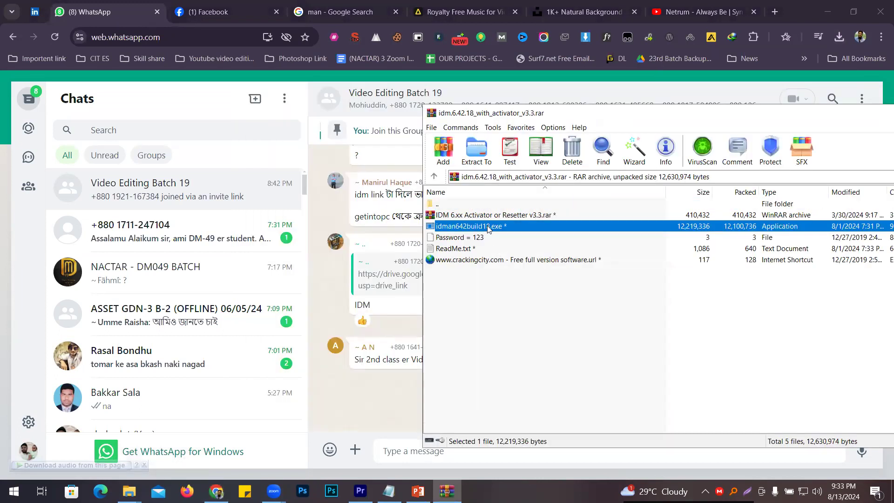
left_click(485, 214)
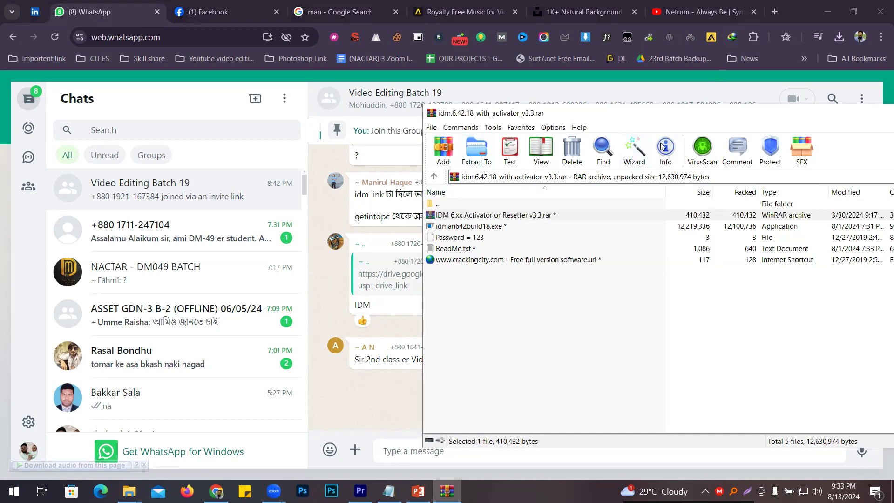
left_click_drag(619, 111, 452, 115)
key("Escape")
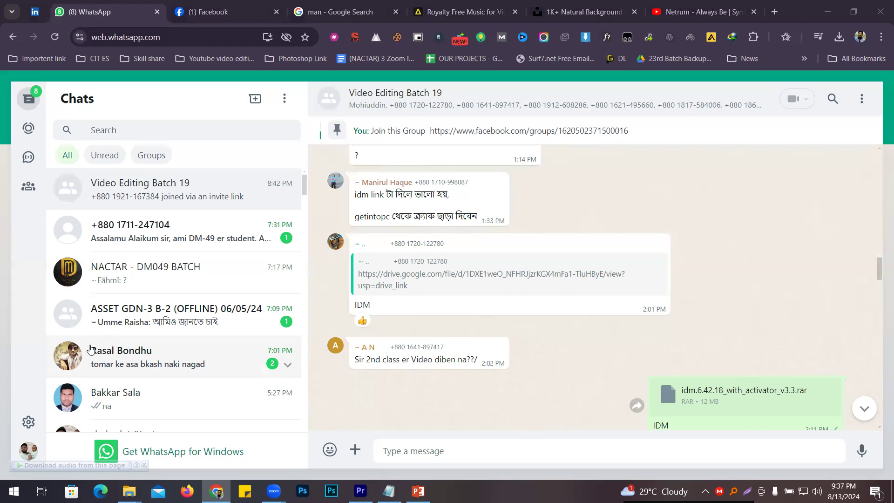
Open the IDM Integration Module extension's website and search Google for "idm extention" in the same tab
right_click(732, 38)
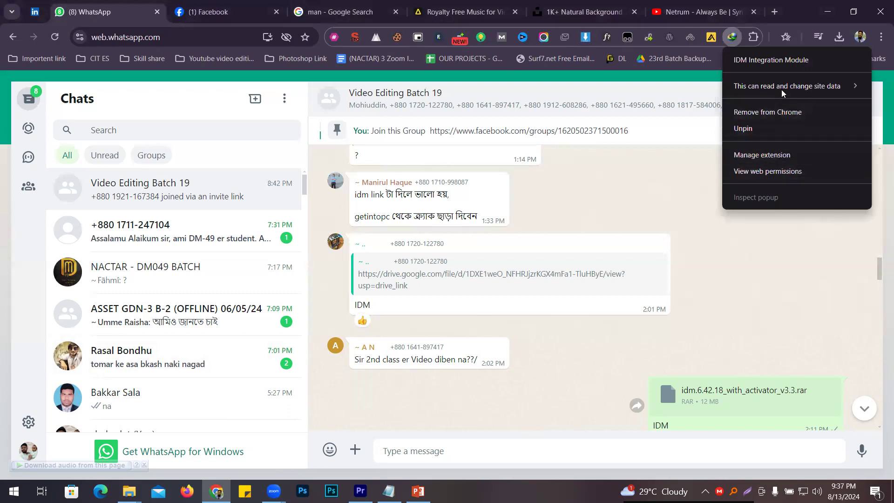
left_click(776, 61)
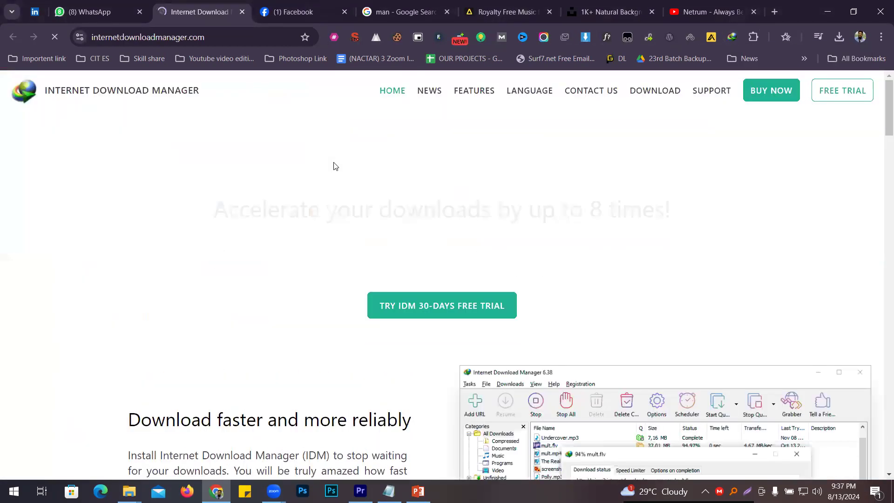
right_click(165, 38)
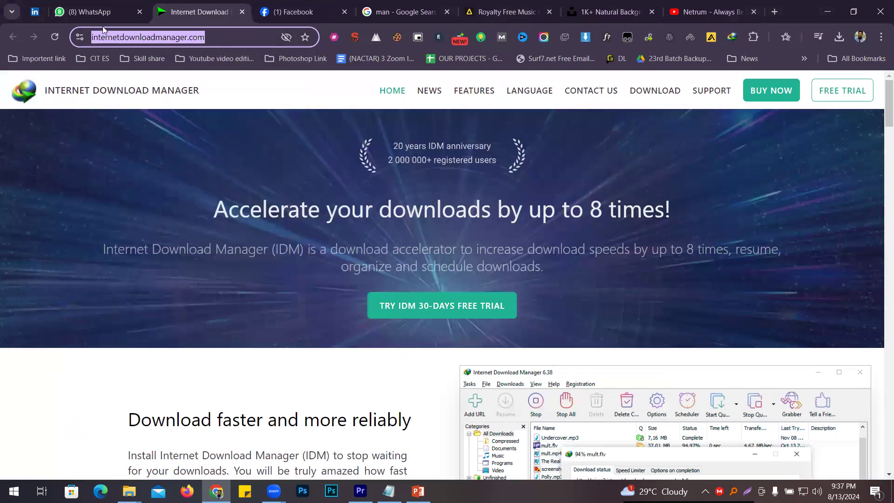
type("idm ex")
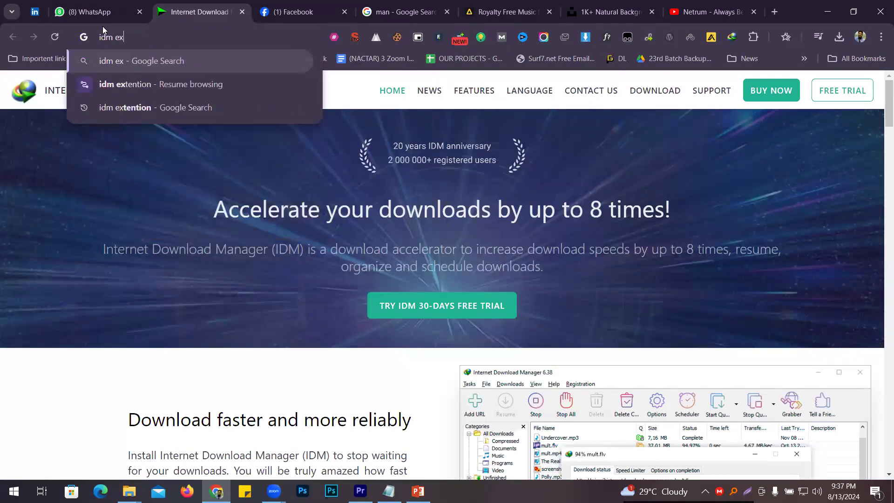
key("Down")
key("Down")
key("Return")
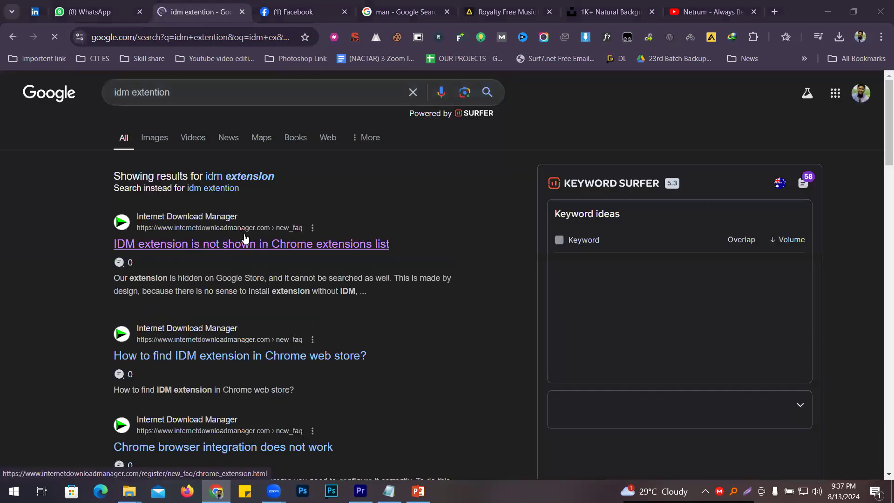
Open the result "IDM extension is not shown in Chrome extensions list" and read through its Chrome extension configuration instructions
left_click(150, 244)
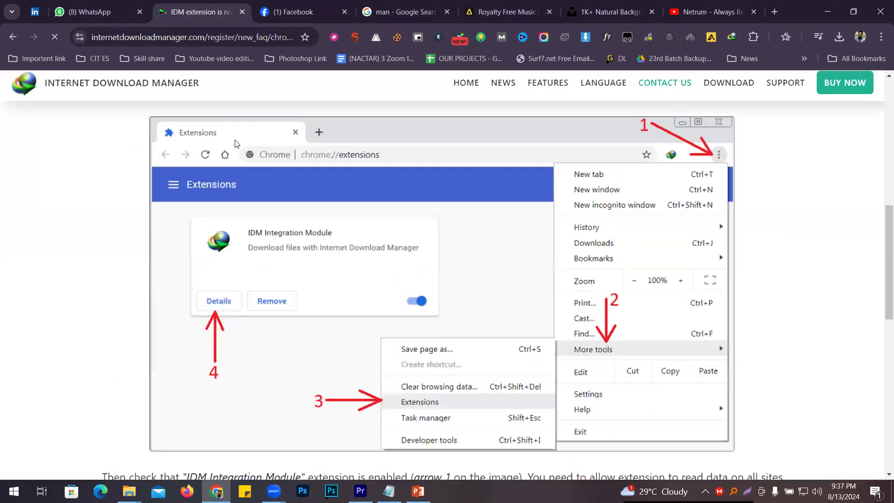
left_click(188, 44)
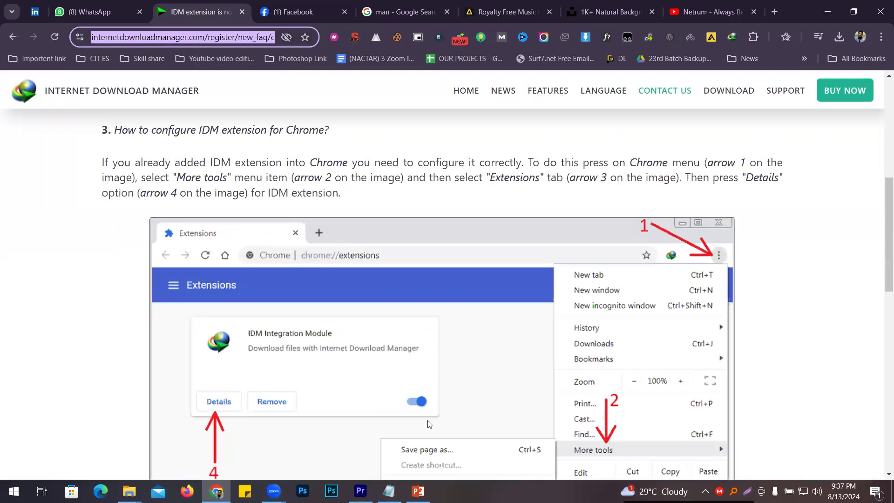
left_click(408, 402)
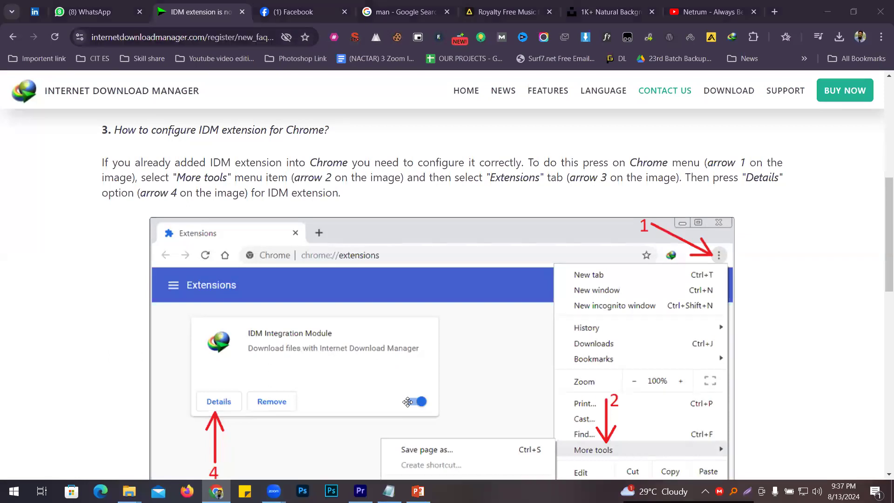
scroll(292, 217, "down", 12)
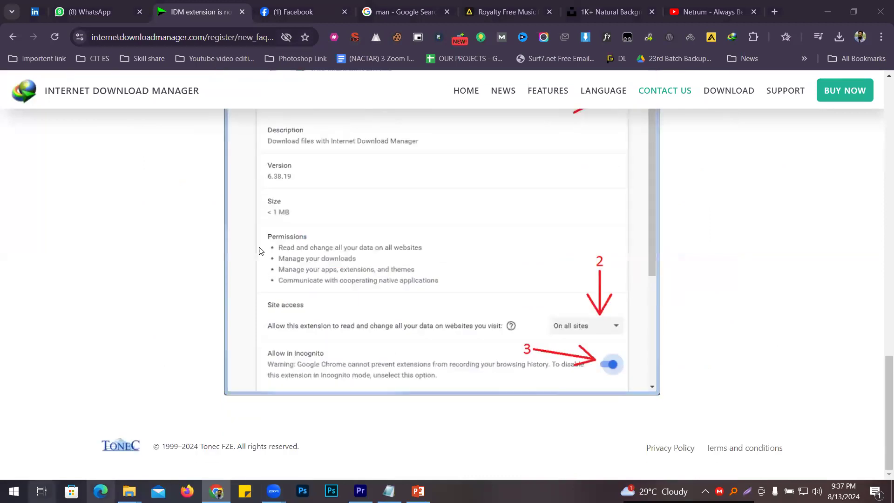
scroll(221, 237, "up", 8)
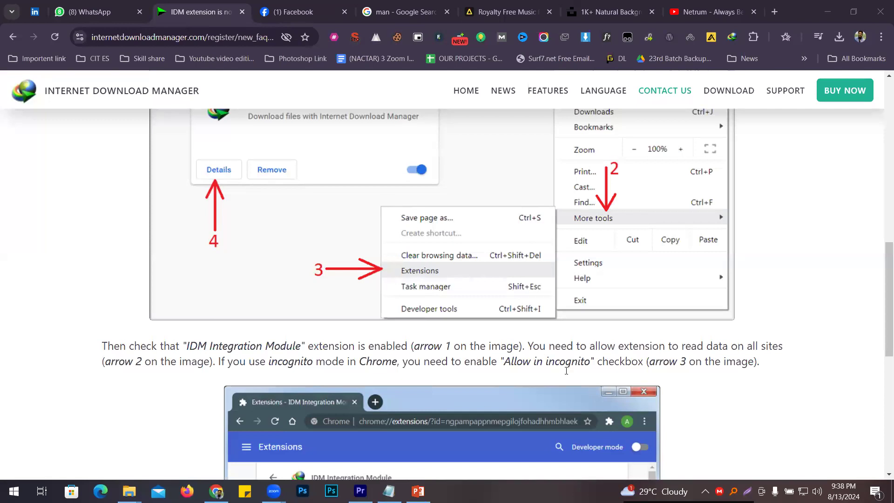
Switch to Premiere Pro, show the project's media items and move the sequence playhead to 00:00:02:15
left_click(360, 490)
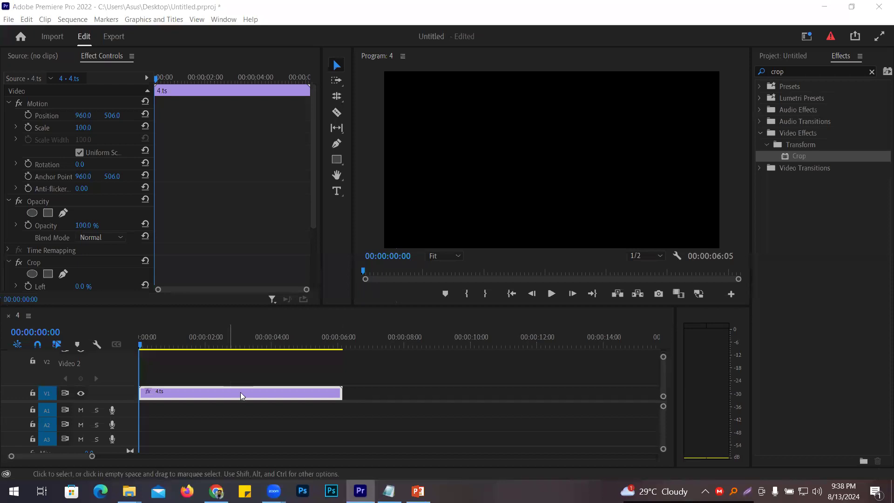
left_click(783, 56)
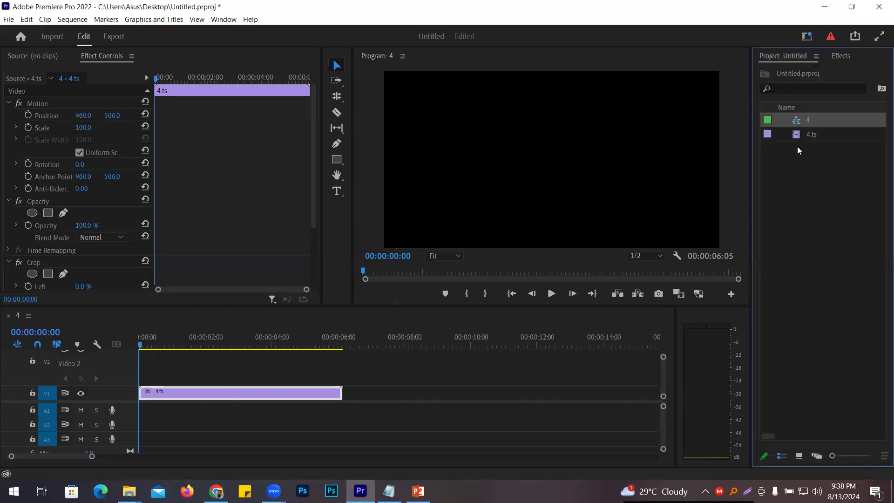
left_click(250, 425)
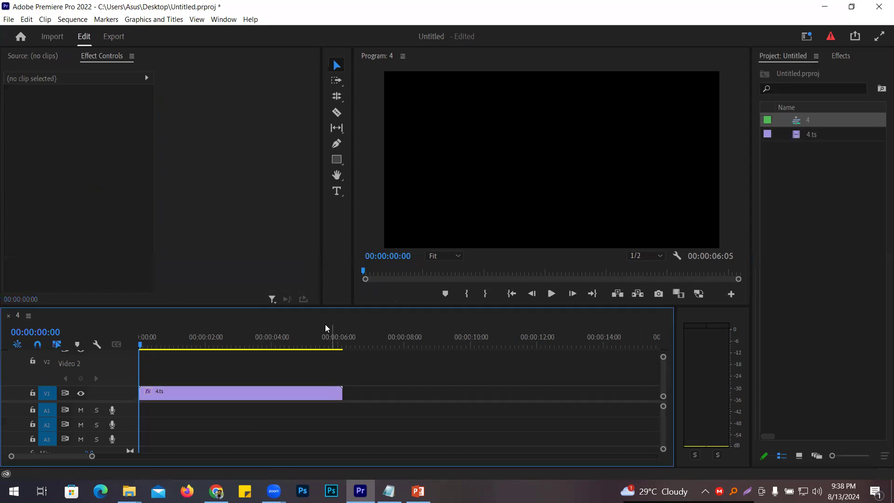
left_click(243, 345)
left_click_drag(254, 345, 221, 345)
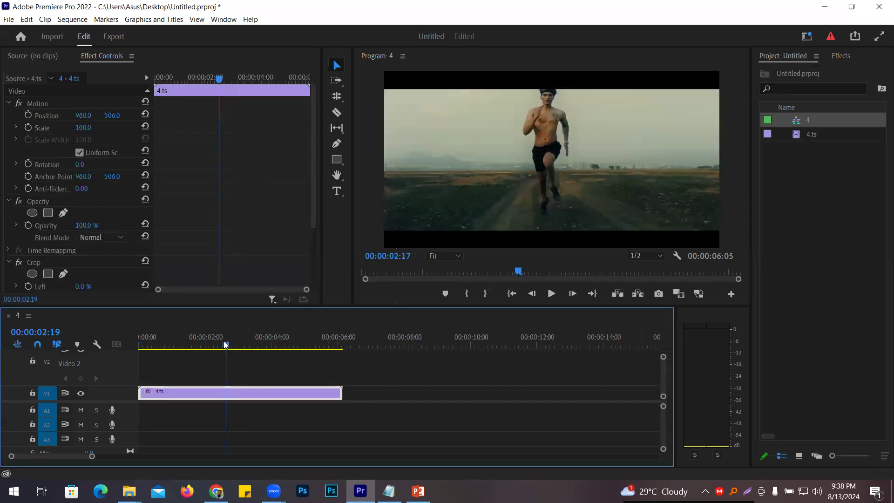
left_click(853, 173)
key("ctrl+i")
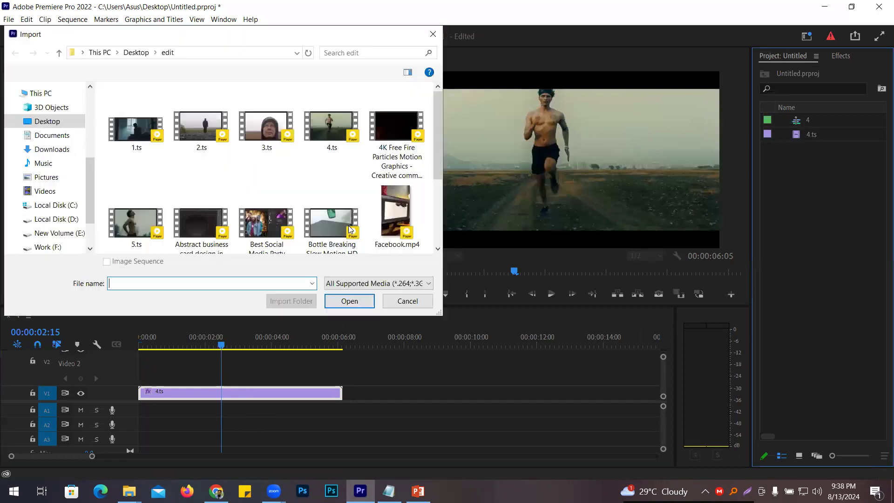
scroll(326, 209, "down", 2)
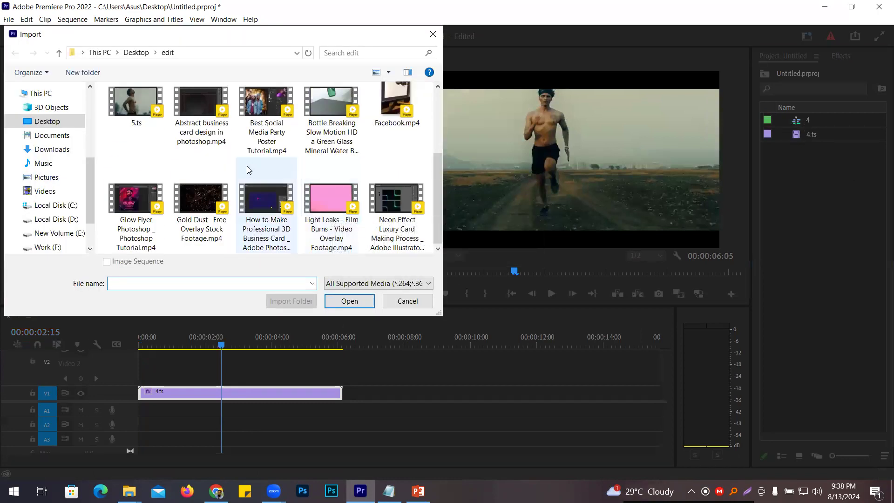
scroll(241, 171, "up", 2)
key("Escape")
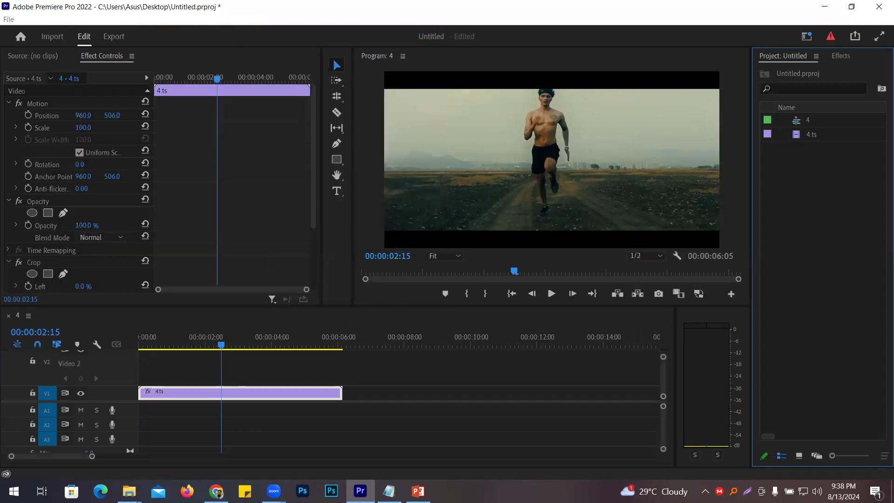
Bring the "Light Leaks _ Film Burns" audio file from Internet Download Manager's list onto track A1 at the sequence start
left_click(705, 491)
left_click(717, 445)
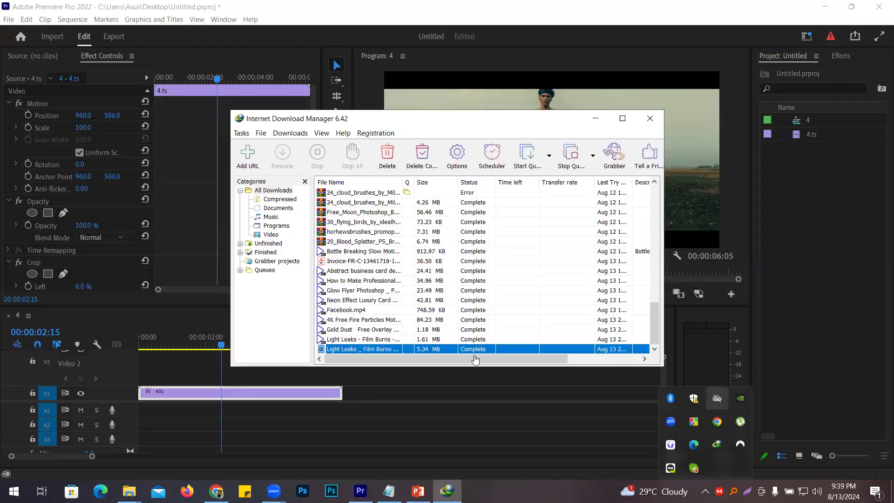
left_click_drag(873, 224, 141, 414)
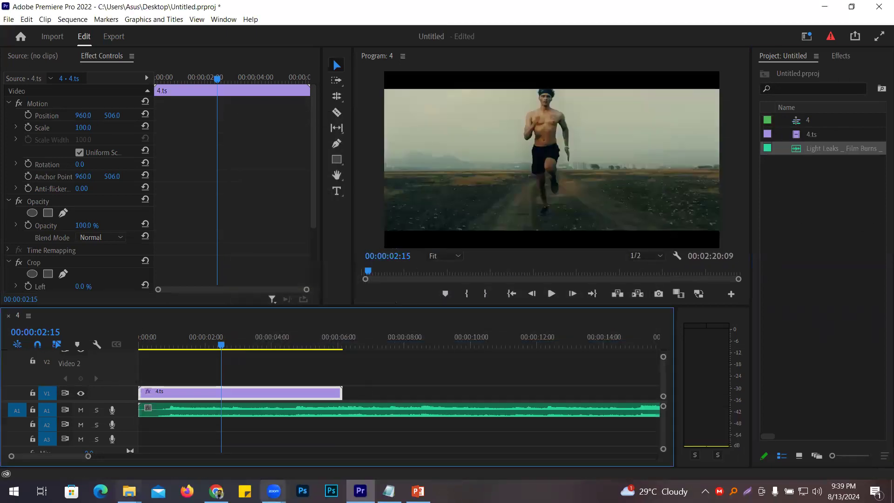
Split the audio clip on A1 with the Razor tool at several points between about 4.5 and 12 seconds
left_click(334, 112)
left_click(290, 409)
left_click(349, 410)
left_click(390, 410)
left_click(441, 410)
left_click(502, 409)
left_click(543, 410)
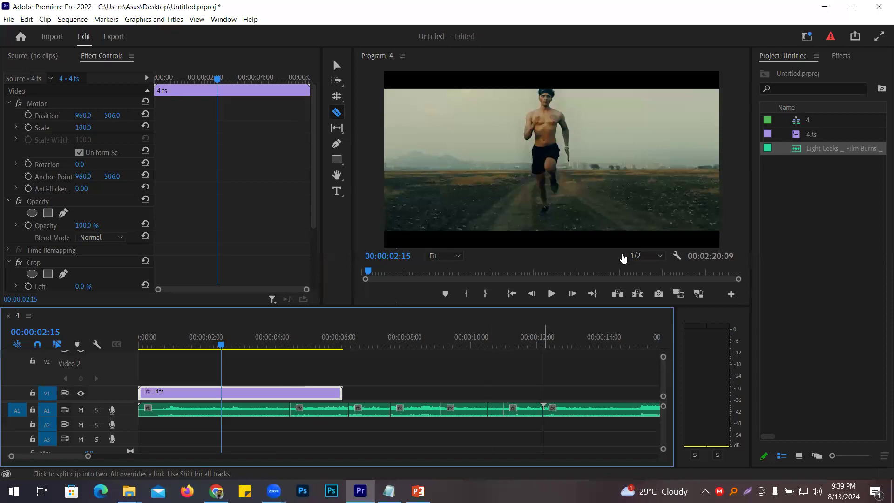
left_click(624, 258)
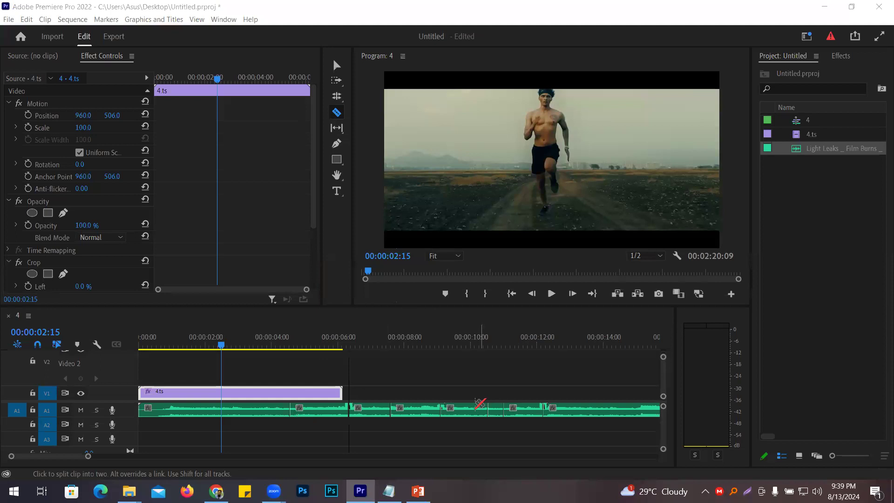
Delete two of the cut audio pieces on A1, one at about 8 seconds and one at about 11.5 seconds
left_click(336, 65)
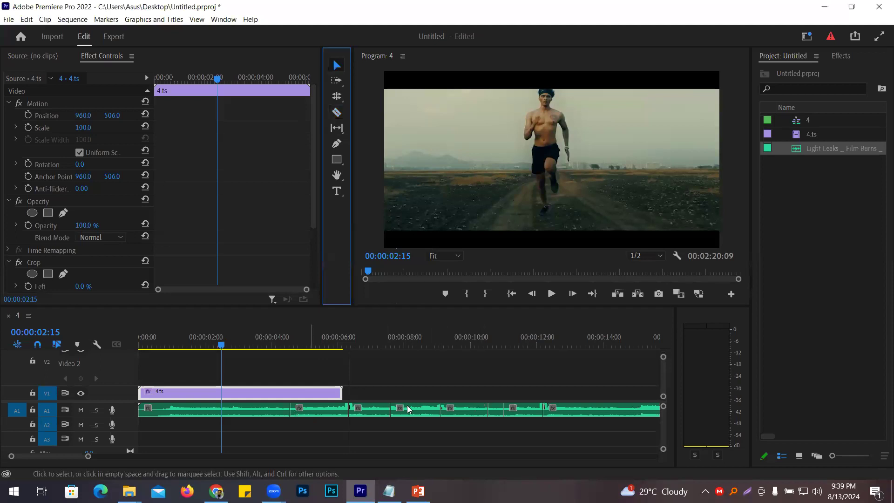
left_click(425, 412)
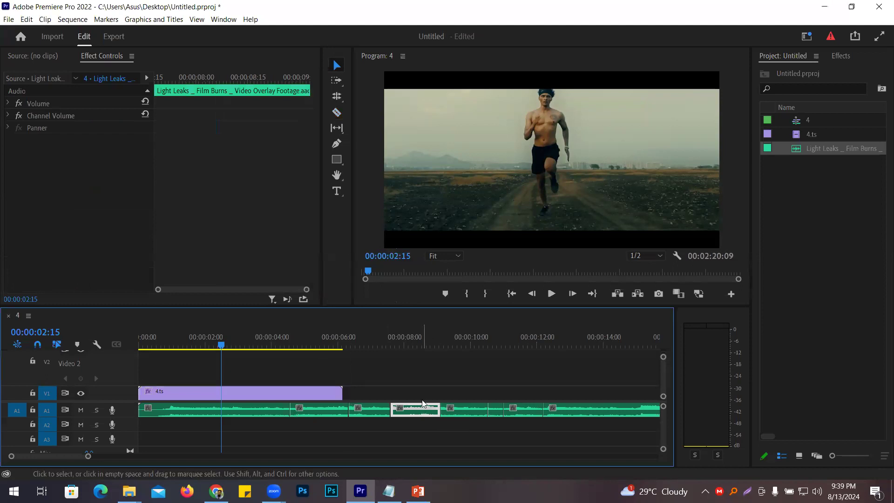
key("Delete")
left_click(513, 408)
key("Delete")
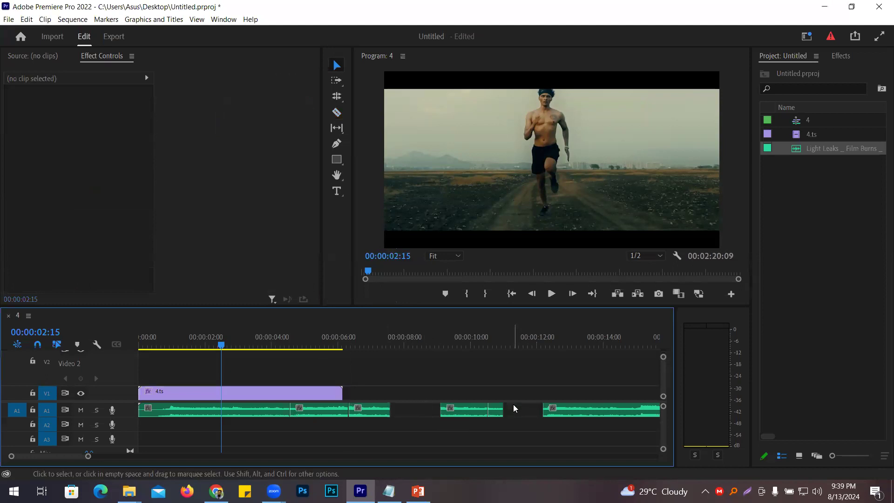
left_click(420, 413)
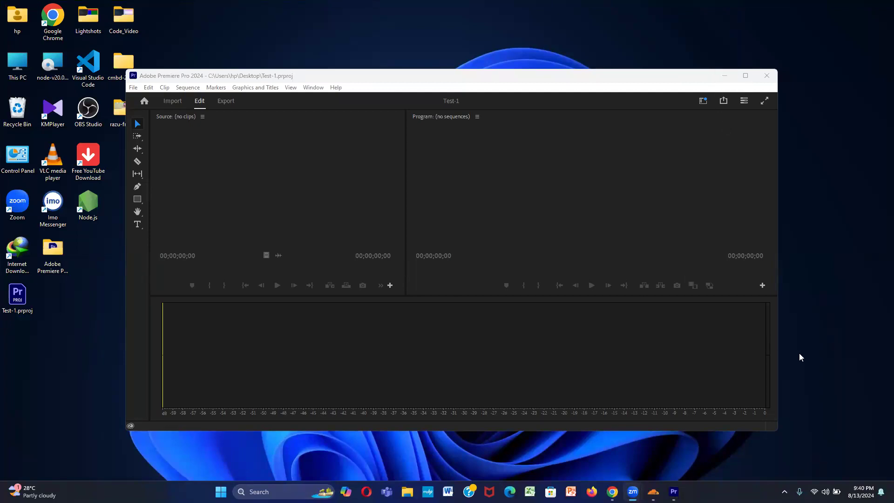
View Class 1.mp4 in the Chrome window "Video Editing Class Video" and switch back to the Test-1 project in Premiere Pro
left_click(725, 75)
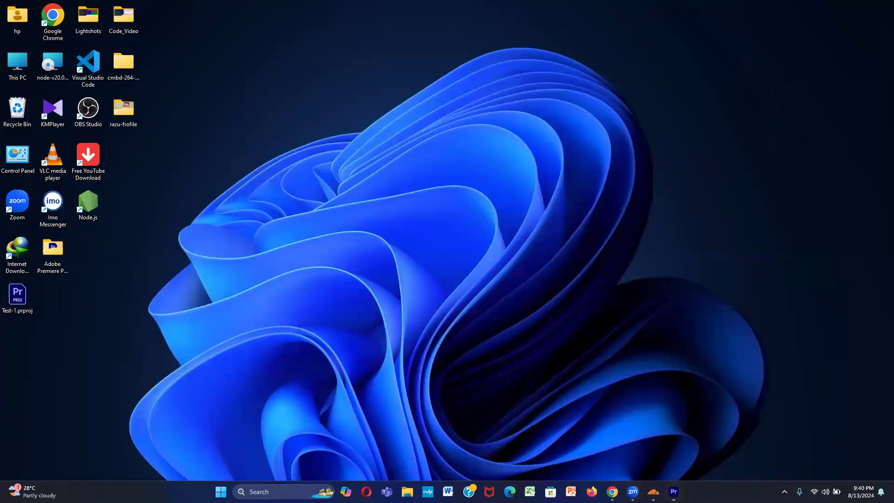
mouse_move(613, 489)
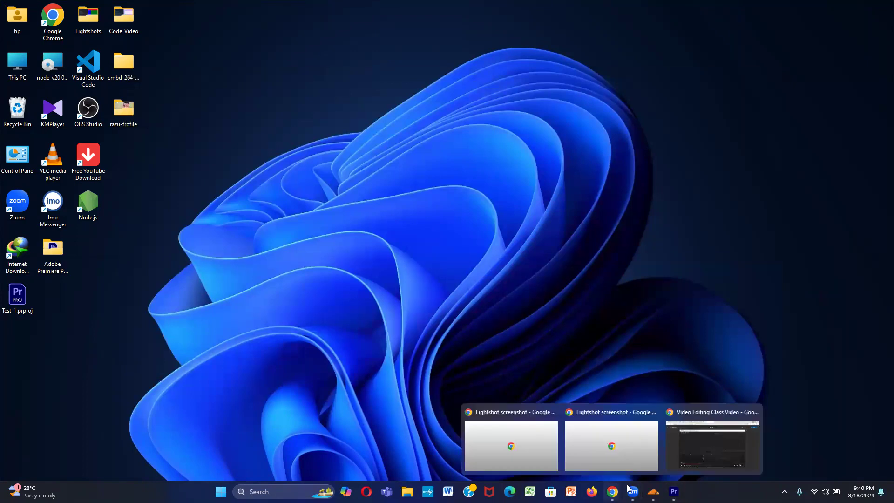
left_click(711, 446)
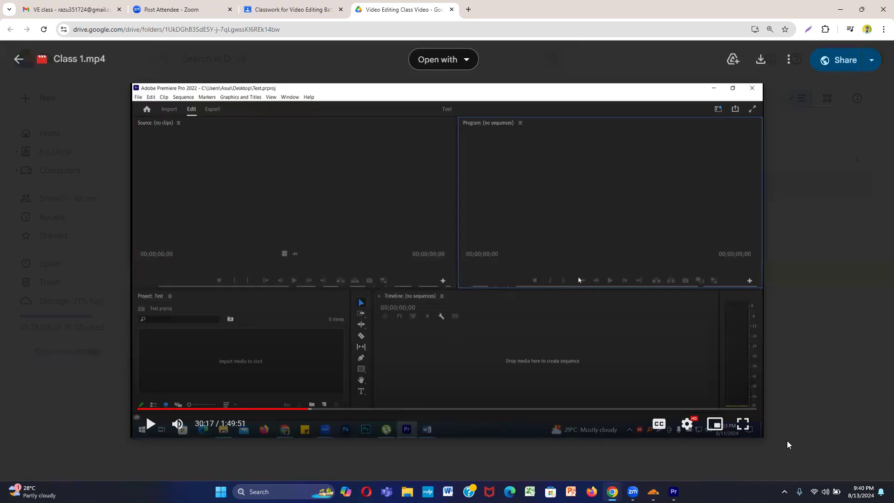
left_click(673, 491)
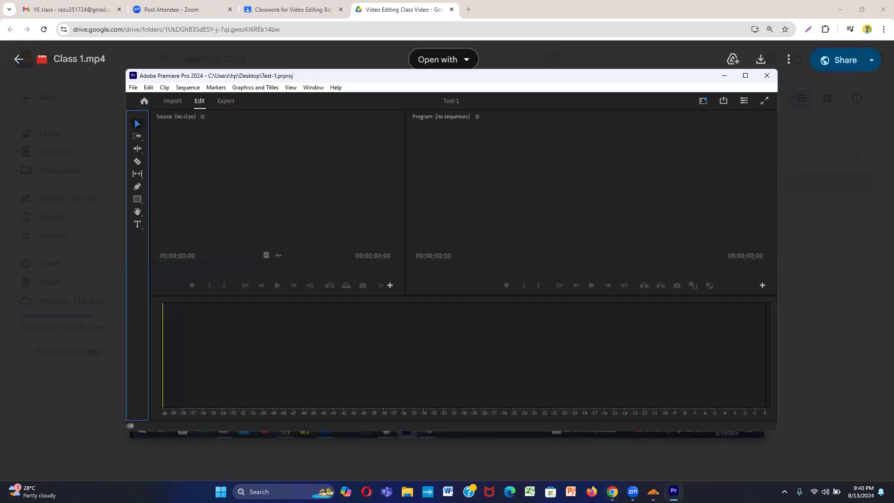
Maximize the Test-1 project window and reset the Learning workspace to its saved layout
left_click(745, 76)
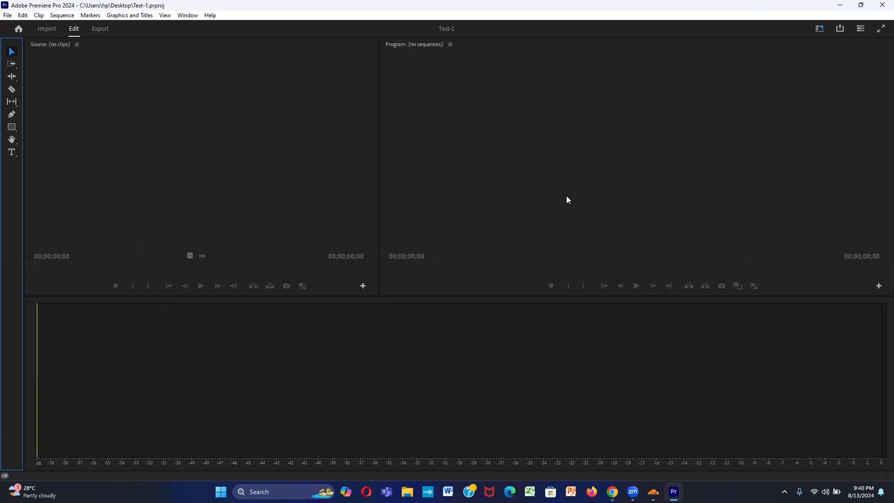
left_click(188, 15)
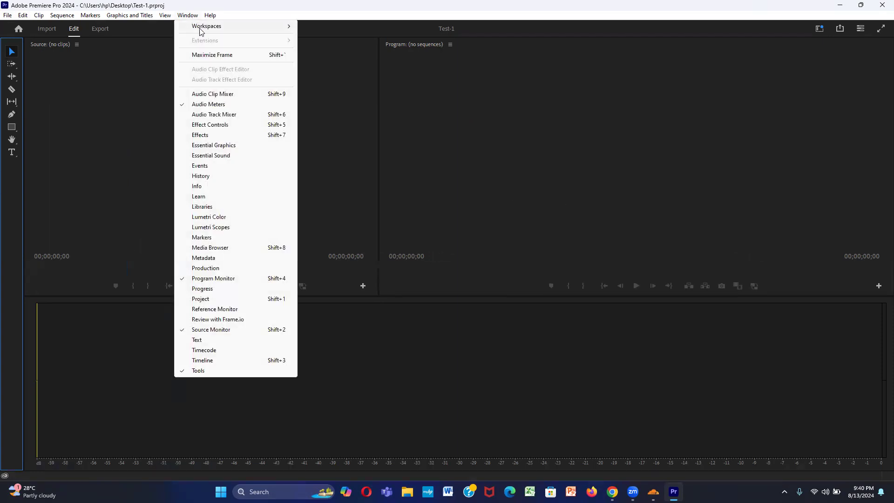
mouse_move(201, 31)
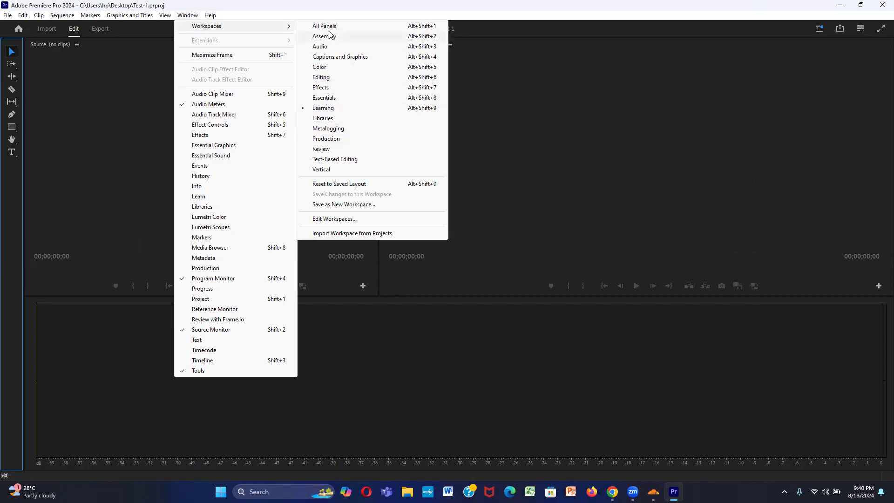
left_click(339, 185)
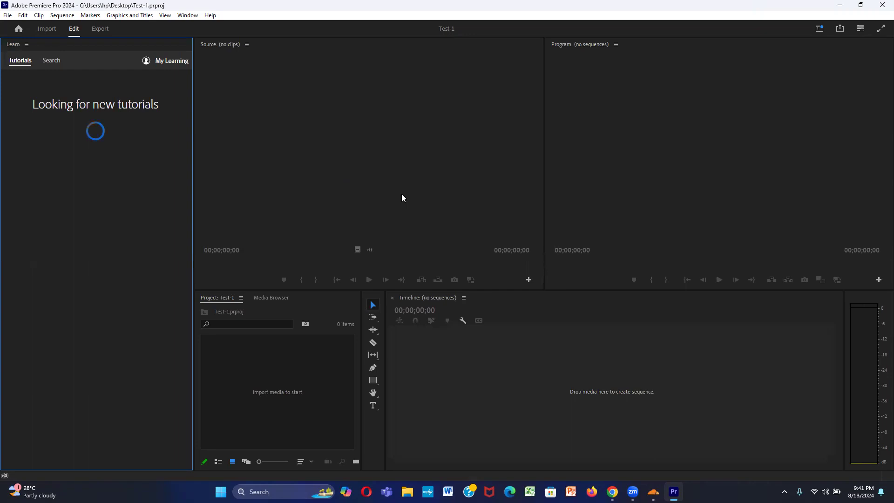
Close the Learn panel and the Media Browser panel
left_click(27, 45)
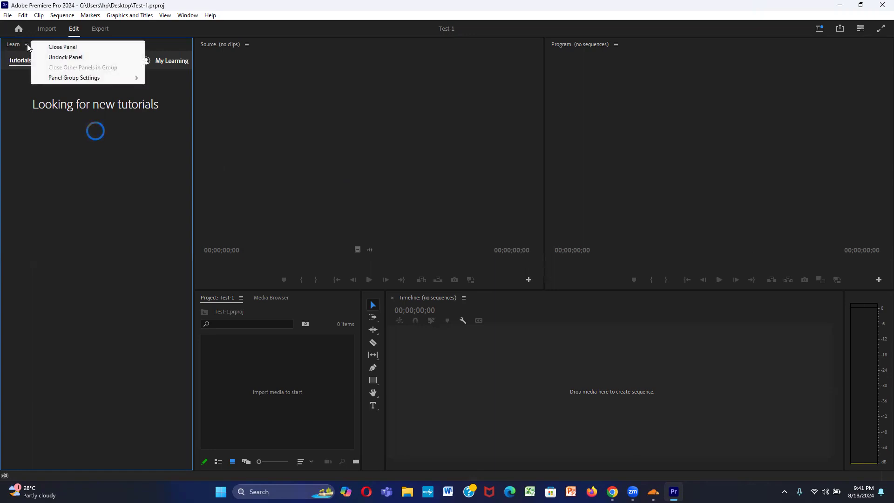
left_click(61, 47)
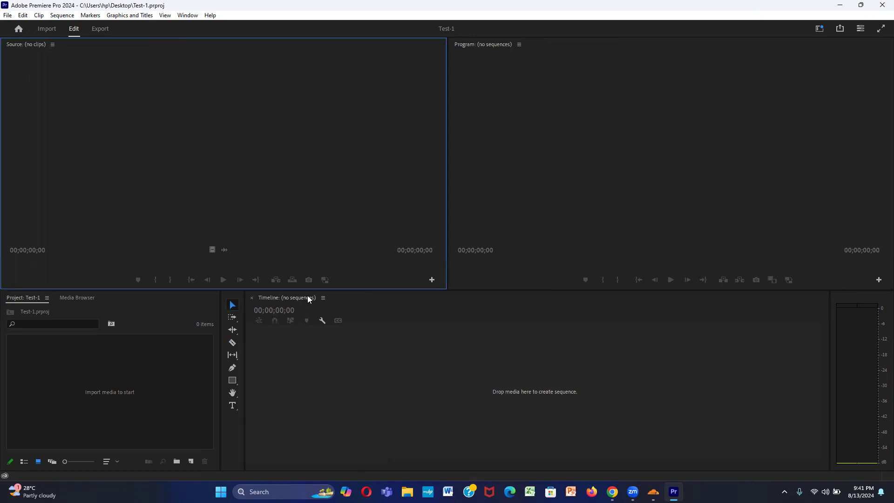
left_click(607, 120)
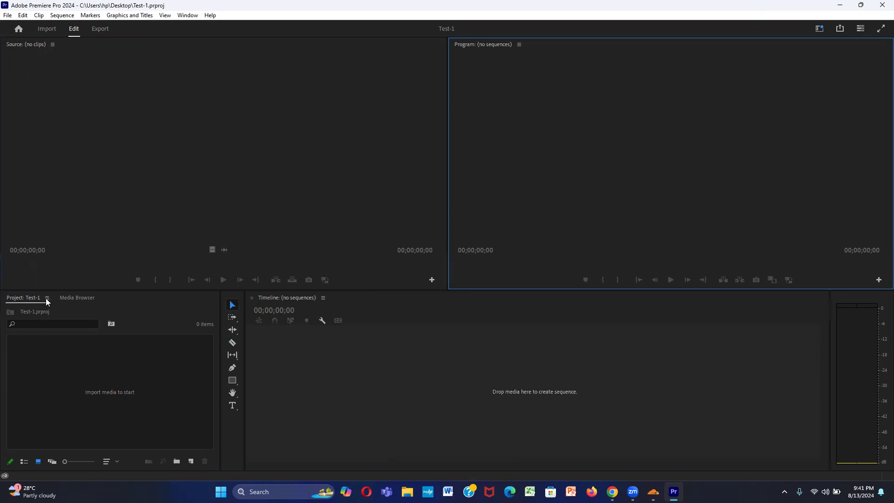
left_click(68, 300)
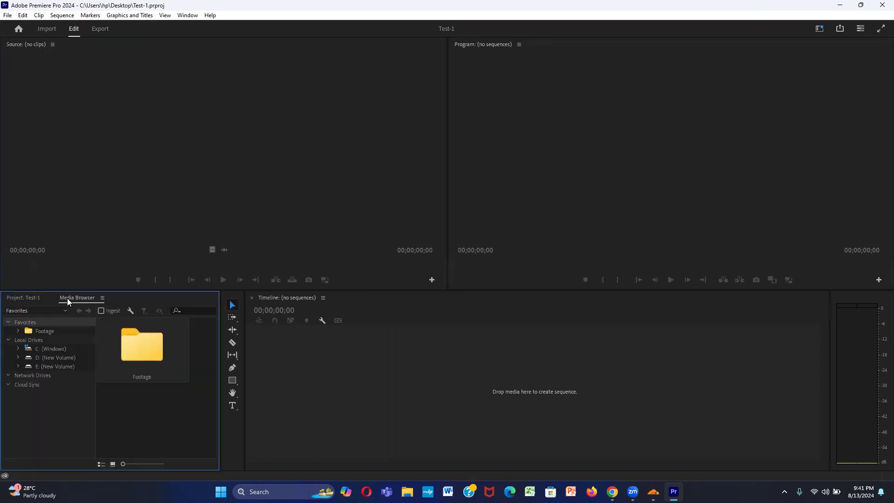
right_click(69, 300)
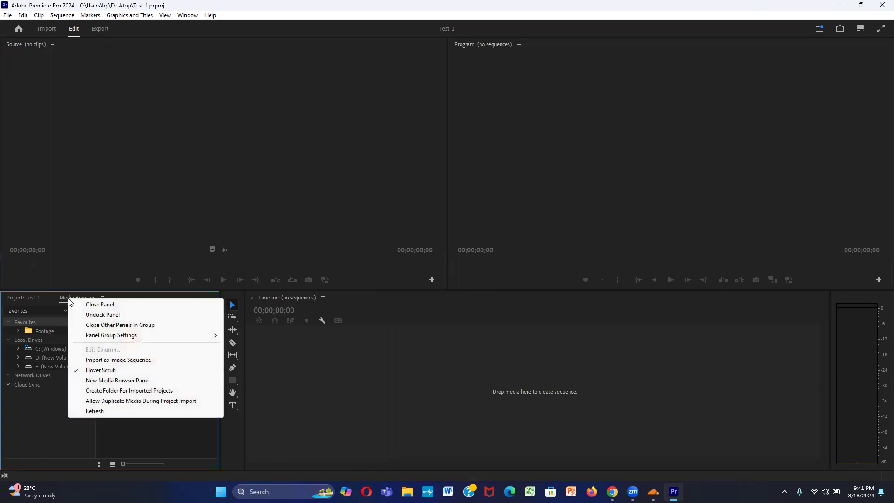
left_click(99, 306)
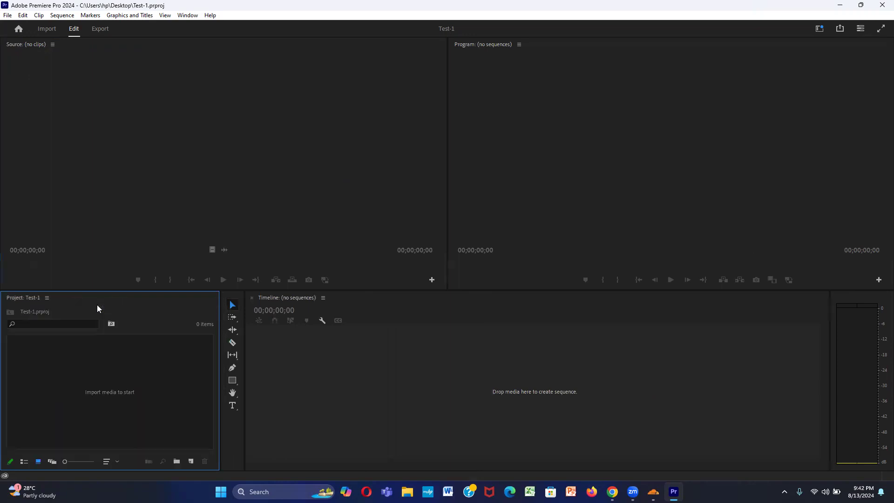
Set the Project panel to List view, dock it as a narrow full-height column beside the Program monitor, and widen the Timeline
left_click(47, 298)
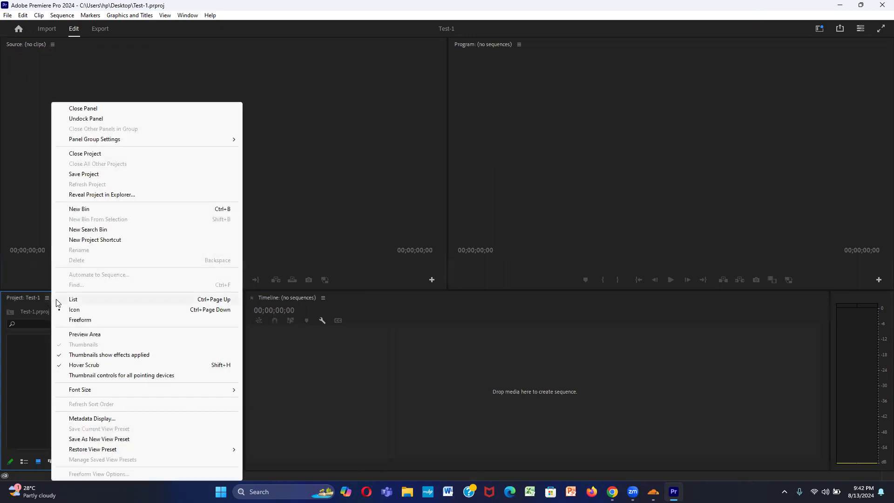
left_click(58, 300)
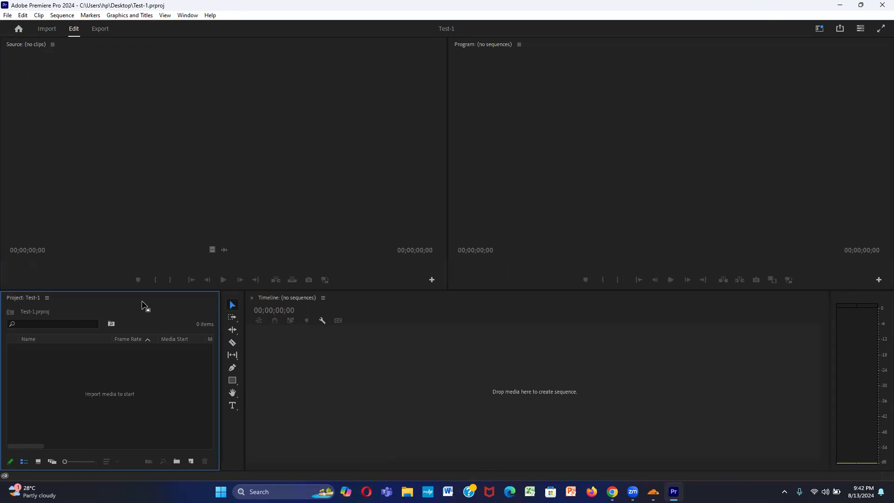
left_click_drag(32, 301, 881, 173)
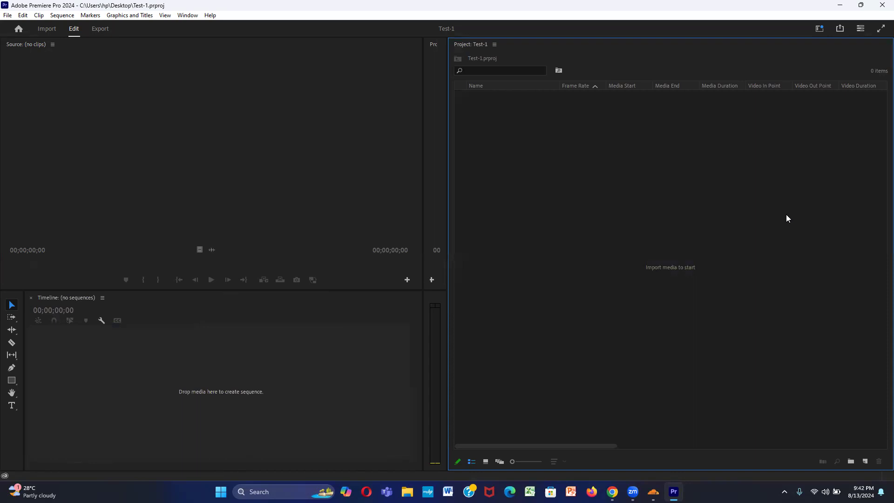
left_click_drag(445, 218, 776, 225)
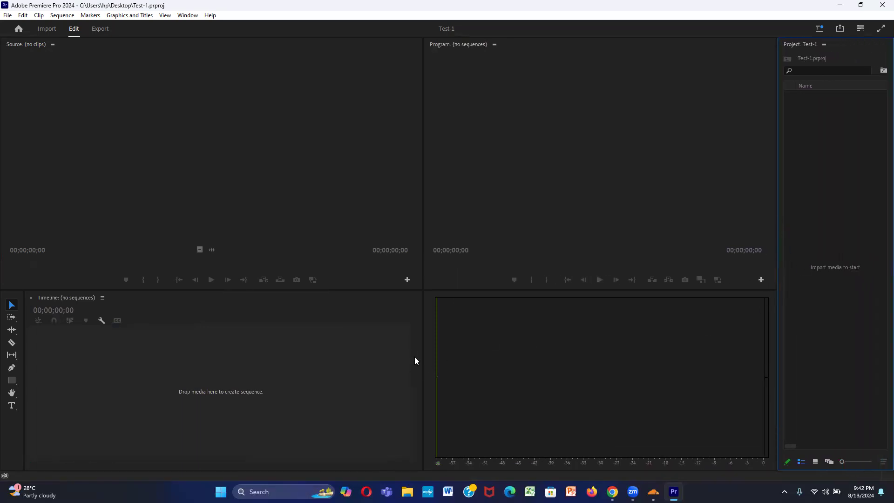
left_click_drag(423, 371, 711, 374)
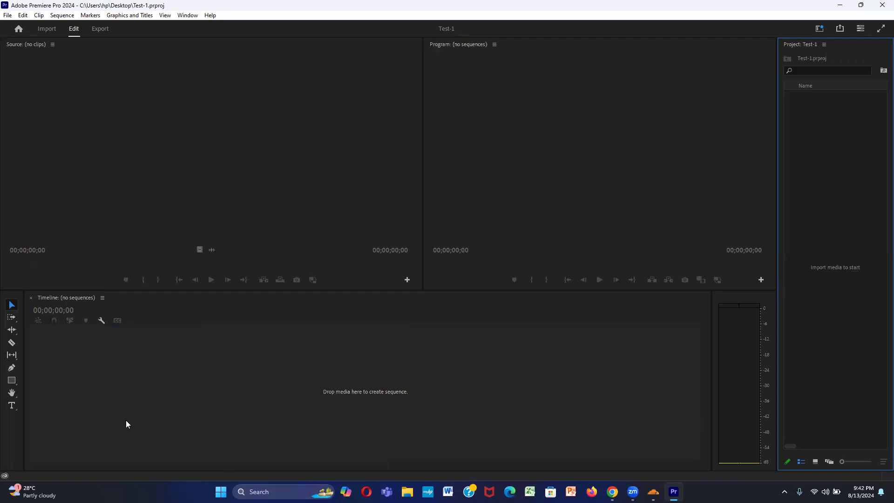
Show the Effect Controls and Effects panels, and dock Effects between the Program monitor and the Project panel
left_click(187, 15)
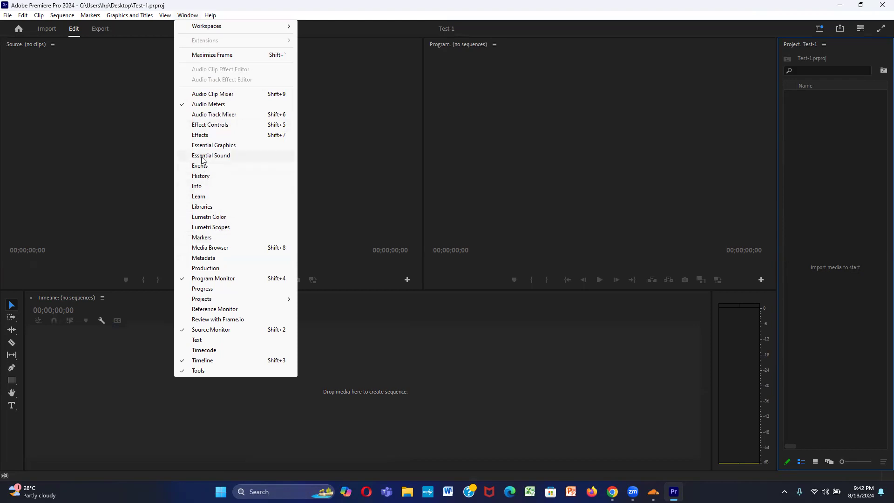
left_click(213, 126)
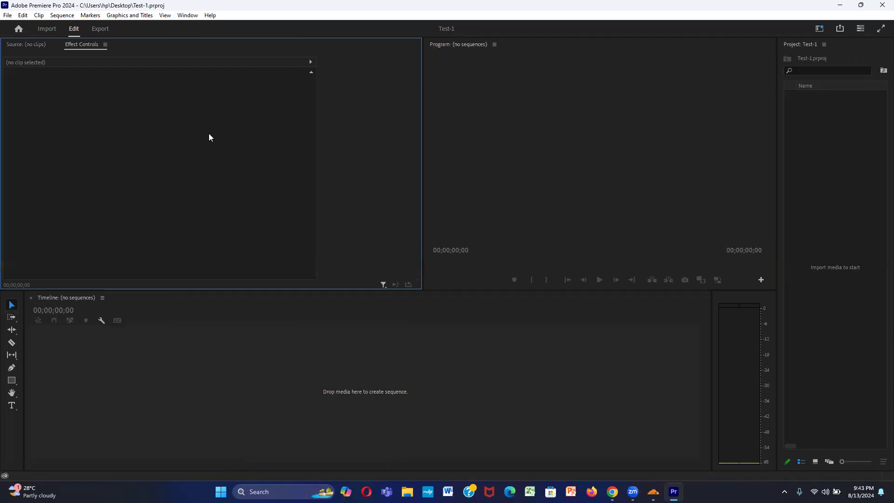
left_click(187, 15)
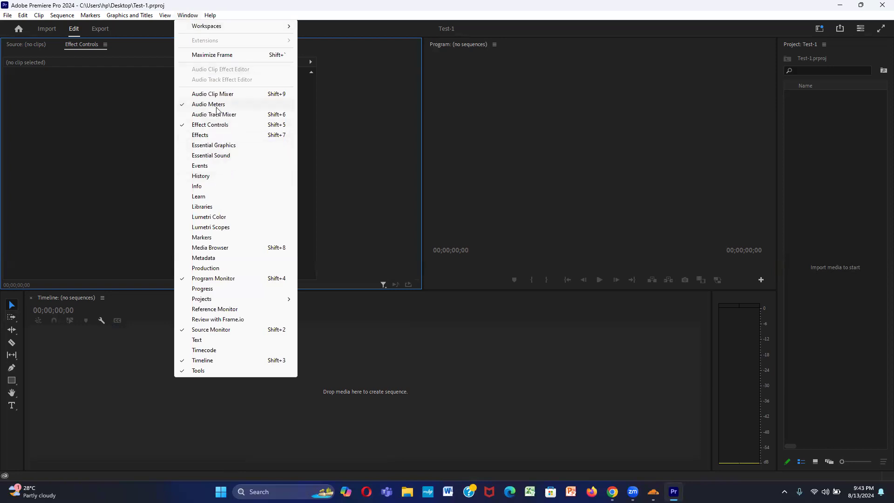
left_click(216, 158)
left_click(204, 135)
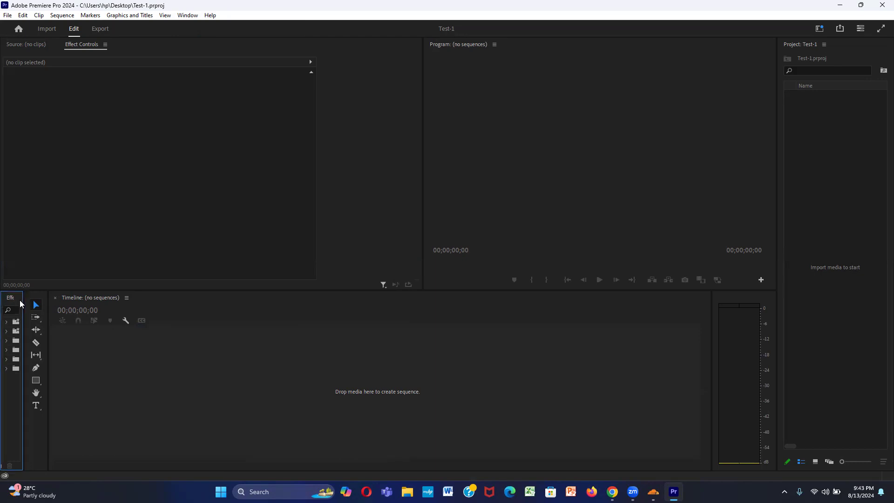
left_click_drag(21, 304, 781, 134)
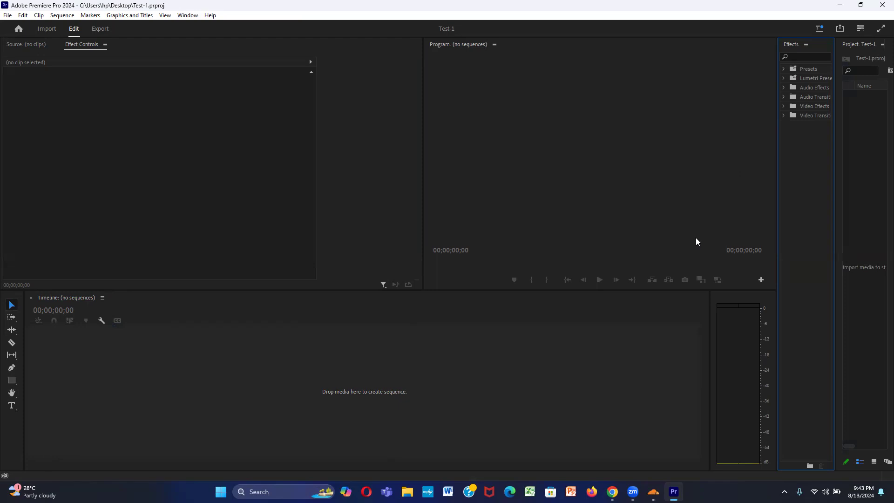
Undock the Effects panel, redock it above the Program monitor, and widen the Project panel
left_click(806, 45)
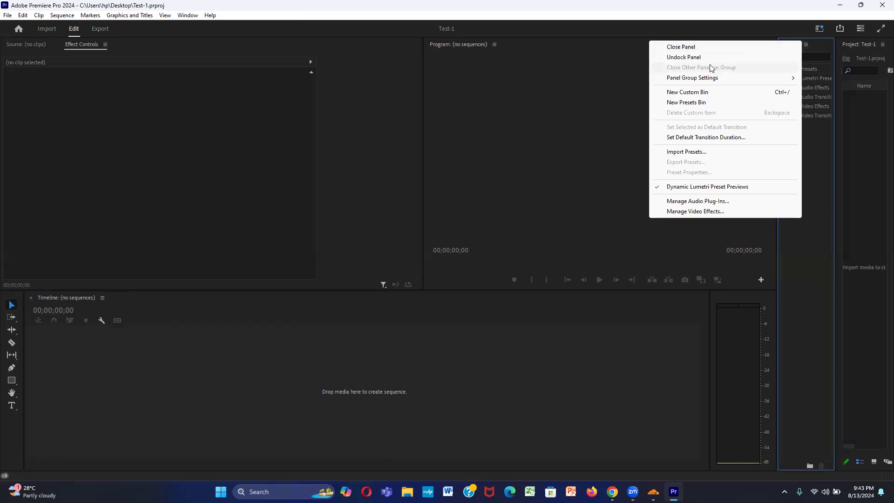
left_click(707, 58)
left_click_drag(818, 39, 881, 25)
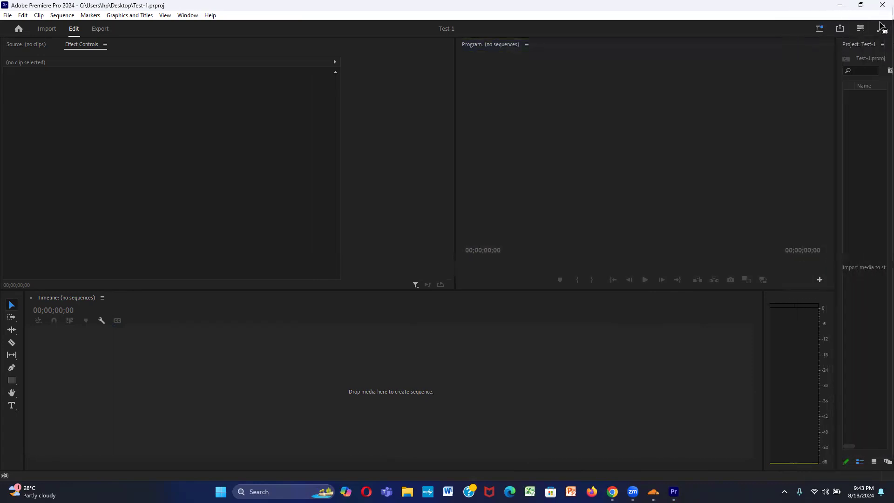
left_click_drag(881, 27, 739, 54)
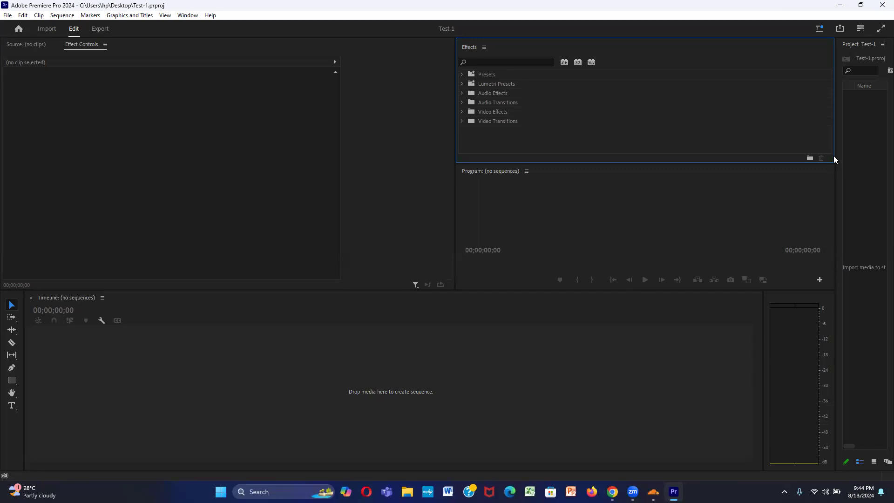
left_click_drag(835, 169, 756, 205)
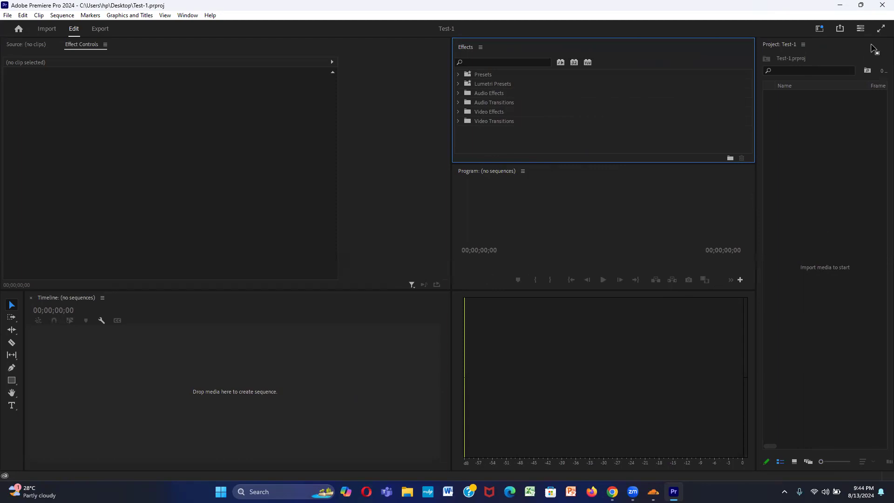
Close the Effects panel above the Program monitor
left_click(480, 47)
left_click(497, 49)
left_click(588, 54)
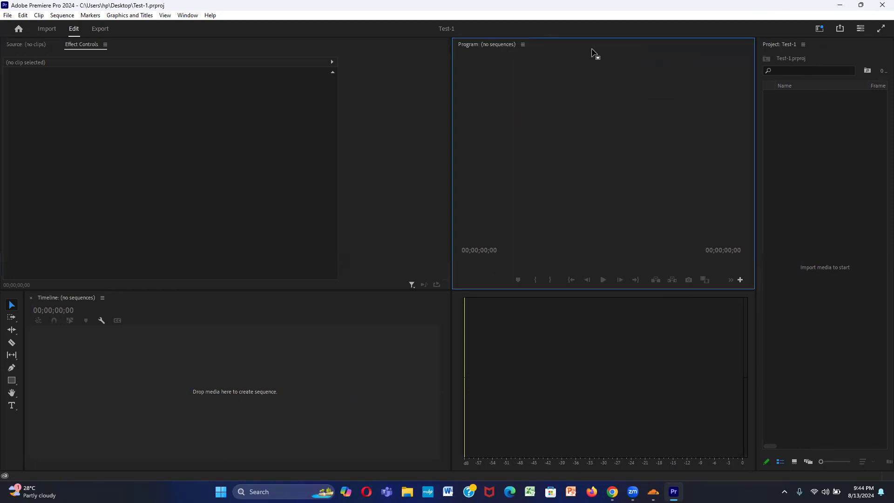
Show the Essential Graphics panel and close it again
left_click(522, 44)
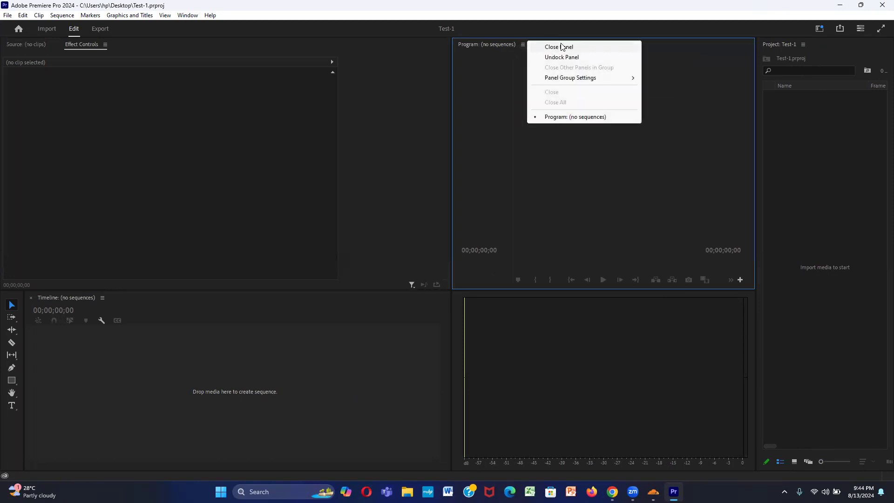
left_click(188, 15)
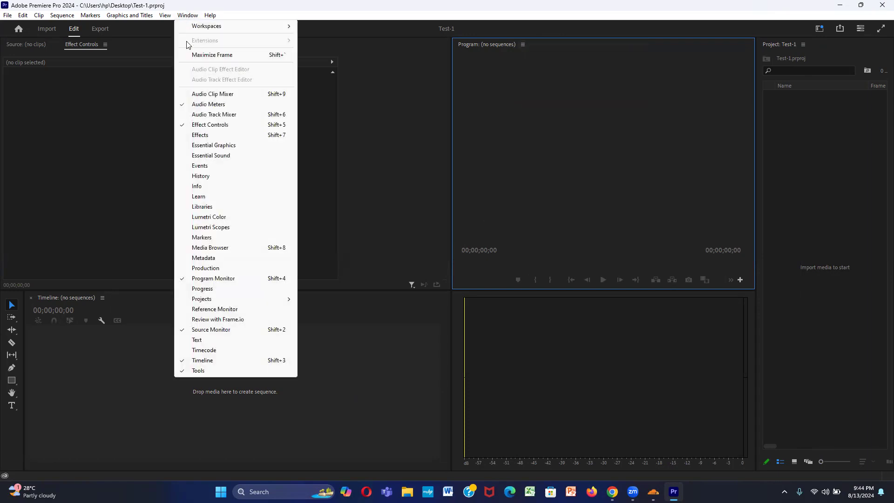
left_click(201, 138)
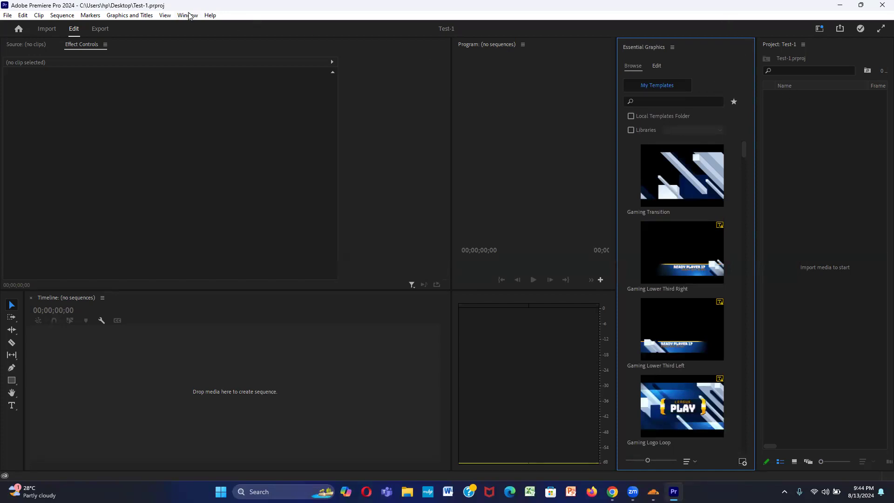
left_click(672, 47)
left_click(711, 49)
Show the Effects panel again and dock it across the full width above the Effect Controls, Program and Project panels
left_click(186, 15)
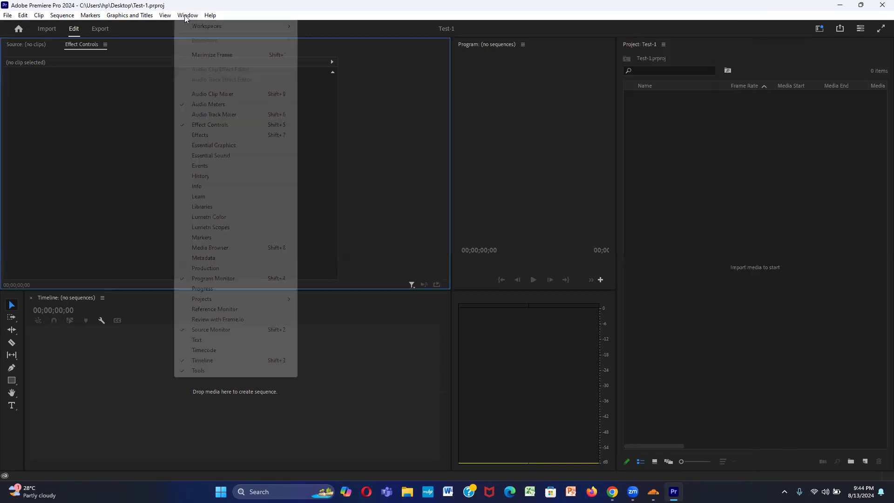
left_click(207, 137)
left_click_drag(508, 49, 533, 42)
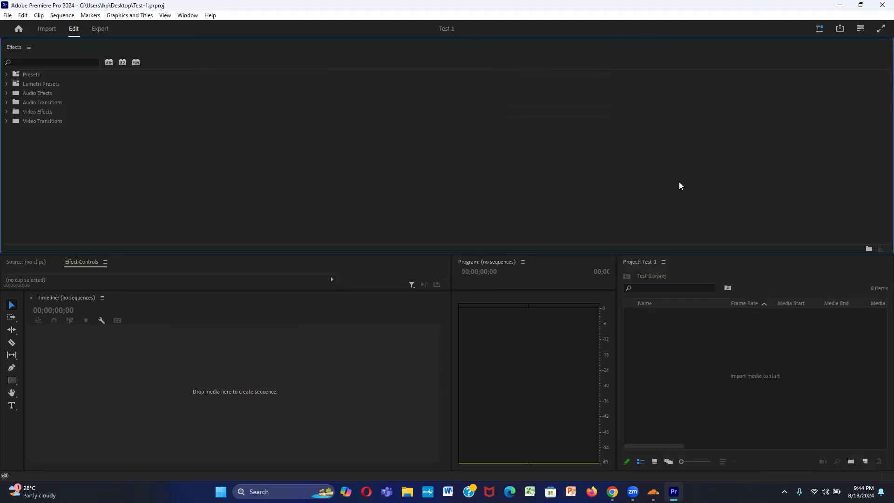